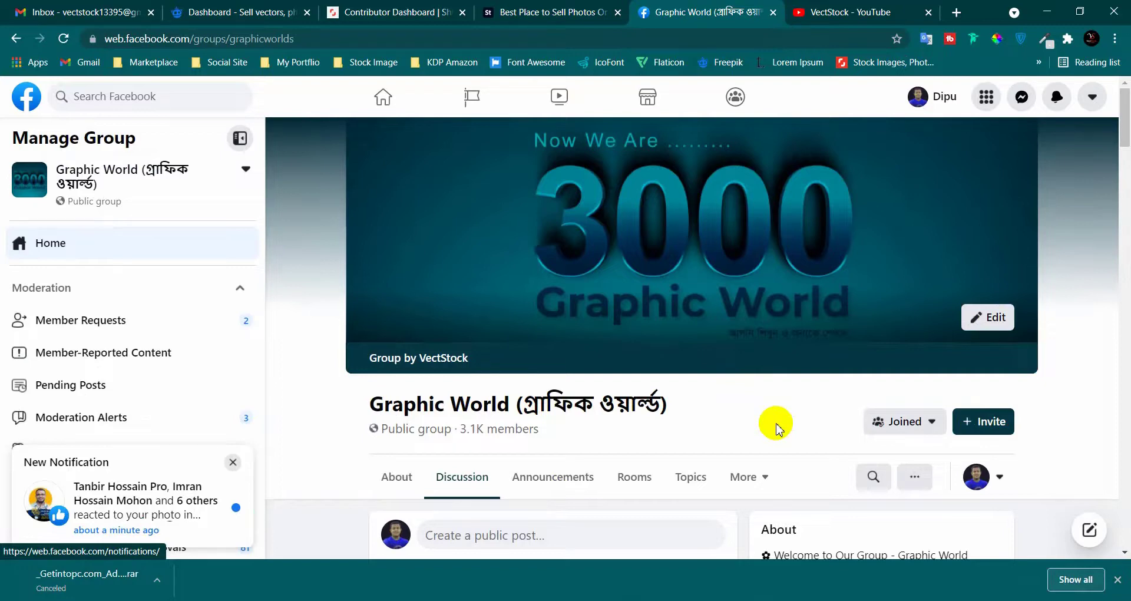
- Switch to the VectStock YouTube channel tab and open a new blank browser tab
click(813, 12)
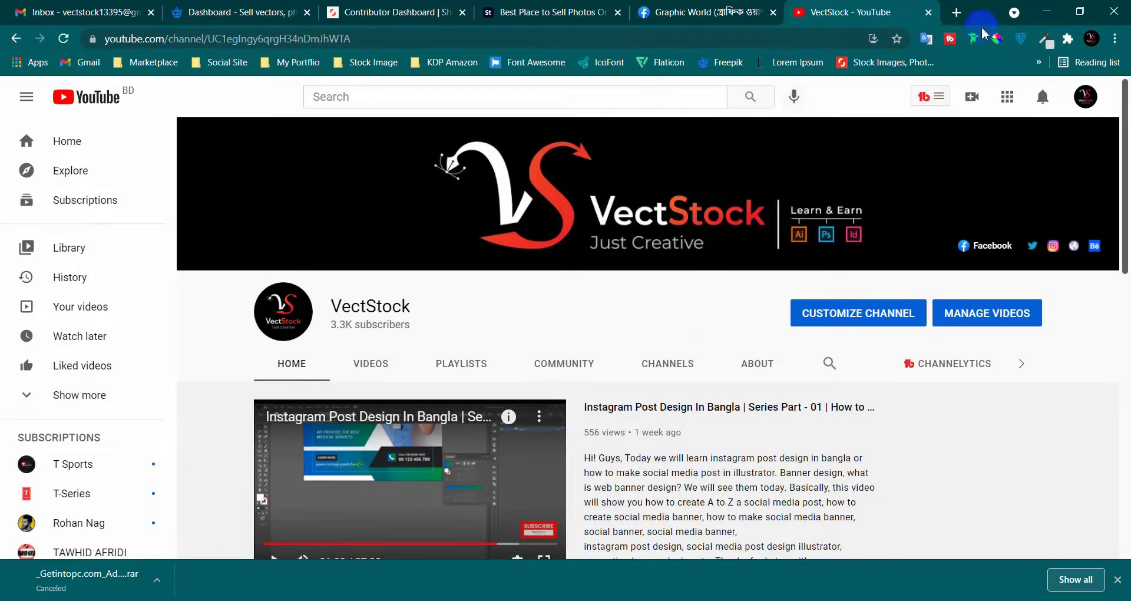
click(957, 13)
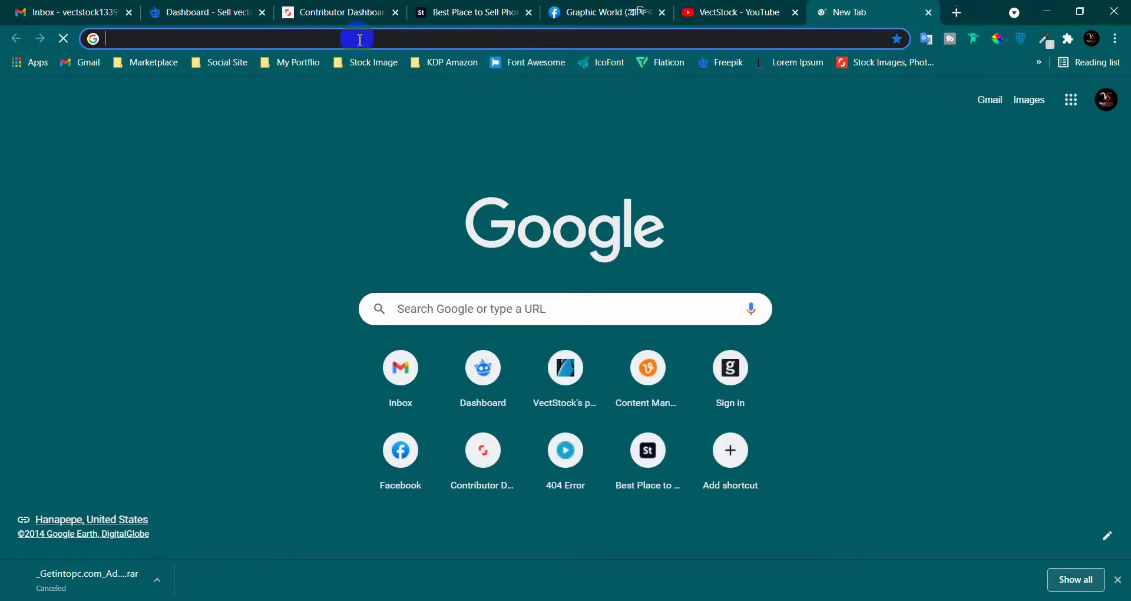
- Browse Google image results for 'construction social media post', then return to Illustrator
text(con)
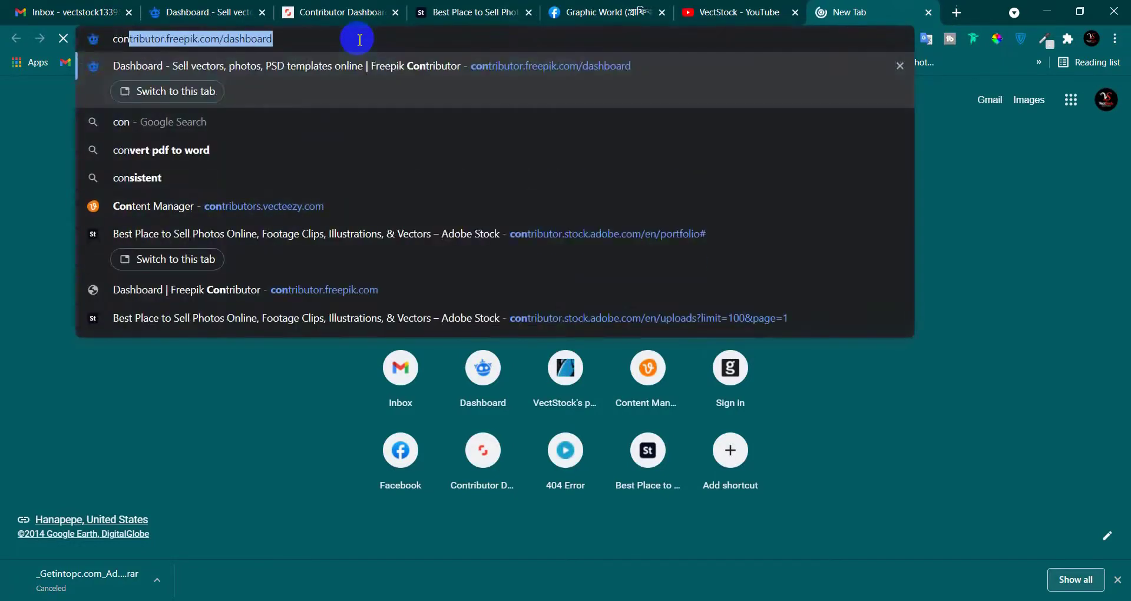
text(truc)
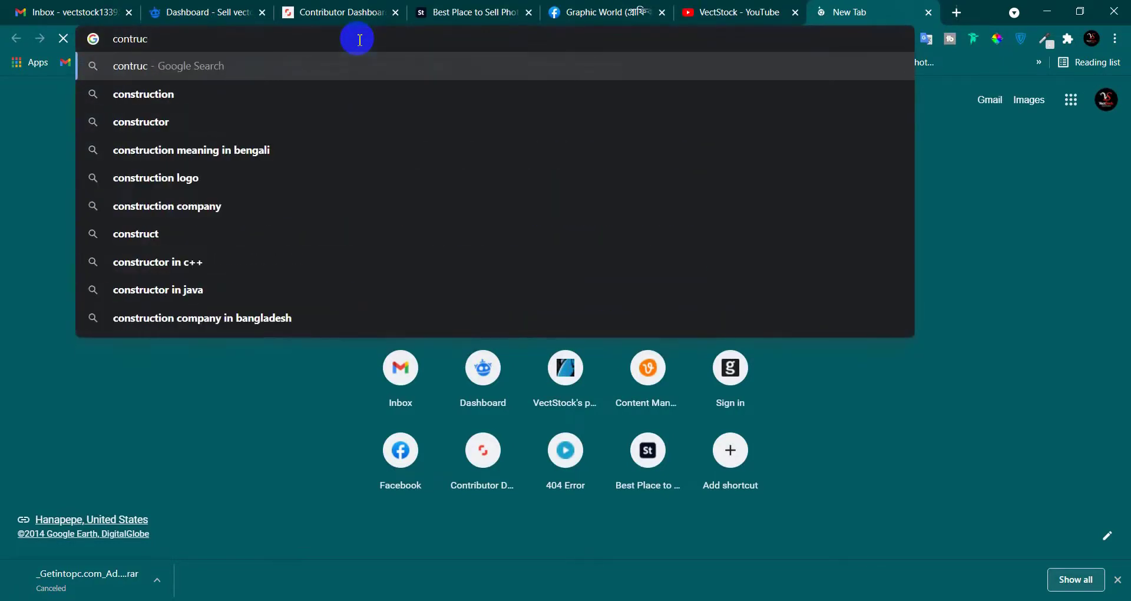
text(tion)
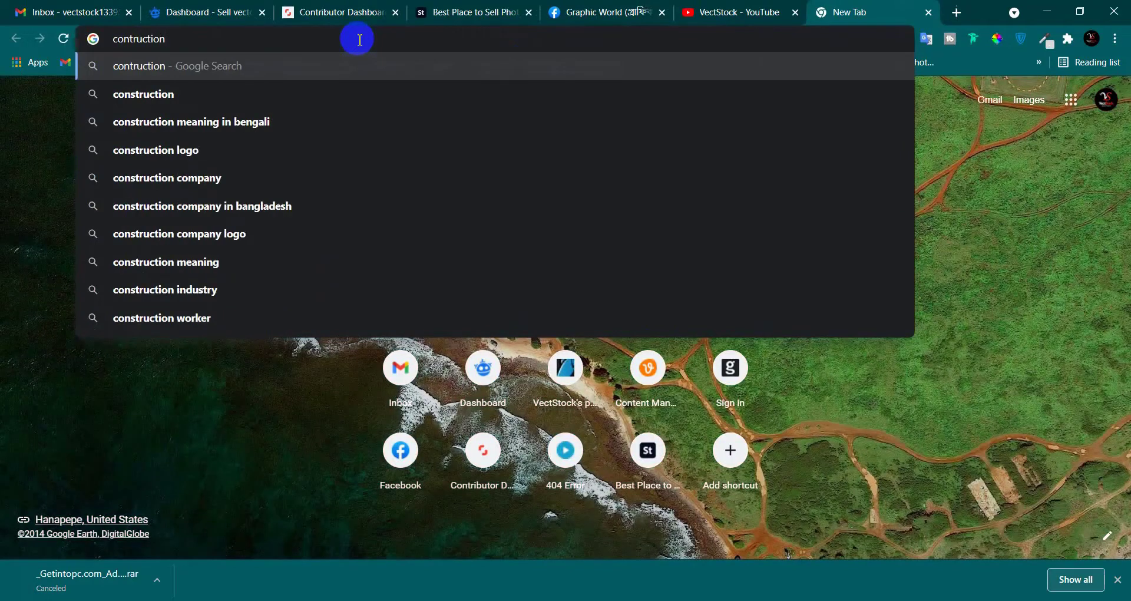
text( social)
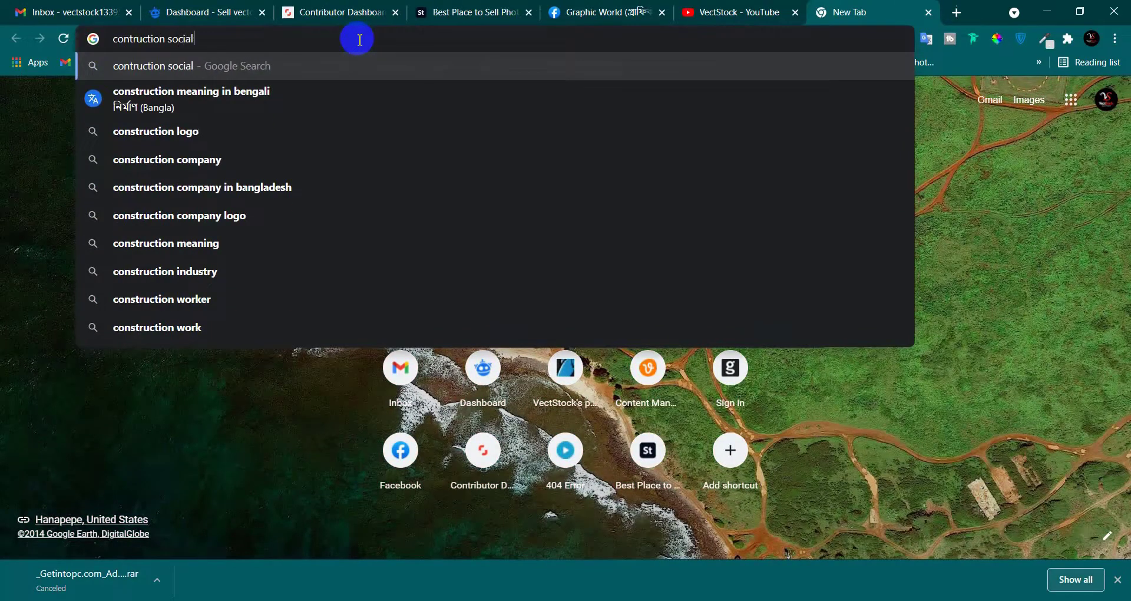
text( media )
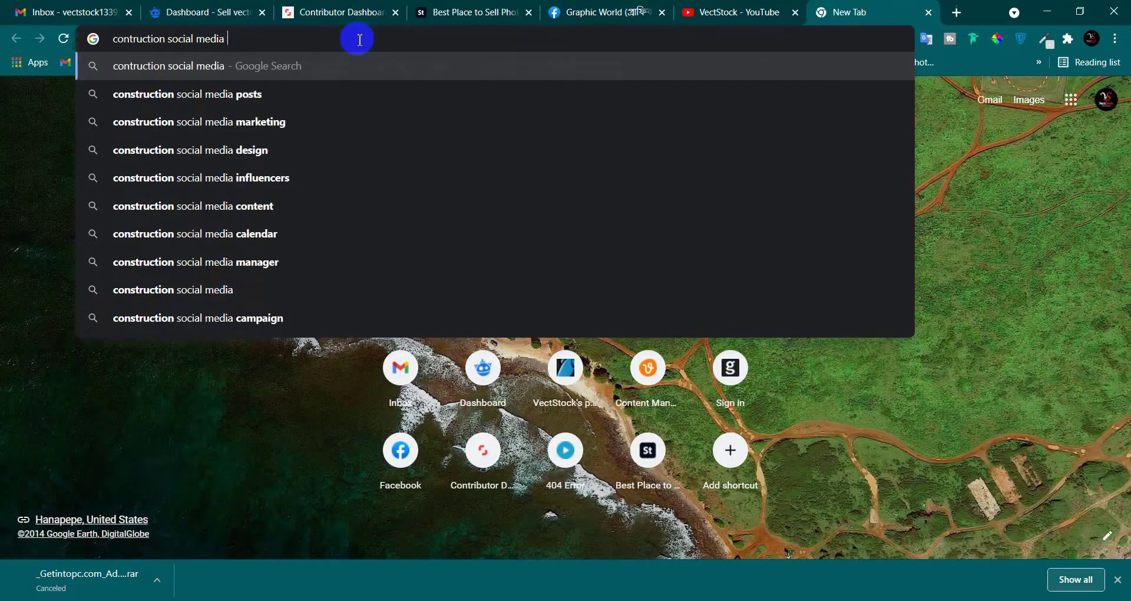
text(post)
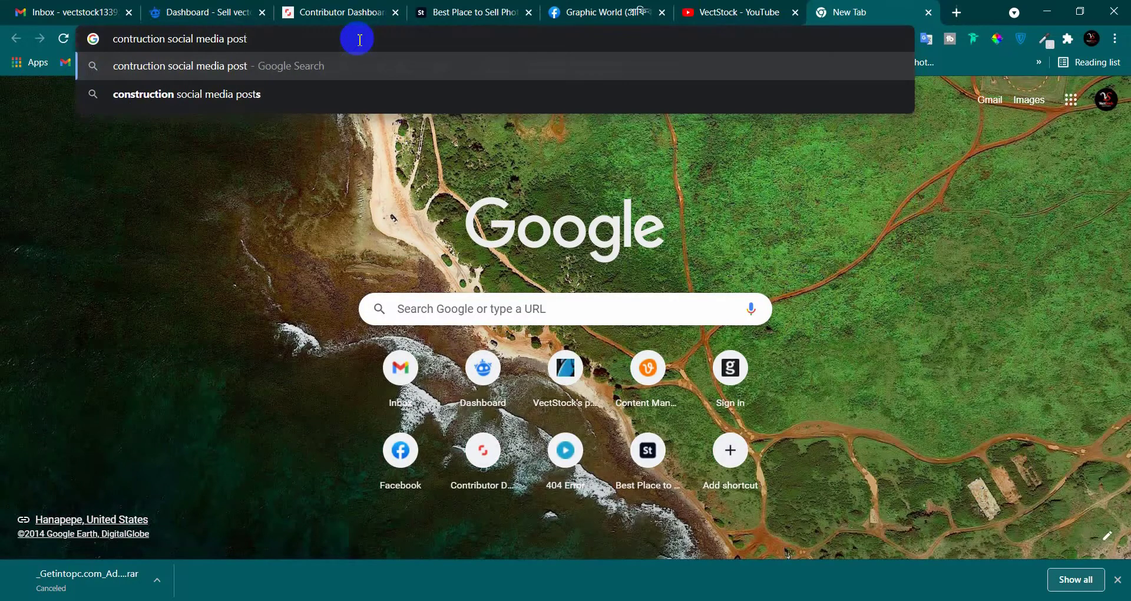
key(Return)
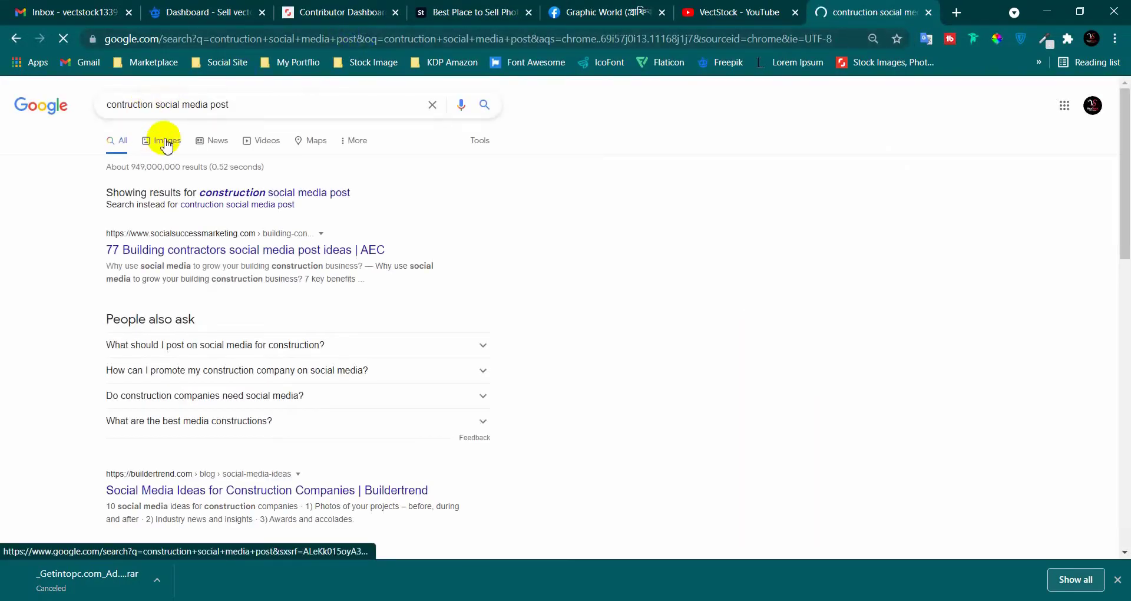
click(166, 144)
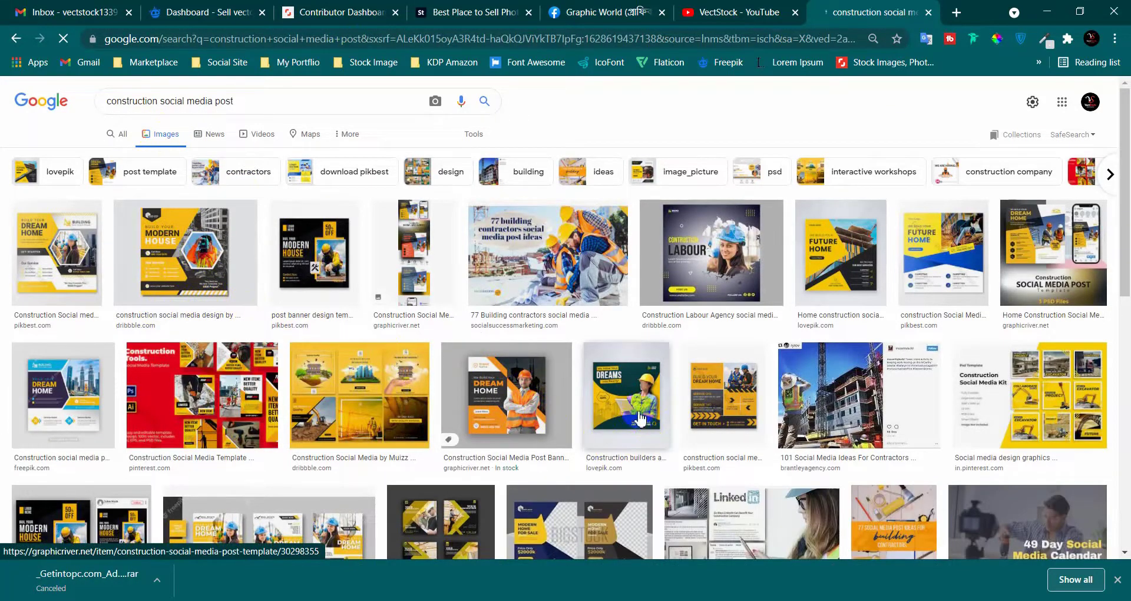
scroll(442, 351, down, 3)
scroll(442, 351, down, 1)
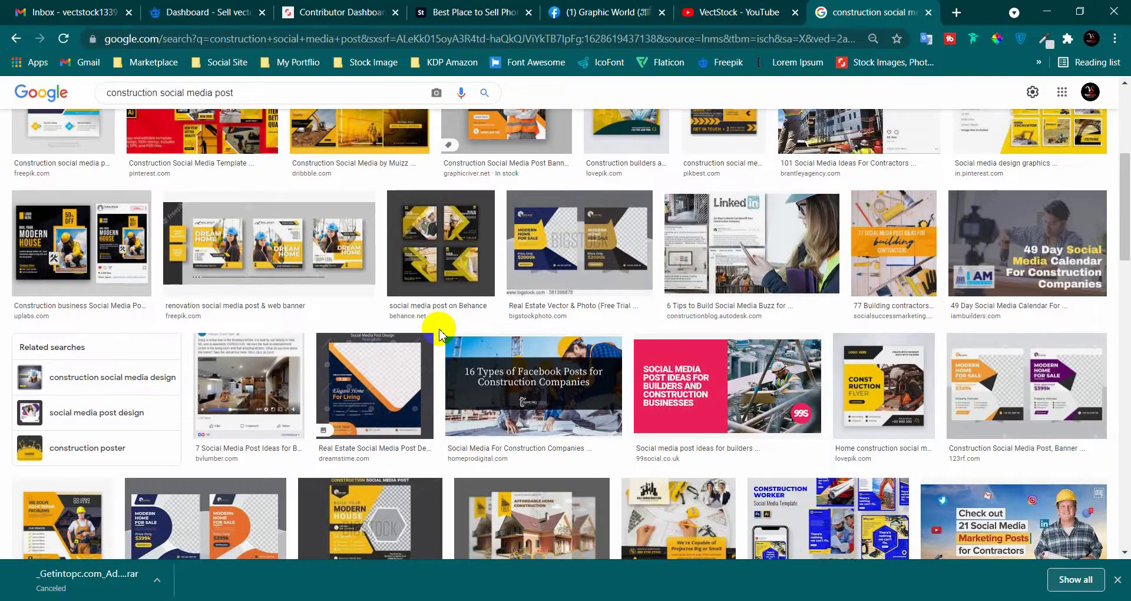
scroll(439, 334, down, 3)
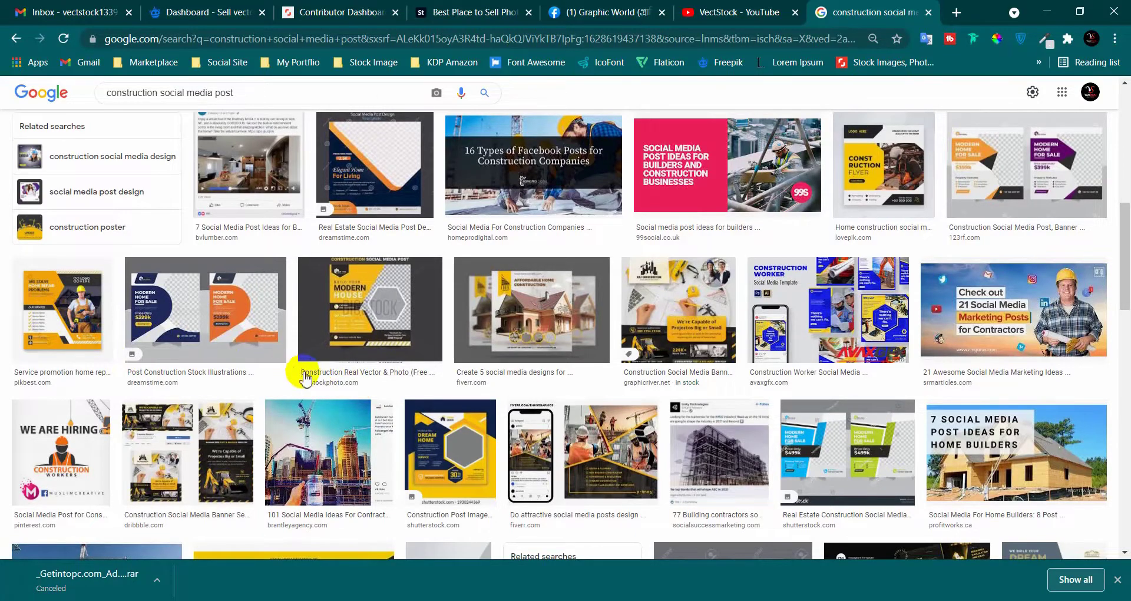
scroll(303, 374, up, 3)
scroll(304, 374, up, 3)
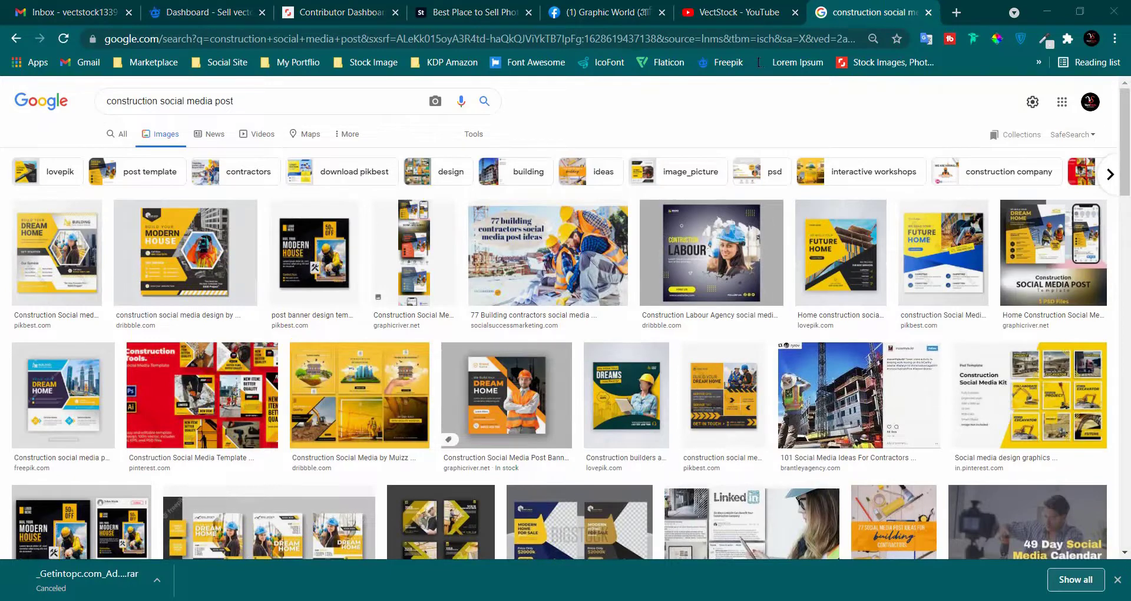
click(596, 359)
- Create a 1080 × 1080 px Web-preset document named 'Construction Instagram Post'
click(72, 11)
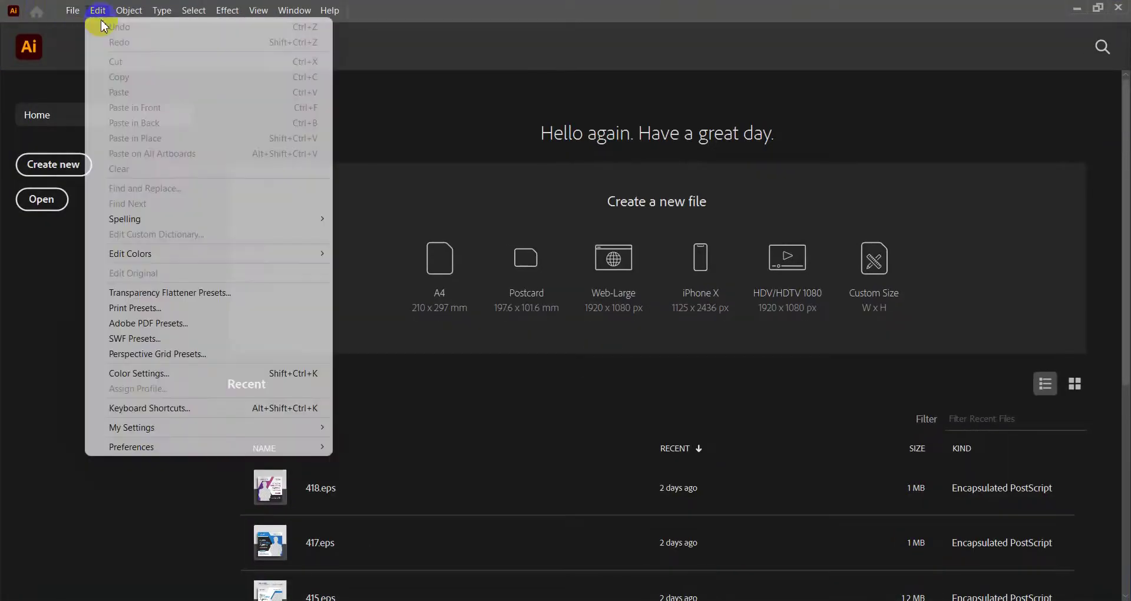
mouse_move(73, 9)
click(94, 27)
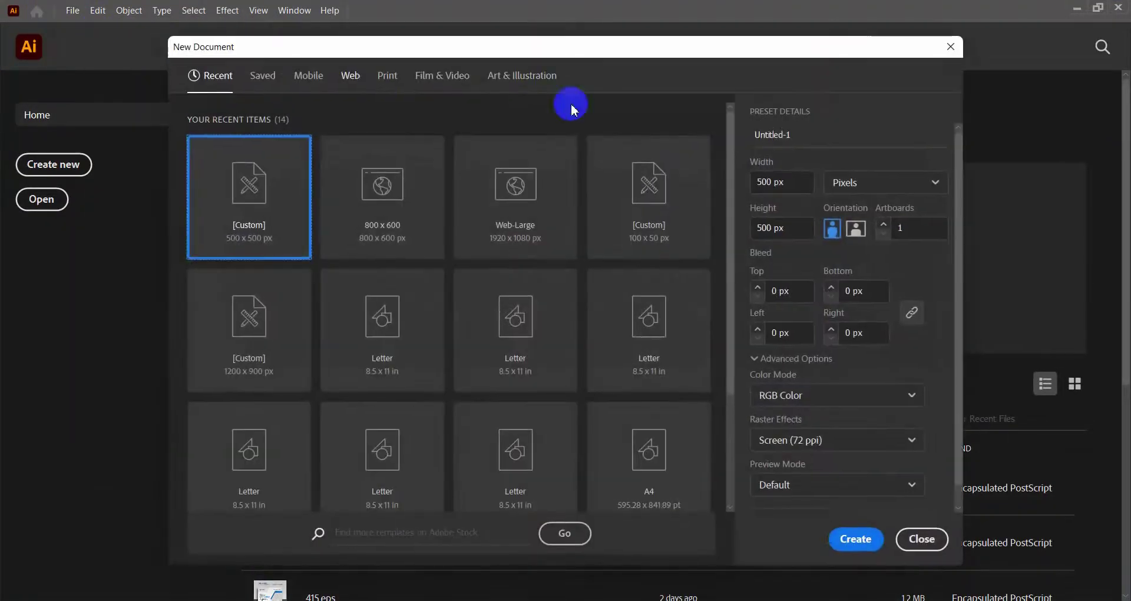
click(349, 77)
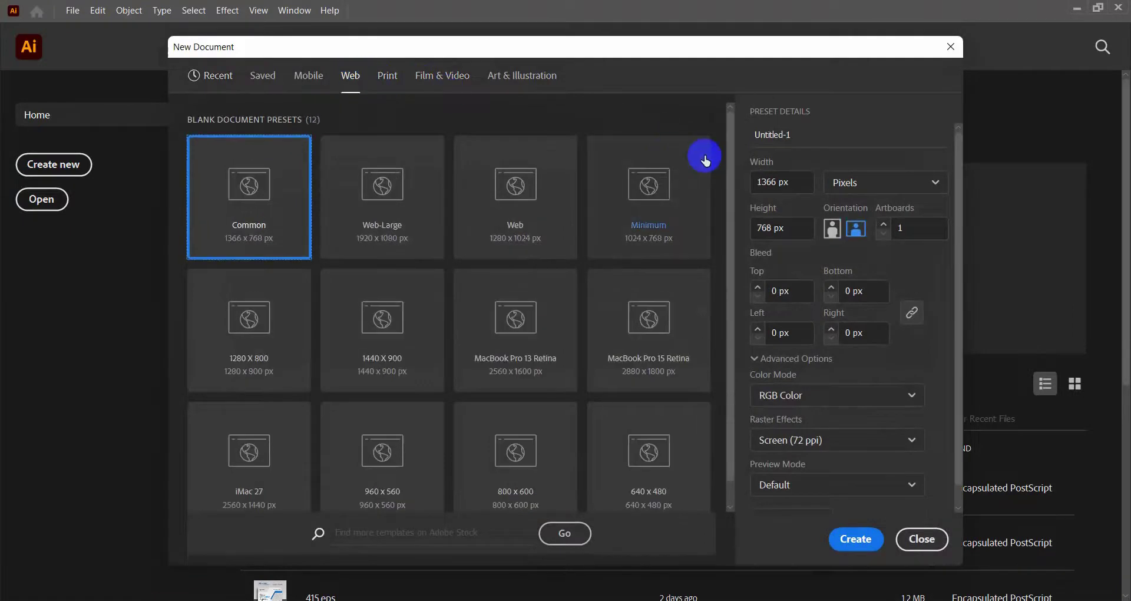
drag(801, 182, 748, 183)
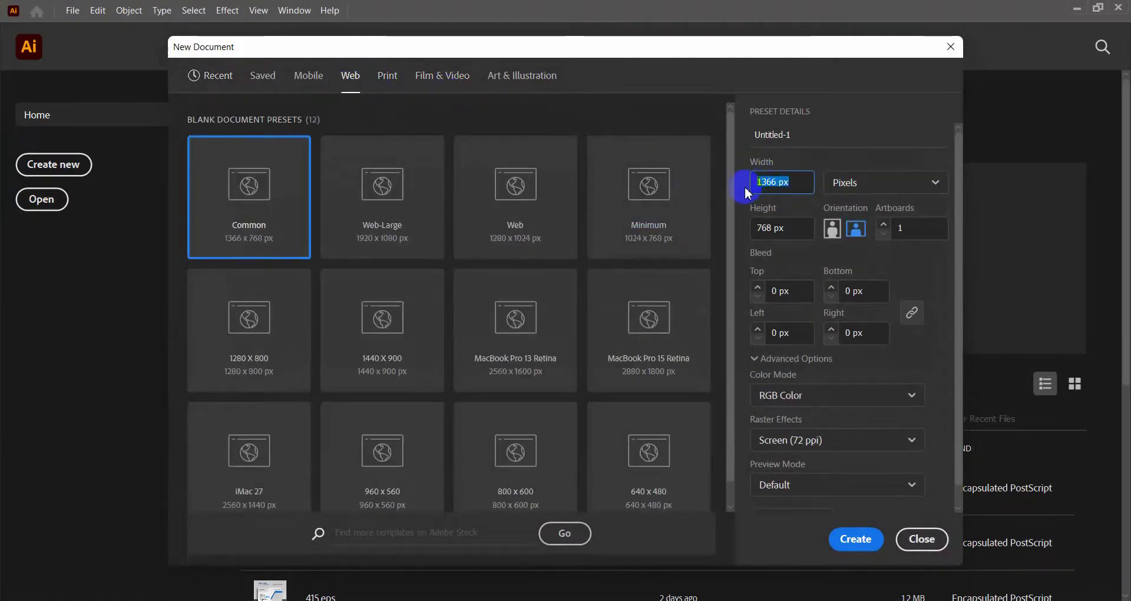
text(1080)
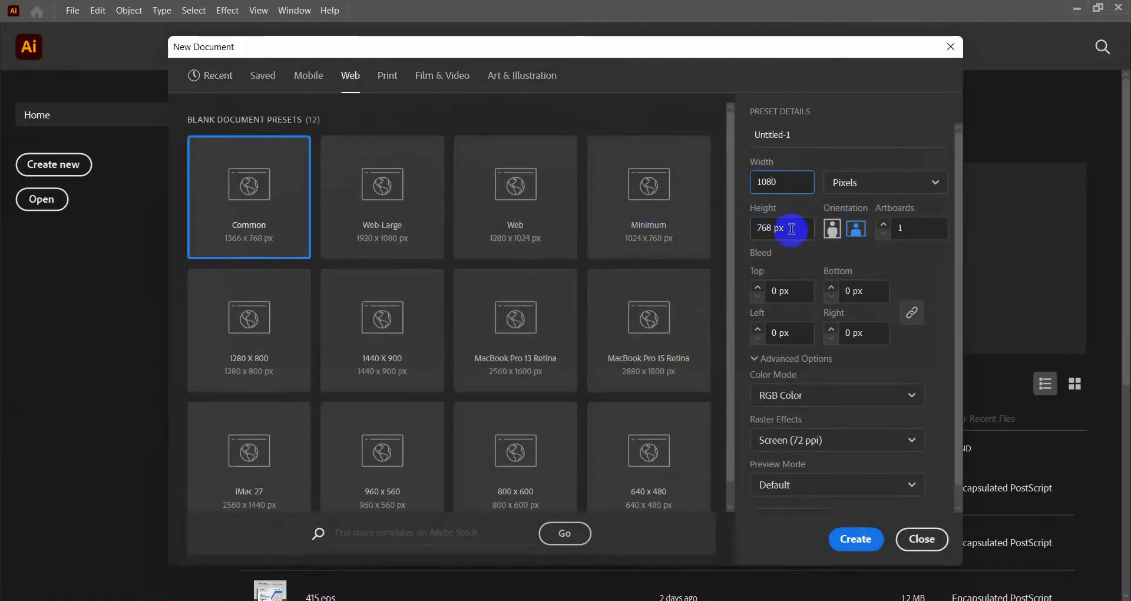
drag(788, 228, 758, 229)
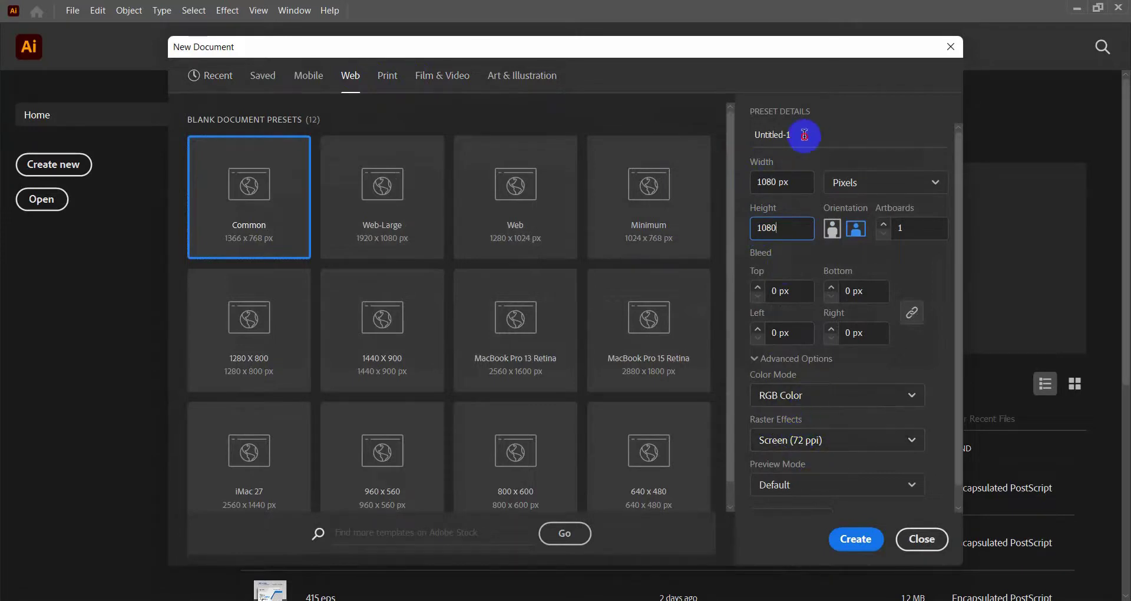
drag(814, 135, 728, 144)
text(C)
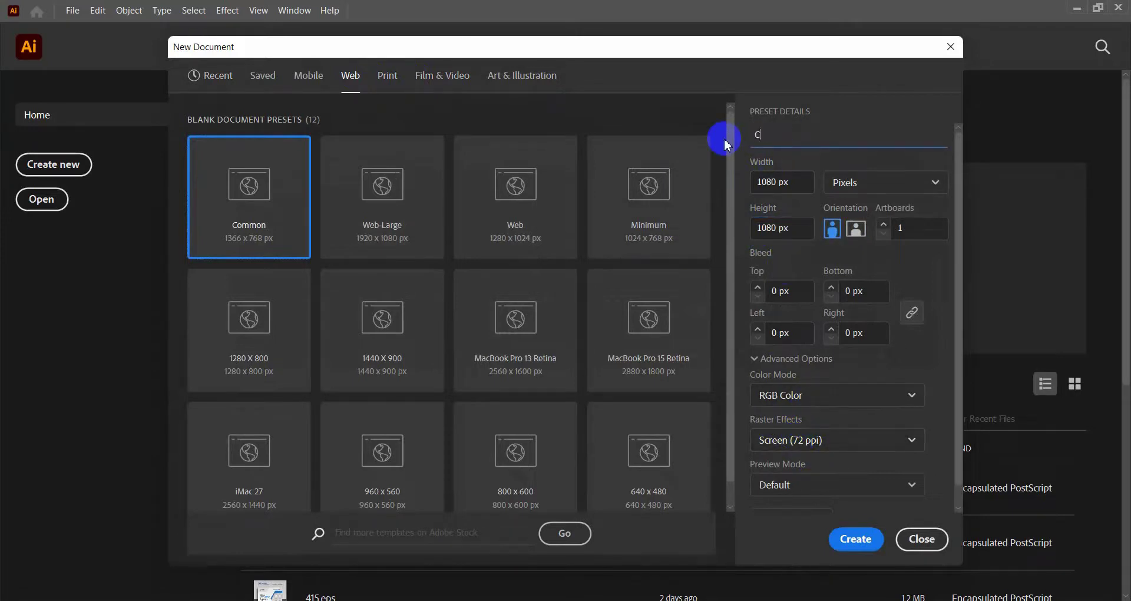
text(onstruction Instagram)
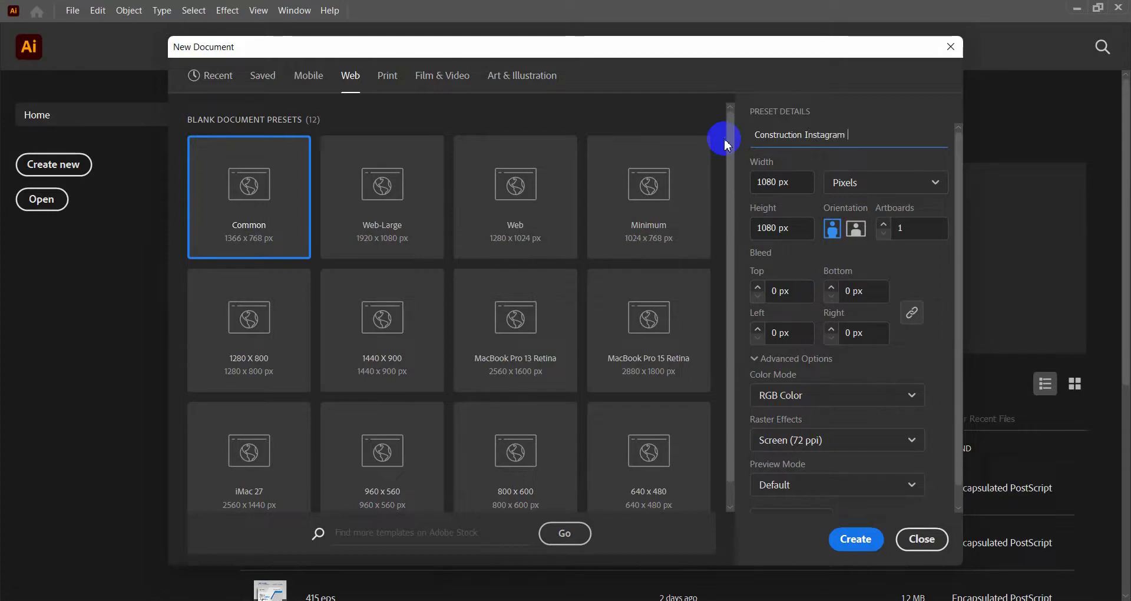
text(Post)
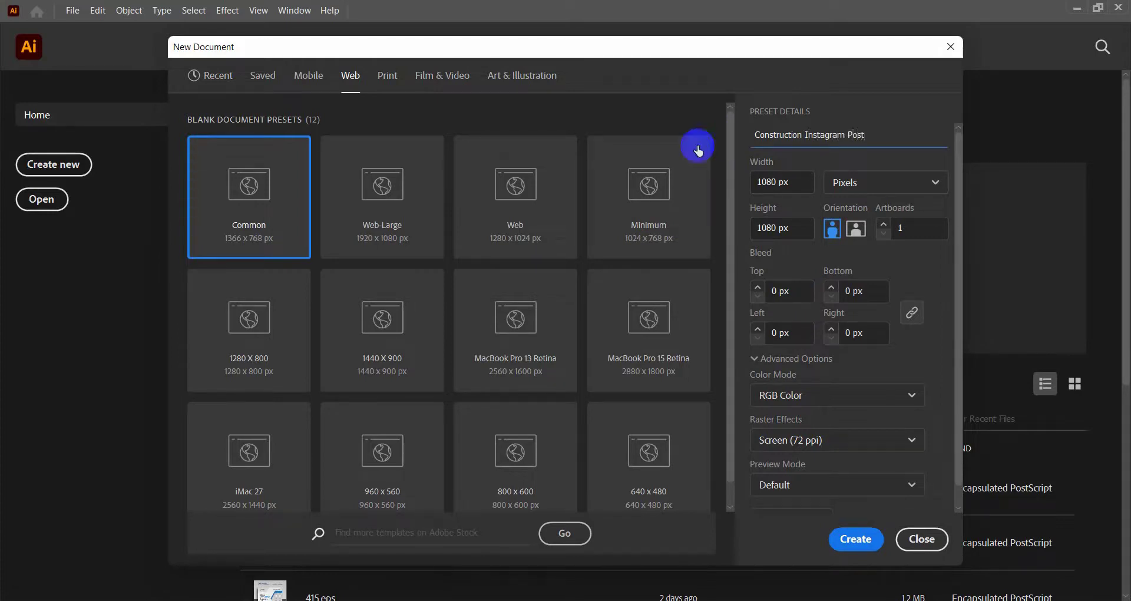
click(848, 539)
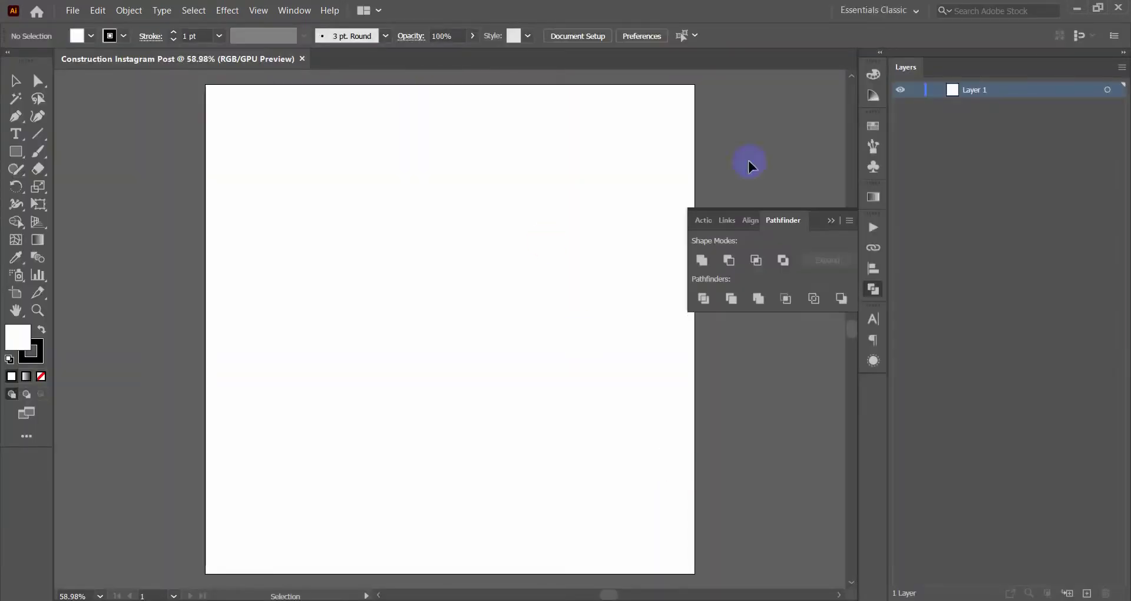
- Draw a rectangle covering the whole artboard with no stroke
key(z)
drag(335, 261, 432, 293)
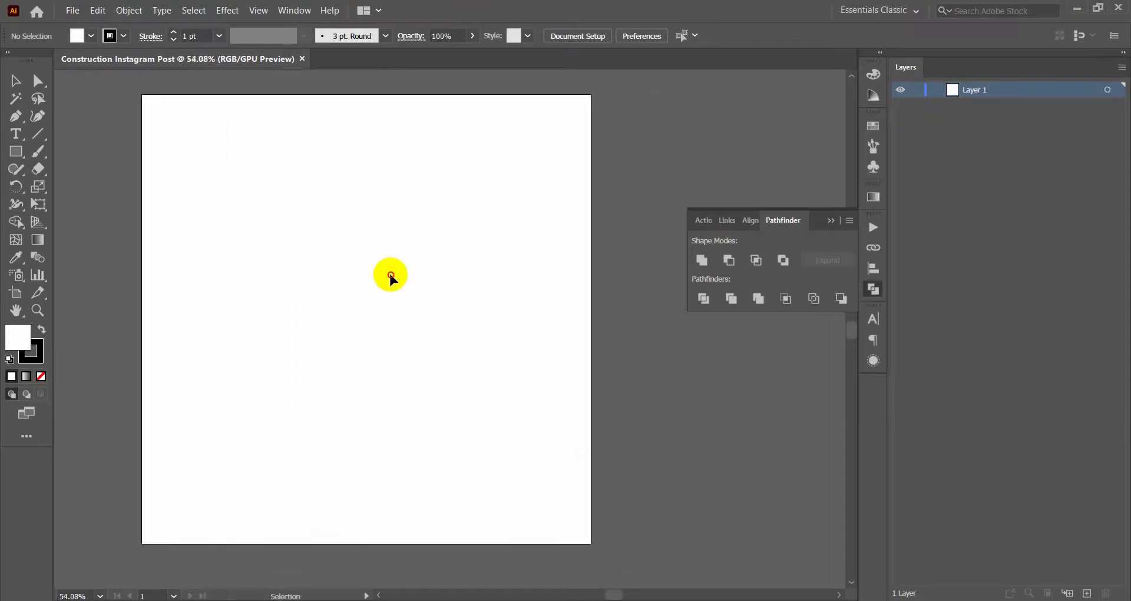
click(18, 151)
drag(143, 96, 580, 501)
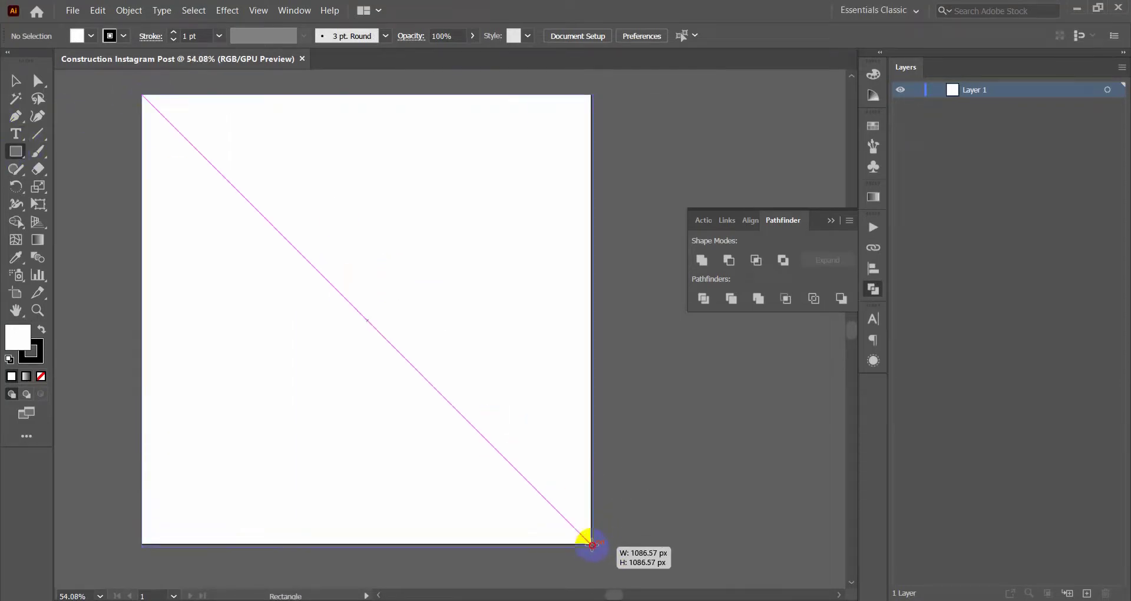
drag(580, 501, 592, 543)
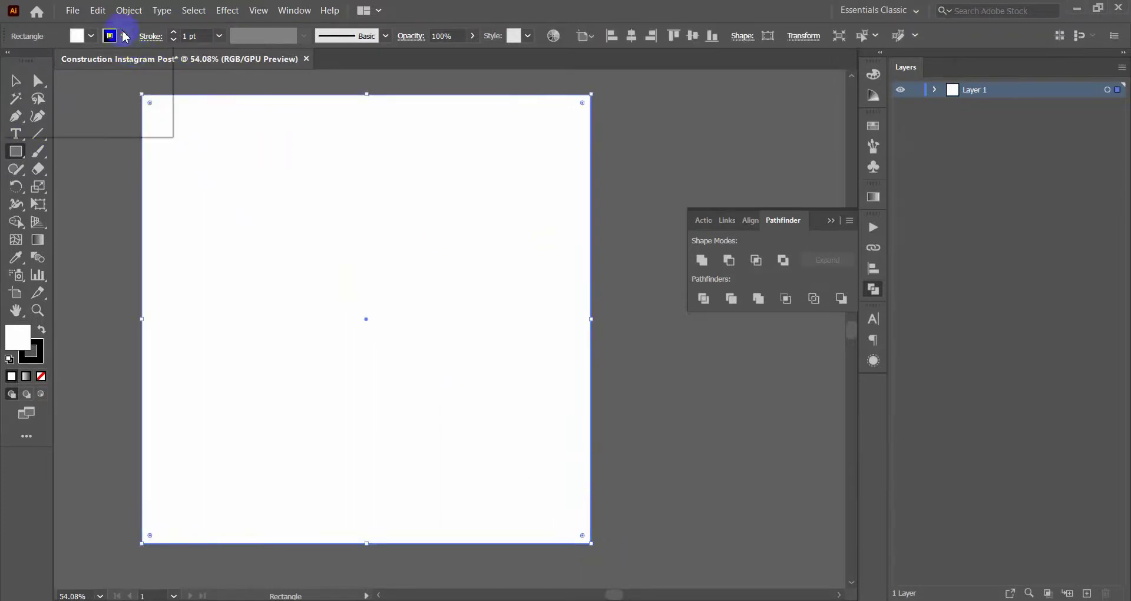
click(124, 36)
click(10, 61)
click(16, 80)
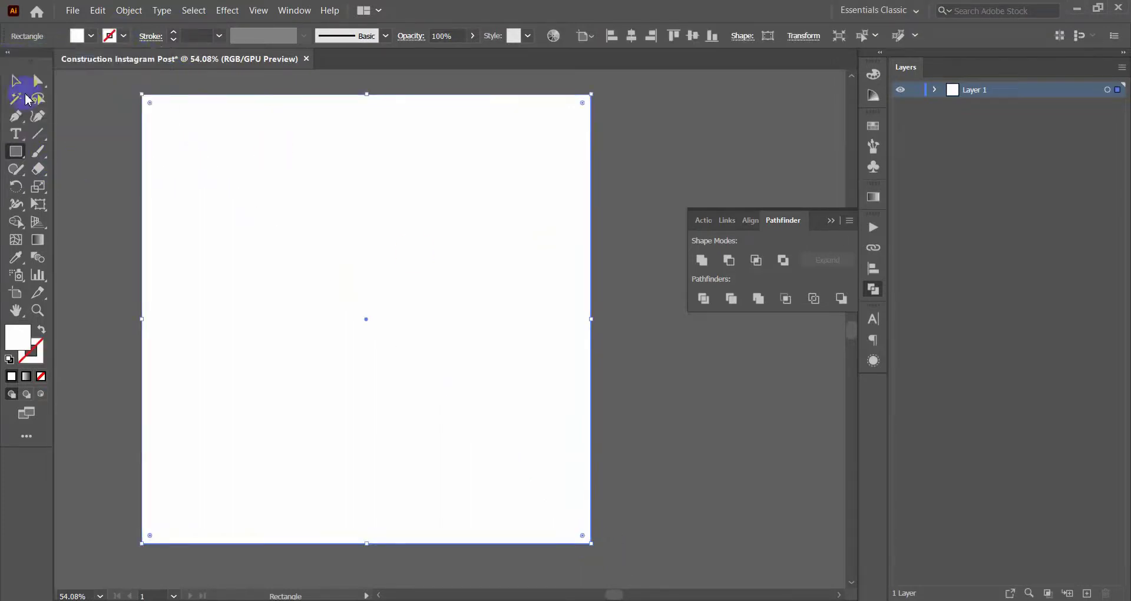
- Offset the background rectangle by -60 px to add an inset copy
click(157, 109)
click(186, 131)
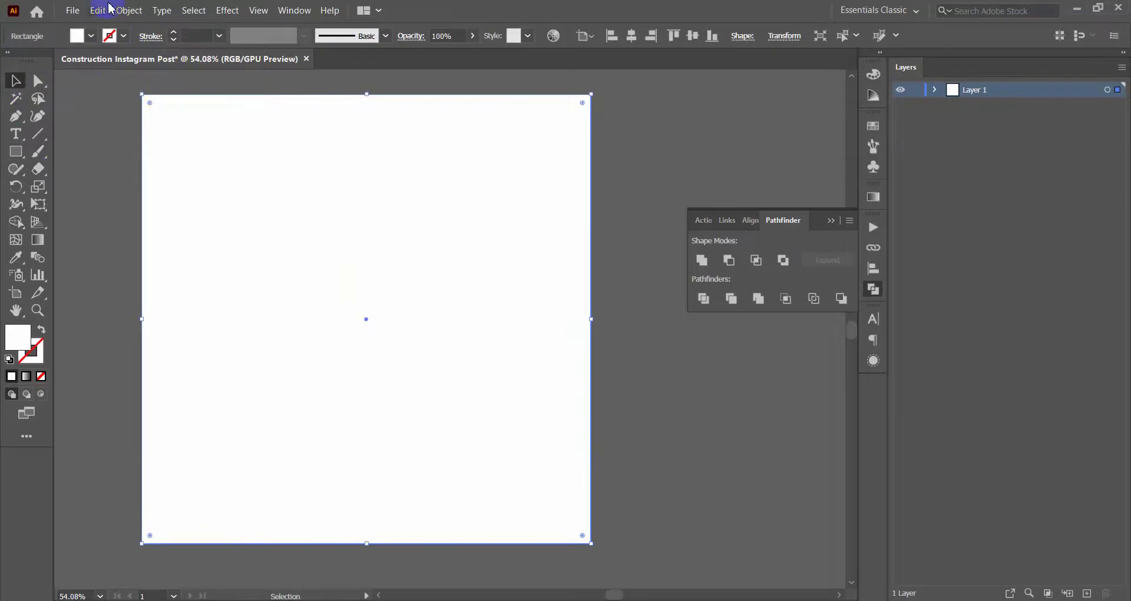
click(129, 10)
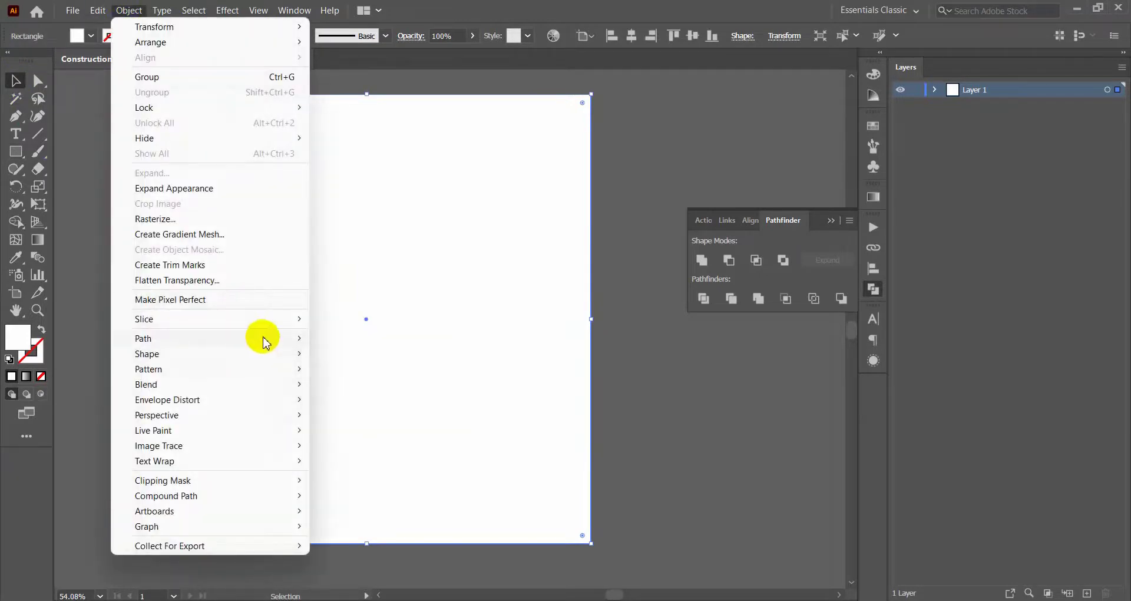
mouse_move(212, 339)
click(380, 390)
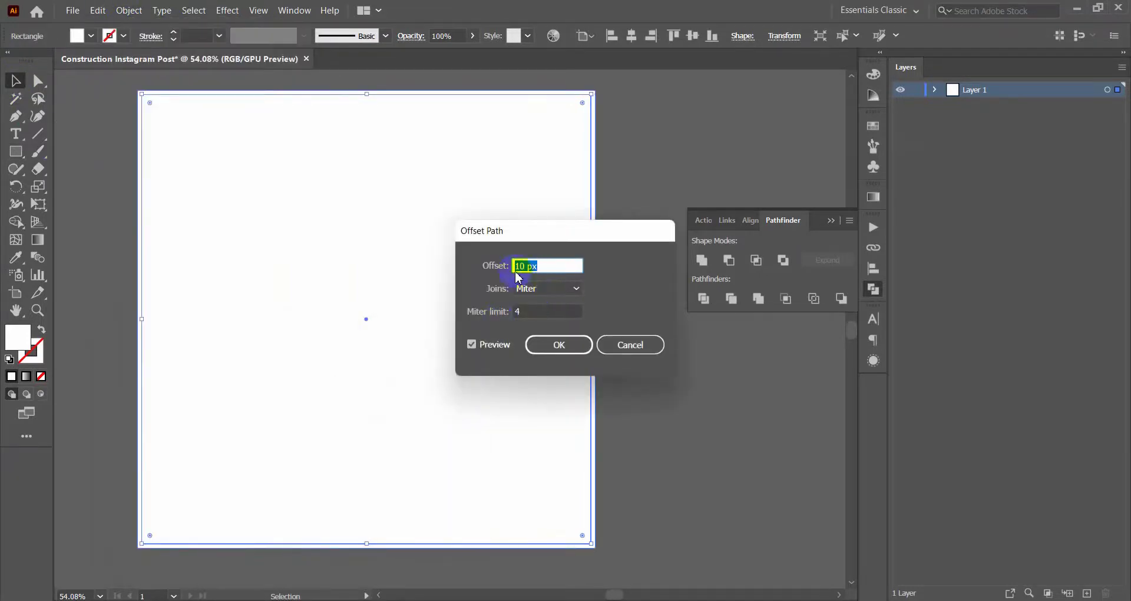
text(-)
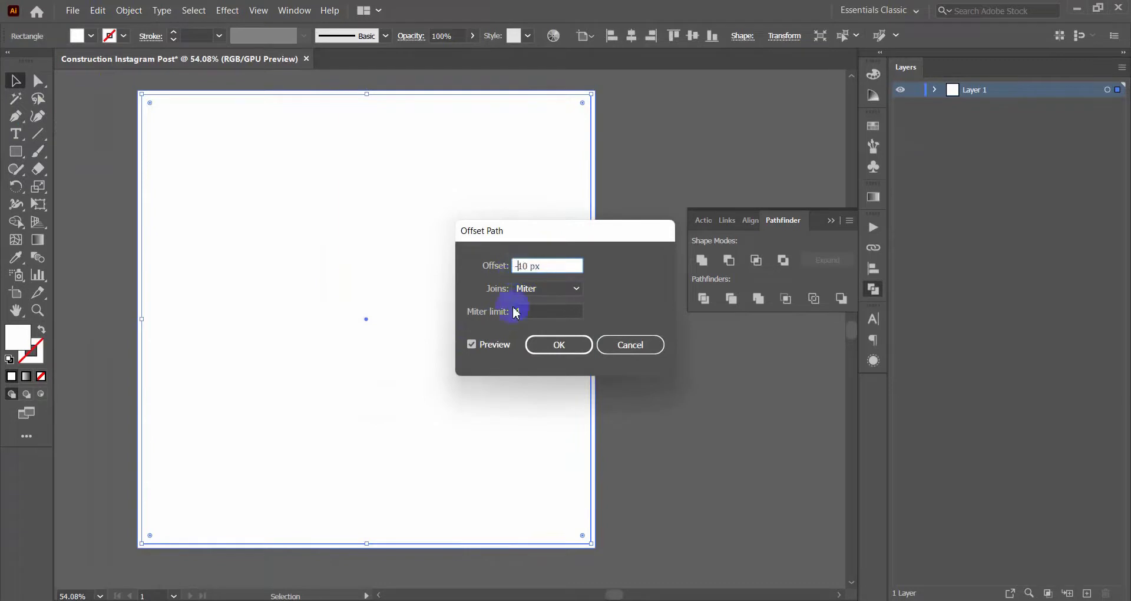
click(471, 344)
click(471, 344)
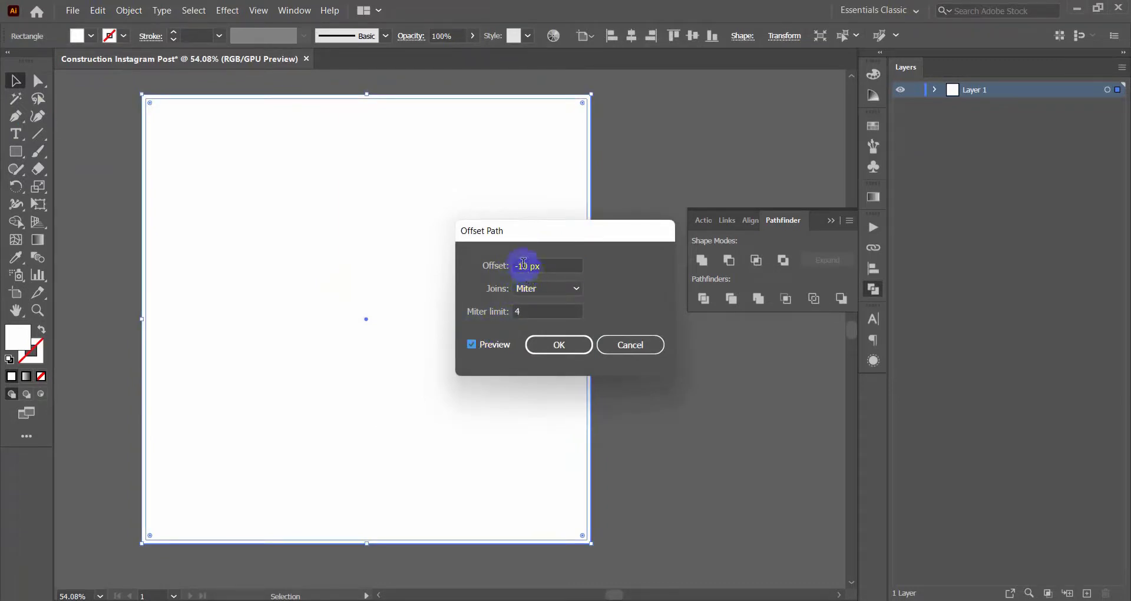
click(522, 264)
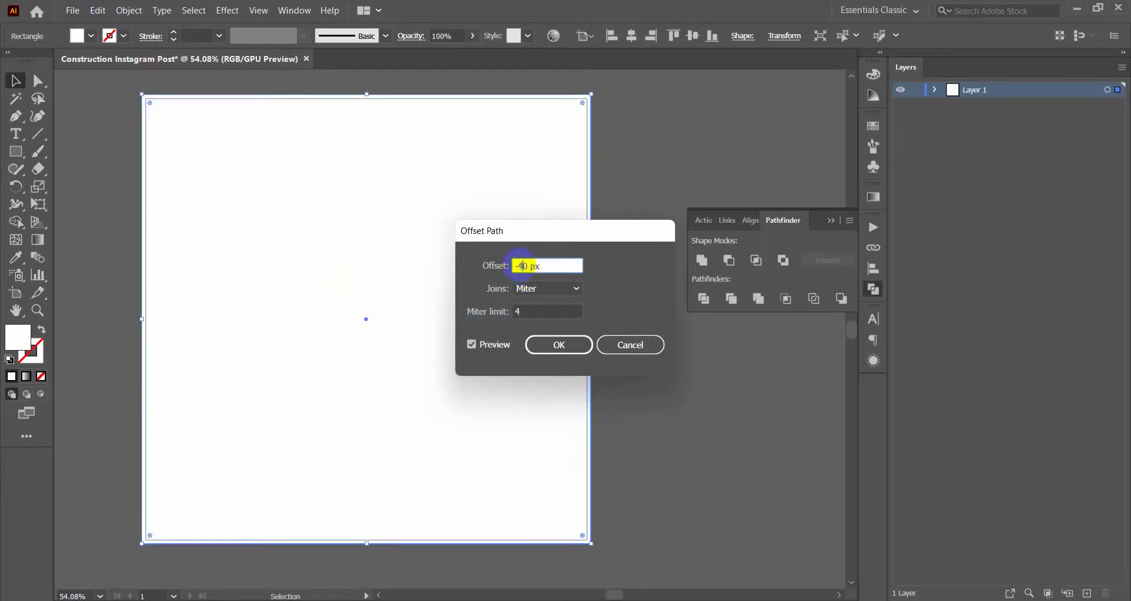
click(472, 345)
click(472, 344)
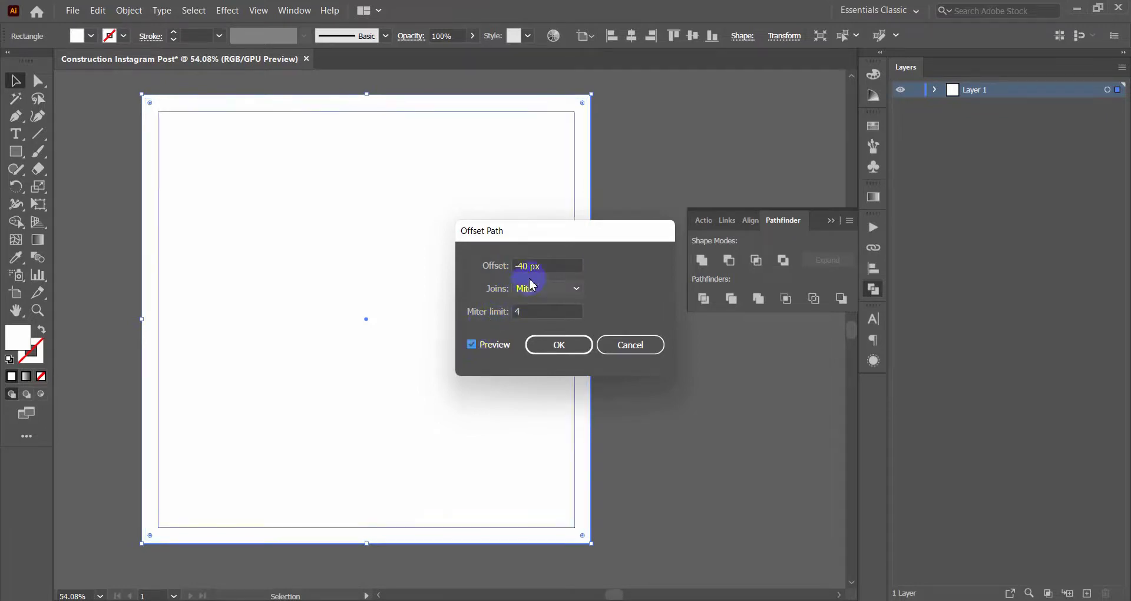
click(523, 265)
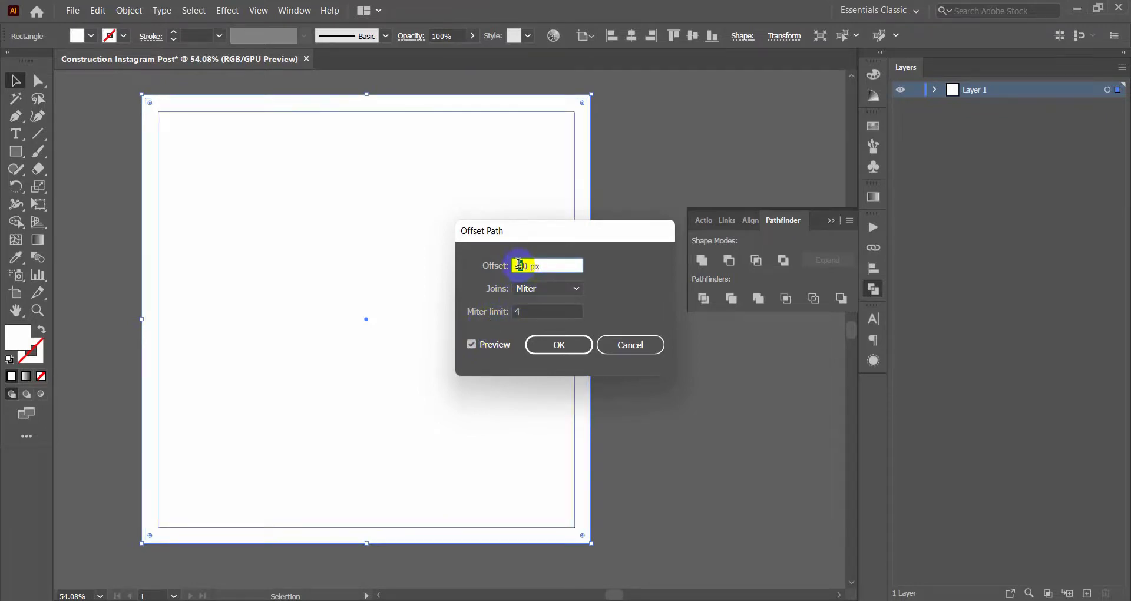
text(-60)
click(472, 344)
click(471, 344)
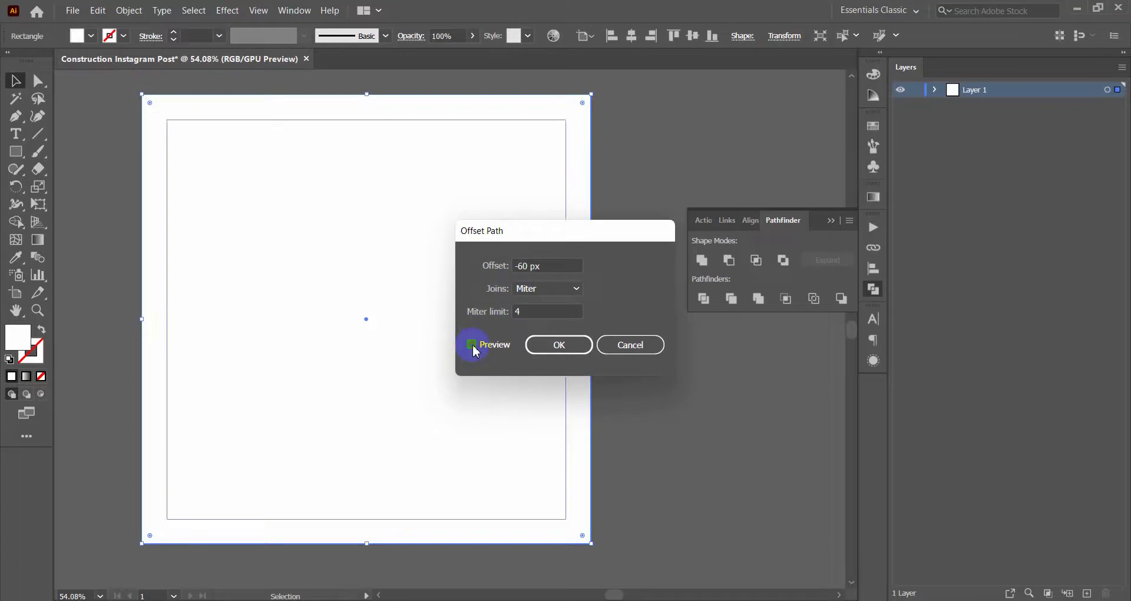
click(556, 346)
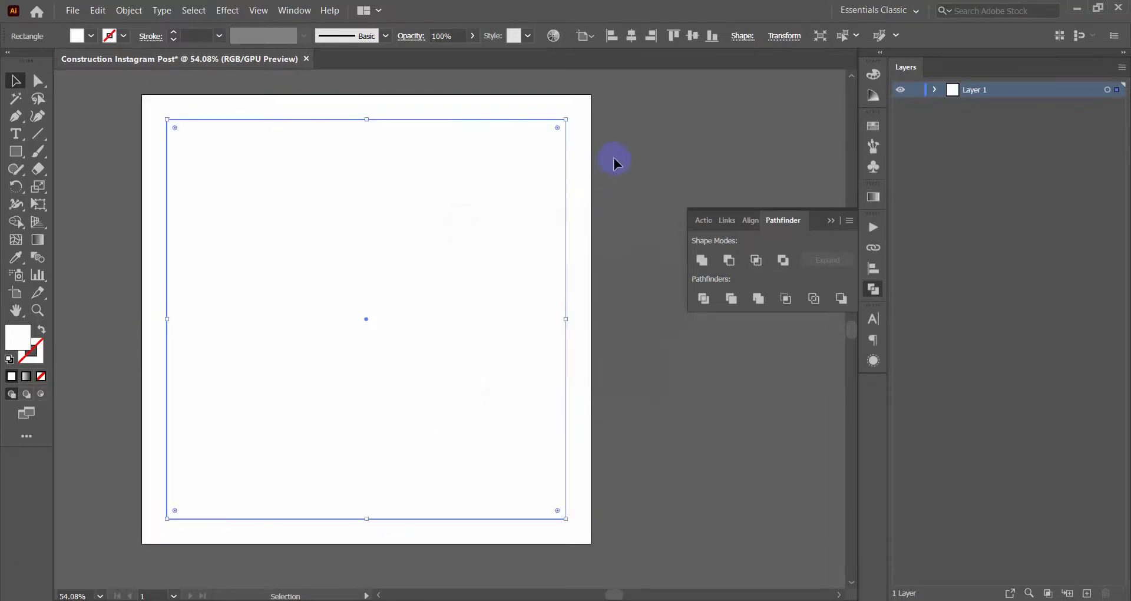
- Deselect the inset rectangle and zoom so the whole artboard is in view
click(558, 170)
ctrl+alt+click(386, 222)
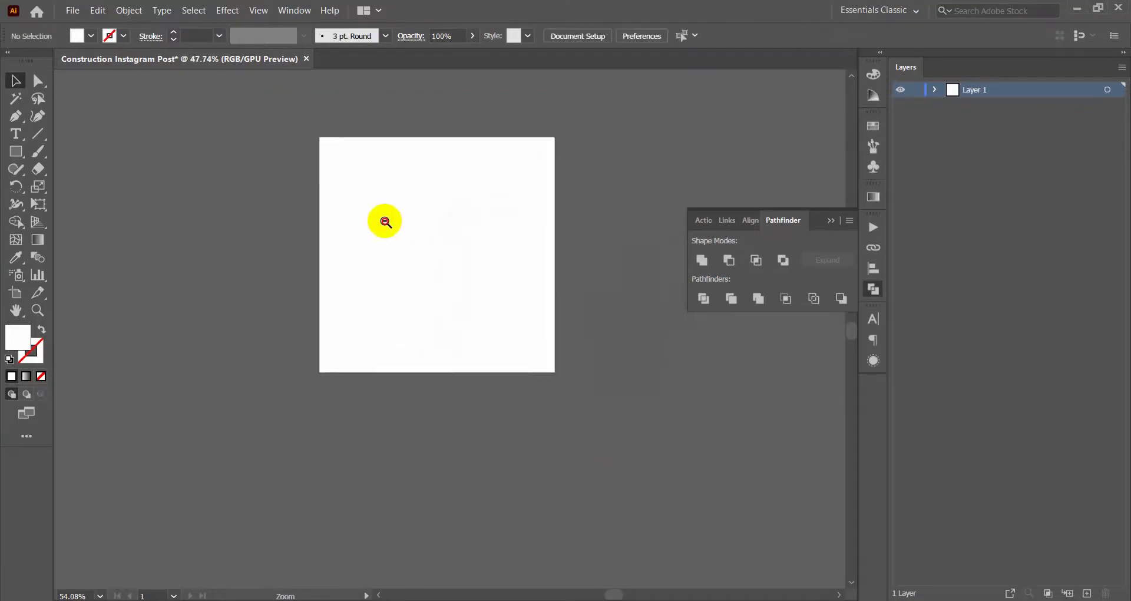
ctrl+alt+click(407, 260)
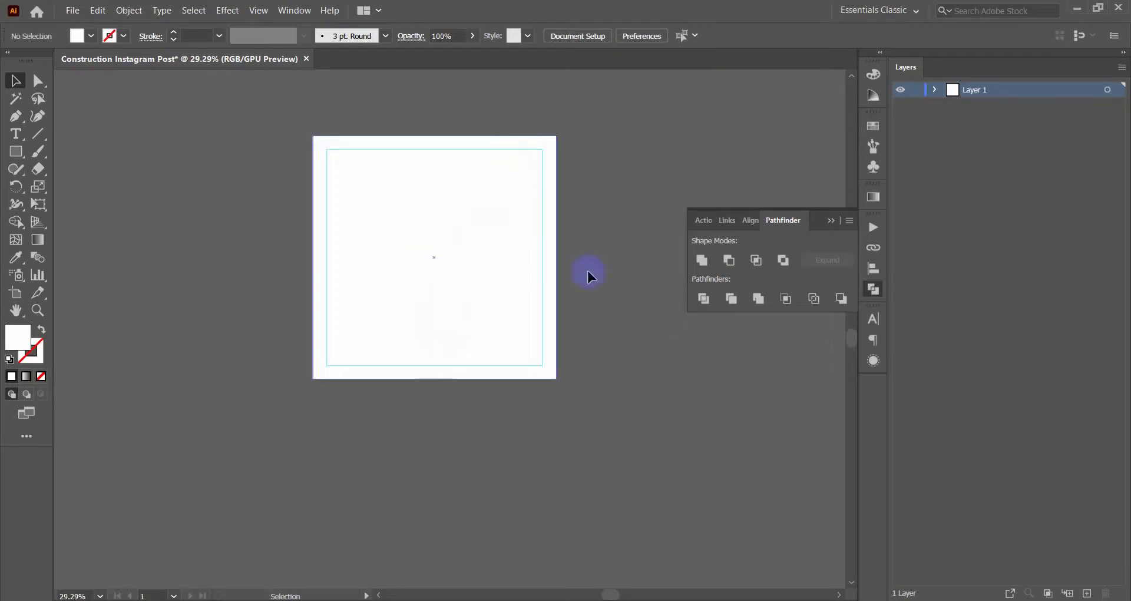
scroll(519, 236, up, 2)
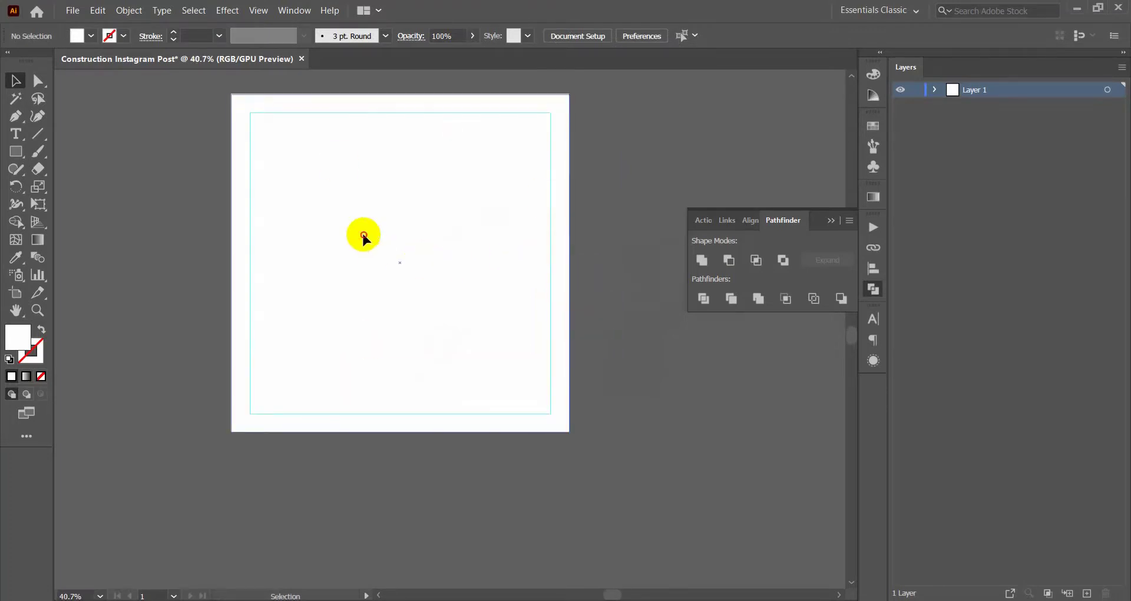
scroll(442, 252, down, 2)
click(341, 285)
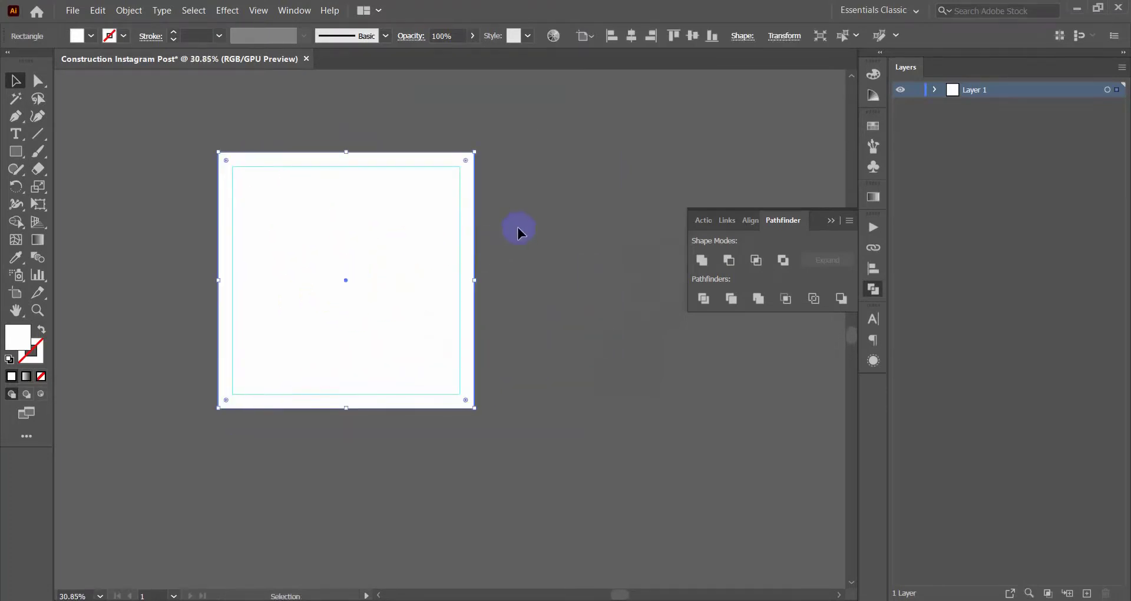
click(518, 231)
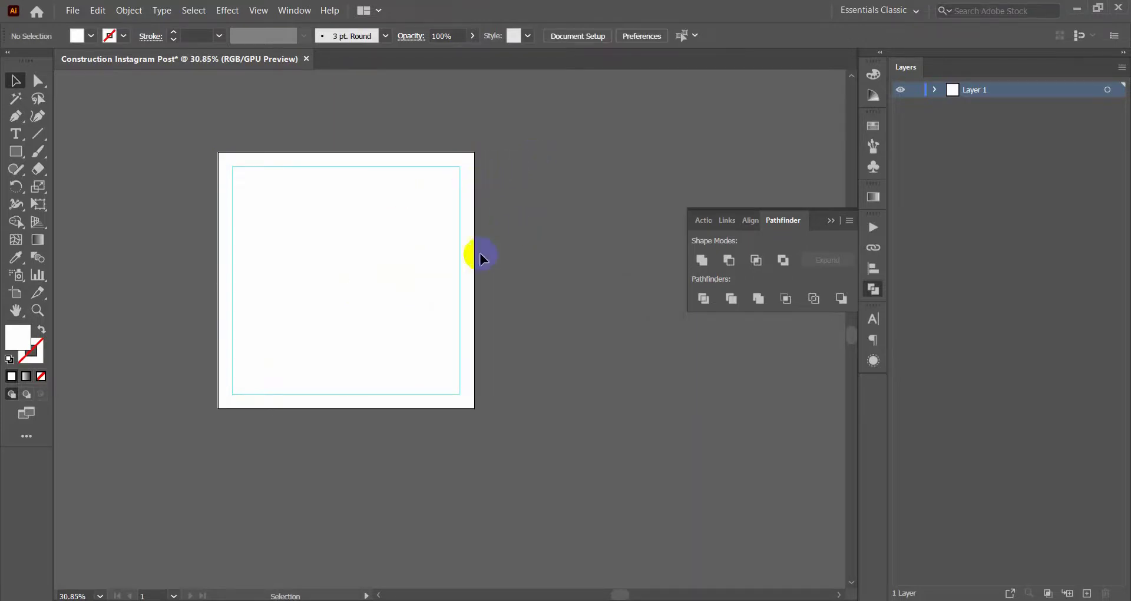
drag(246, 243, 289, 273)
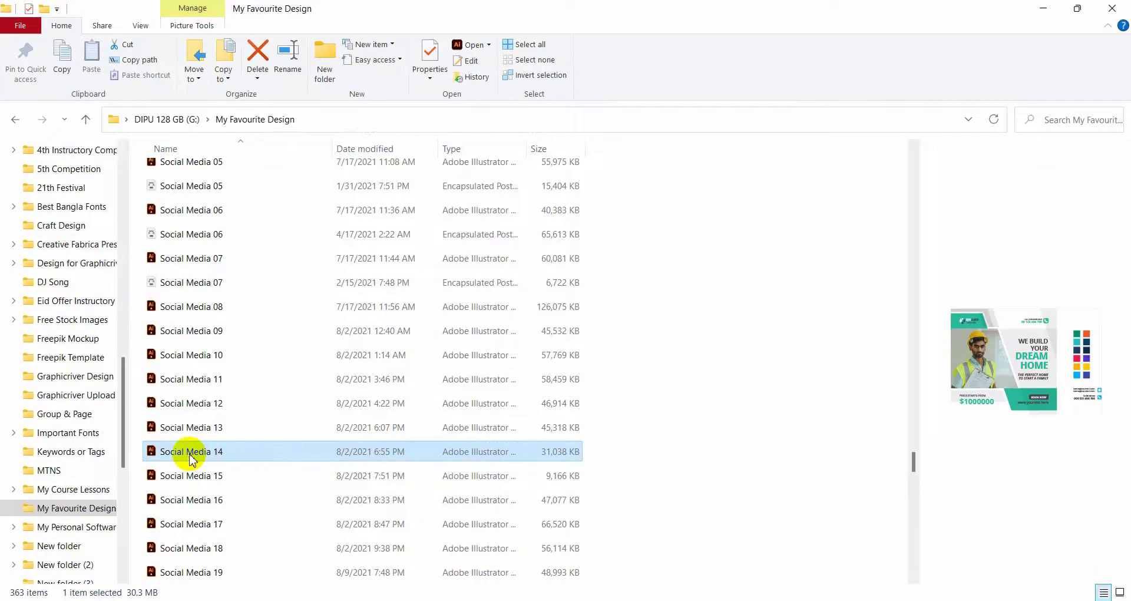
- Open the Social Media 14 design file and ungroup its banner
double_click(191, 452)
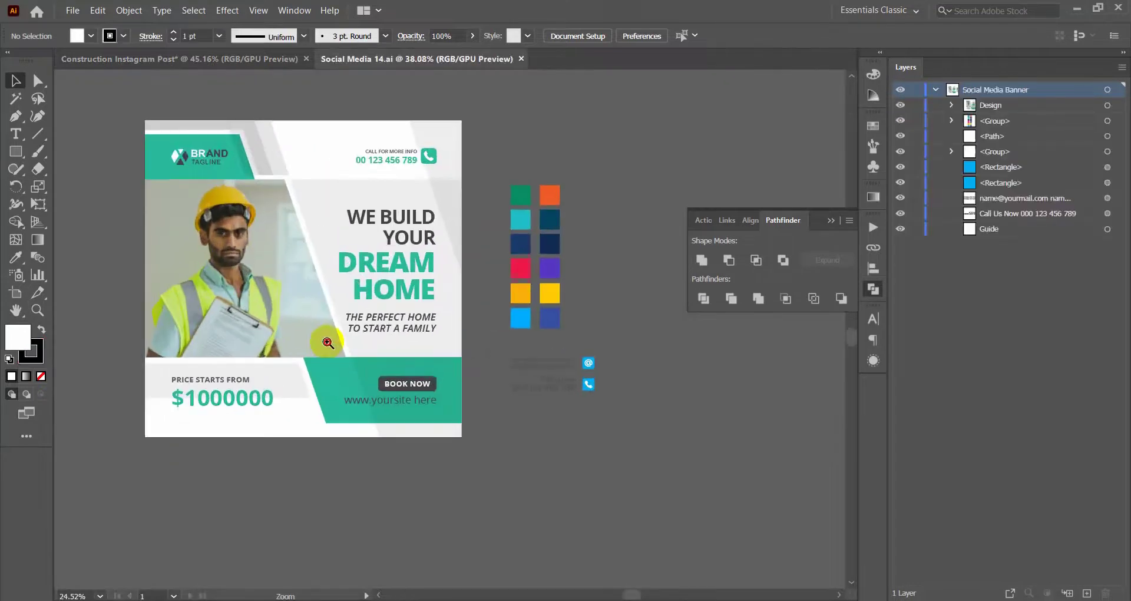
drag(328, 342, 306, 342)
click(285, 263)
right_click(285, 262)
click(321, 376)
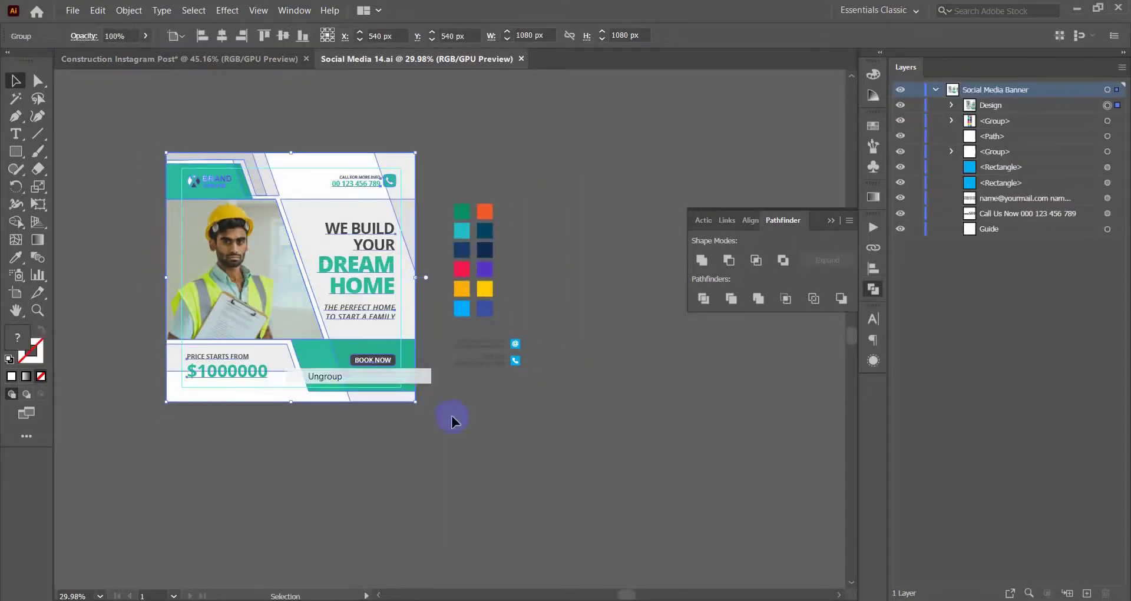
- Inspect the banner's Text group and move the Construction document tab to the right
click(401, 354)
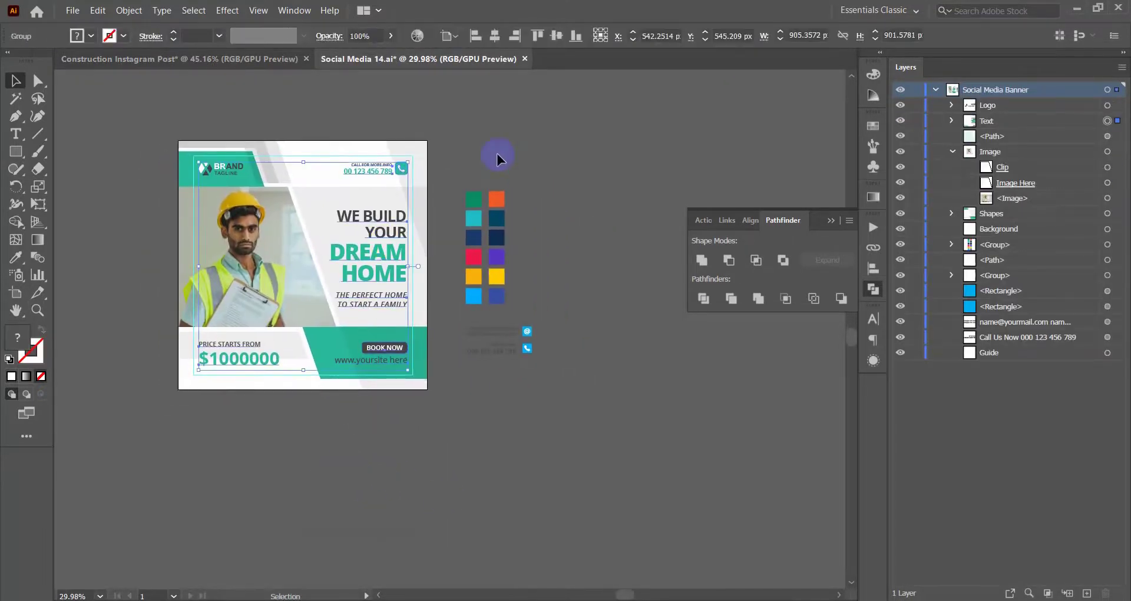
click(498, 158)
drag(309, 65, 522, 66)
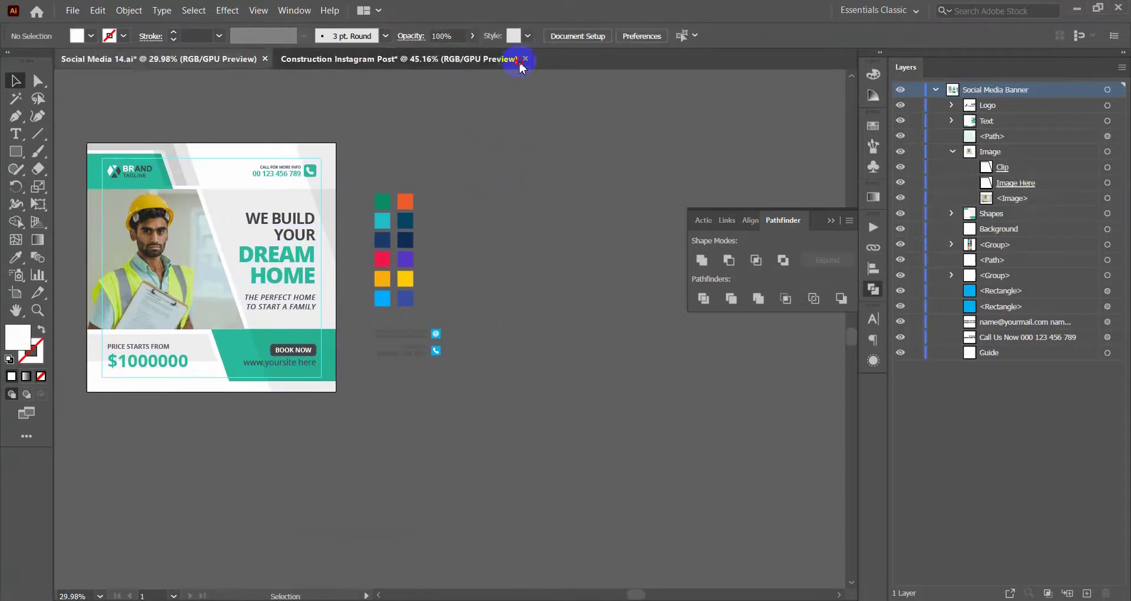
- Draw a full-width yellow rectangle across the middle of the Construction artboard
click(368, 59)
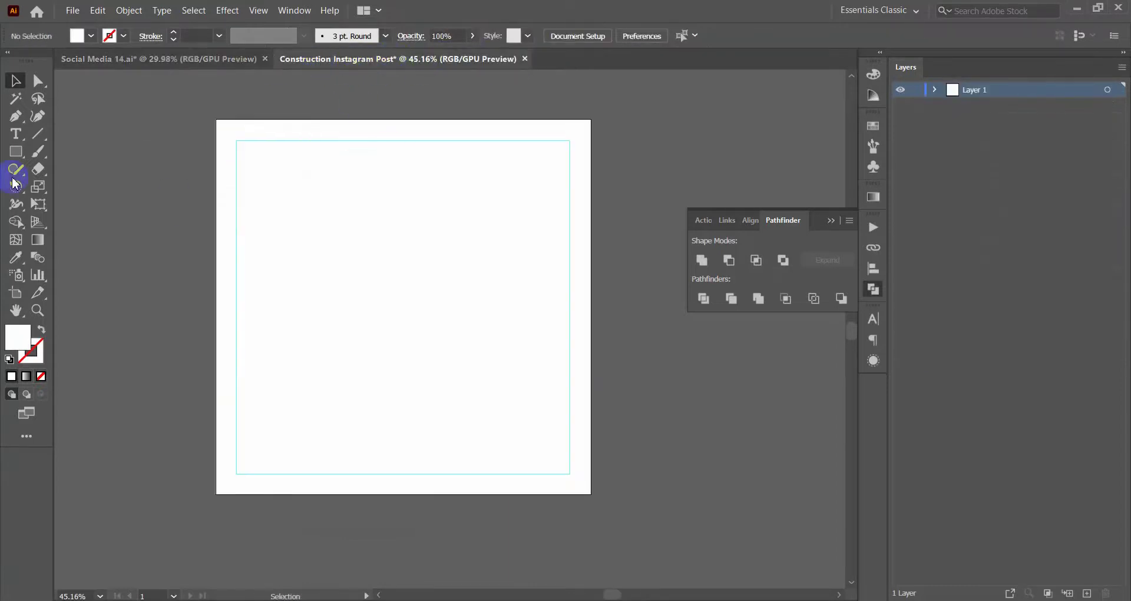
click(15, 151)
mouse_move(217, 212)
mouse_down()
mouse_move(509, 316)
mouse_move(591, 405)
mouse_up()
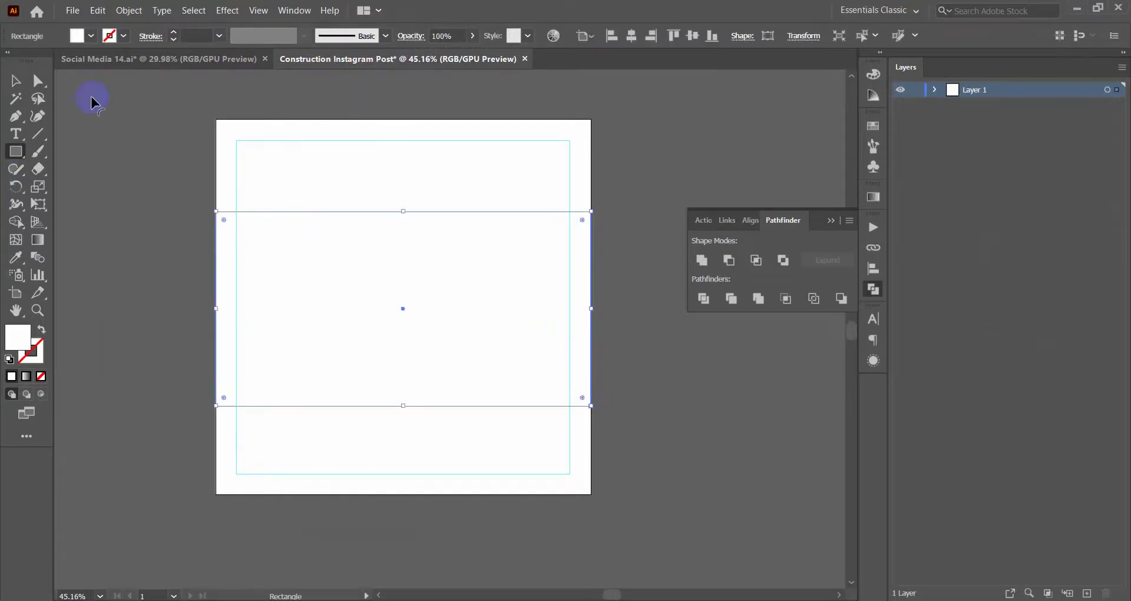
click(80, 35)
click(61, 61)
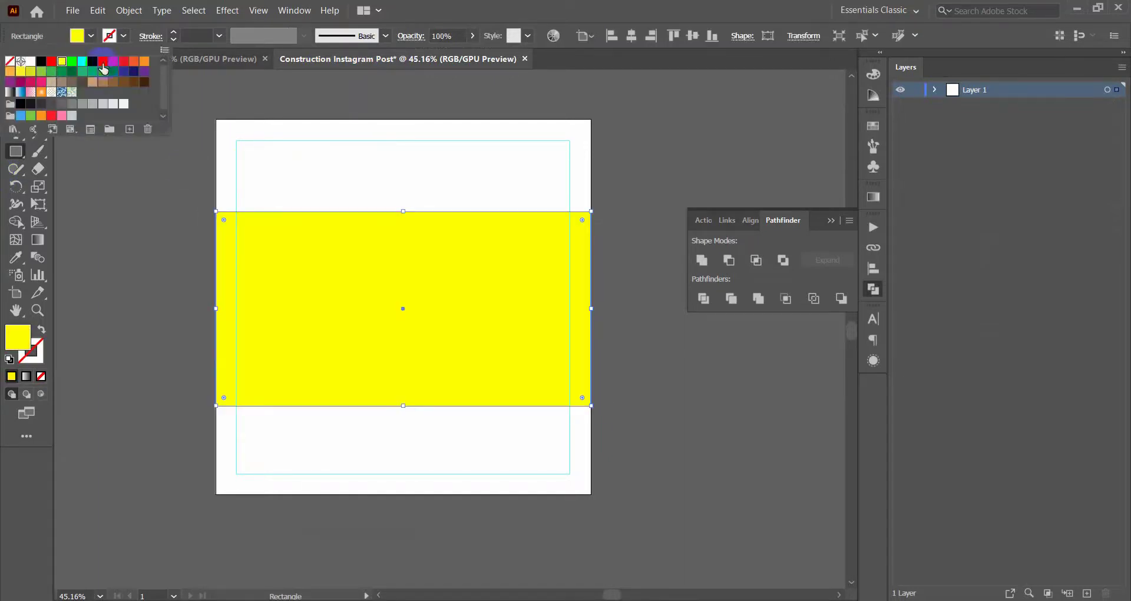
click(139, 225)
click(17, 82)
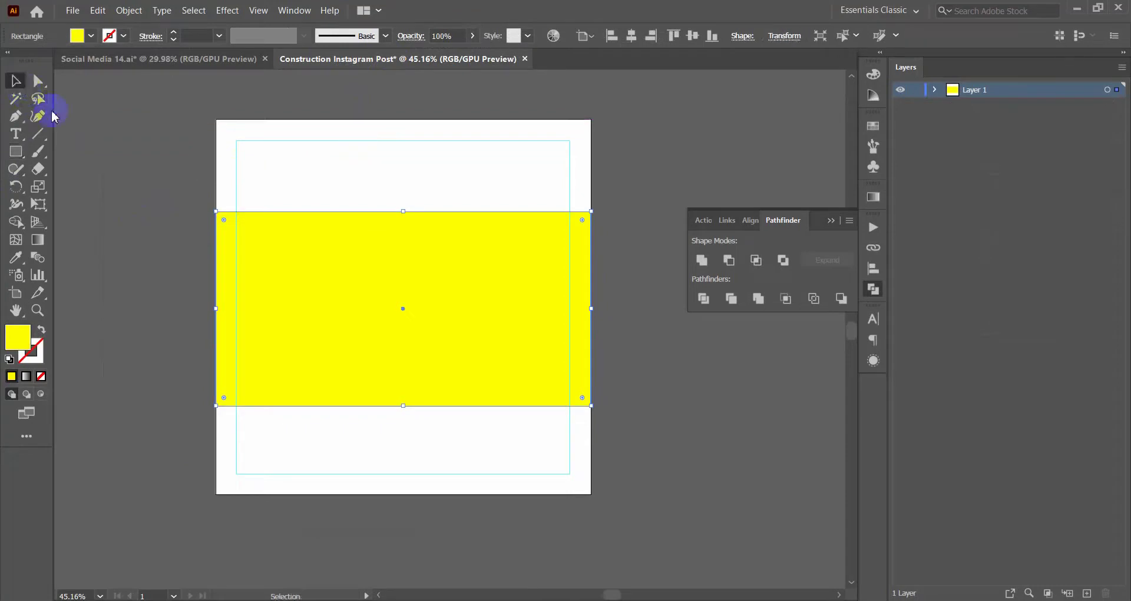
- Stretch the band's top edge upward and change its fill to dark green
click(146, 237)
drag(278, 243, 311, 261)
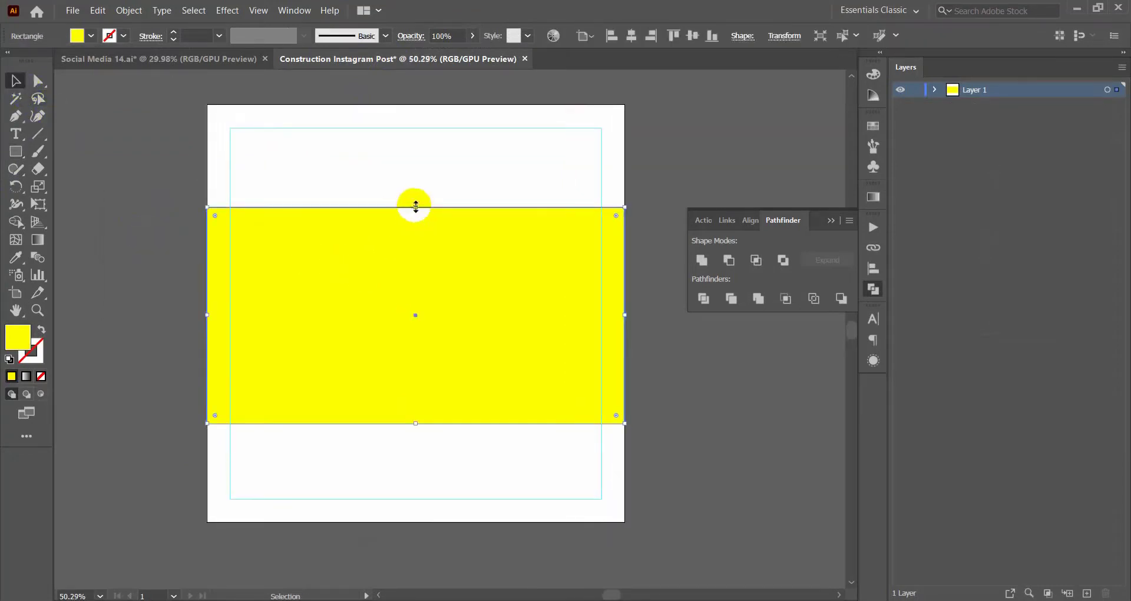
drag(416, 204, 416, 181)
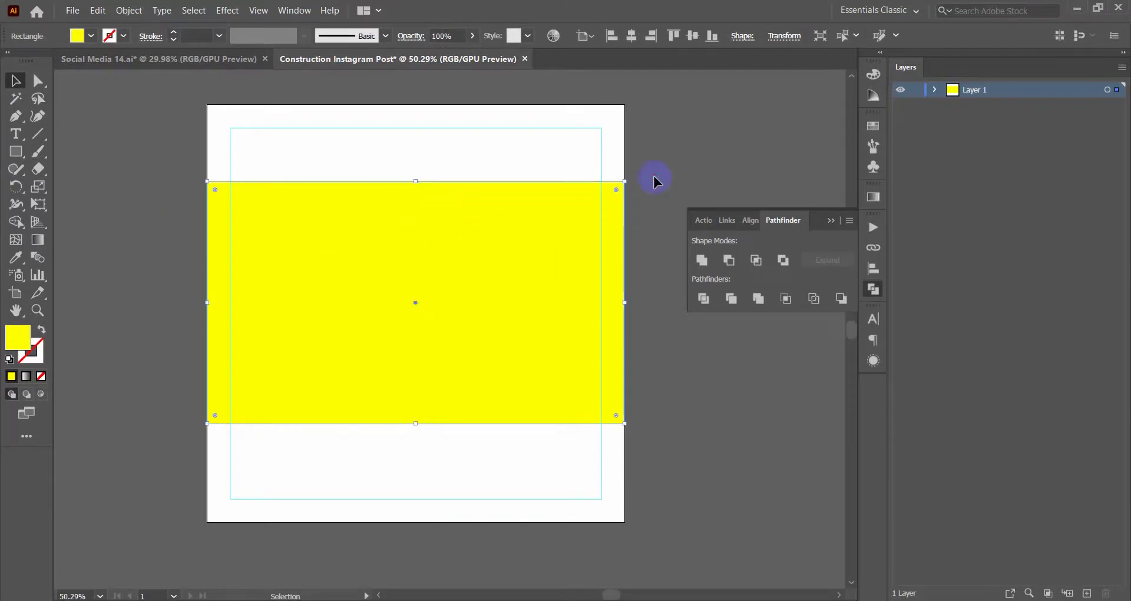
scroll(434, 272, down, 3)
scroll(392, 273, up, 2)
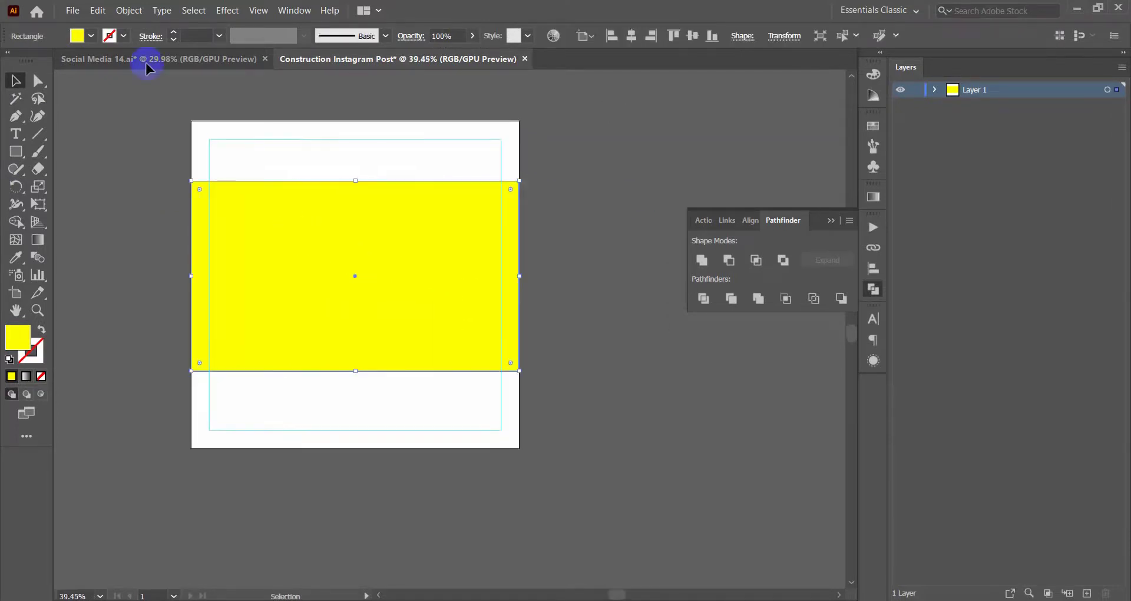
click(91, 38)
click(72, 71)
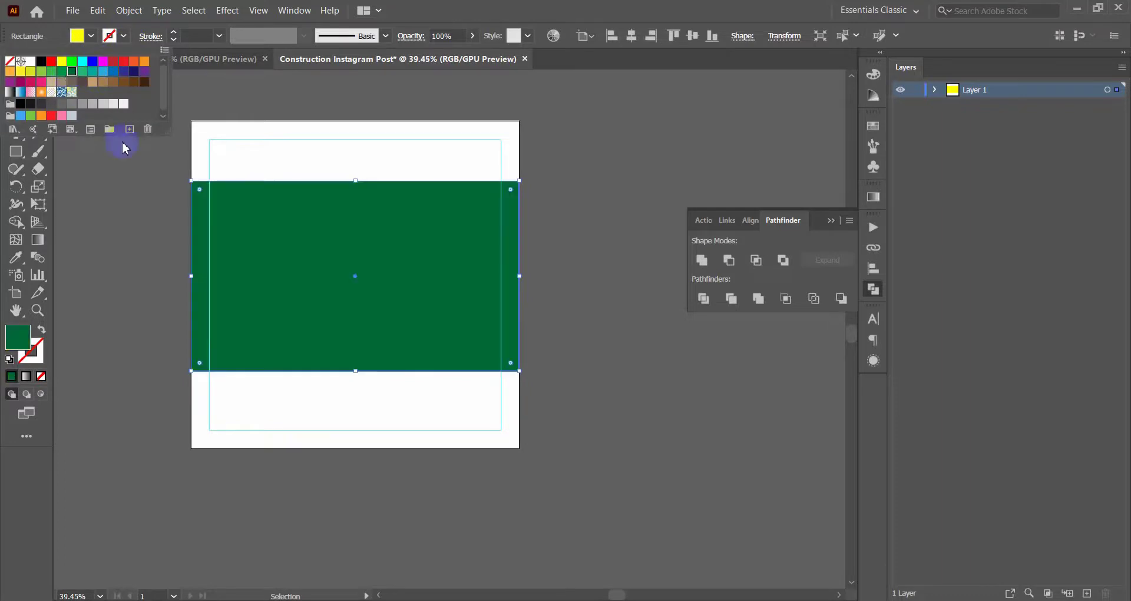
click(138, 210)
scroll(328, 217, down, 3)
scroll(410, 298, up, 1)
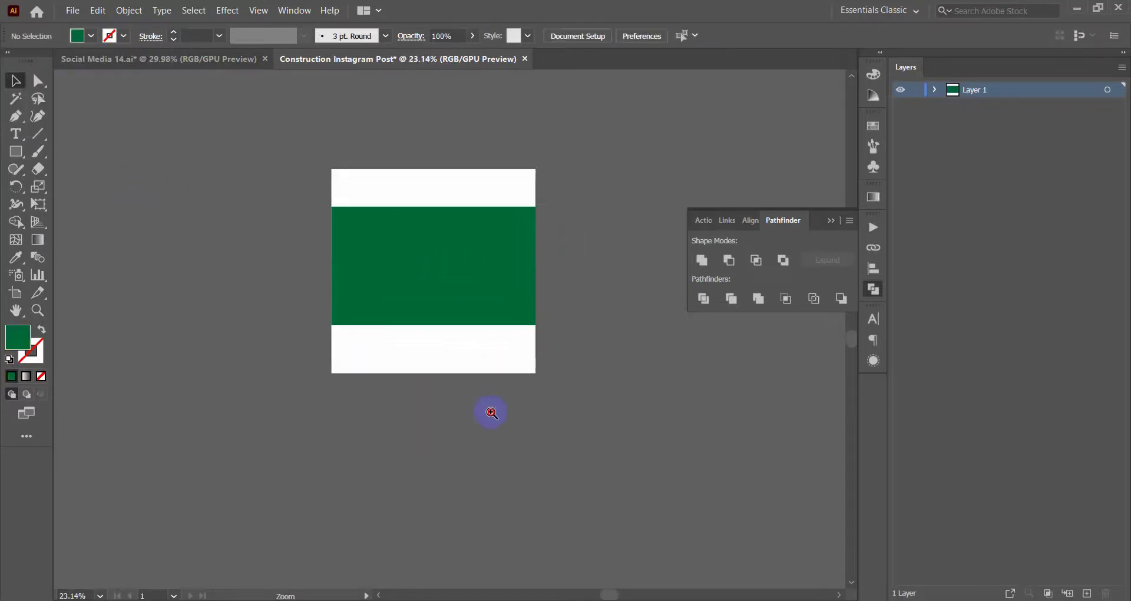
drag(464, 292, 487, 305)
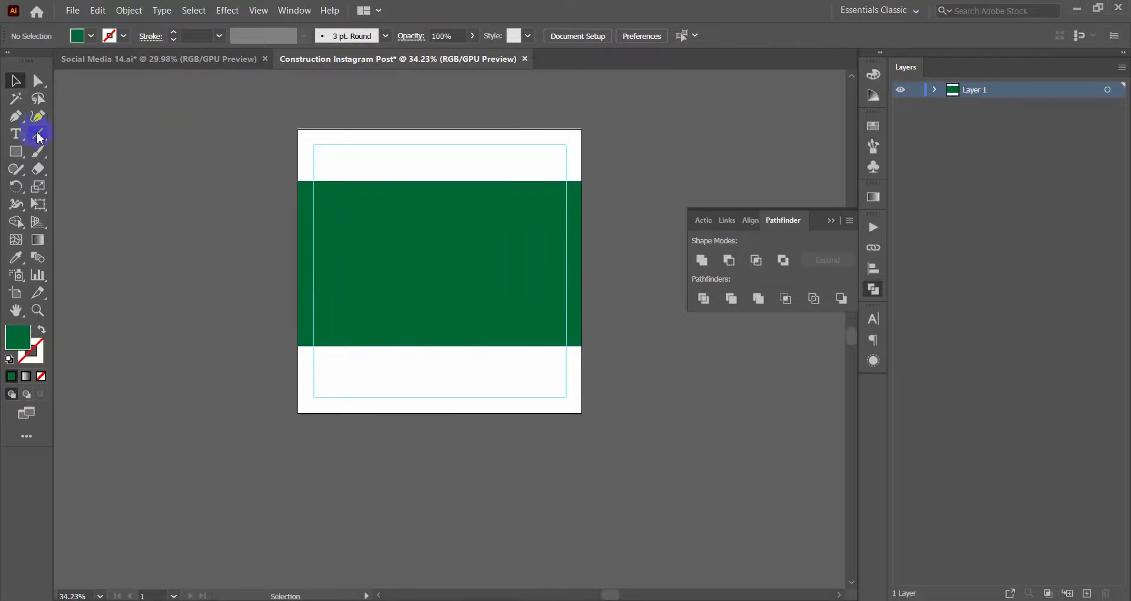
- Draw a slanted line across the green band and divide the band along it
click(39, 138)
drag(392, 156, 476, 383)
click(15, 81)
shift+click(482, 229)
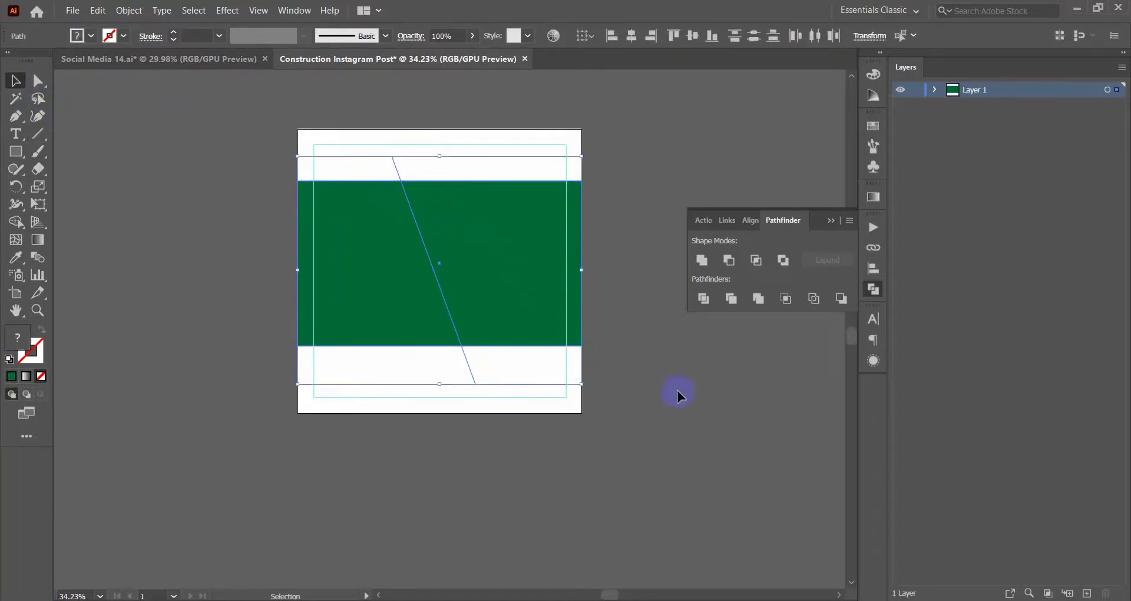
click(703, 298)
- Ungroup the divided band into separate left and right pieces, then clear the selection
right_click(412, 235)
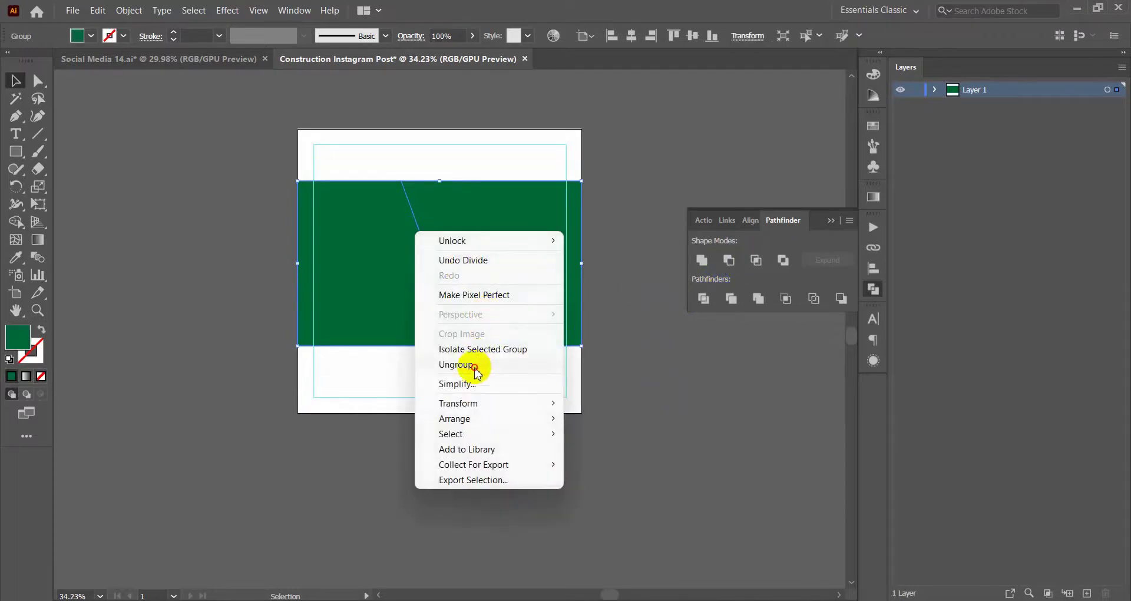
click(474, 366)
click(416, 263)
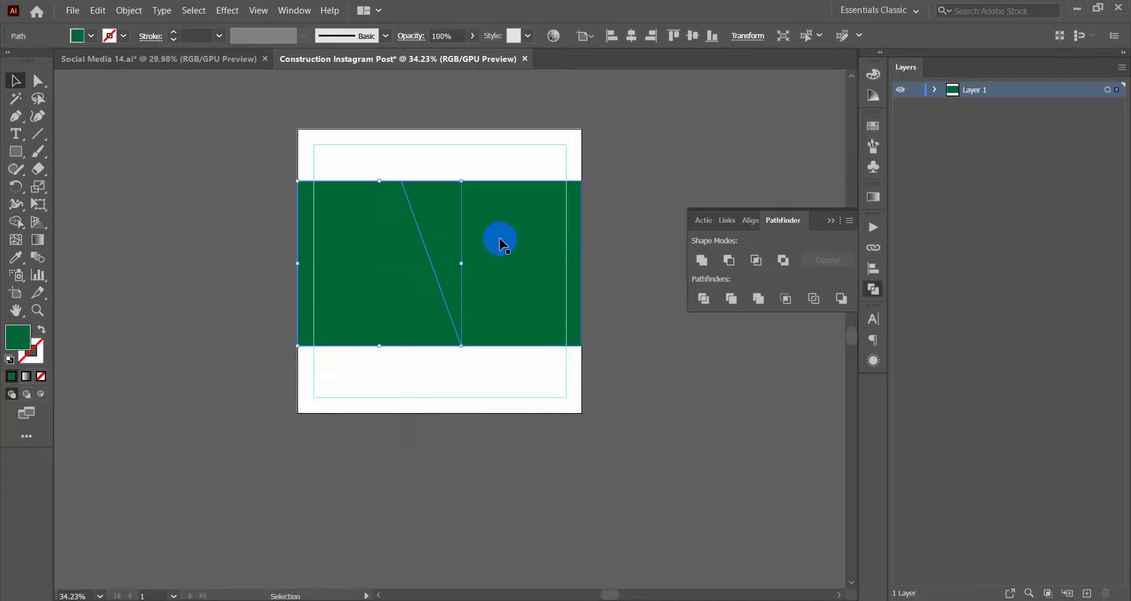
click(498, 252)
scroll(418, 245, up, 2)
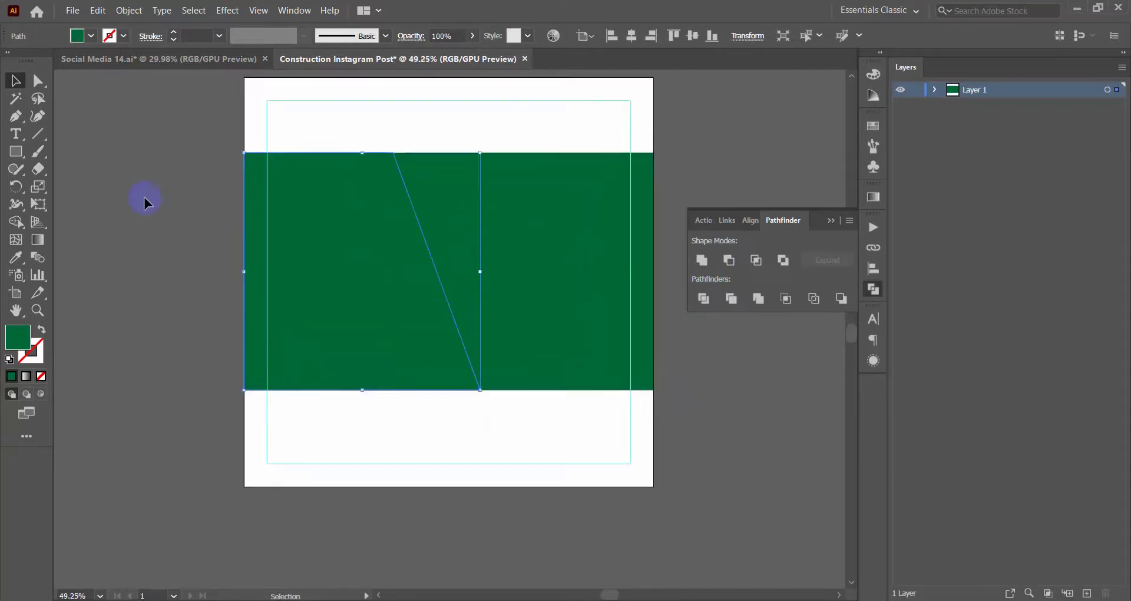
click(144, 197)
click(80, 22)
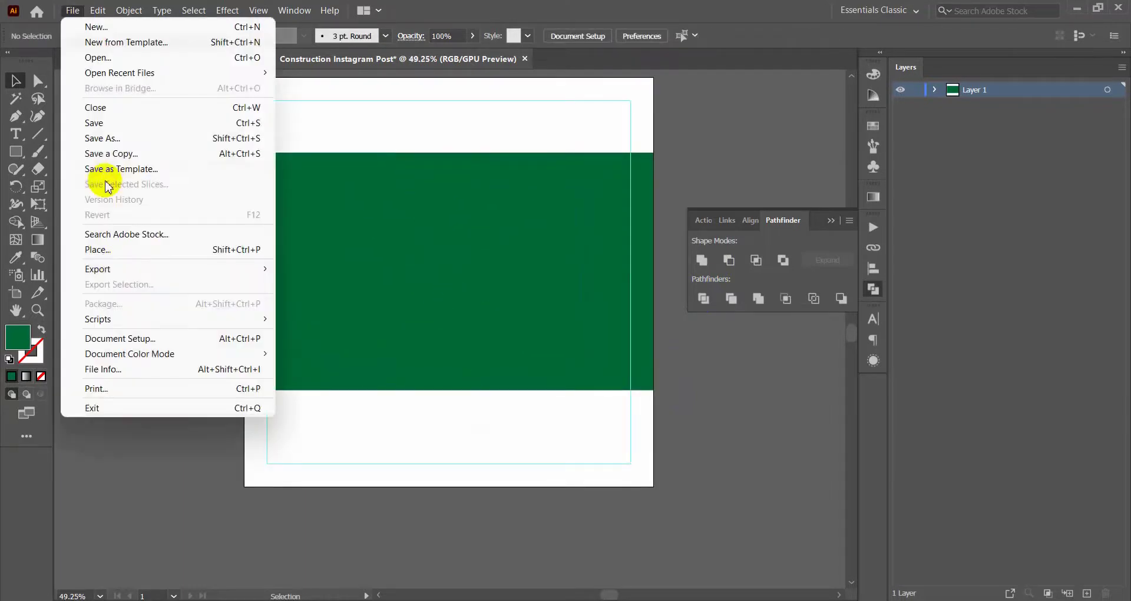
- Place the photo pexels-tima-miroshnichenko-6474463 from the Downloads folder
click(121, 246)
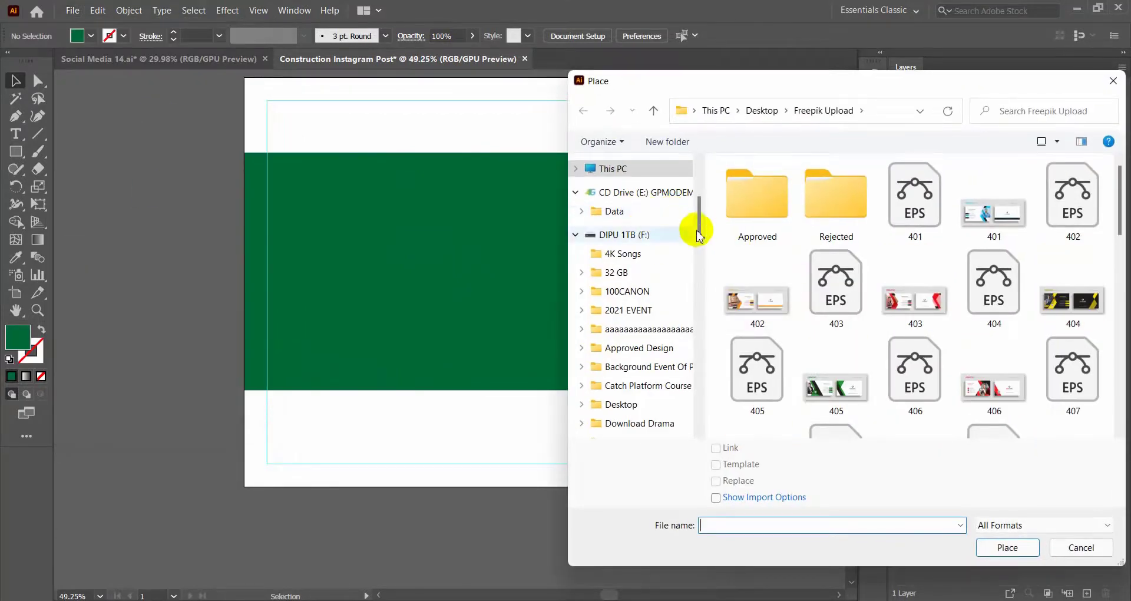
drag(699, 223, 699, 179)
click(627, 210)
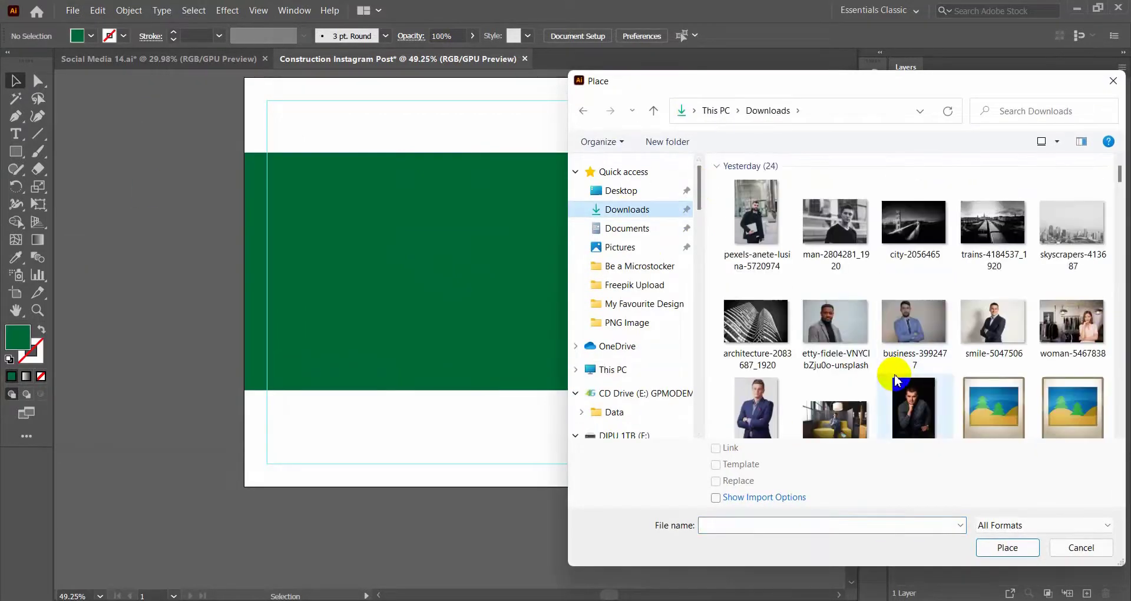
scroll(895, 368, down, 5)
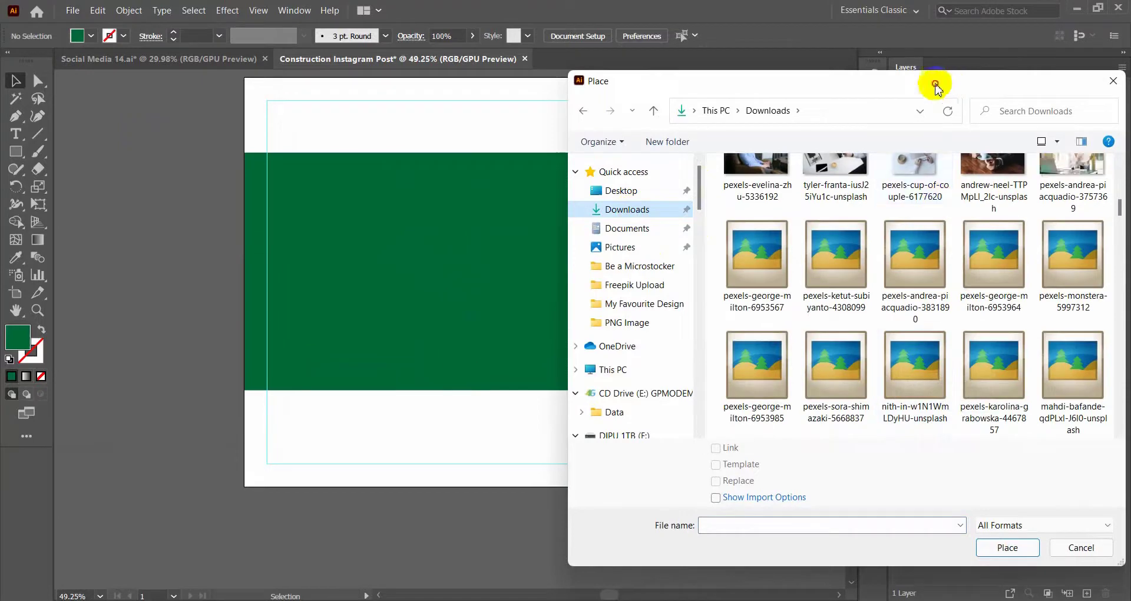
drag(934, 81, 515, 69)
scroll(560, 321, down, 3)
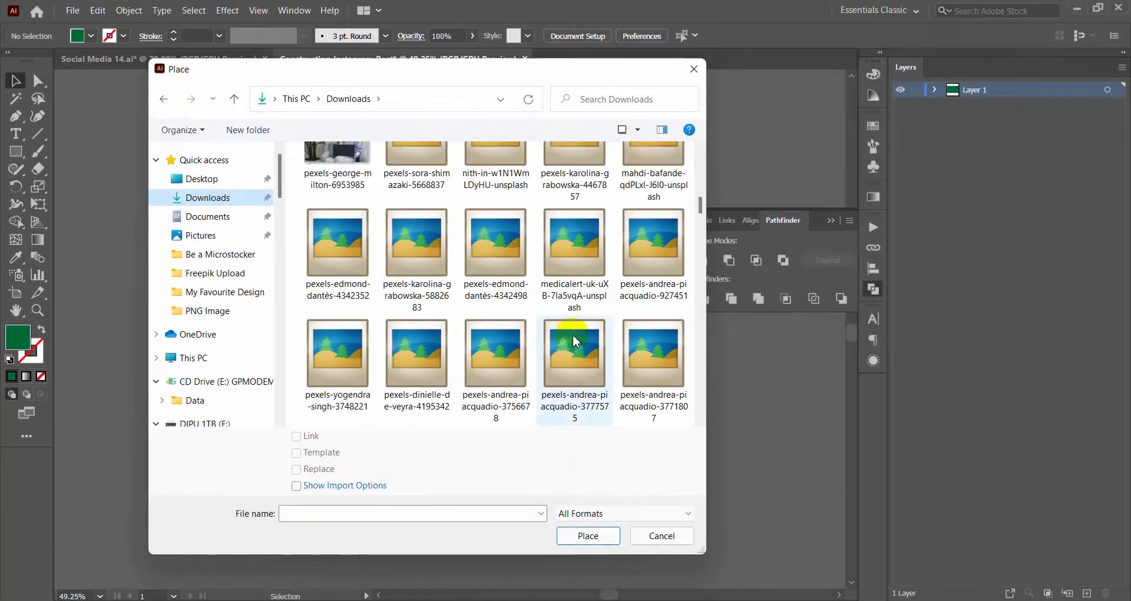
scroll(575, 333, down, 1)
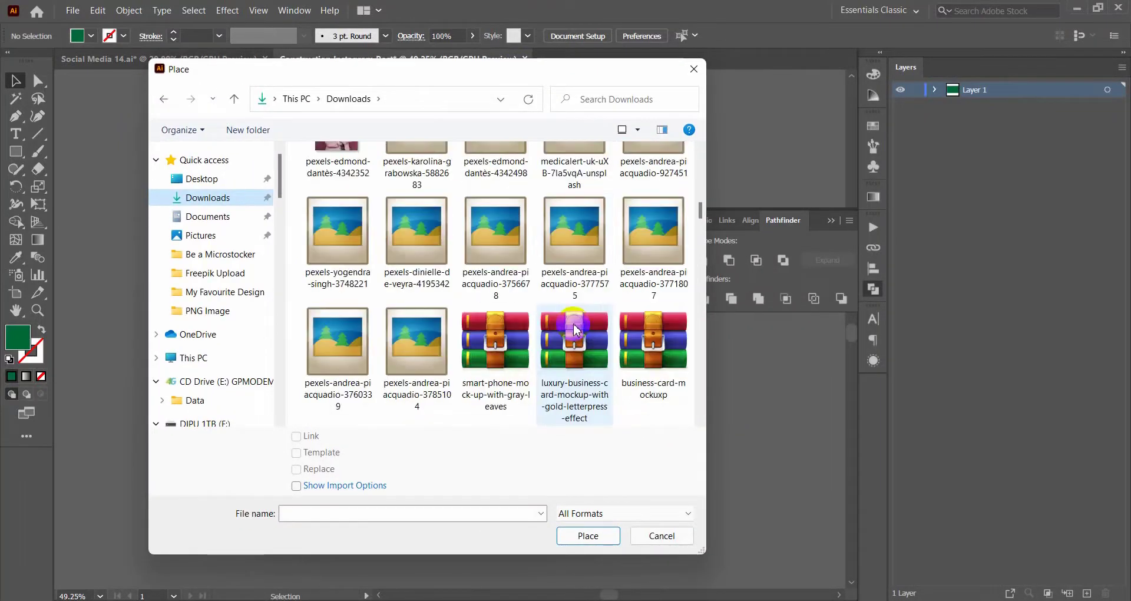
scroll(575, 330, down, 3)
scroll(576, 330, down, 5)
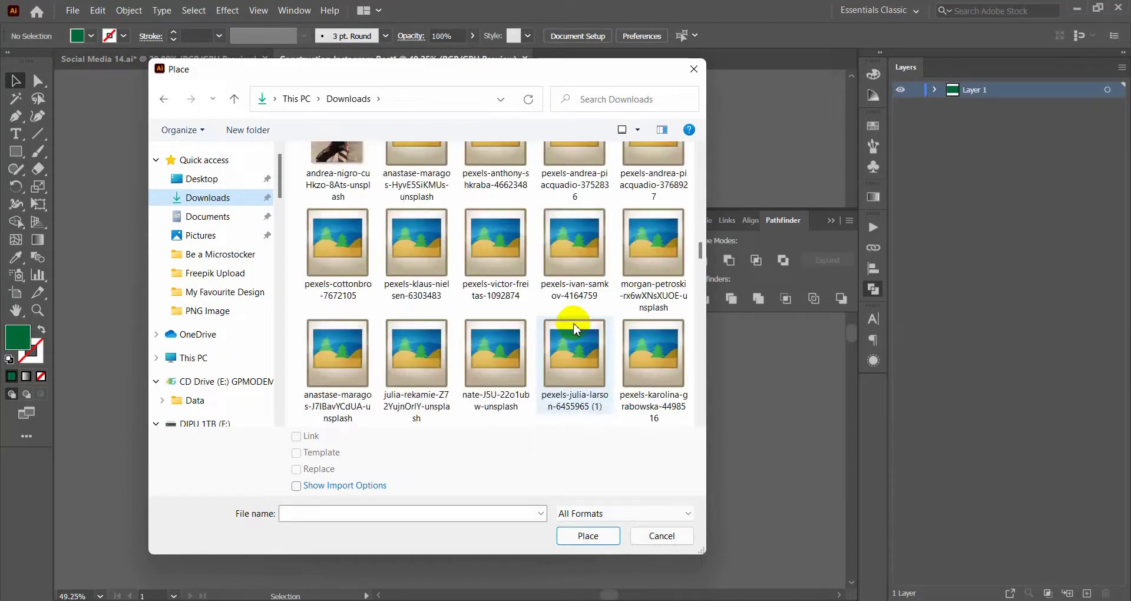
scroll(574, 323, up, 1)
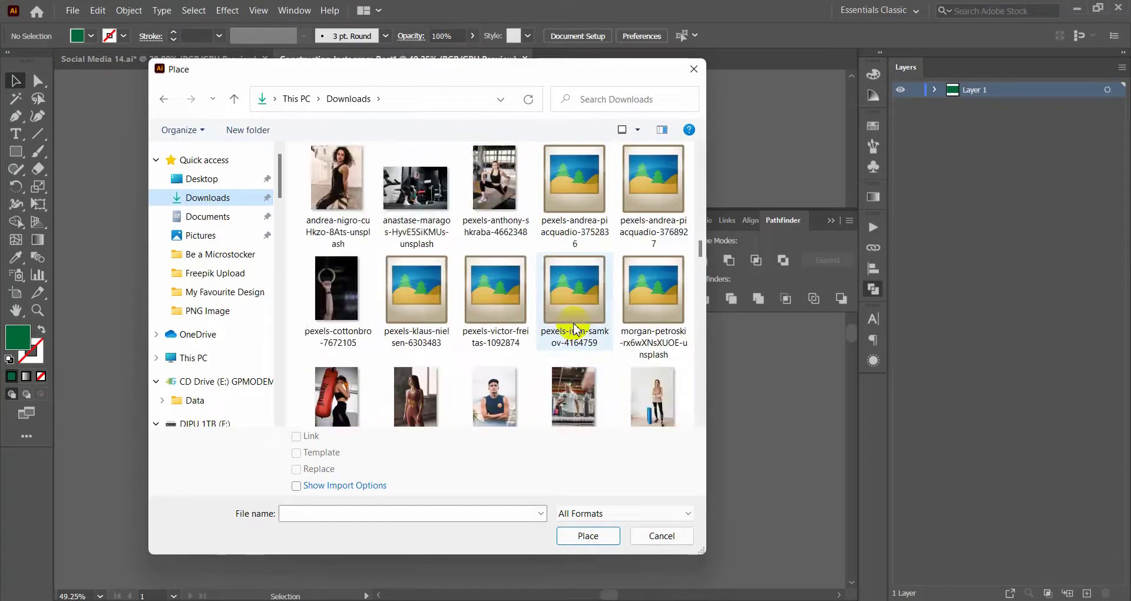
scroll(575, 328, down, 1)
scroll(576, 327, down, 1)
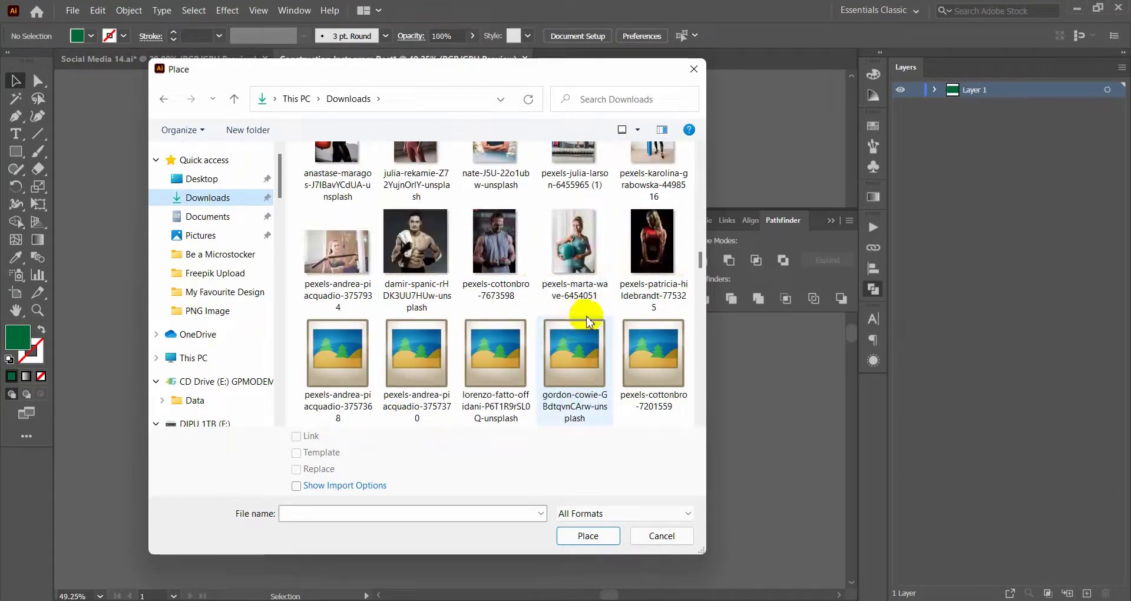
scroll(588, 321, down, 1)
scroll(587, 321, down, 1)
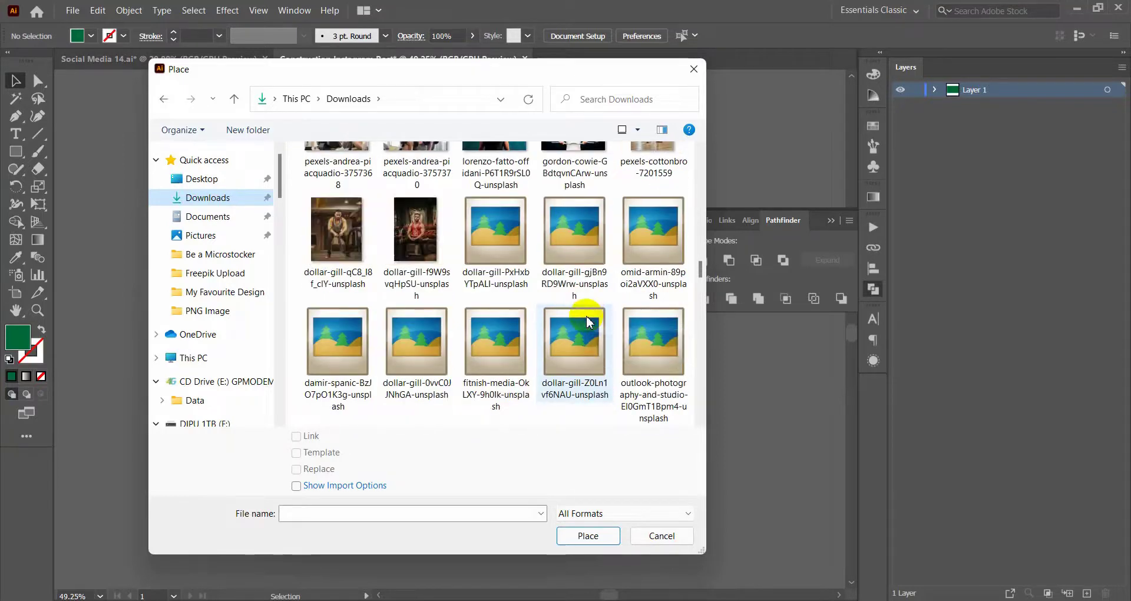
scroll(587, 321, down, 1)
scroll(587, 322, down, 1)
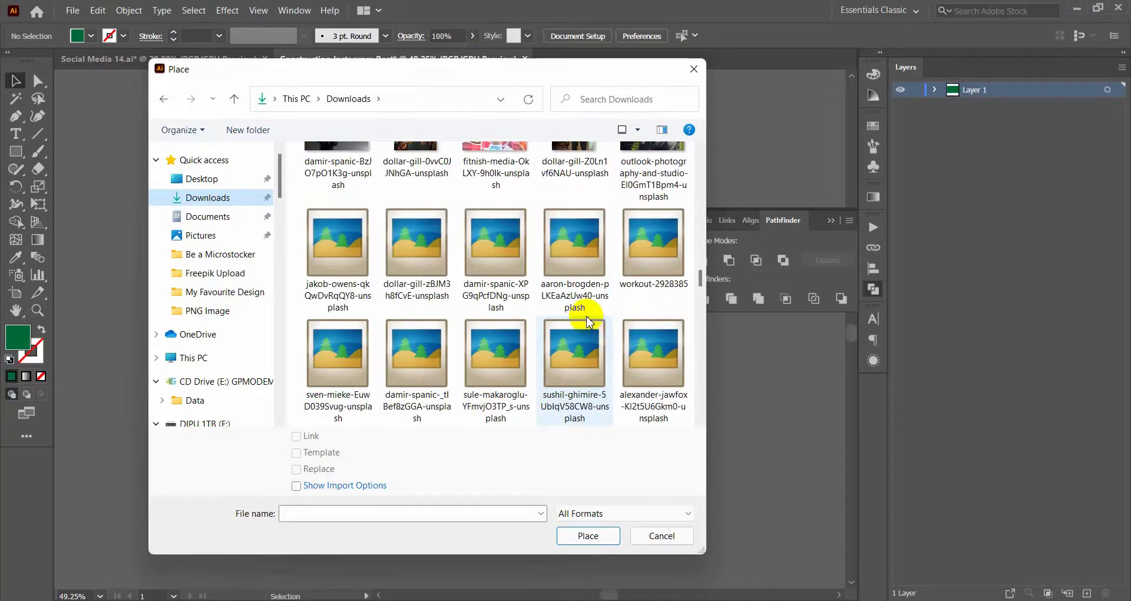
scroll(587, 322, down, 1)
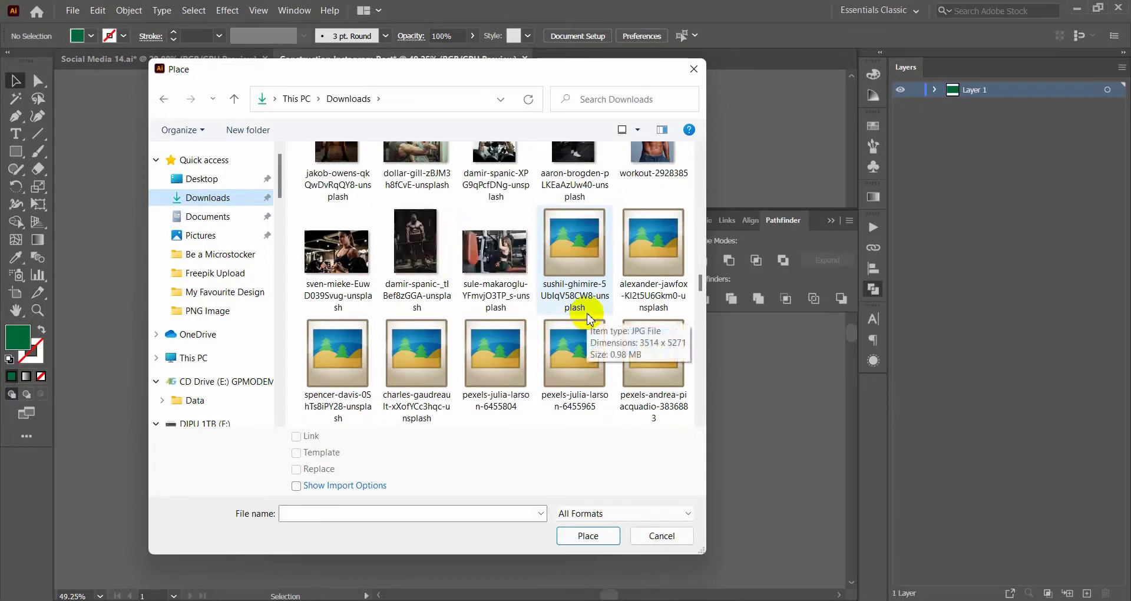
scroll(587, 318, down, 1)
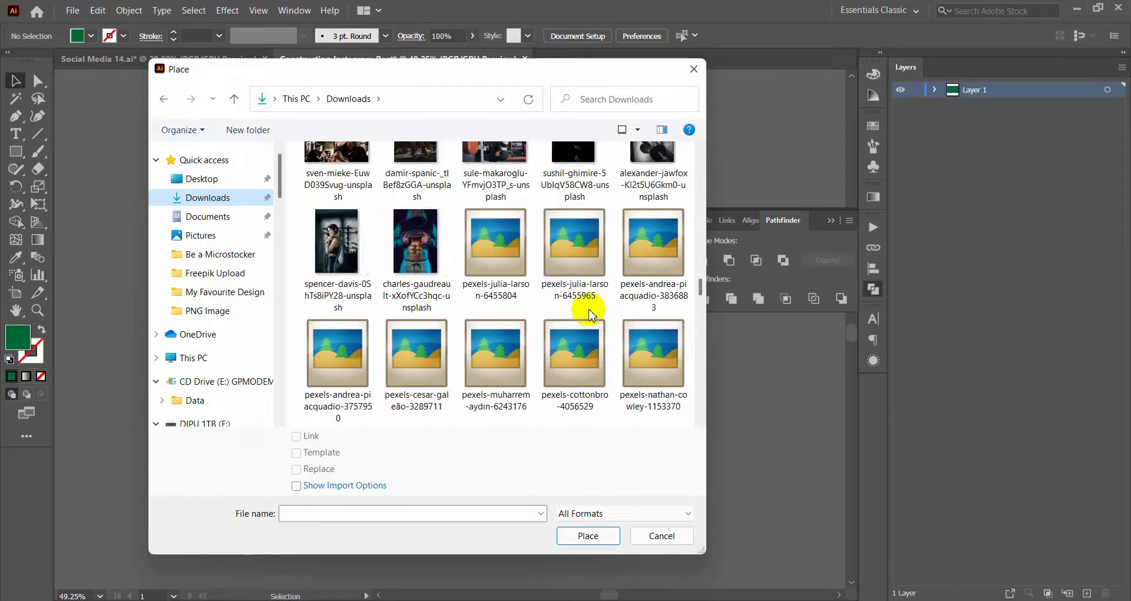
scroll(591, 314, down, 1)
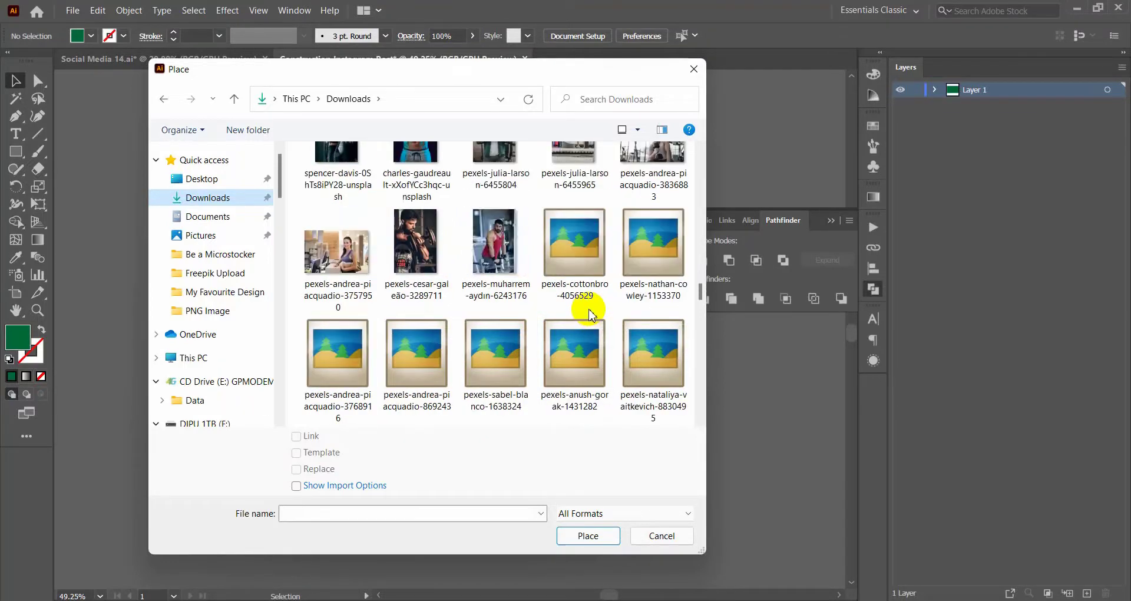
scroll(591, 315, down, 1)
scroll(592, 316, down, 1)
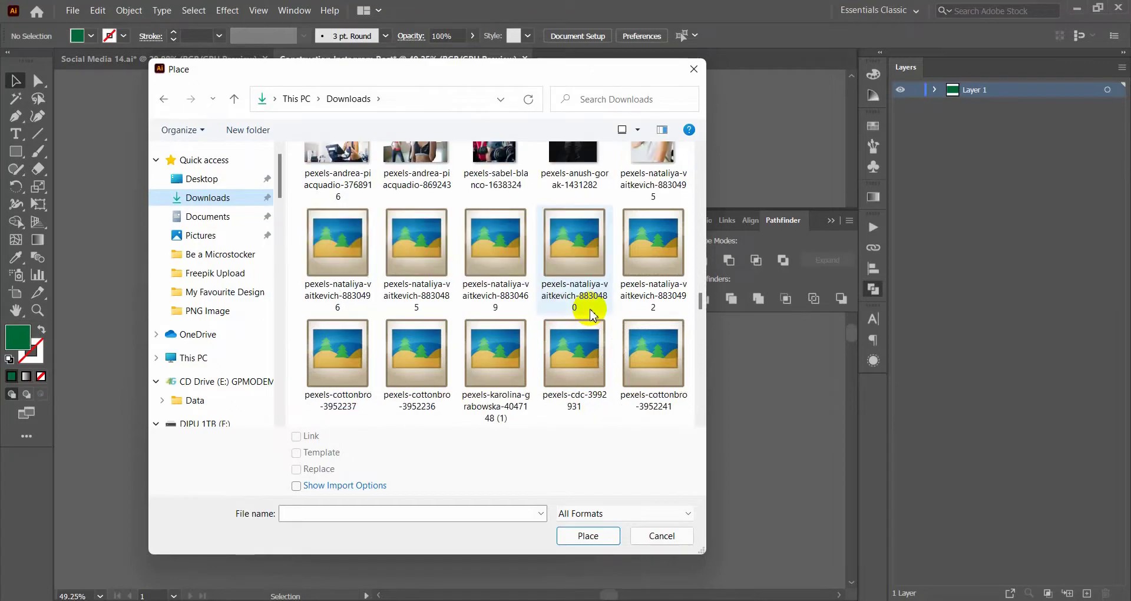
scroll(591, 316, down, 1)
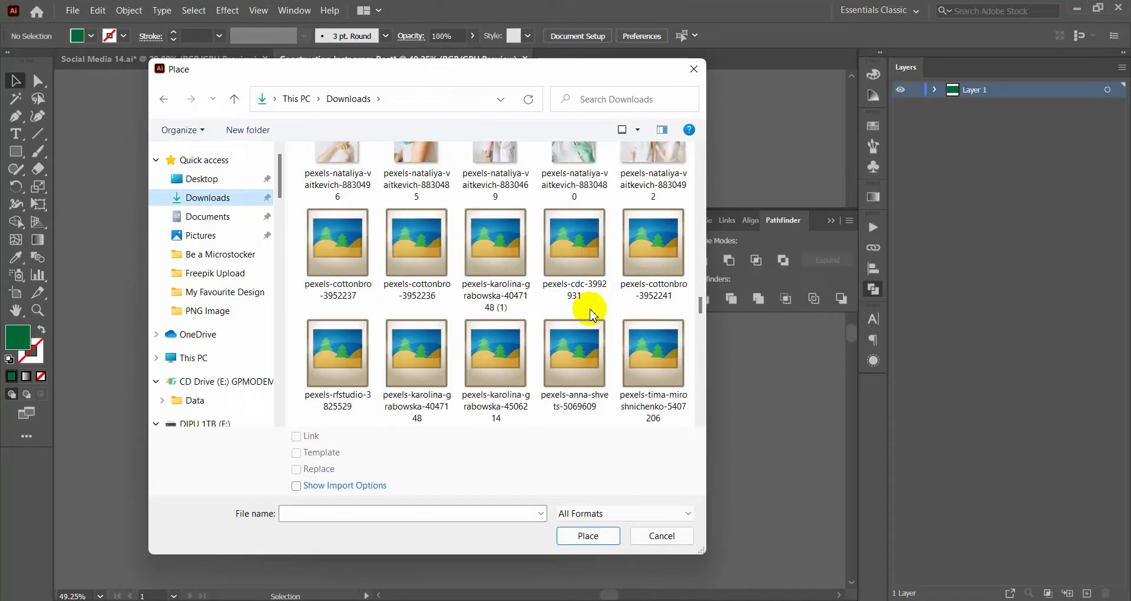
scroll(591, 314, down, 1)
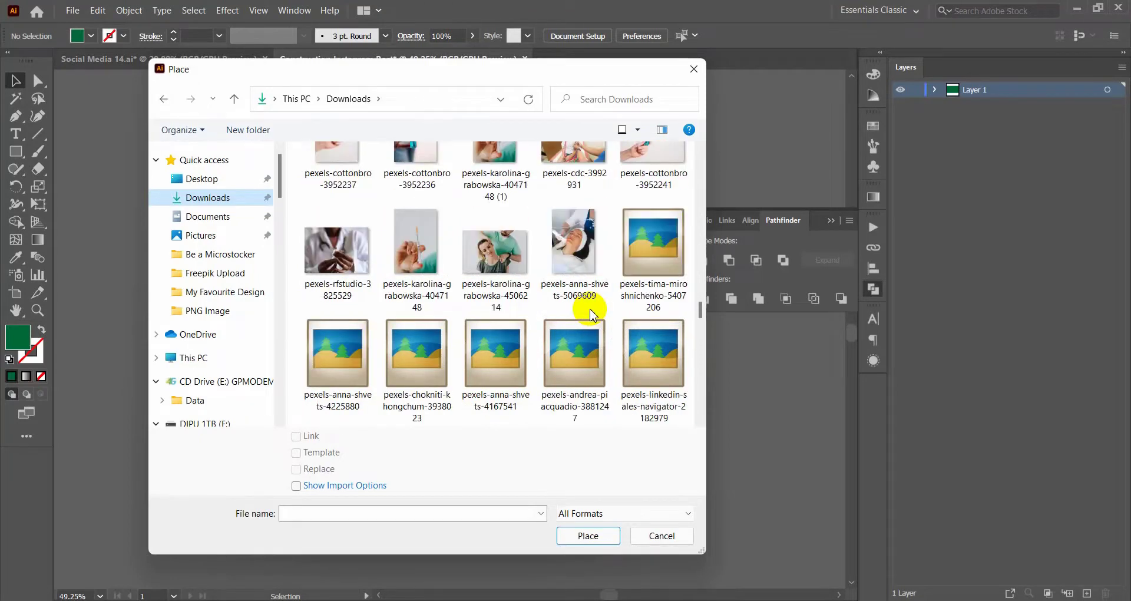
scroll(591, 314, down, 1)
scroll(591, 314, down, 1)
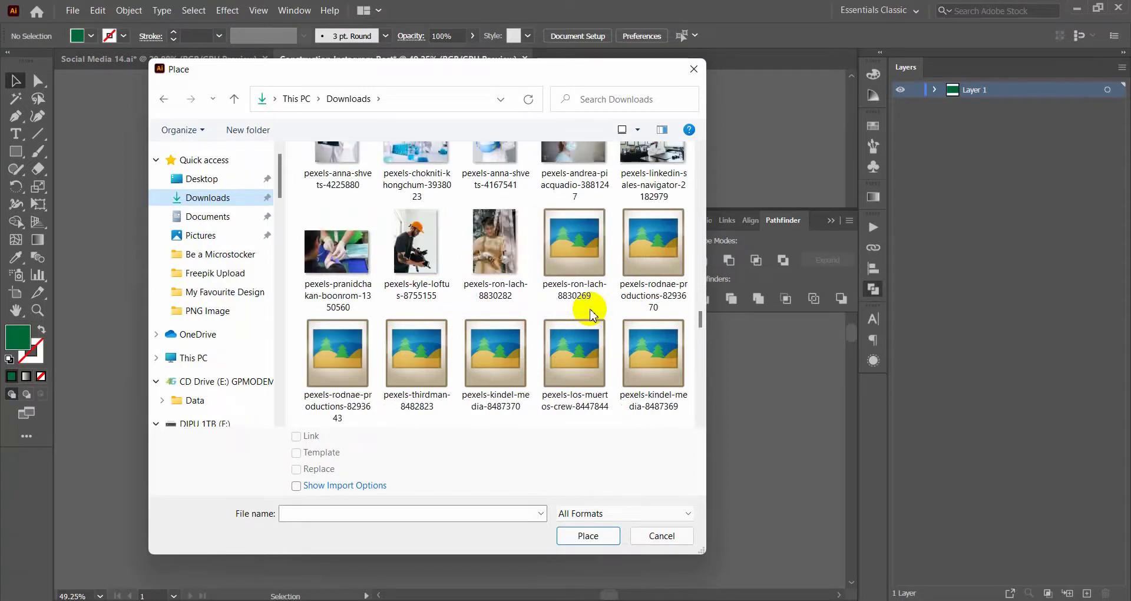
scroll(591, 314, down, 1)
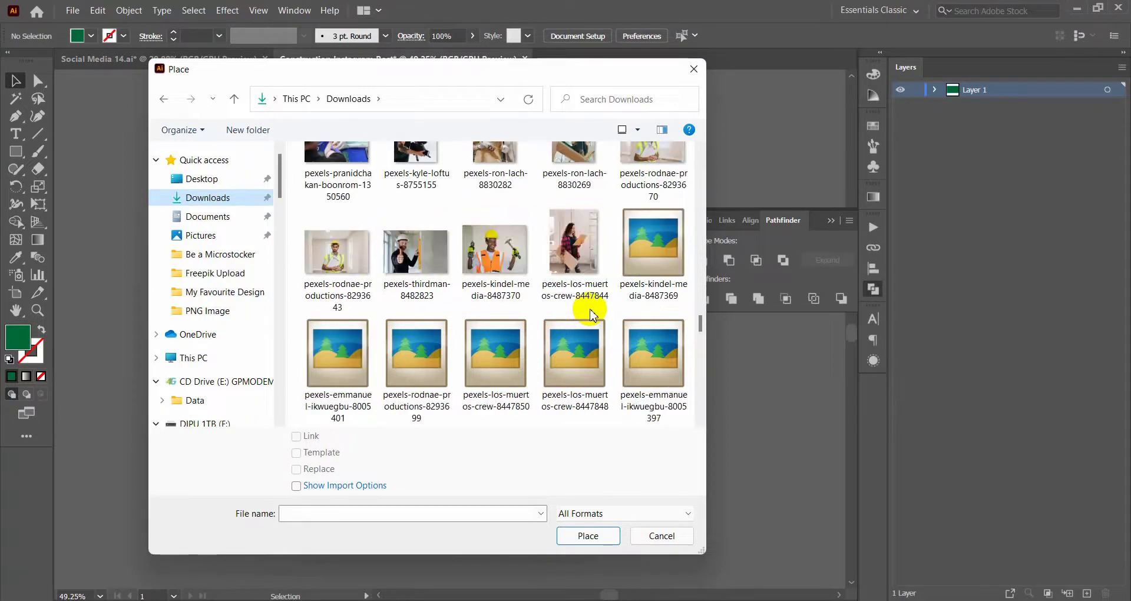
scroll(591, 314, down, 1)
scroll(591, 314, down, 1)
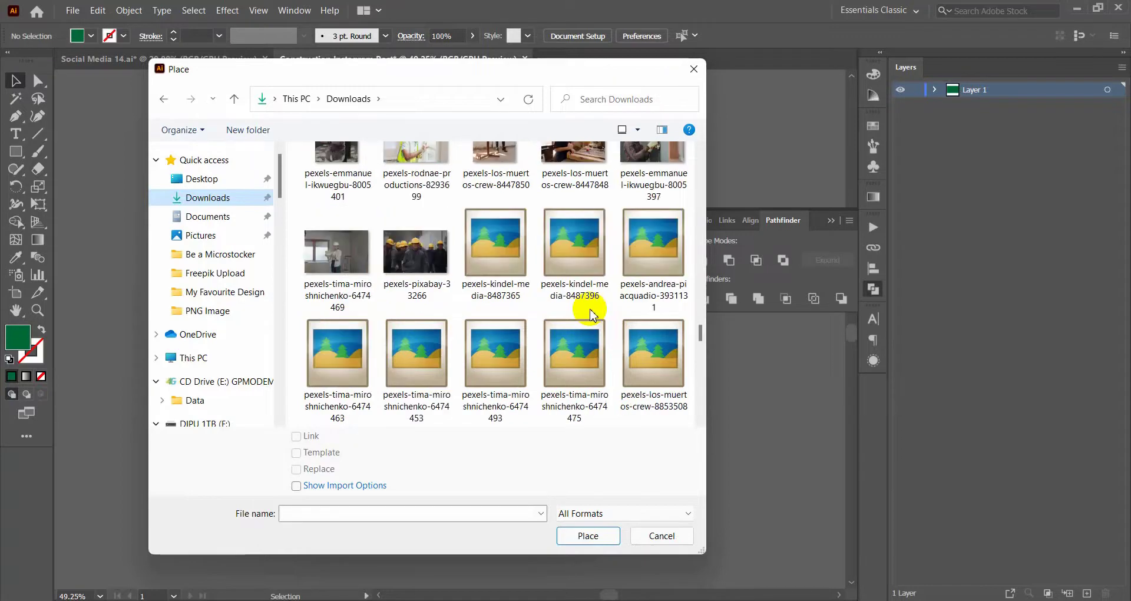
scroll(591, 314, down, 1)
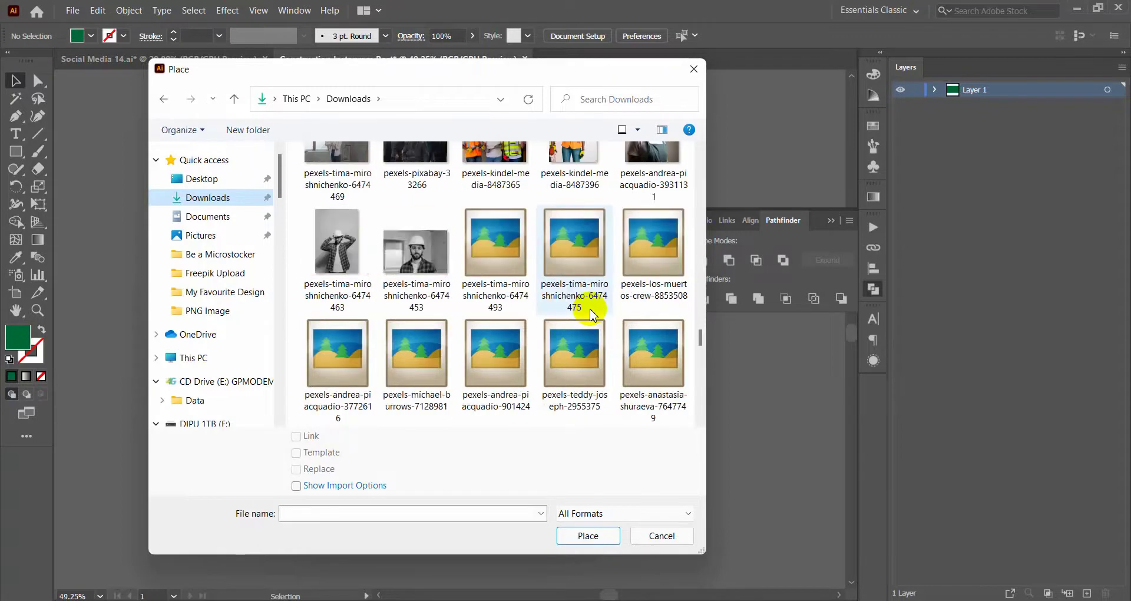
click(339, 254)
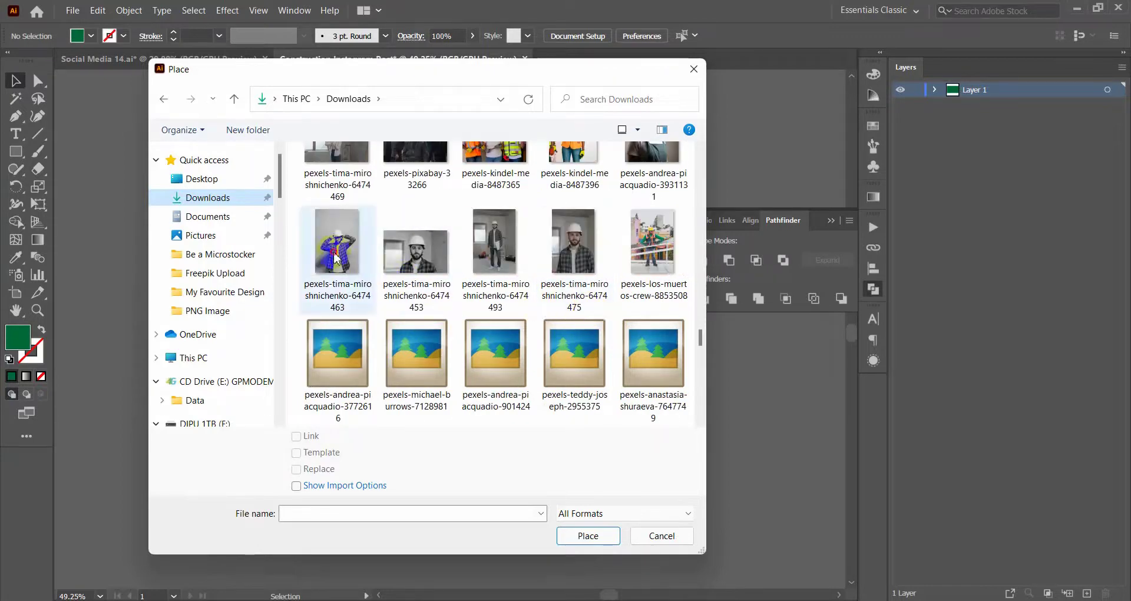
click(576, 539)
- Drop the worker photo on the artboard, bring the green slanted panel to front at 62% opacity
drag(221, 136, 565, 549)
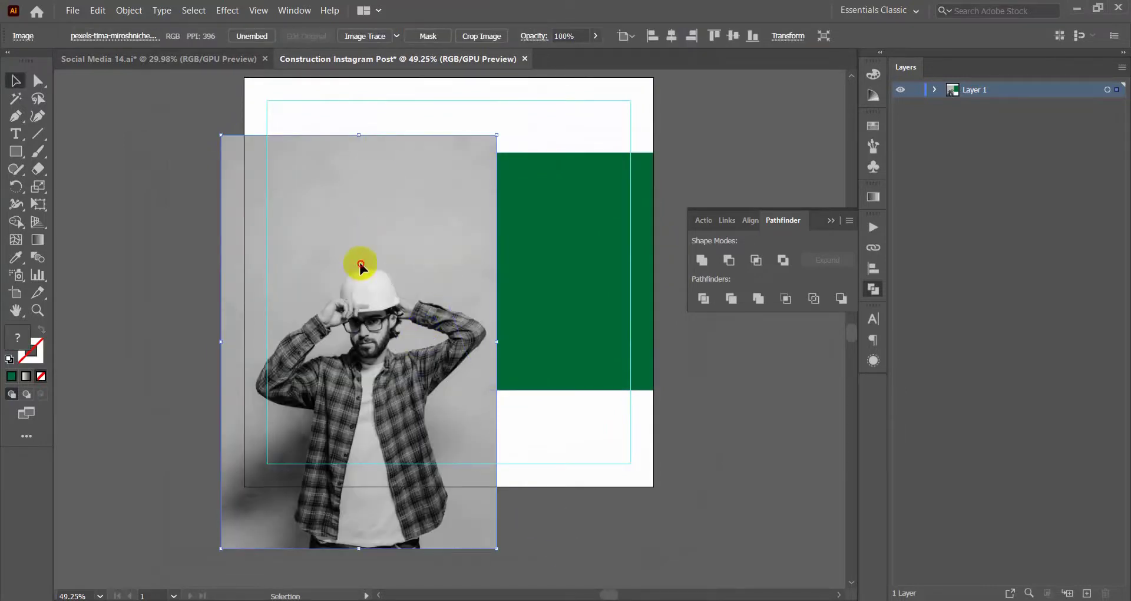
drag(362, 262, 328, 369)
click(325, 174)
key(ctrl+shift+bracketright)
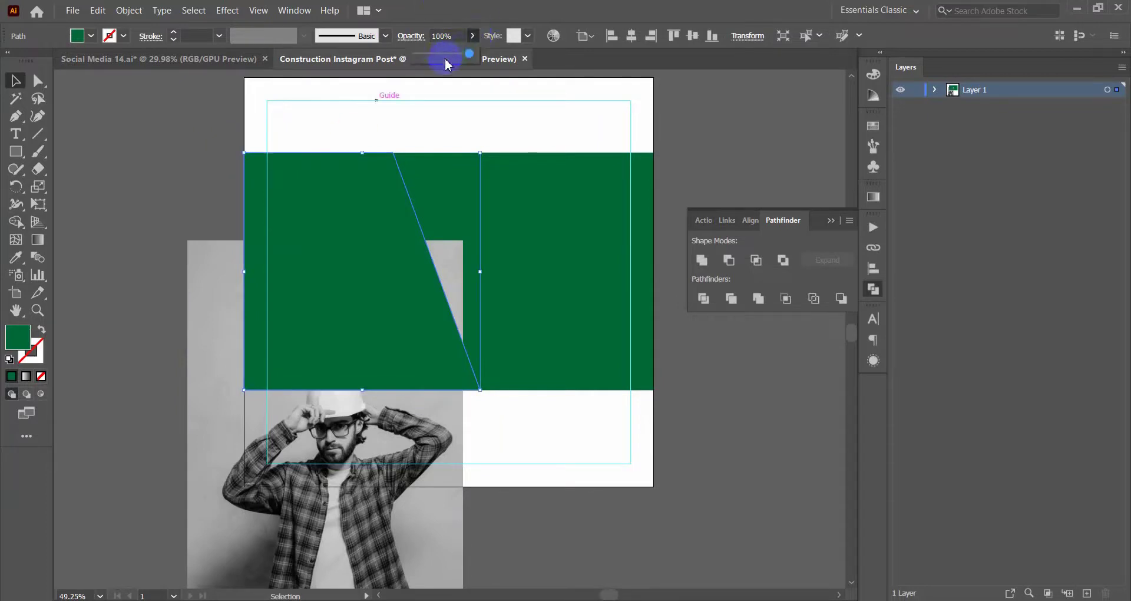
click(451, 54)
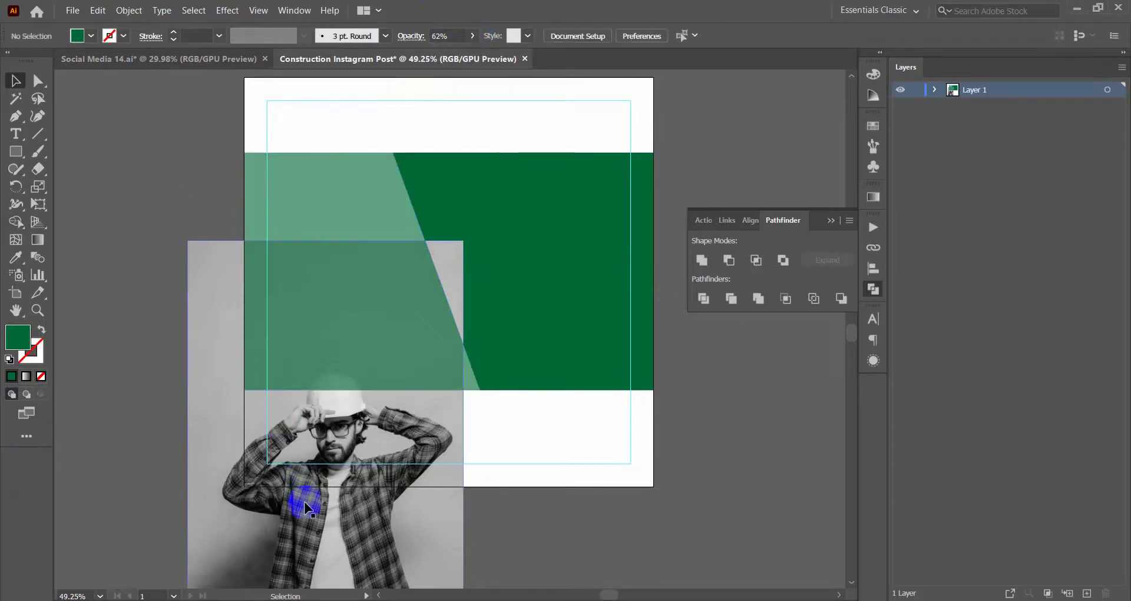
- Reposition and enlarge the worker photo behind the translucent green panel
drag(323, 510, 317, 393)
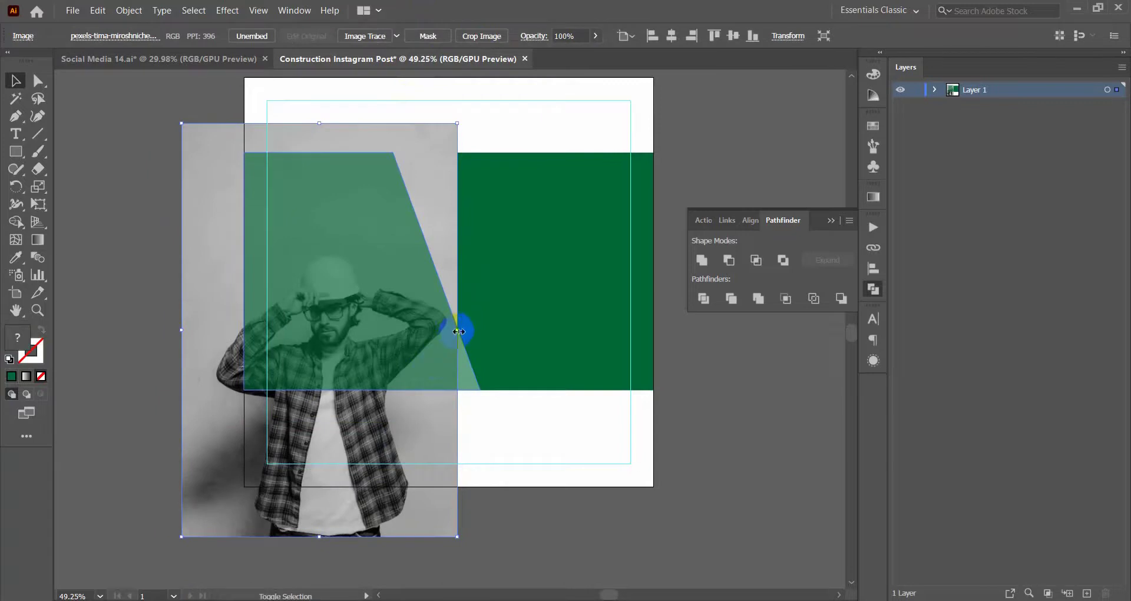
drag(458, 332, 486, 333)
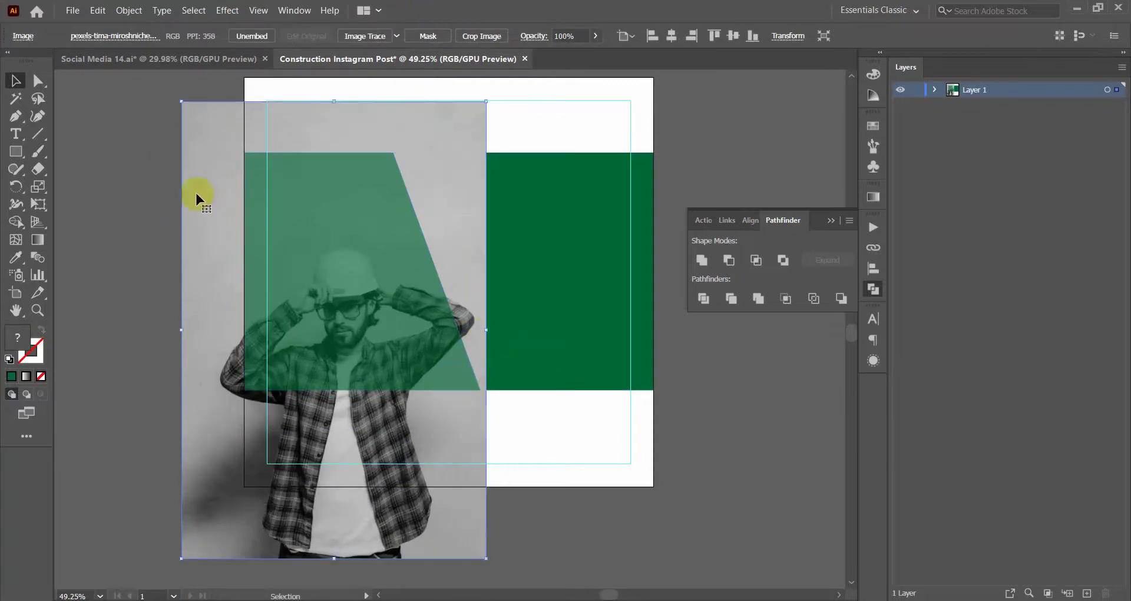
click(135, 181)
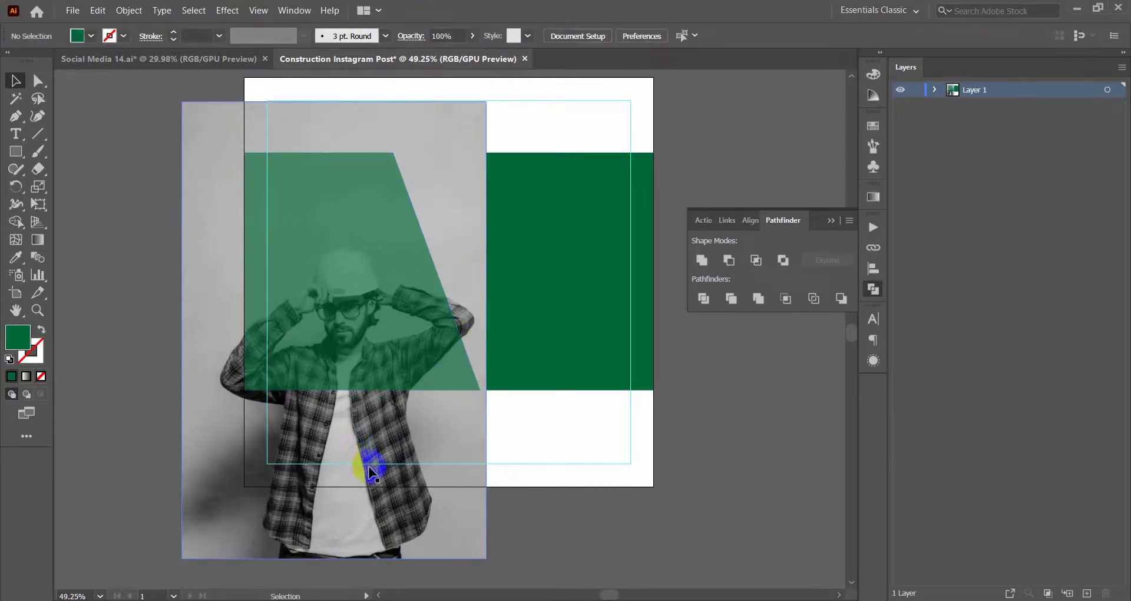
drag(369, 471, 371, 435)
click(375, 321)
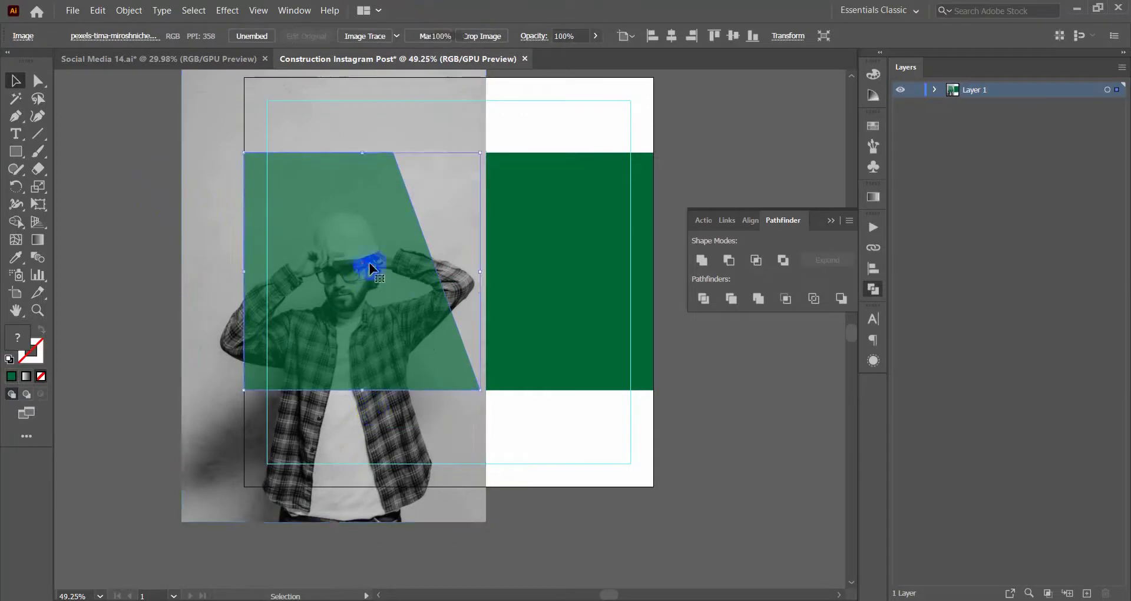
- Shift both green shapes right so the band overhangs the artboard's right edge
shift+click(519, 241)
drag(537, 263, 570, 272)
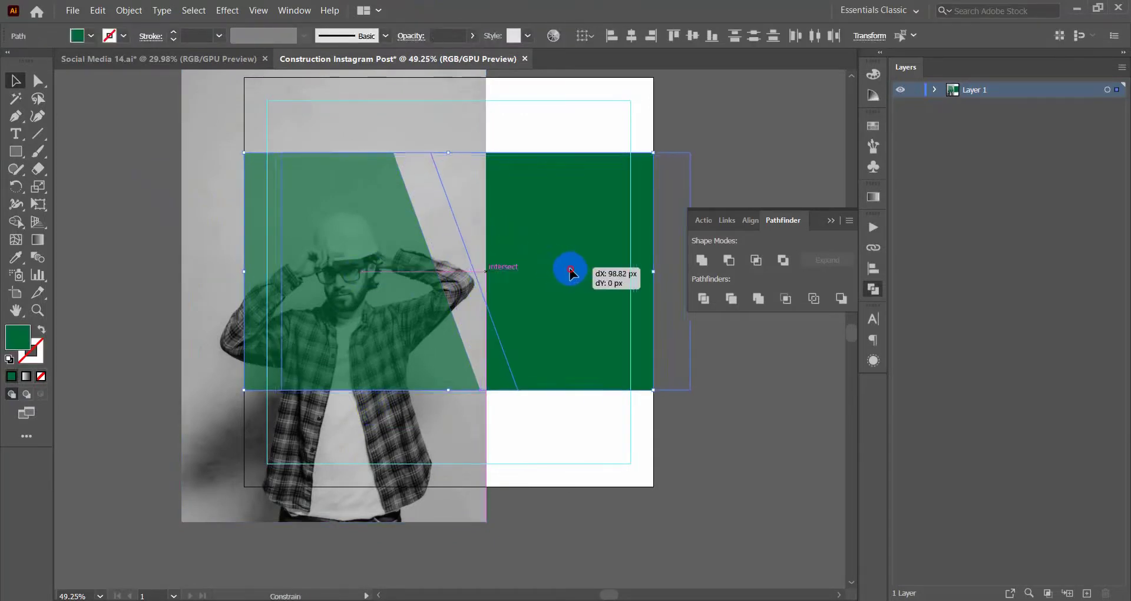
click(210, 298)
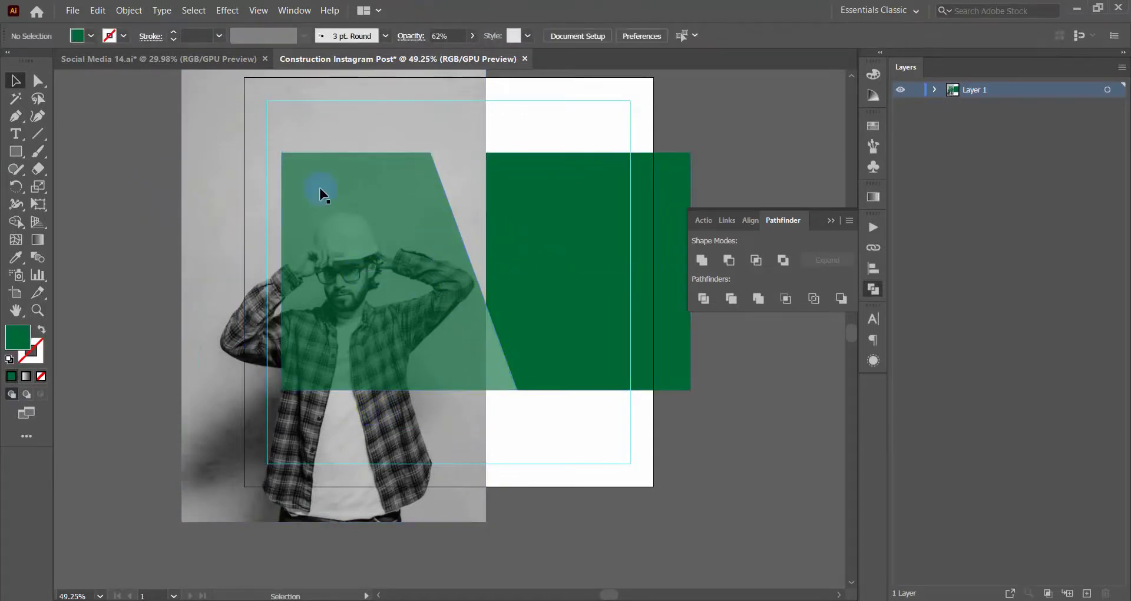
click(320, 190)
click(44, 85)
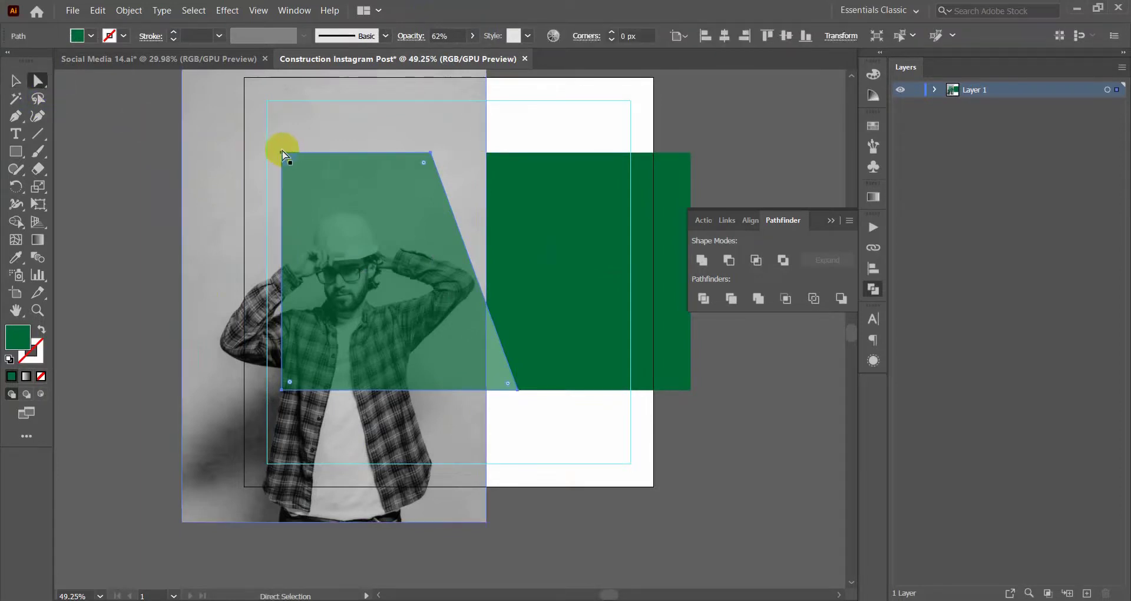
click(15, 81)
shift+click(561, 235)
drag(574, 243, 554, 243)
scroll(212, 133, up, 5)
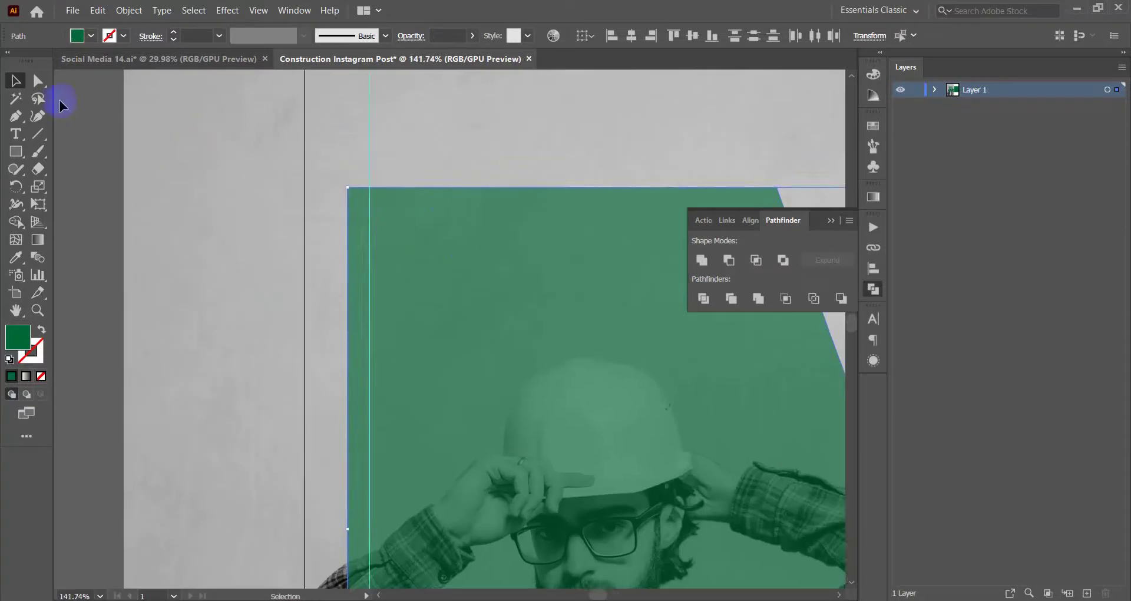
- Pull the trapezoid's top-left and bottom-left anchors back flush with the artboard's left edge
click(37, 80)
drag(350, 189, 304, 188)
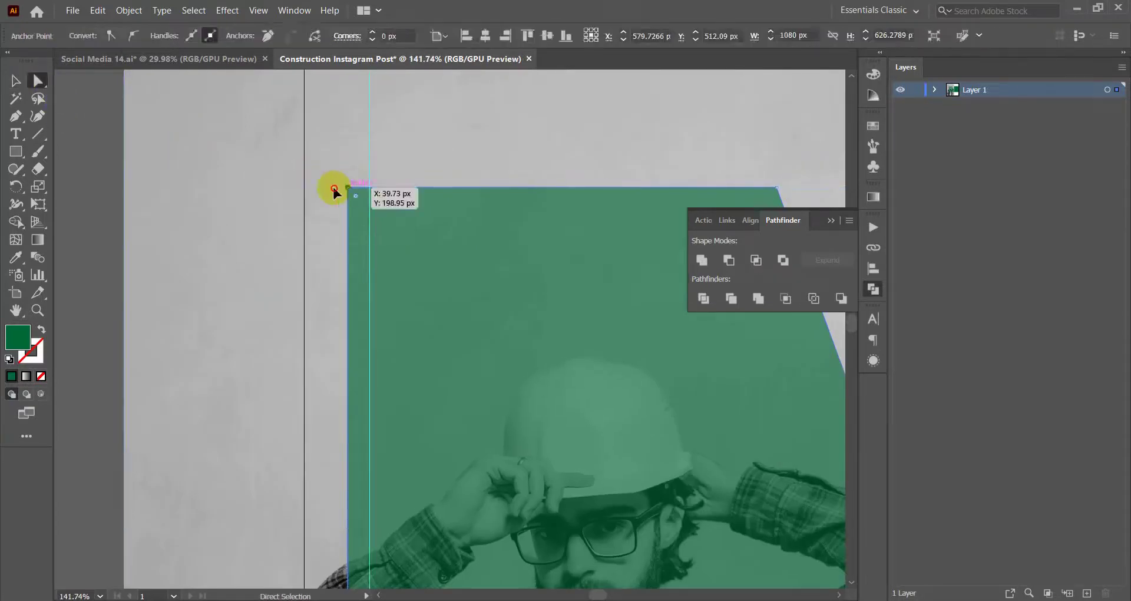
scroll(256, 504, down, 3)
scroll(256, 504, down, 5)
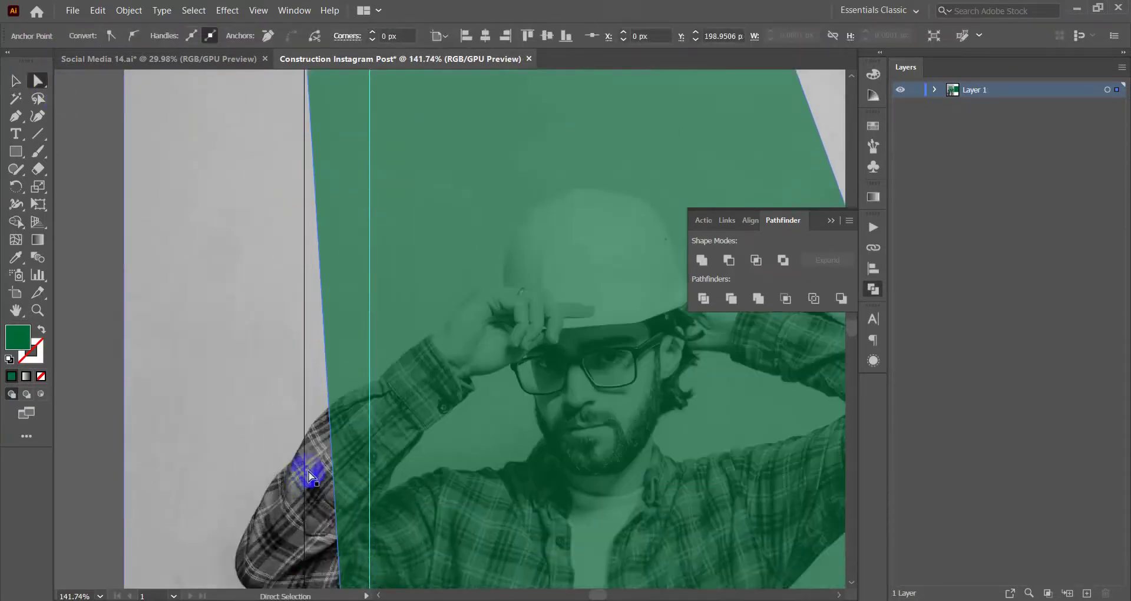
scroll(303, 467, down, 7)
scroll(316, 468, down, 3)
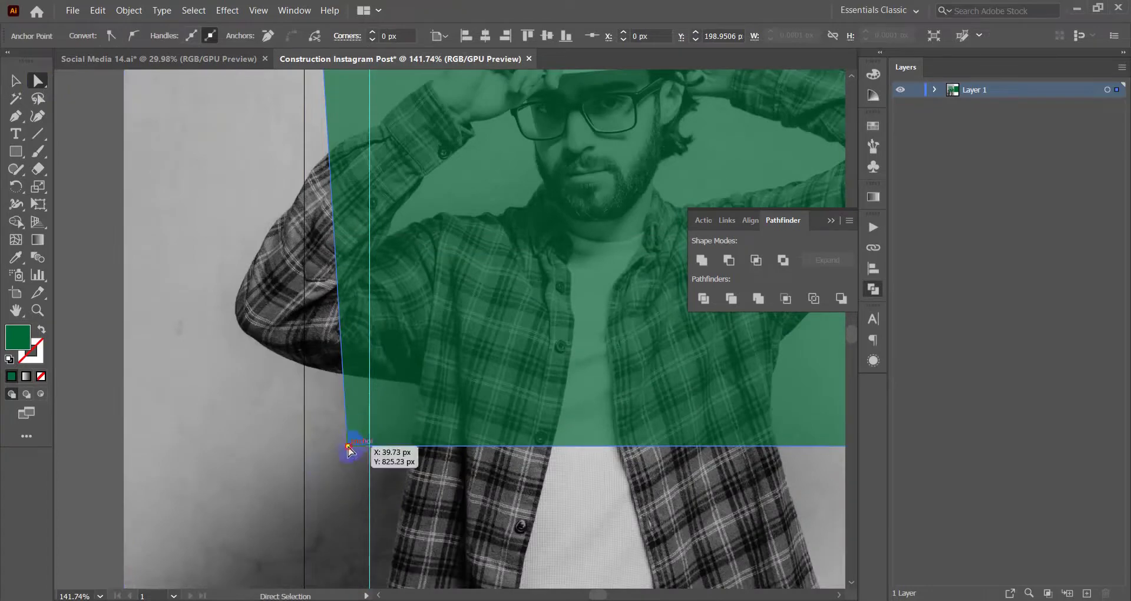
drag(349, 449, 304, 450)
scroll(184, 412, down, 5)
drag(319, 351, 197, 271)
click(16, 80)
- Reposition the worker photo and shrink it from its top-left corner
scroll(219, 182, up, 1)
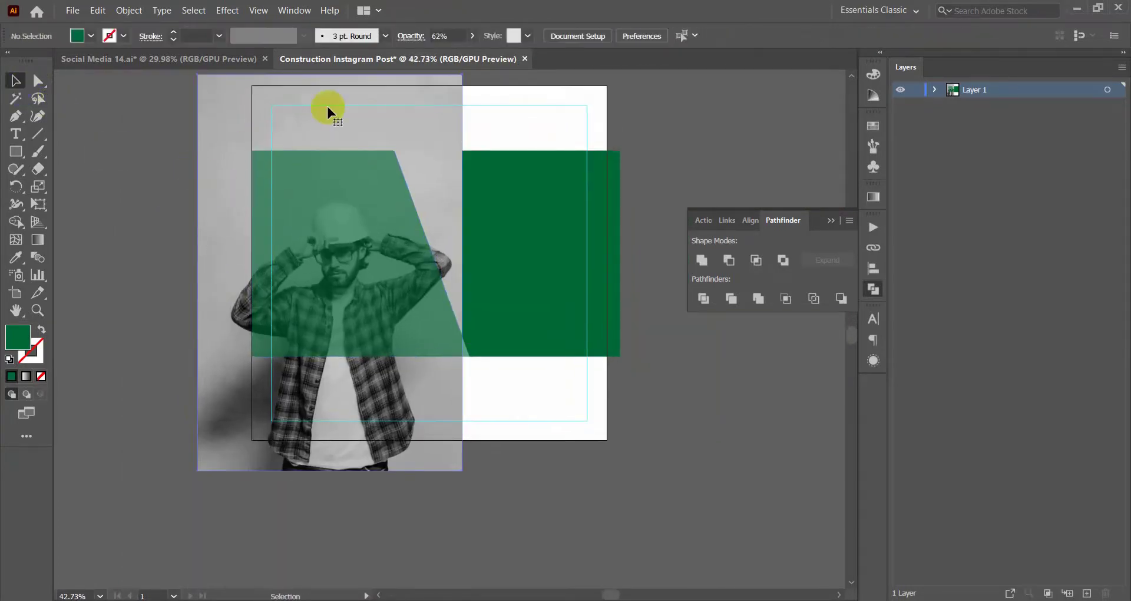
click(328, 107)
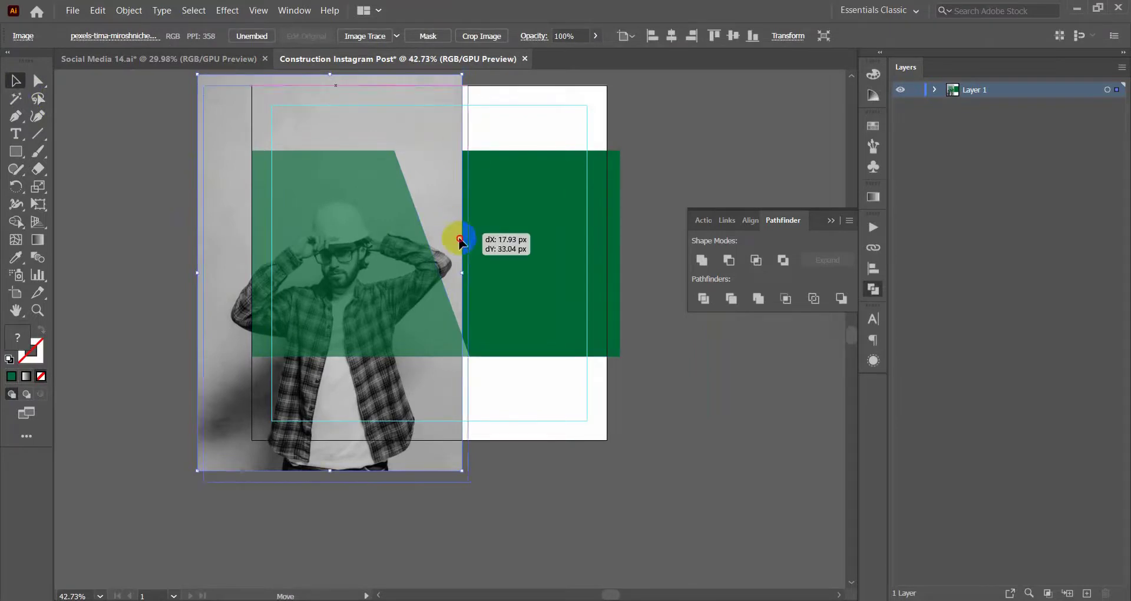
drag(459, 230, 467, 251)
drag(205, 95, 234, 138)
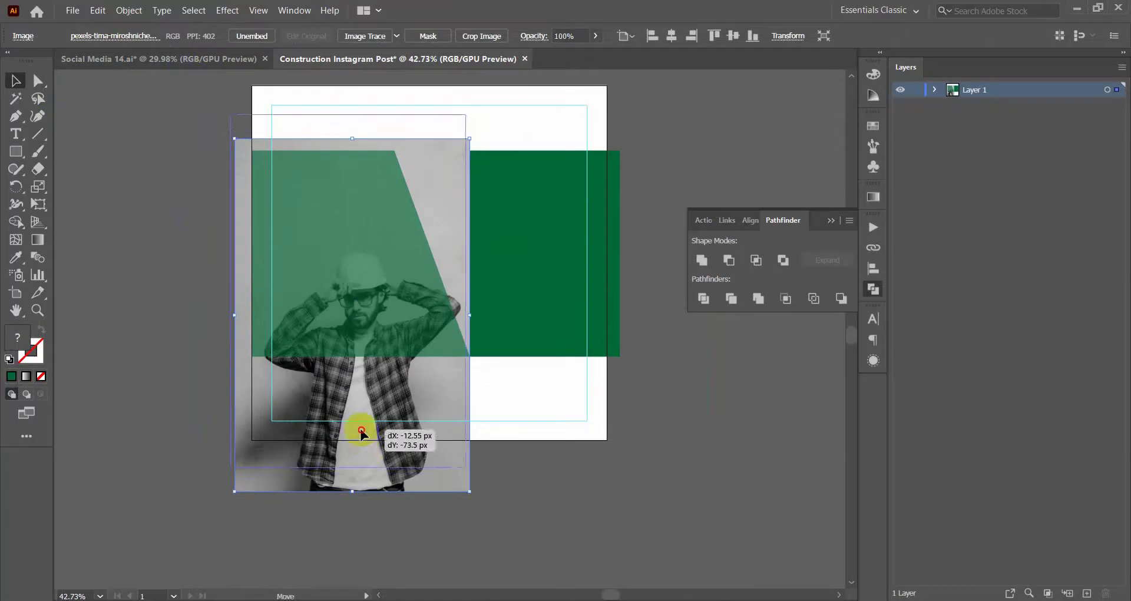
drag(365, 459, 361, 435)
- Nudge both green shapes slightly right, then move the photo up and enlarge it
drag(366, 280, 391, 281)
key(ctrl+z)
mouse_move(521, 297)
mouse_down()
mouse_move(546, 303)
mouse_move(536, 299)
mouse_up()
click(671, 416)
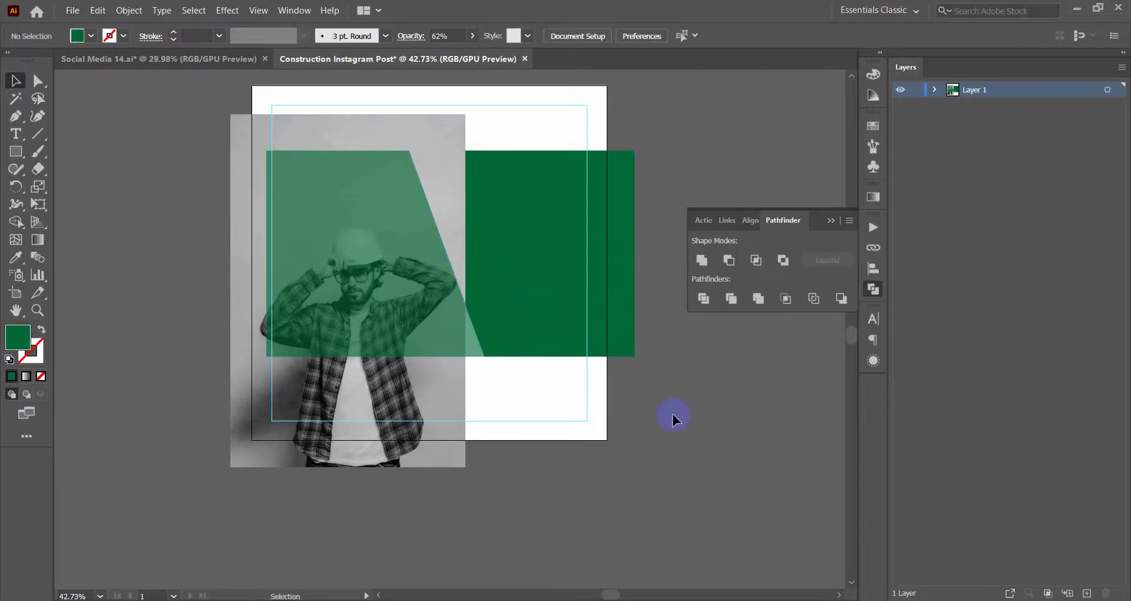
drag(434, 424, 435, 419)
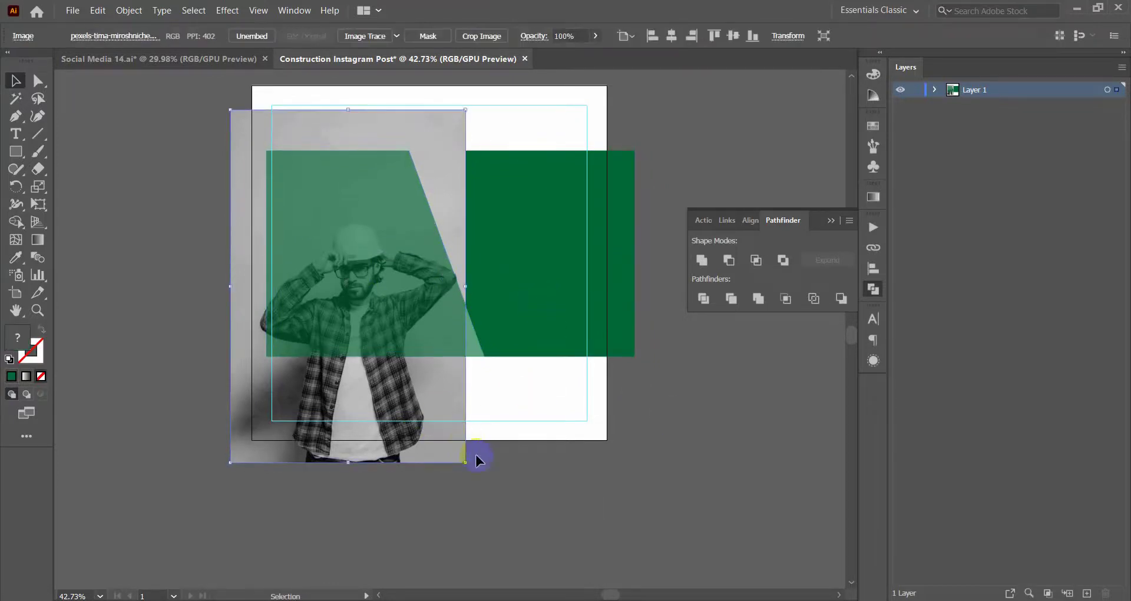
drag(466, 461, 491, 500)
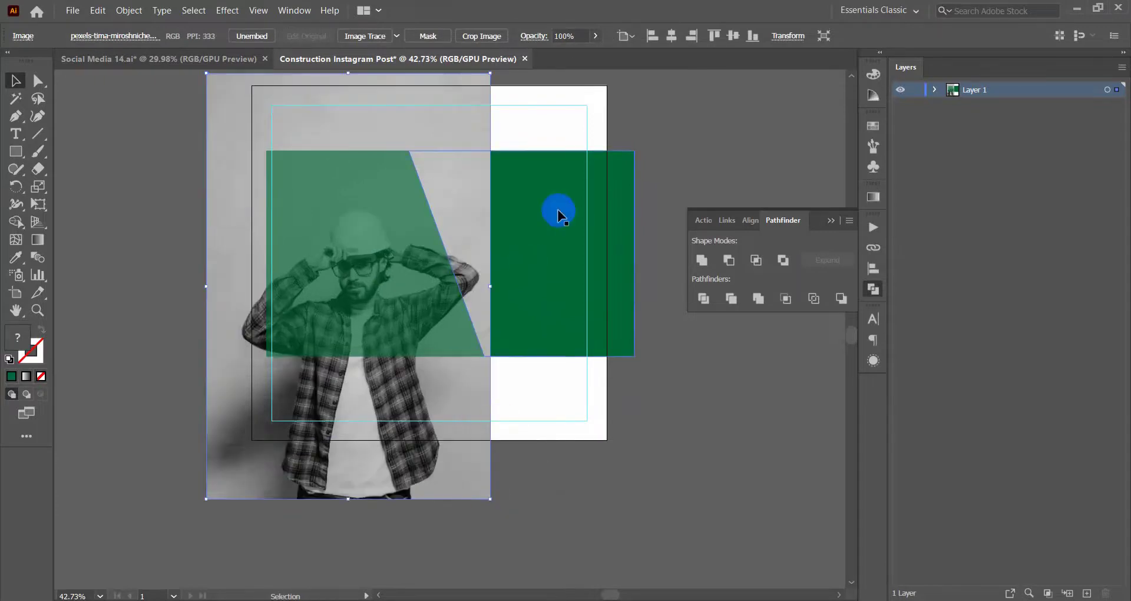
- Drag the green trapezoid's top-right anchor further right
click(522, 199)
click(38, 80)
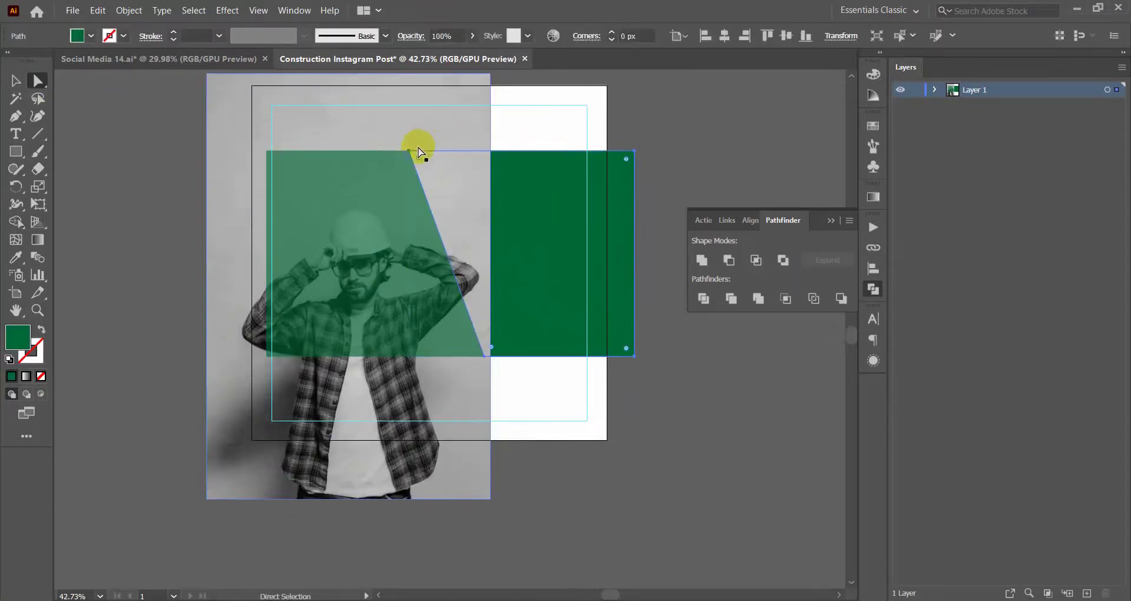
drag(411, 152, 430, 152)
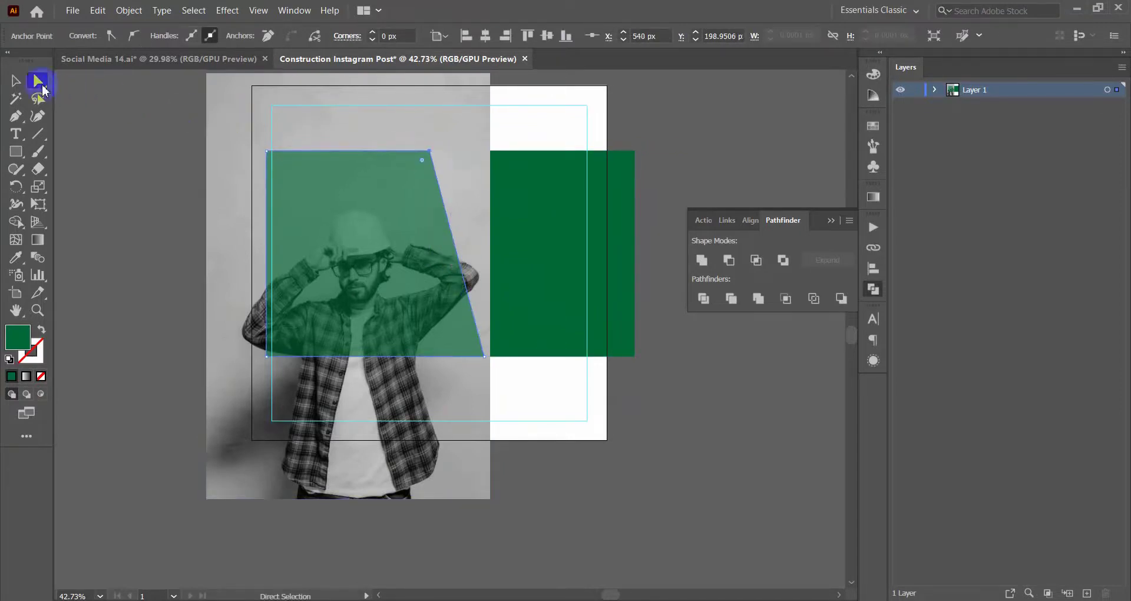
click(15, 80)
click(420, 432)
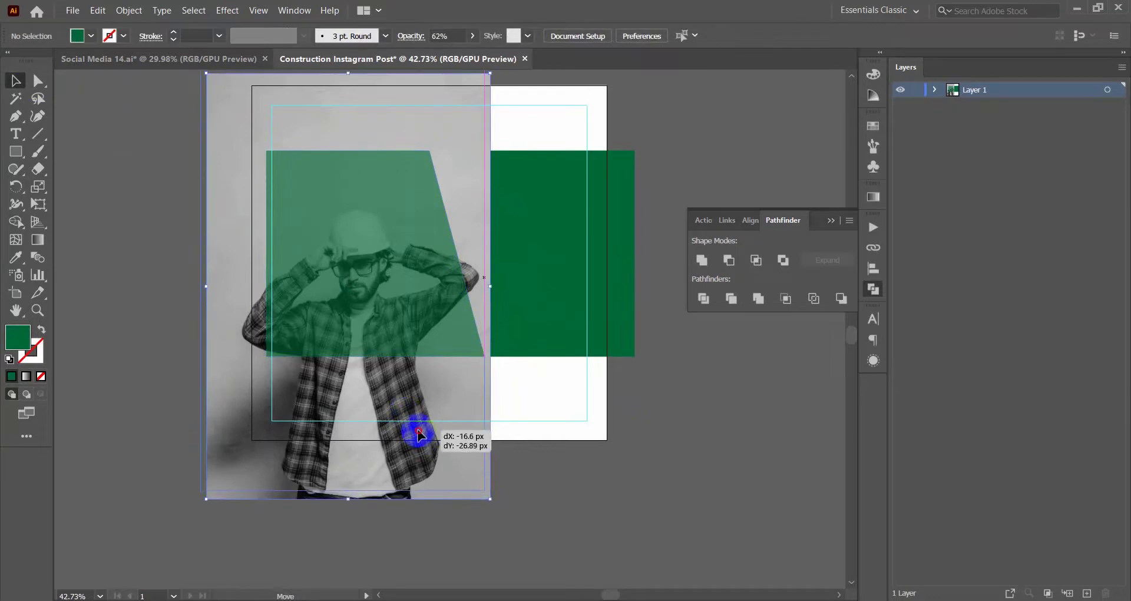
- Refit the photo: shift it up-left, shrink it from the top-left corner, raise it
drag(422, 439, 416, 430)
scroll(304, 273, up, 2)
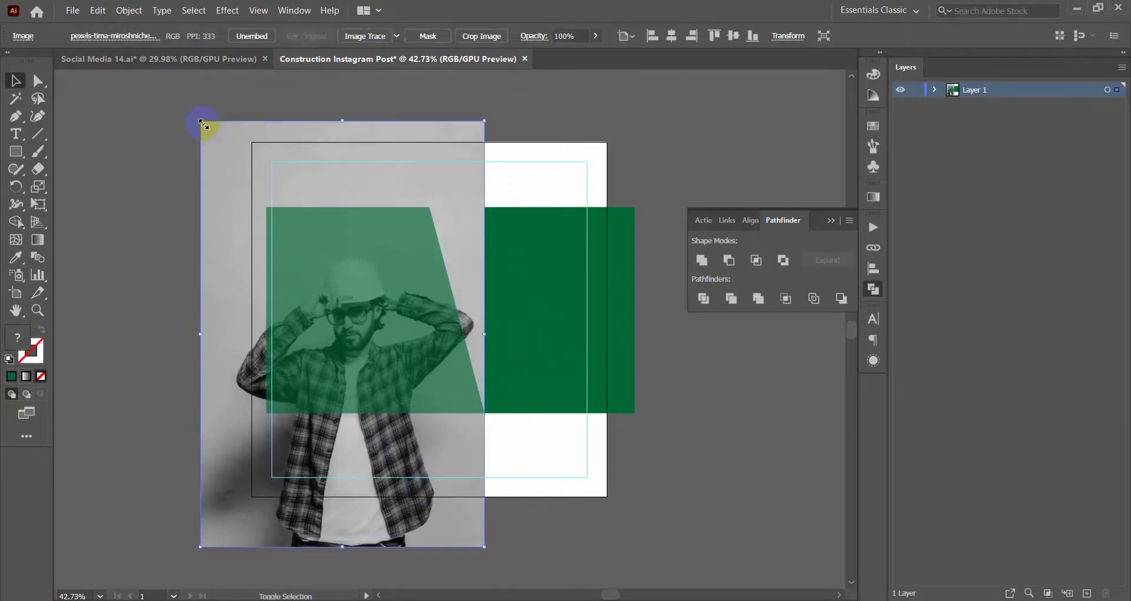
drag(201, 122, 237, 173)
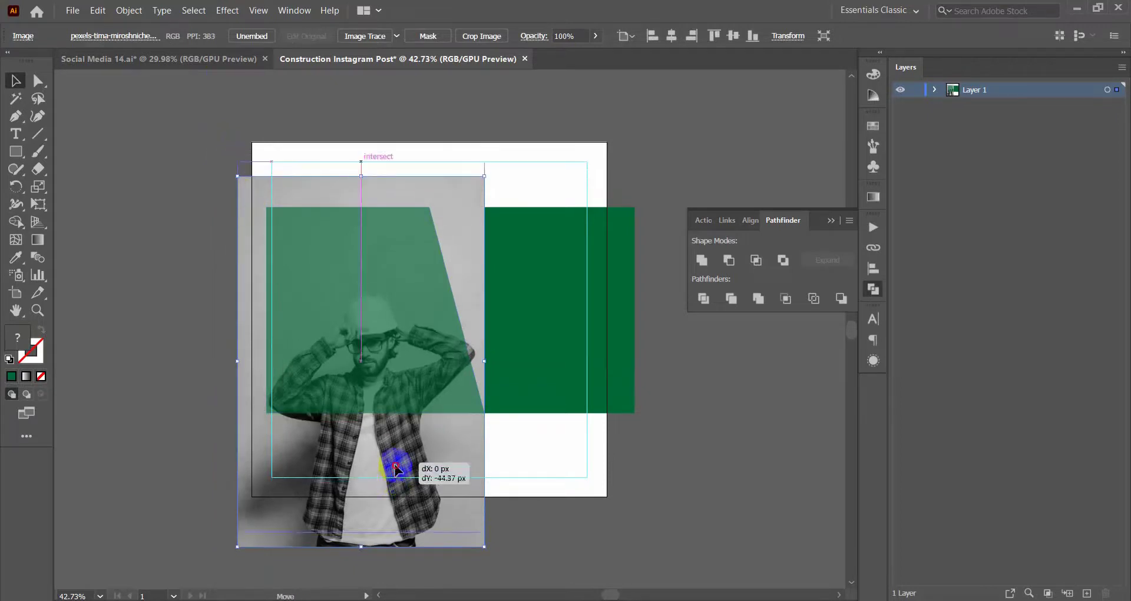
mouse_move(394, 483)
mouse_down()
mouse_move(430, 468)
mouse_move(409, 445)
mouse_up()
click(345, 356)
- Try clipping the photo to the trapezoid with Ctrl+7, then undo it
shift+click(397, 353)
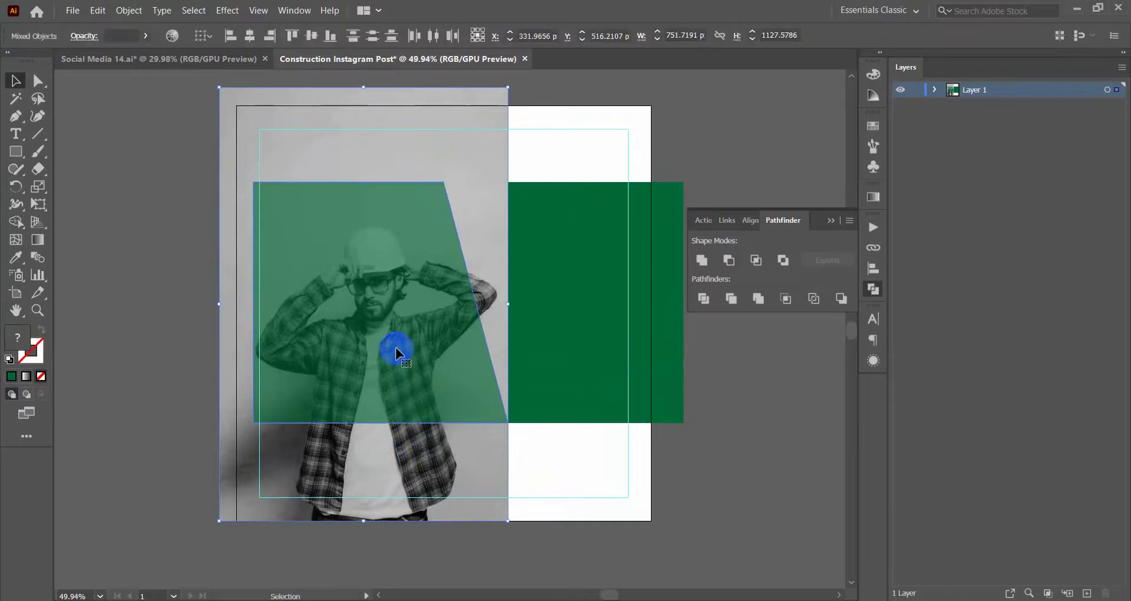
click(717, 420)
click(397, 317)
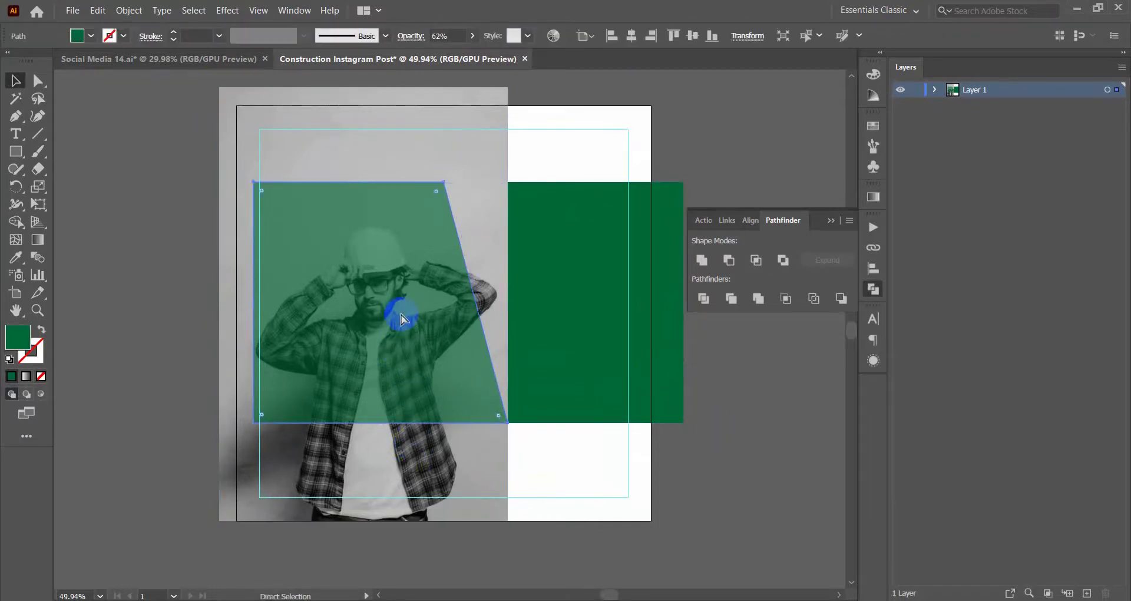
click(401, 319)
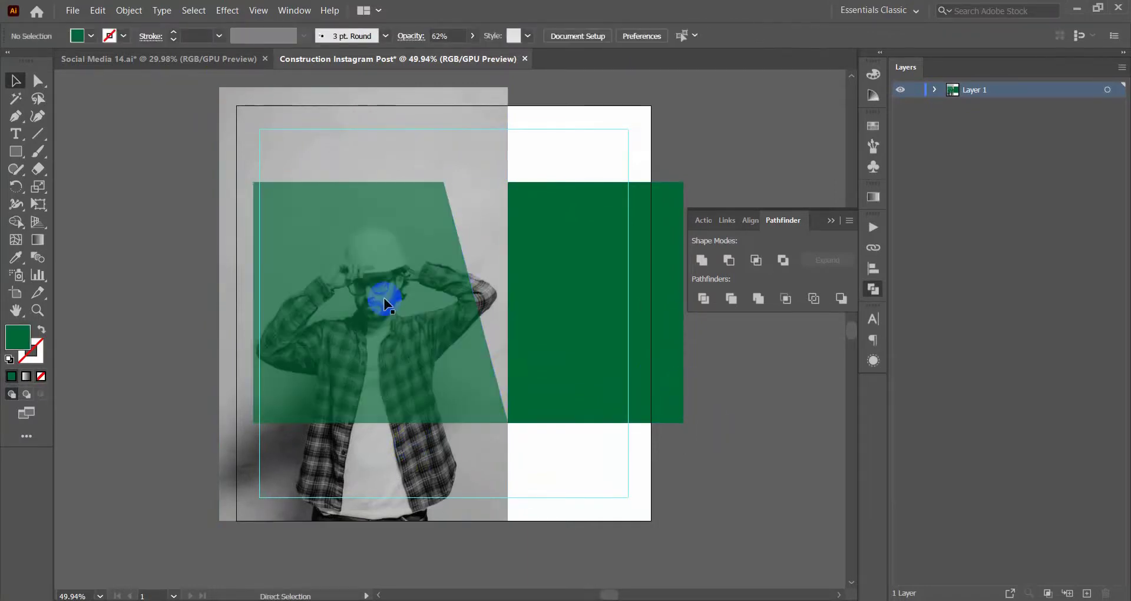
shift+click(335, 132)
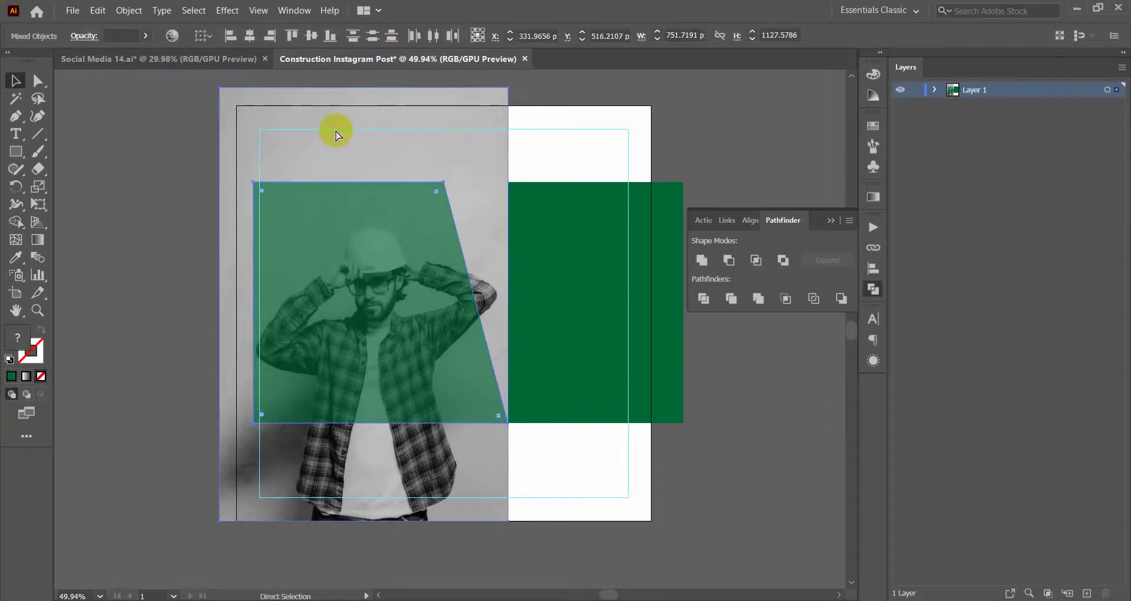
key(ctrl+7)
click(38, 81)
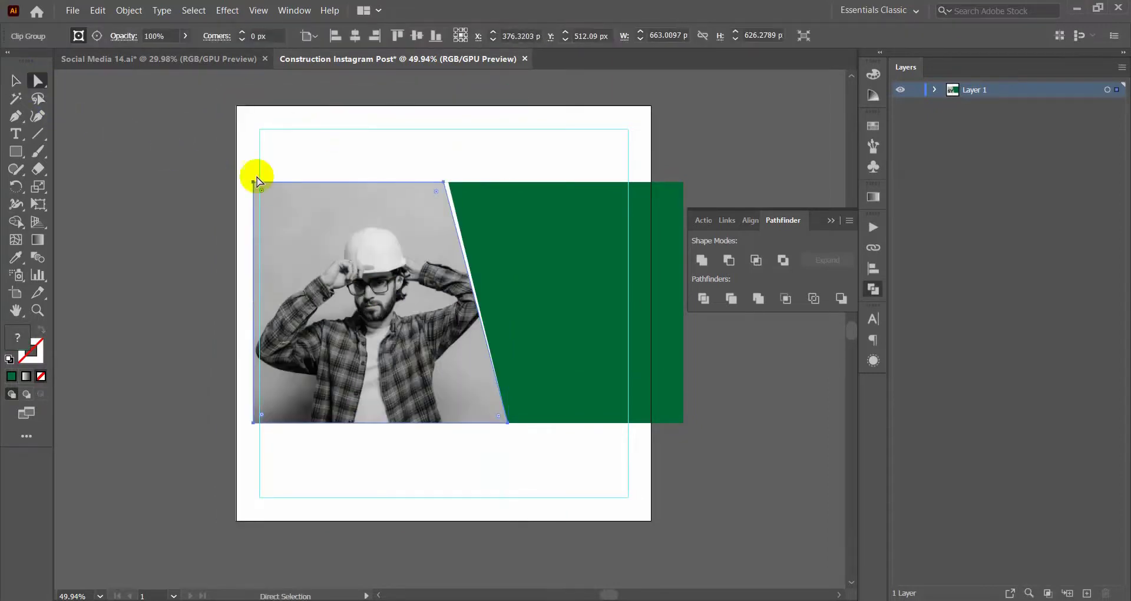
key(ctrl+z)
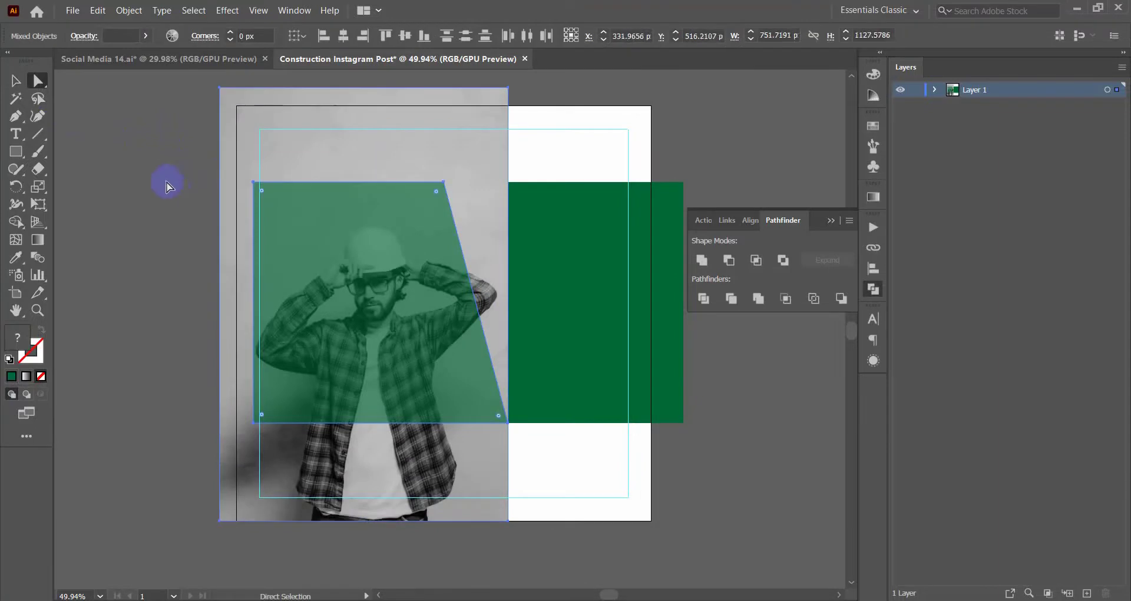
- Move the trapezoid's top-left and bottom-left anchors onto the artboard's left edge
alt+scroll(207, 202, up, 2)
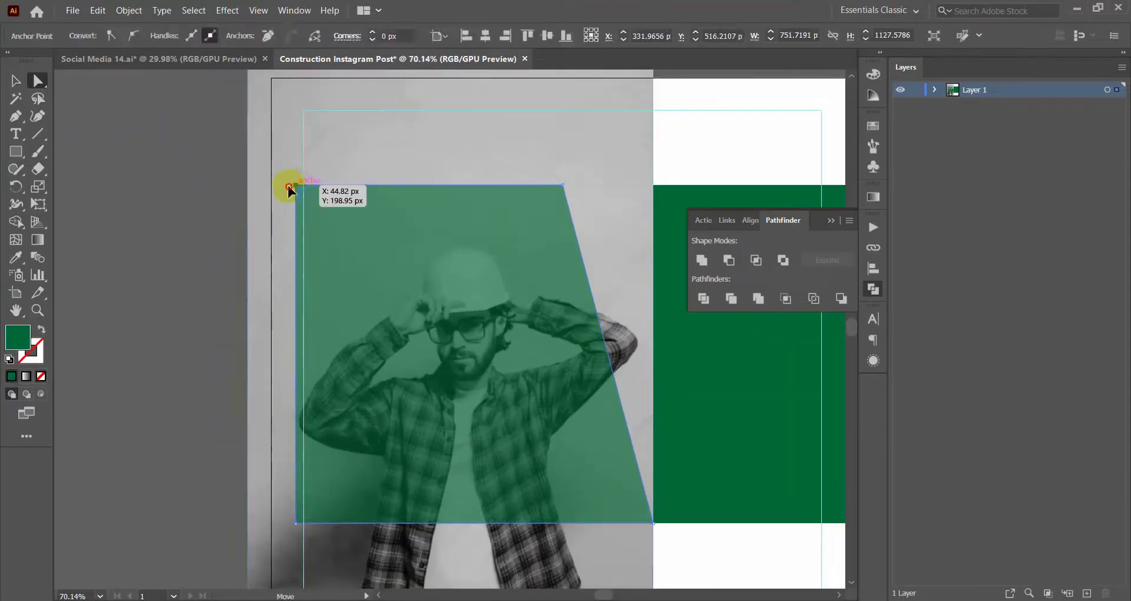
drag(297, 188, 271, 185)
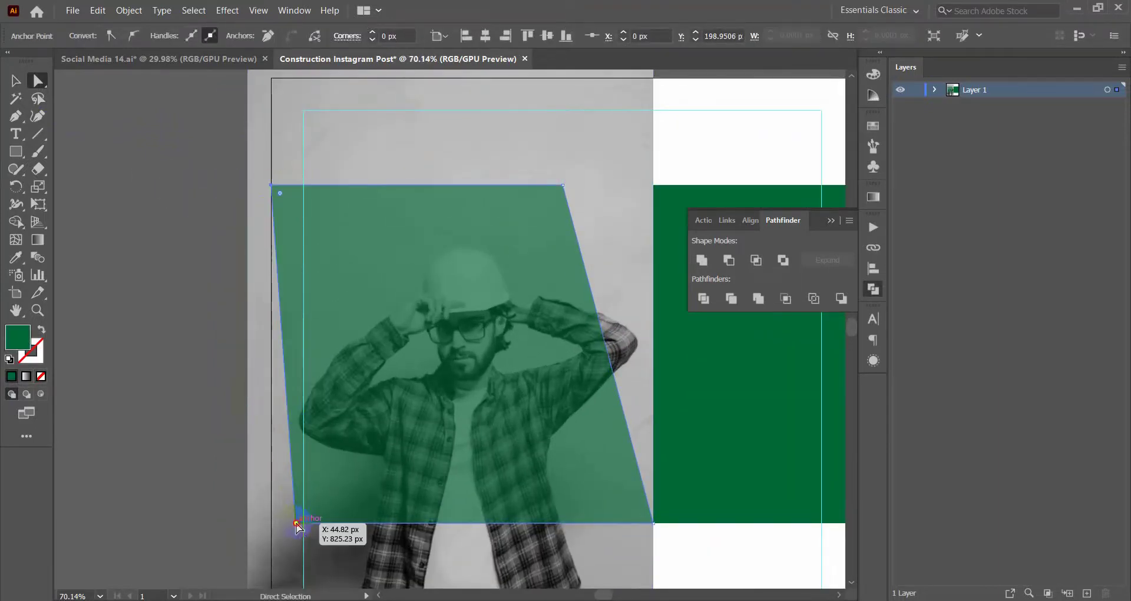
drag(296, 523, 271, 523)
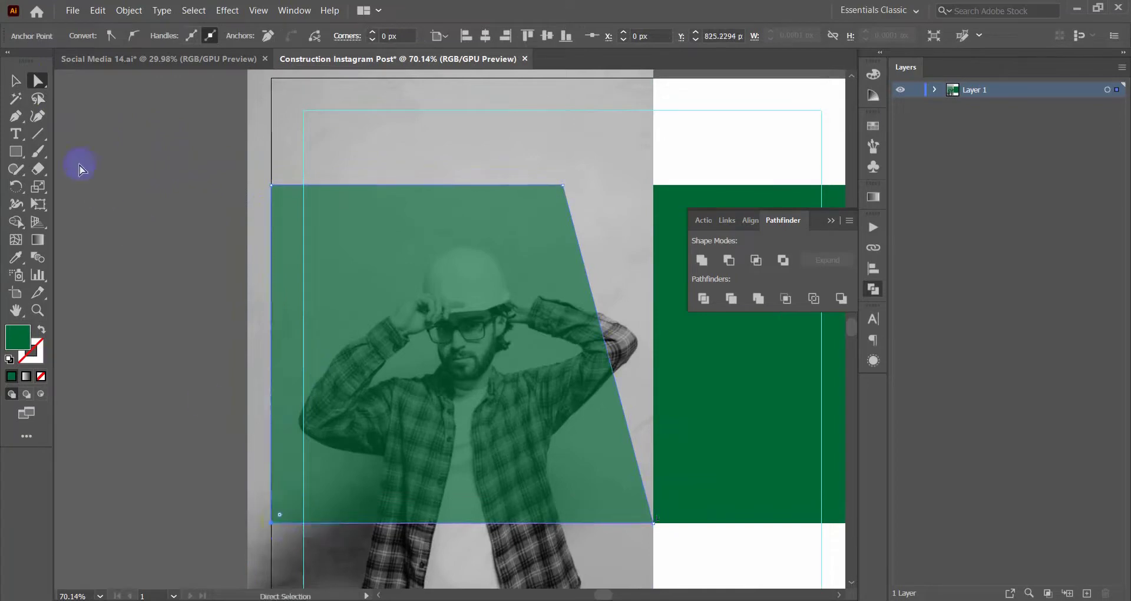
click(16, 83)
alt+scroll(295, 293, down, 2)
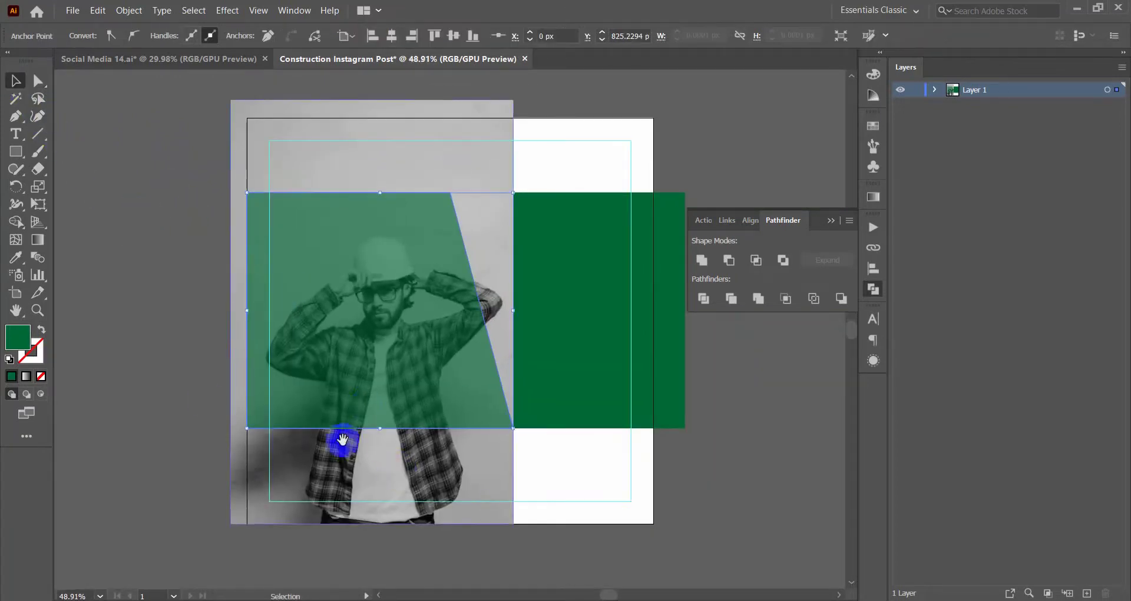
alt+scroll(414, 406, down, 1)
click(328, 450)
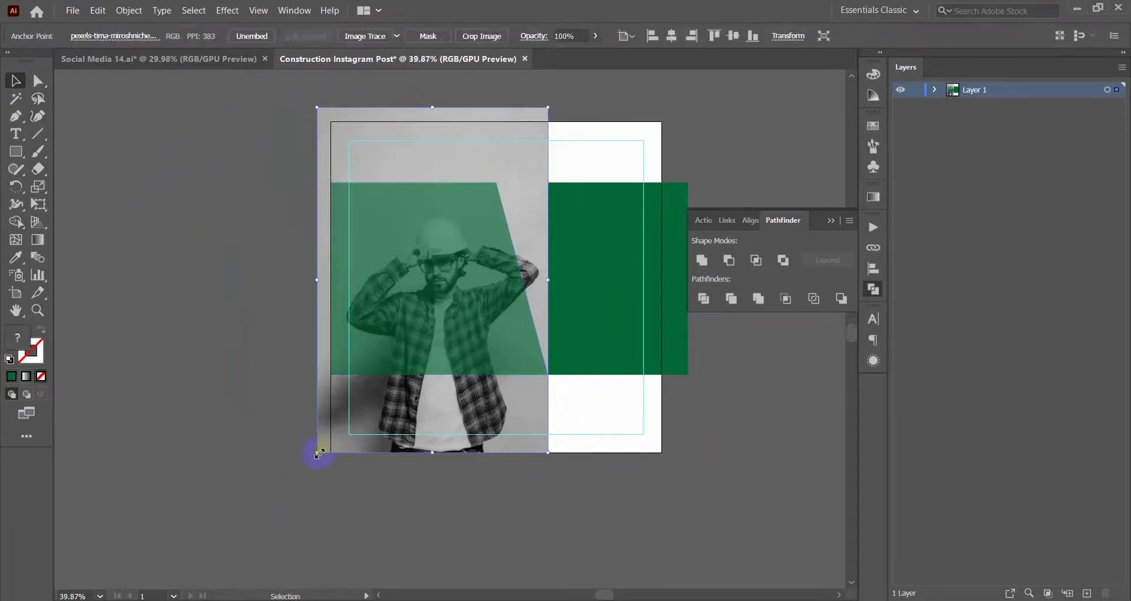
- Enlarge the worker photo from its bottom-left corner and move it up slightly
drag(316, 454, 301, 465)
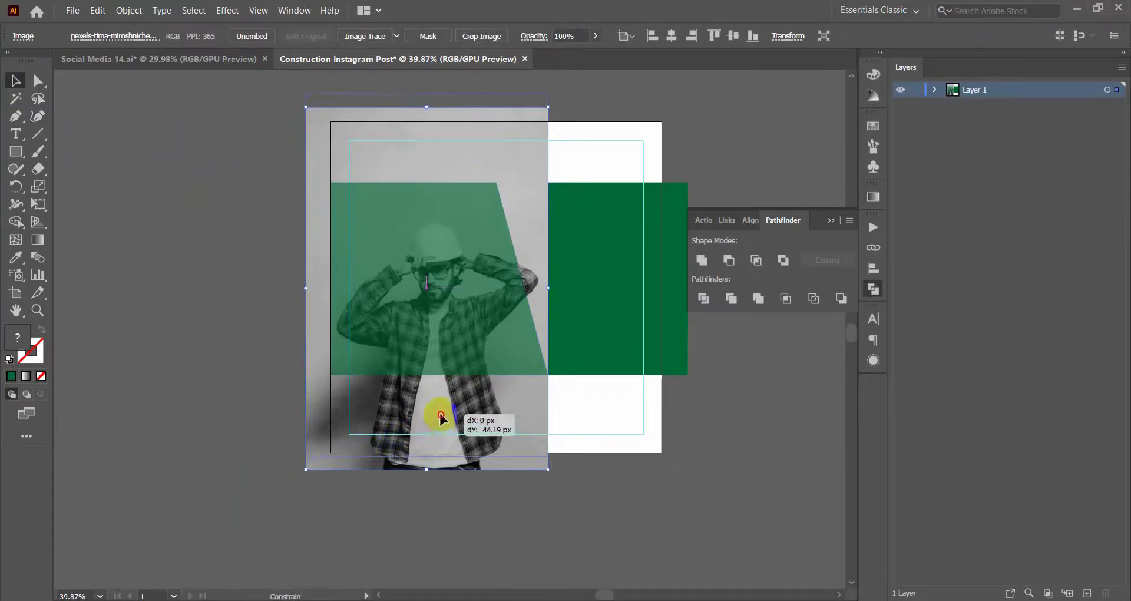
drag(438, 429, 450, 417)
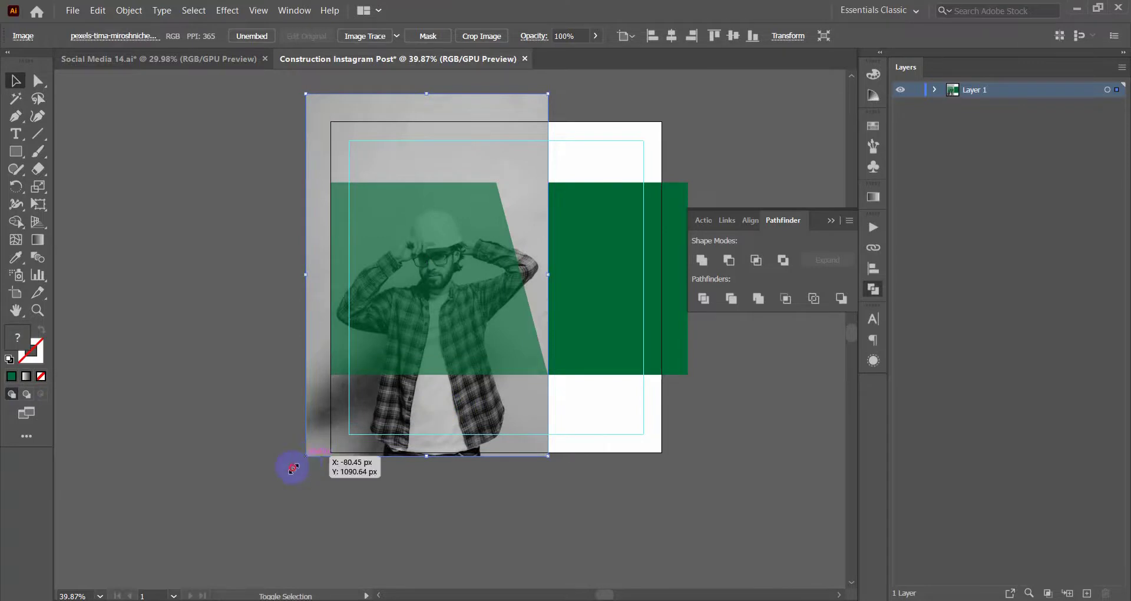
drag(293, 469, 290, 483)
- Clip the worker photo inside the green trapezoid with Ctrl+7
key(ctrl+shift+a)
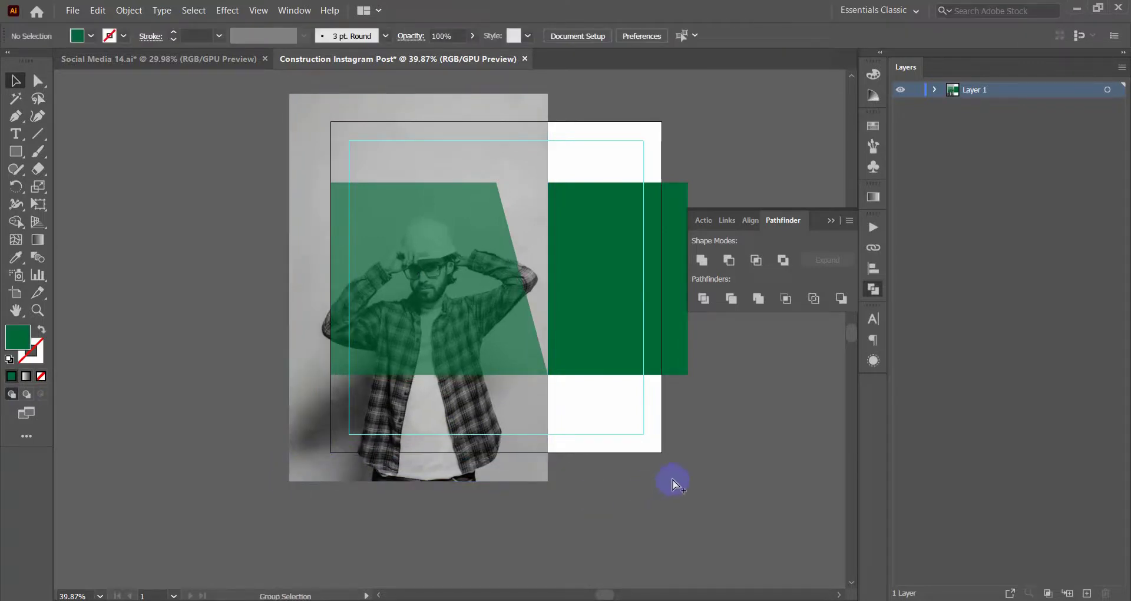
key(ctrl+z)
key(ctrl+z)
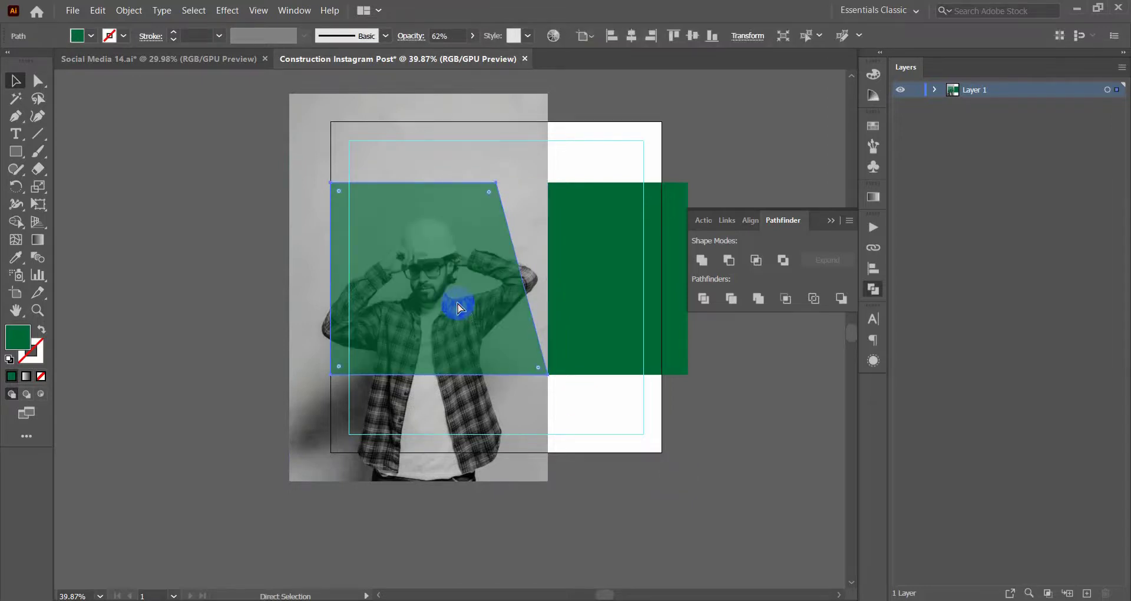
click(459, 307)
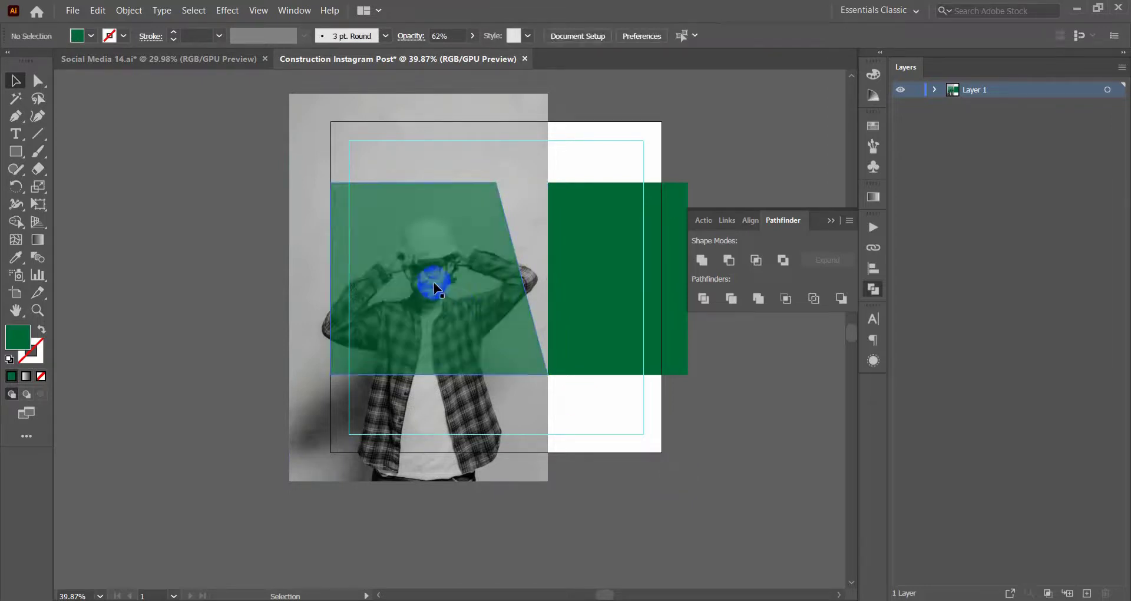
shift+click(424, 142)
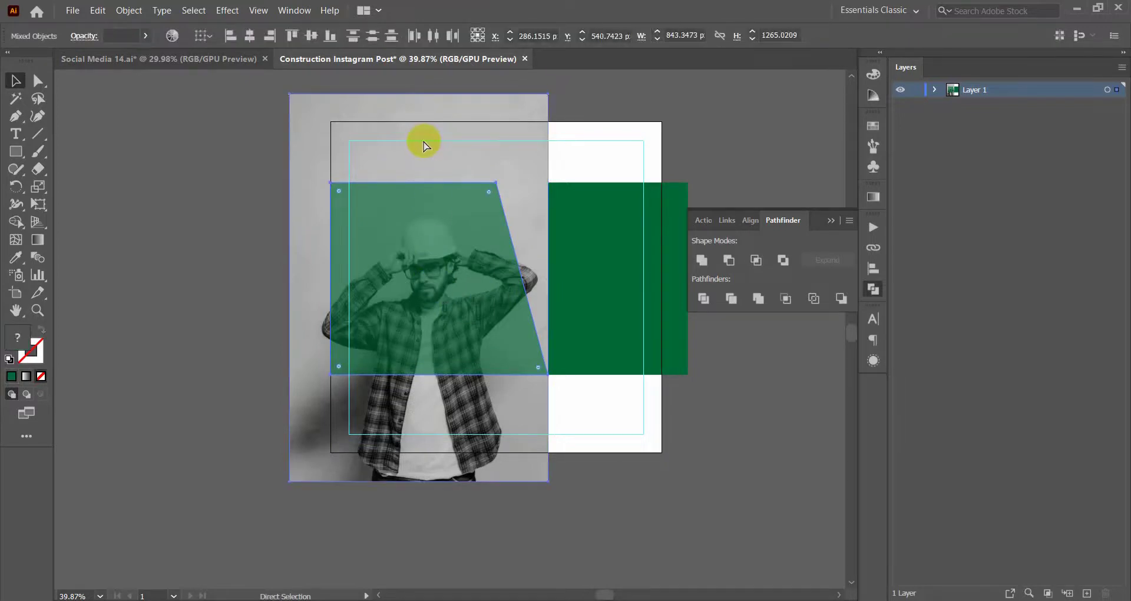
key(ctrl+7)
click(239, 147)
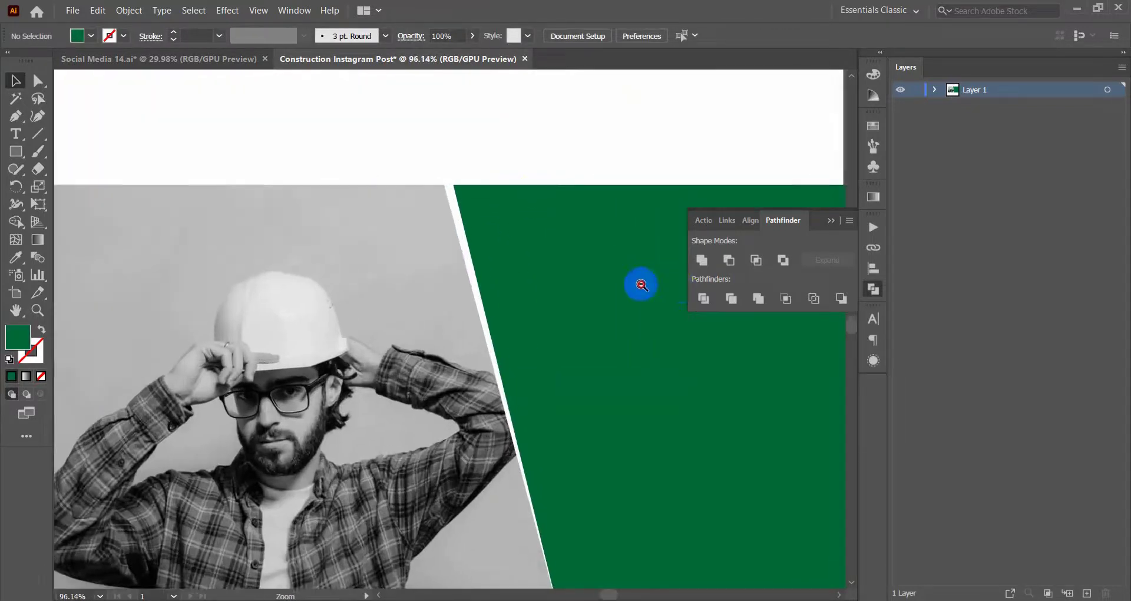
- Paste a copy of the trapezoid in front, over the clipped photo
drag(651, 262, 437, 235)
click(478, 230)
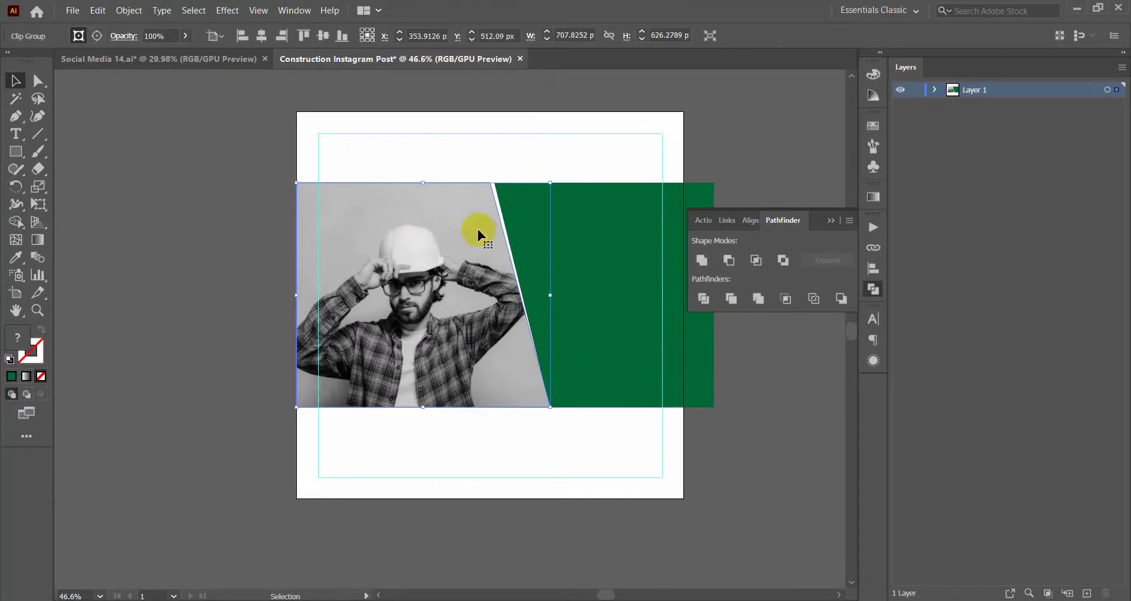
click(249, 189)
key(ctrl+f)
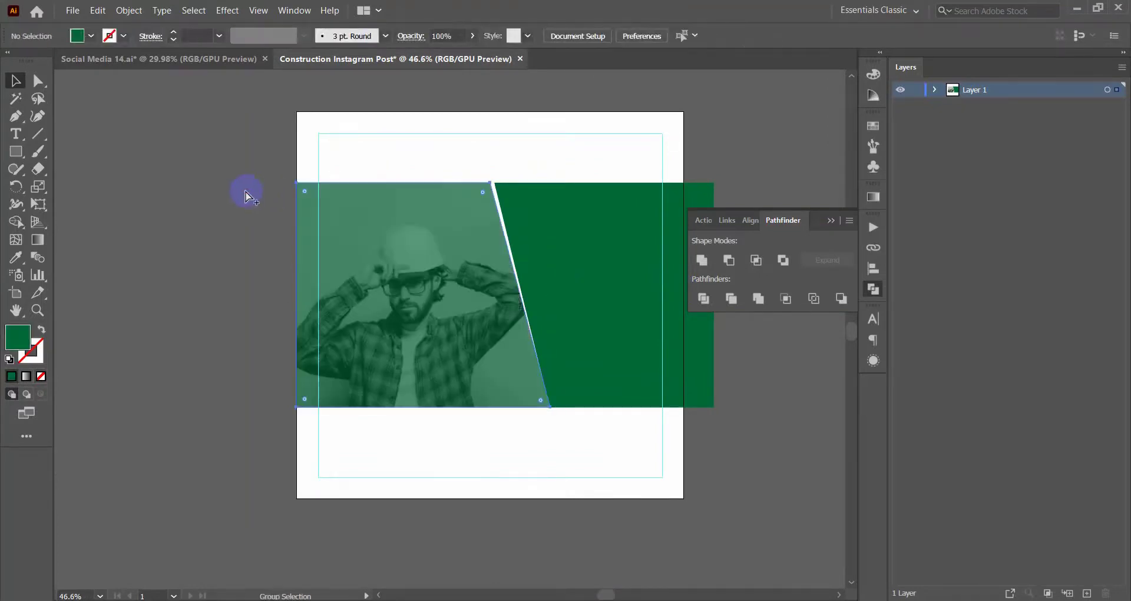
scroll(634, 239, up, 2)
scroll(634, 240, up, 2)
- Drag the green rectangle's top-left anchor left to close the white gap
click(500, 132)
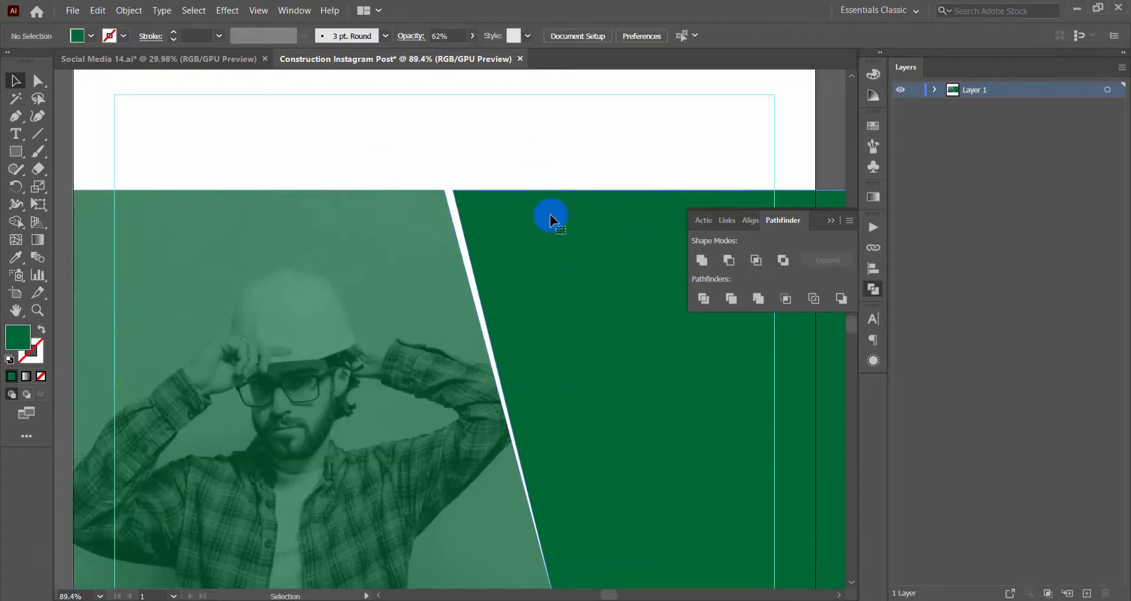
click(550, 217)
click(38, 80)
scroll(479, 200, up, 5)
drag(399, 191, 378, 190)
click(376, 171)
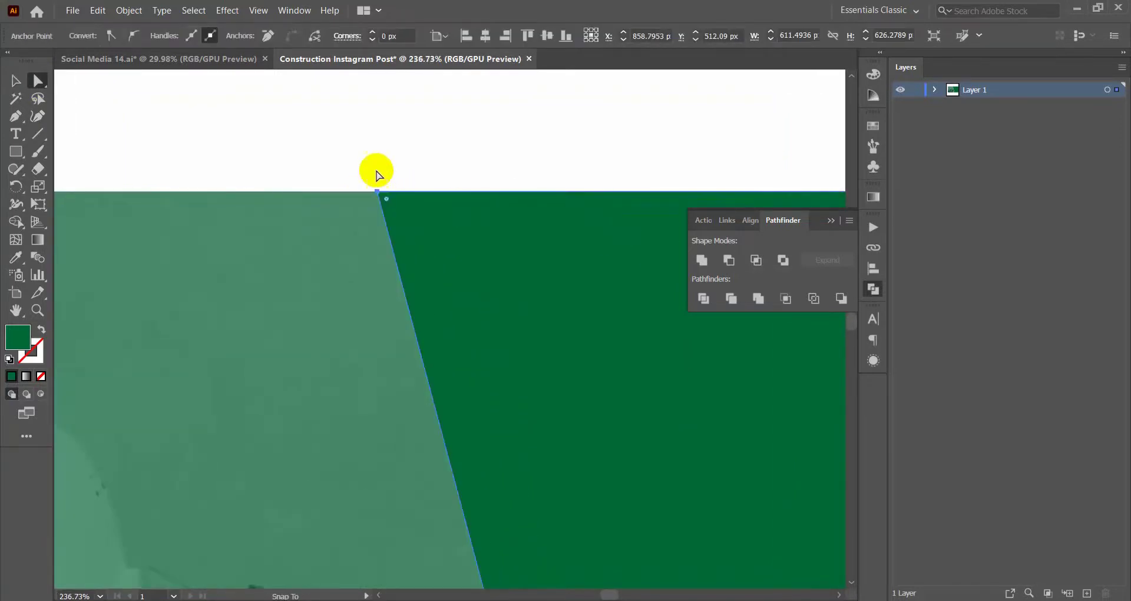
scroll(308, 194, down, 5)
scroll(295, 210, down, 2)
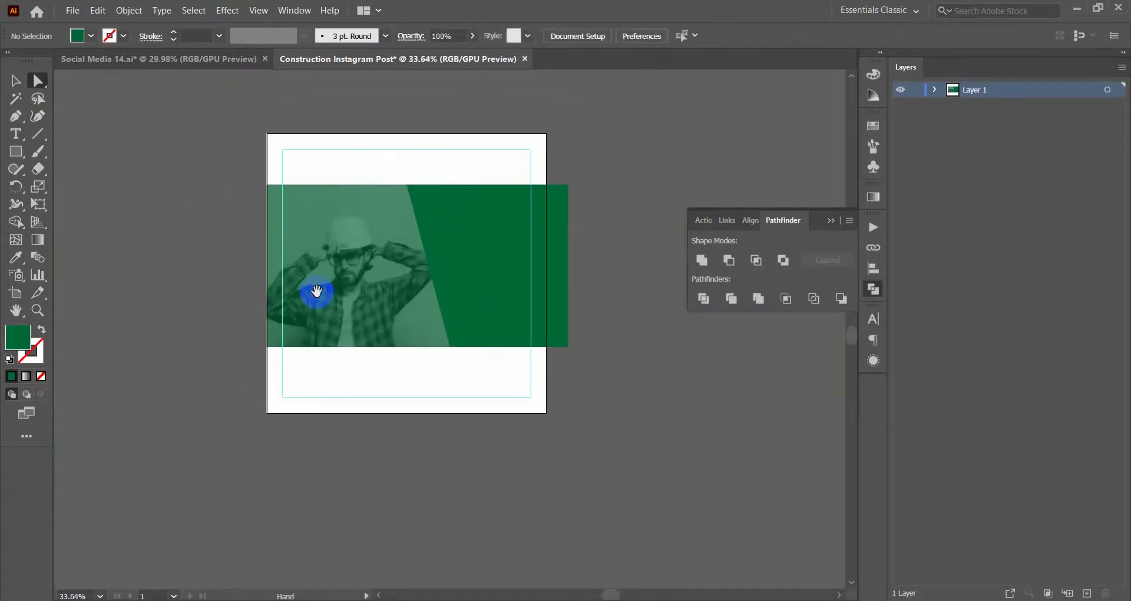
click(16, 78)
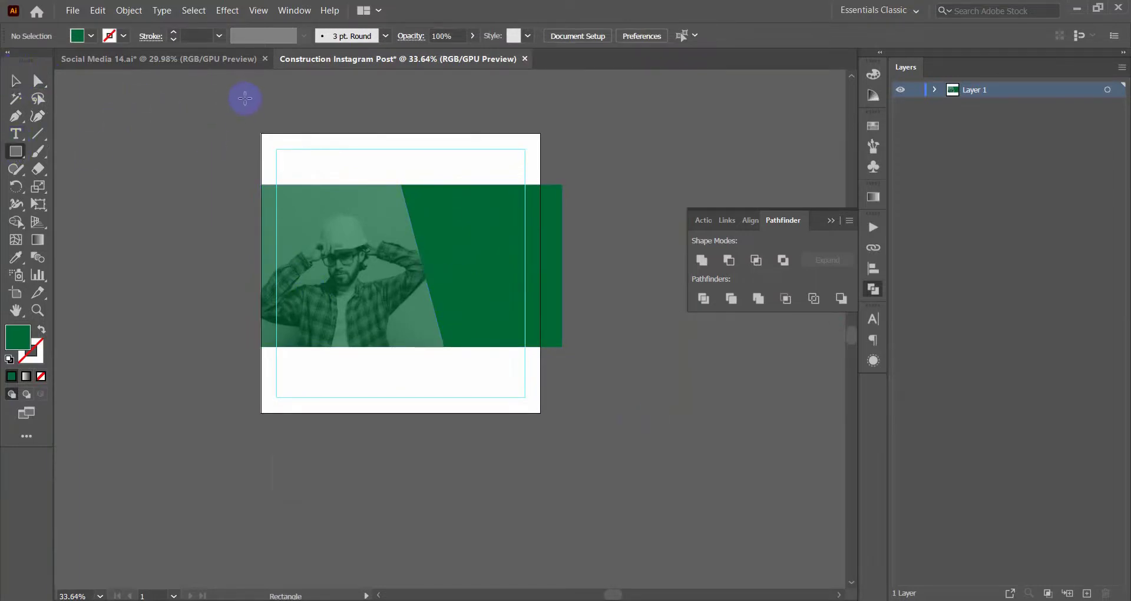
- Draw a small square above the artboard and fill it bright orange #F28208
drag(255, 105, 301, 136)
click(10, 83)
click(185, 114)
scroll(336, 157, up, 2)
scroll(310, 144, up, 1)
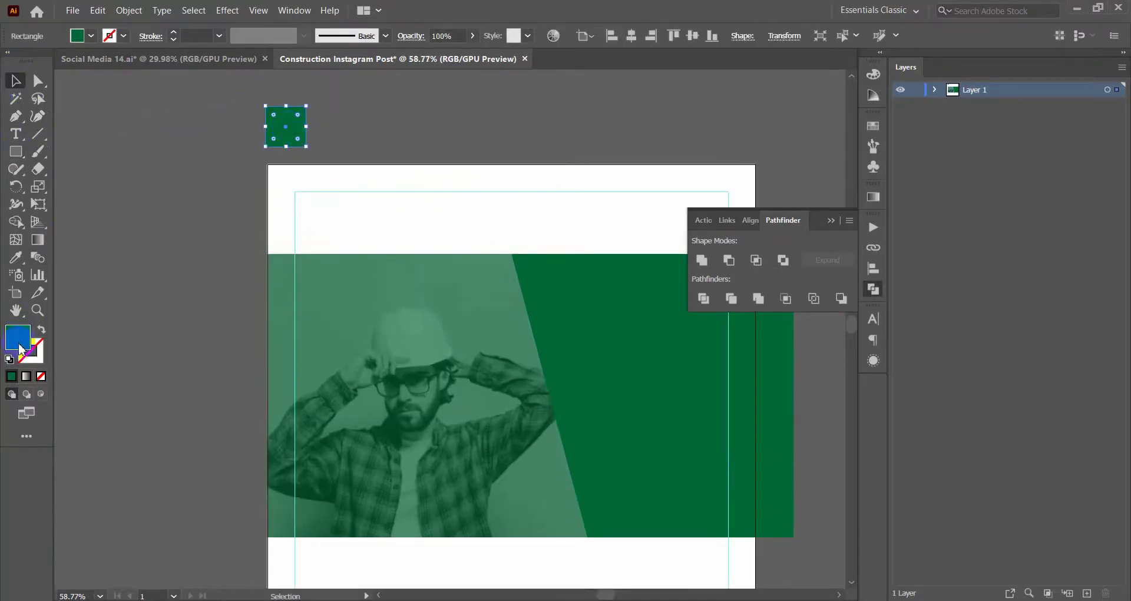
double_click(19, 342)
drag(887, 327, 888, 347)
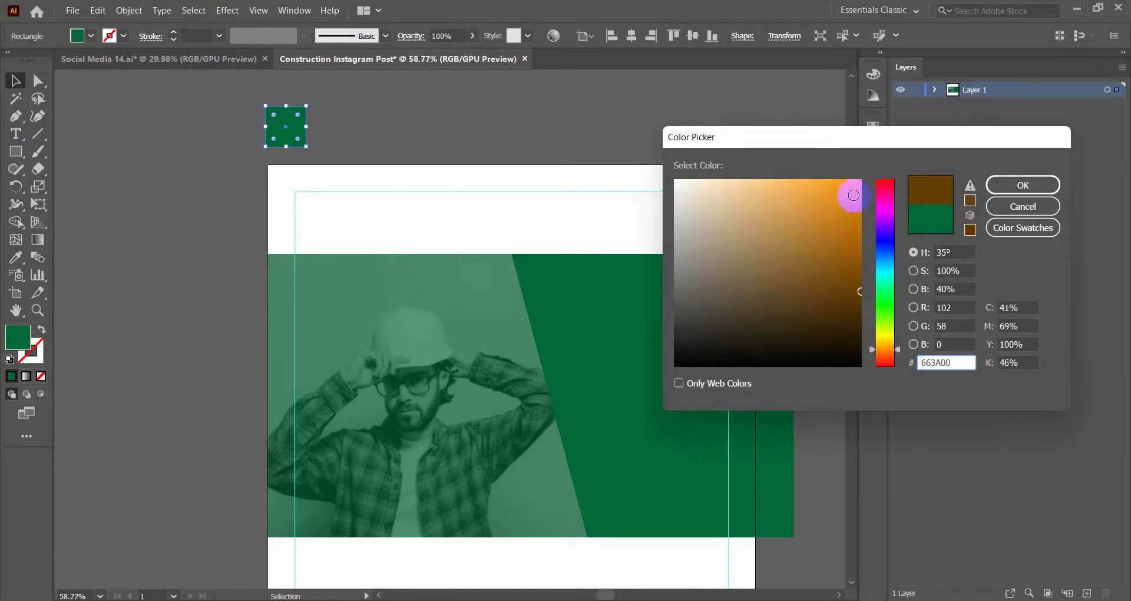
click(853, 189)
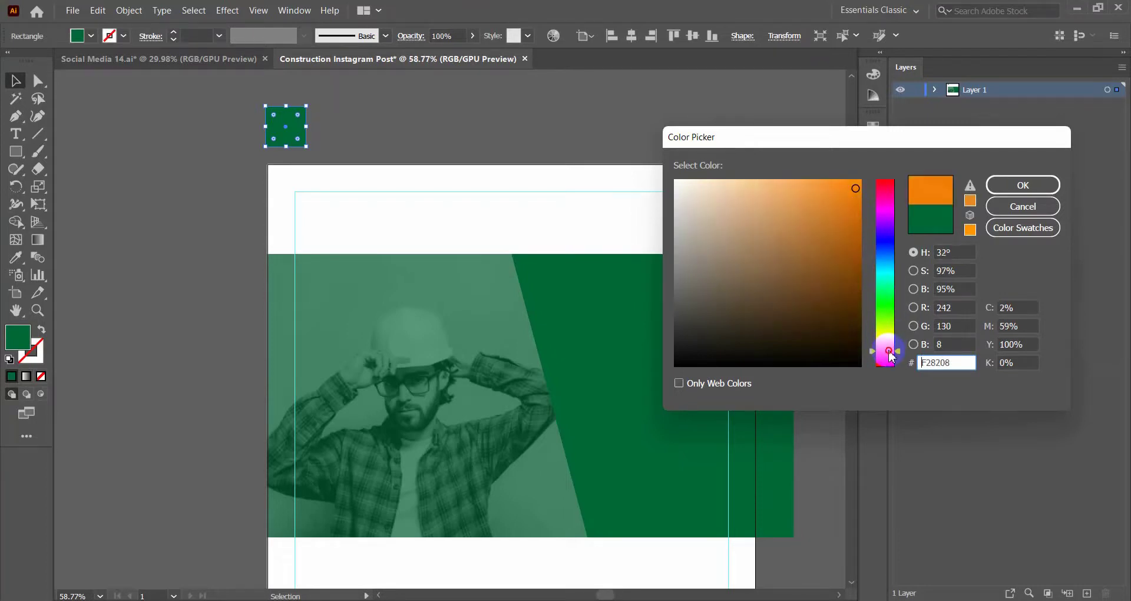
click(1020, 206)
click(568, 346)
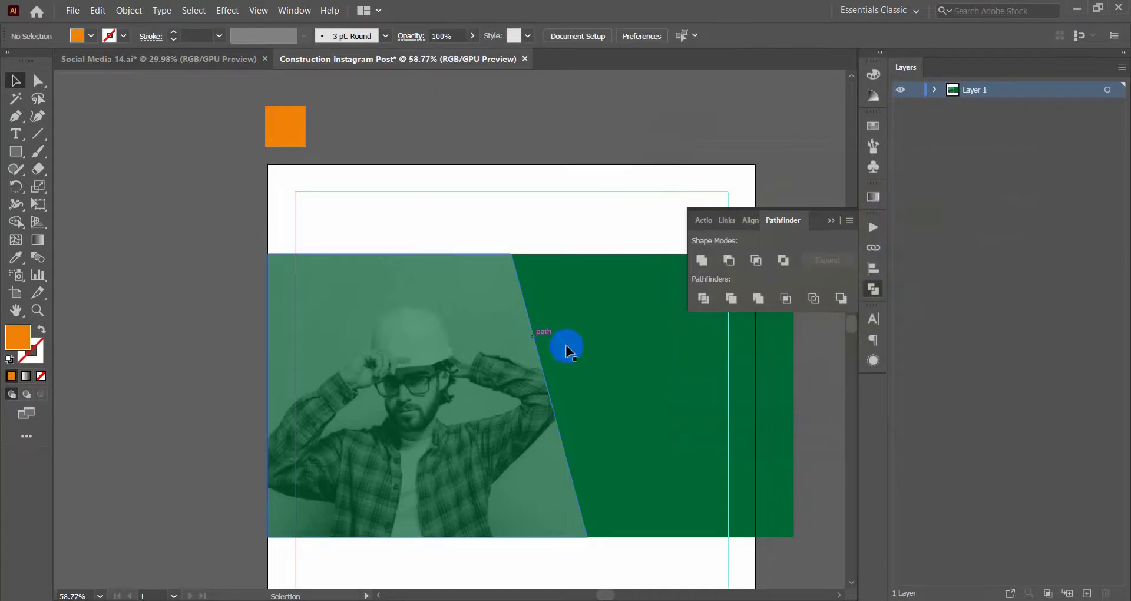
- Recolour the green overlay and green band orange using the Eyedropper on the square
shift+click(415, 352)
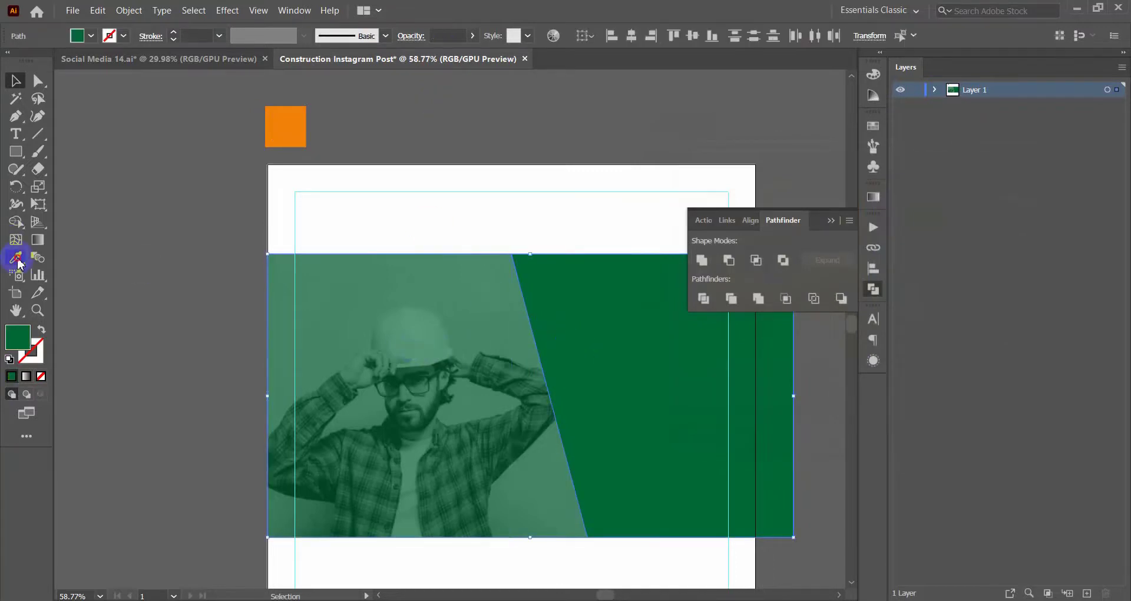
click(16, 259)
click(290, 120)
click(15, 84)
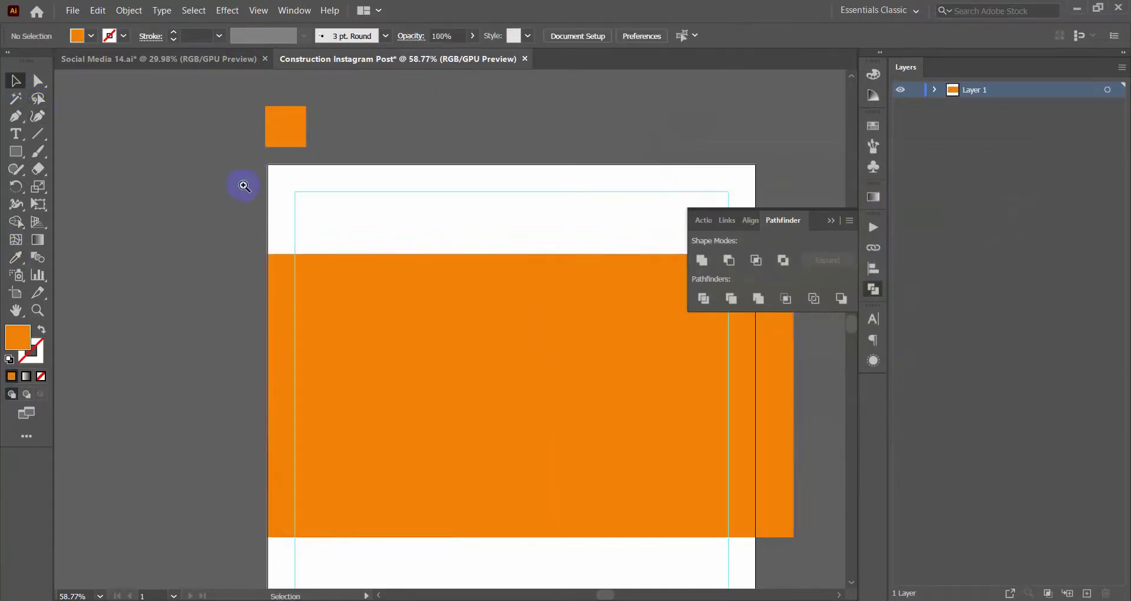
scroll(177, 183, down, 3)
click(252, 240)
click(470, 187)
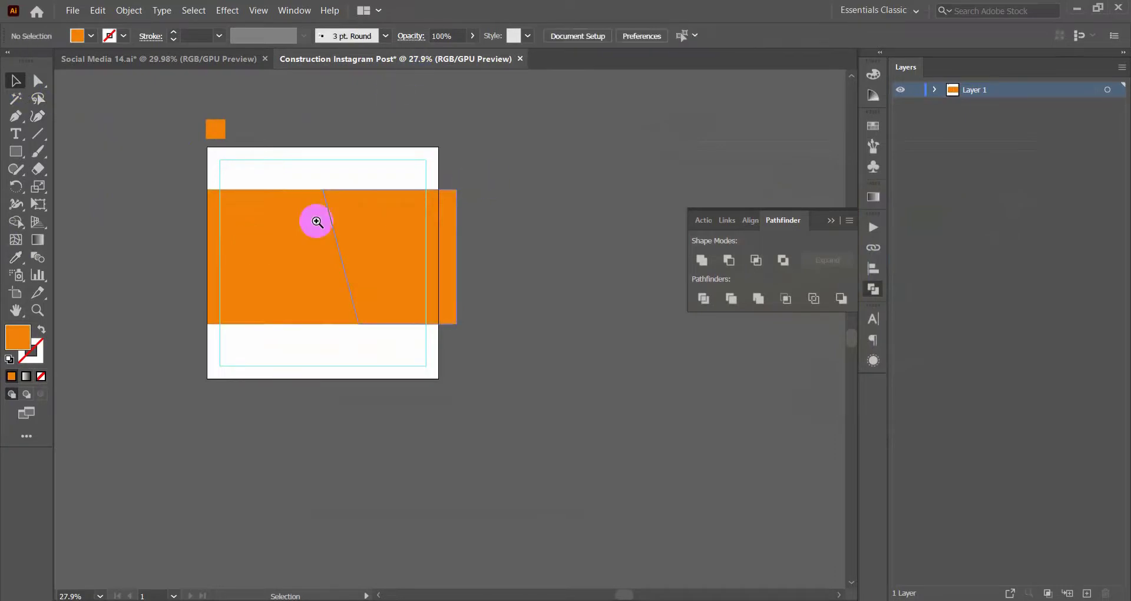
scroll(316, 222, up, 3)
- Set the left orange overlay to Multiply blend mode at about 64% opacity
click(294, 293)
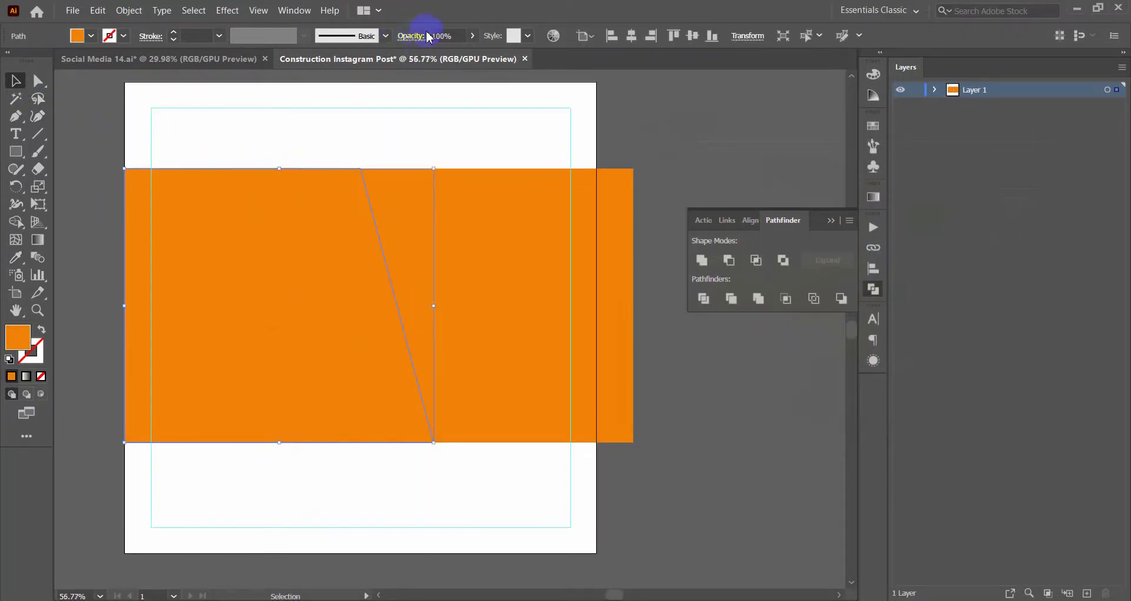
click(415, 37)
click(300, 52)
click(289, 114)
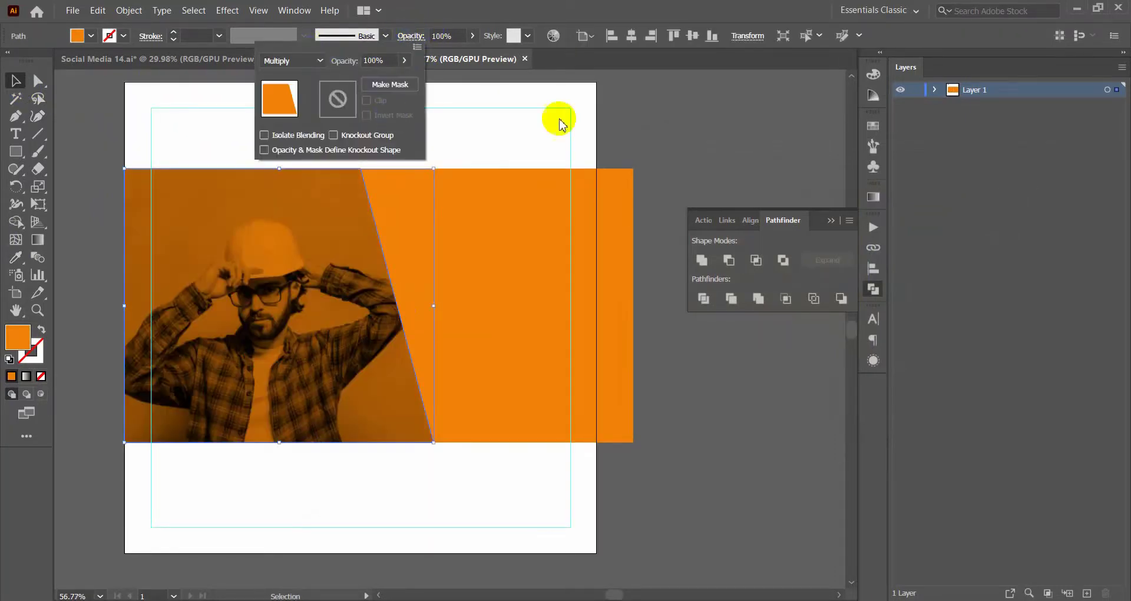
click(666, 114)
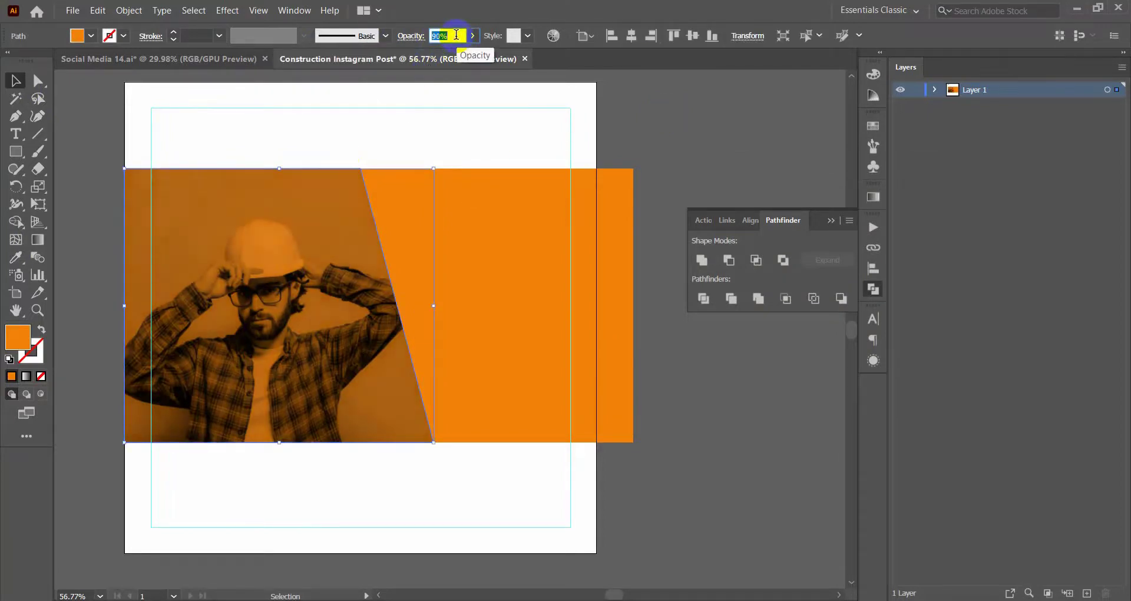
scroll(455, 34, down, 15)
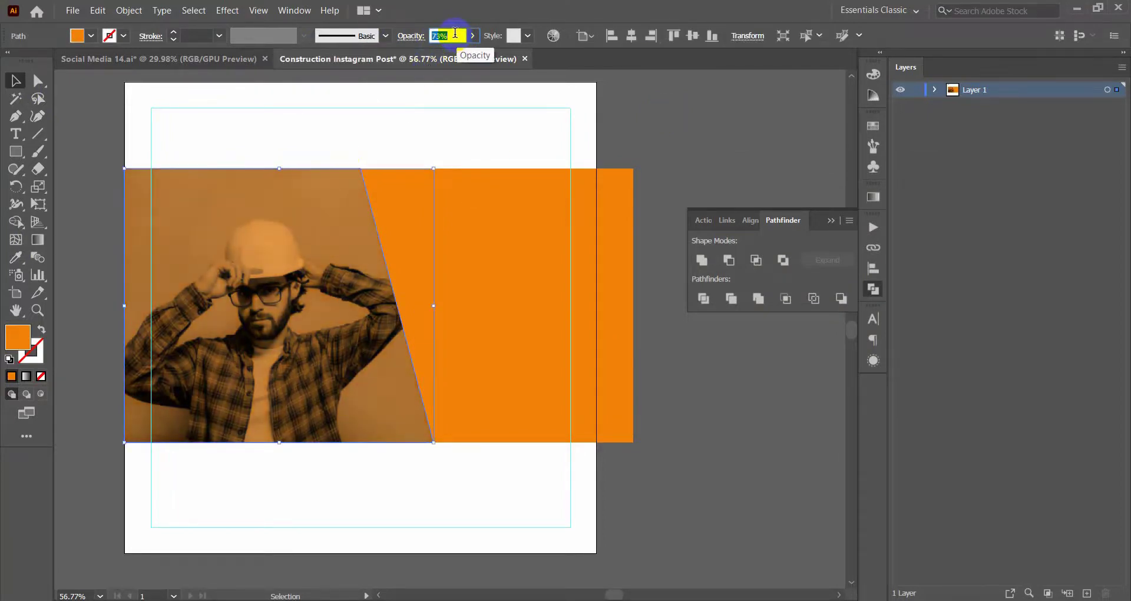
click(656, 145)
mouse_move(389, 243)
mouse_down()
mouse_move(286, 318)
mouse_move(412, 330)
mouse_up()
key(v)
click(471, 324)
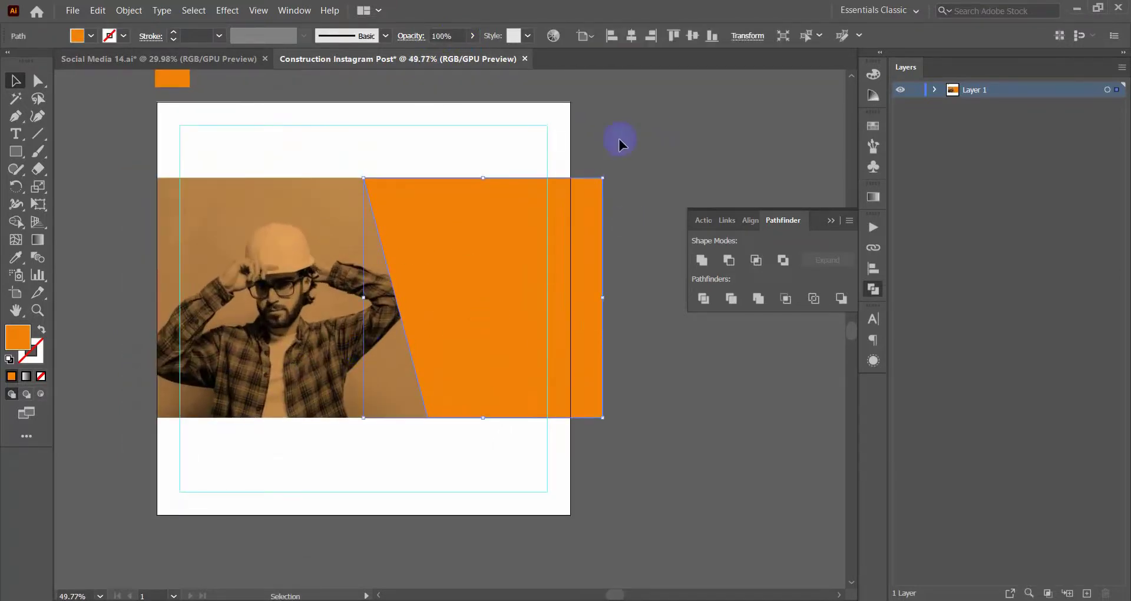
- Trim the orange band's overflow past the artboard's right edge
click(528, 133)
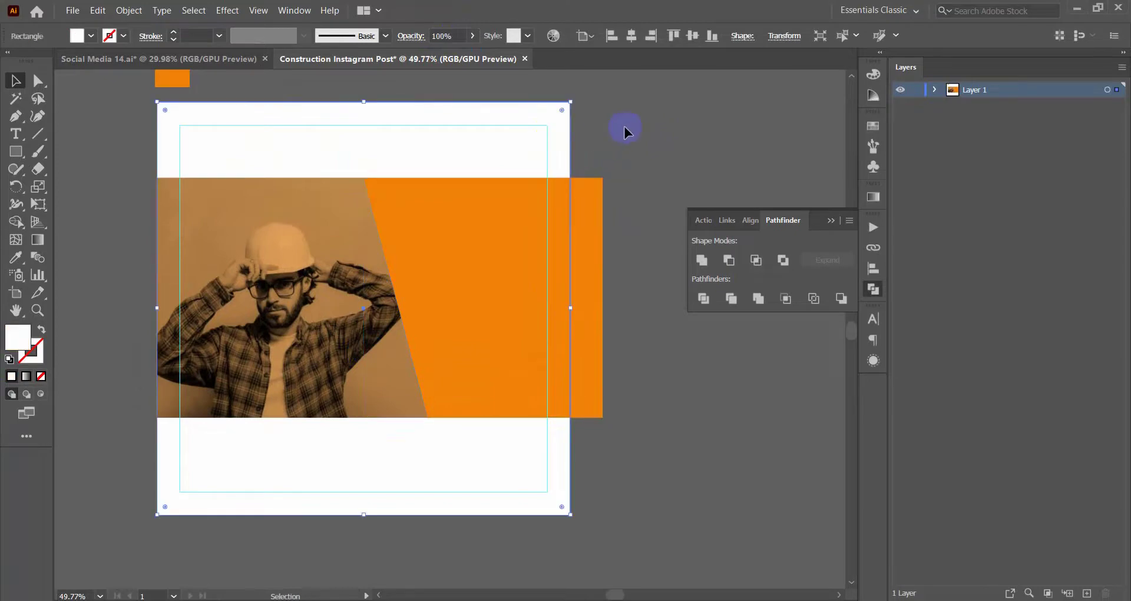
shift+click(575, 197)
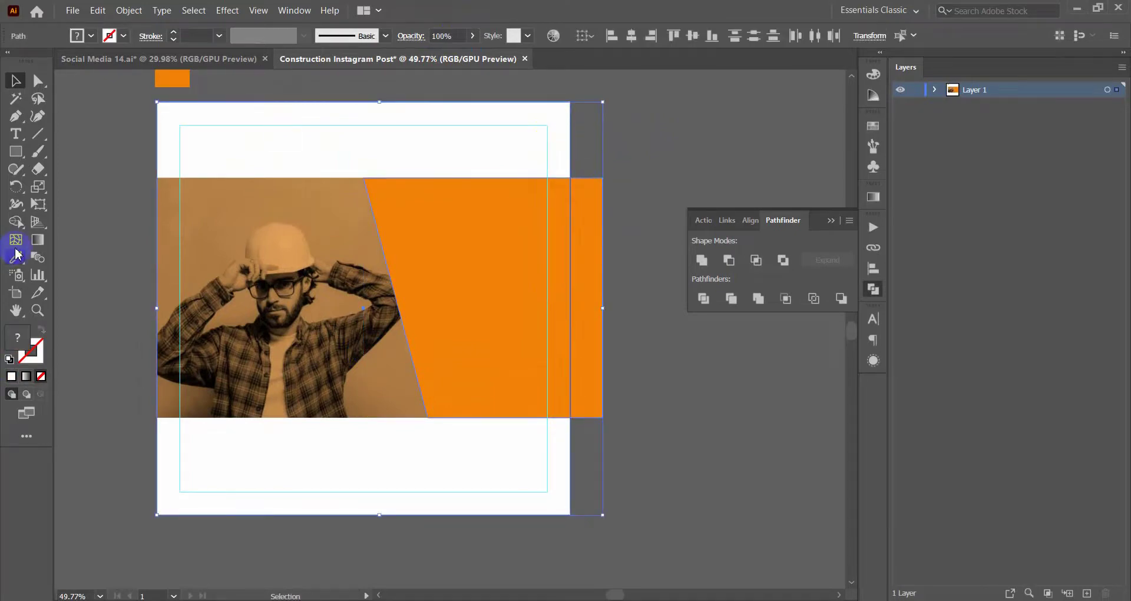
alt+click(586, 240)
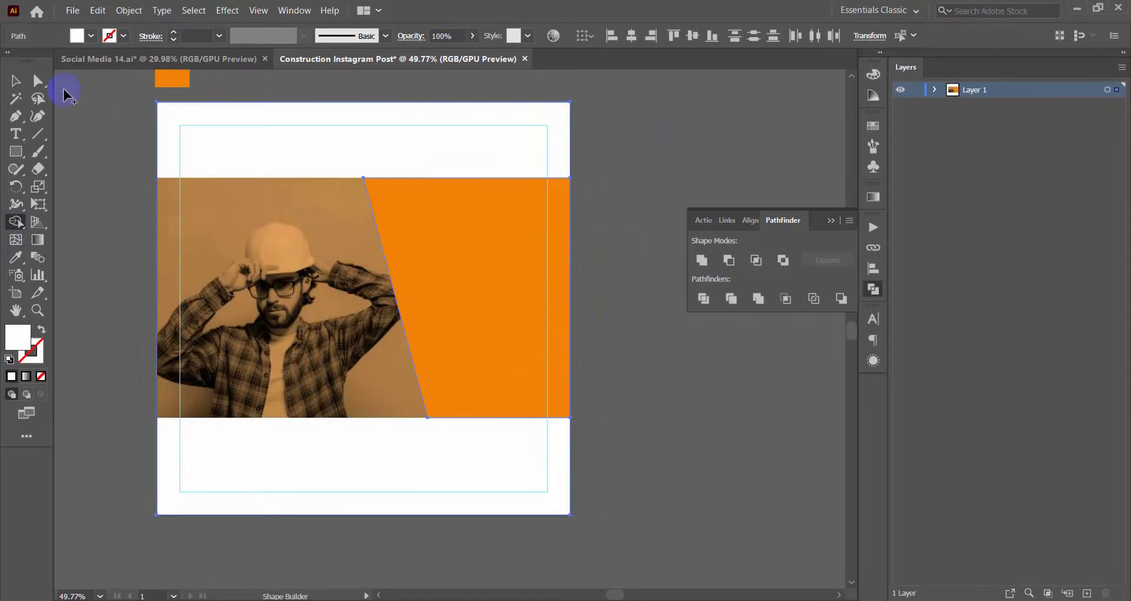
click(16, 82)
click(82, 100)
mouse_move(429, 316)
mouse_down()
mouse_move(401, 378)
mouse_move(380, 364)
mouse_move(396, 354)
mouse_up()
- Copy the orange shape beside the artboard and Shape Builder it down to one slanted strip
click(459, 288)
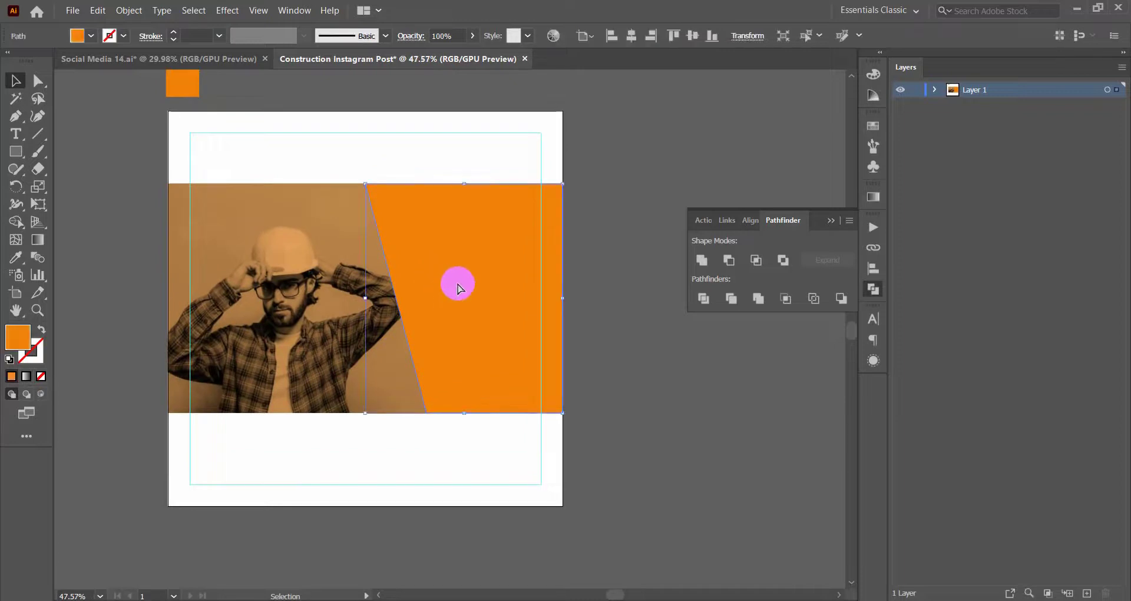
scroll(459, 287, down, 2)
drag(361, 234, 594, 300)
shift+click(557, 356)
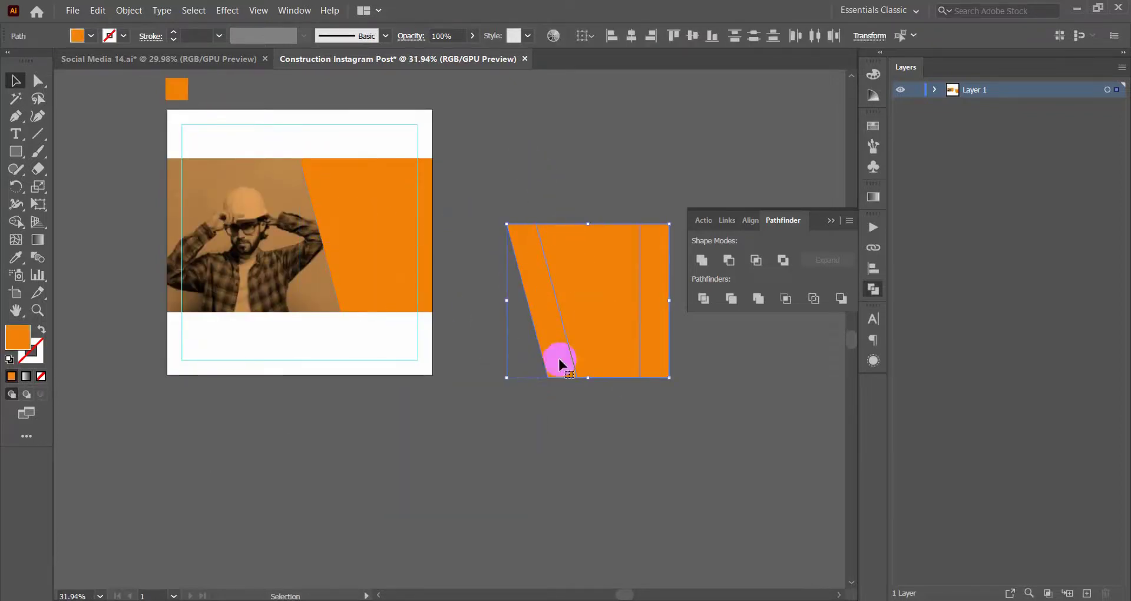
drag(654, 300, 583, 293)
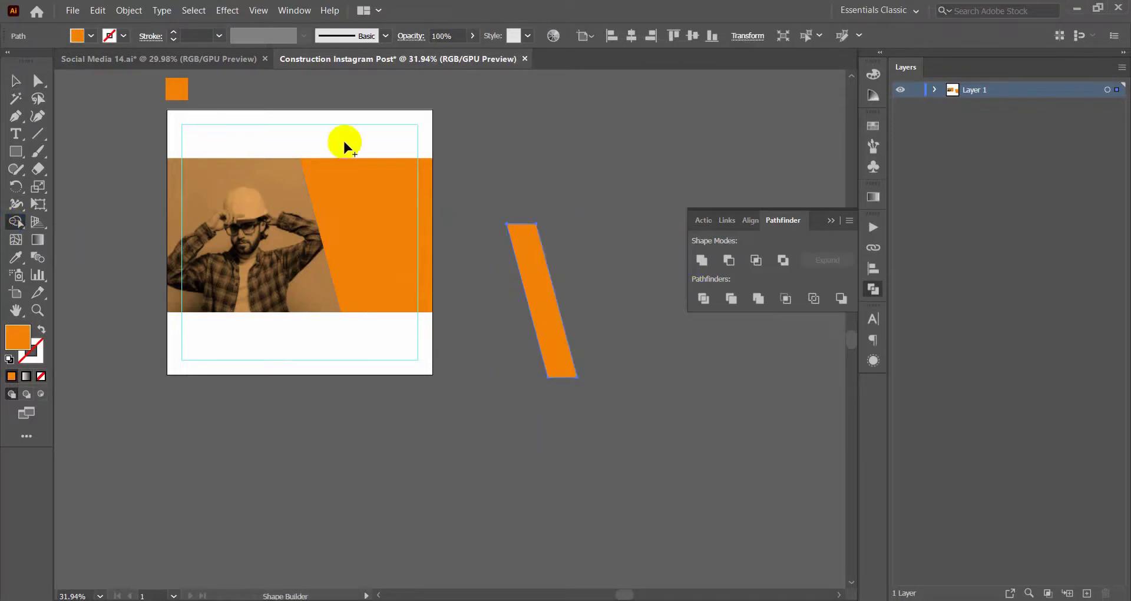
click(17, 82)
click(560, 196)
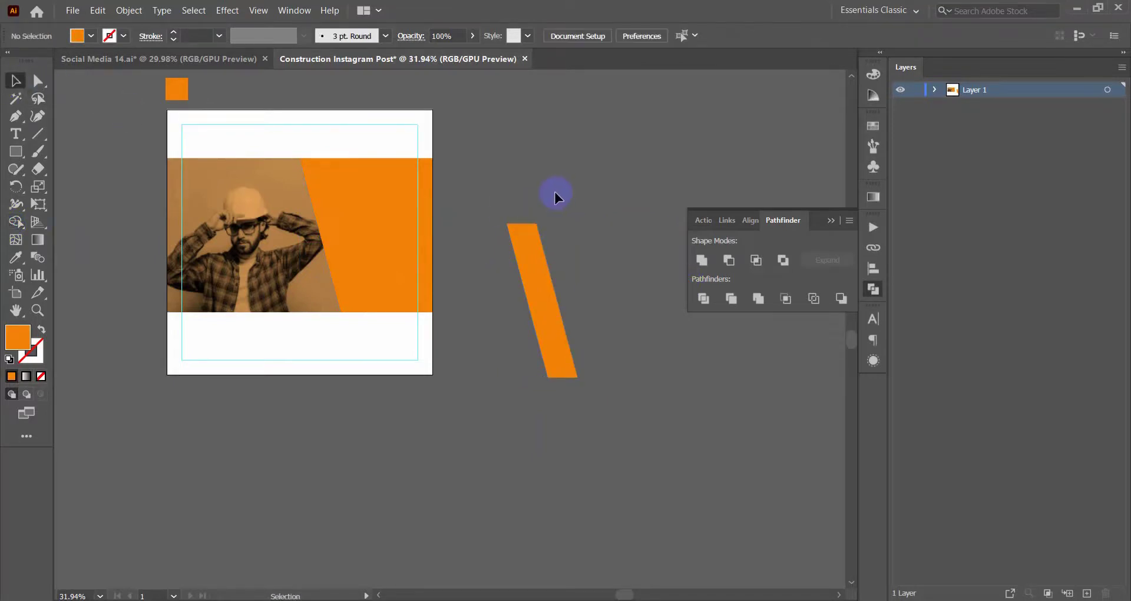
ctrl+click(367, 220)
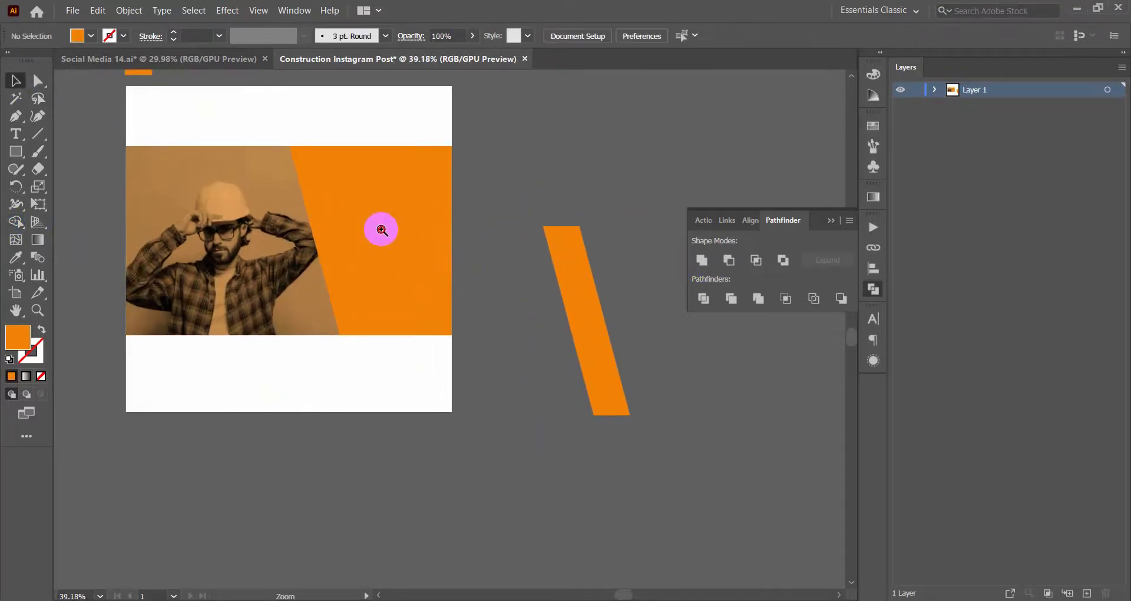
- Place a copy of the slanted strip over the orange band and bring it to front
drag(575, 277, 321, 200)
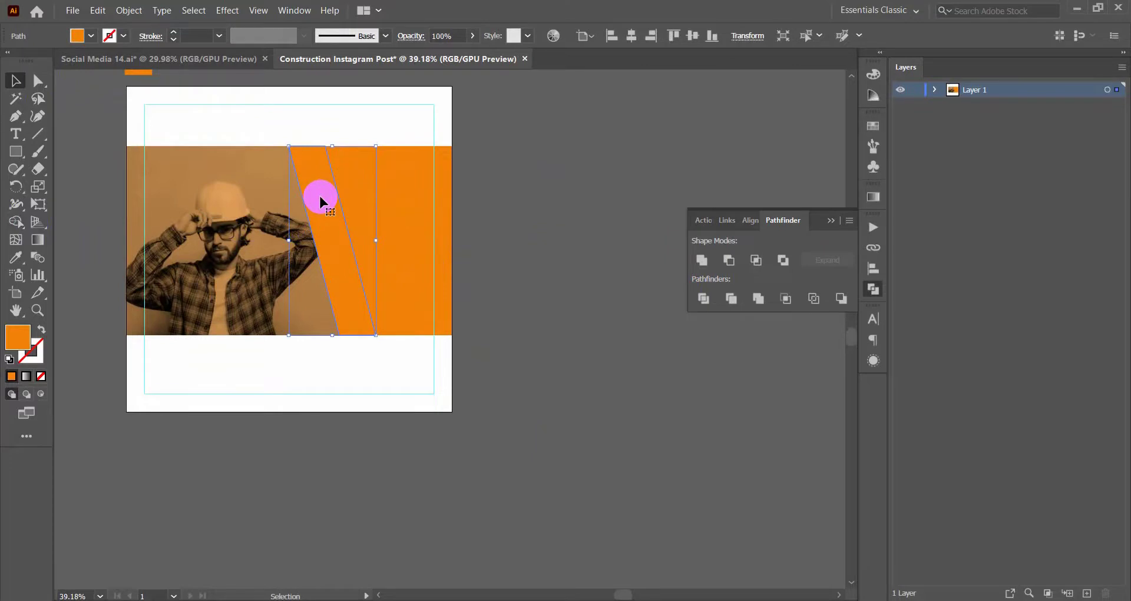
scroll(321, 194, up, 1)
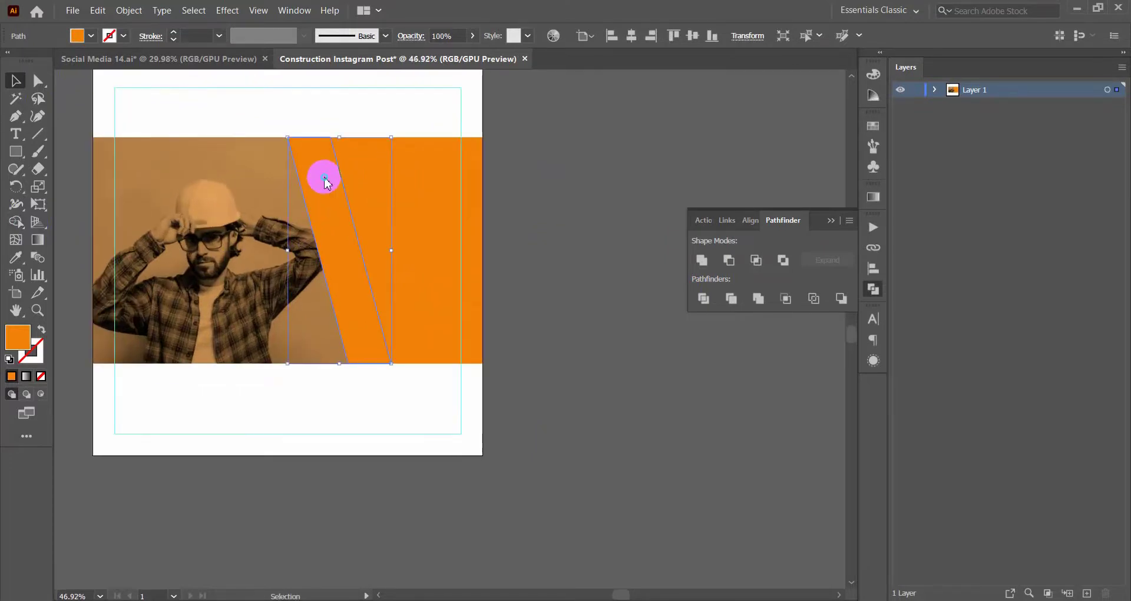
right_click(326, 183)
click(516, 425)
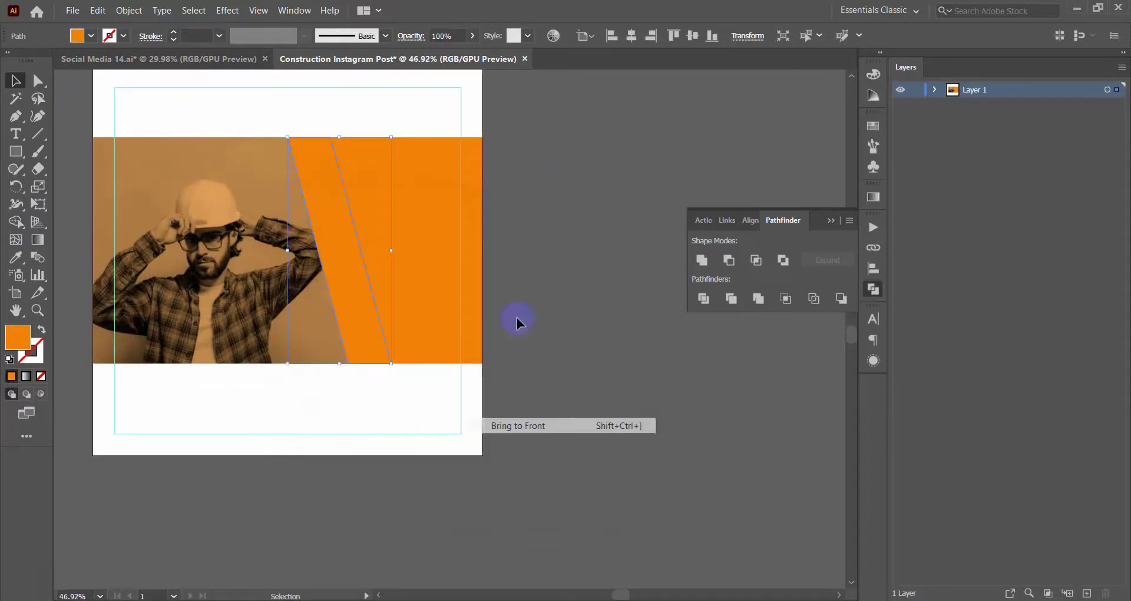
click(412, 36)
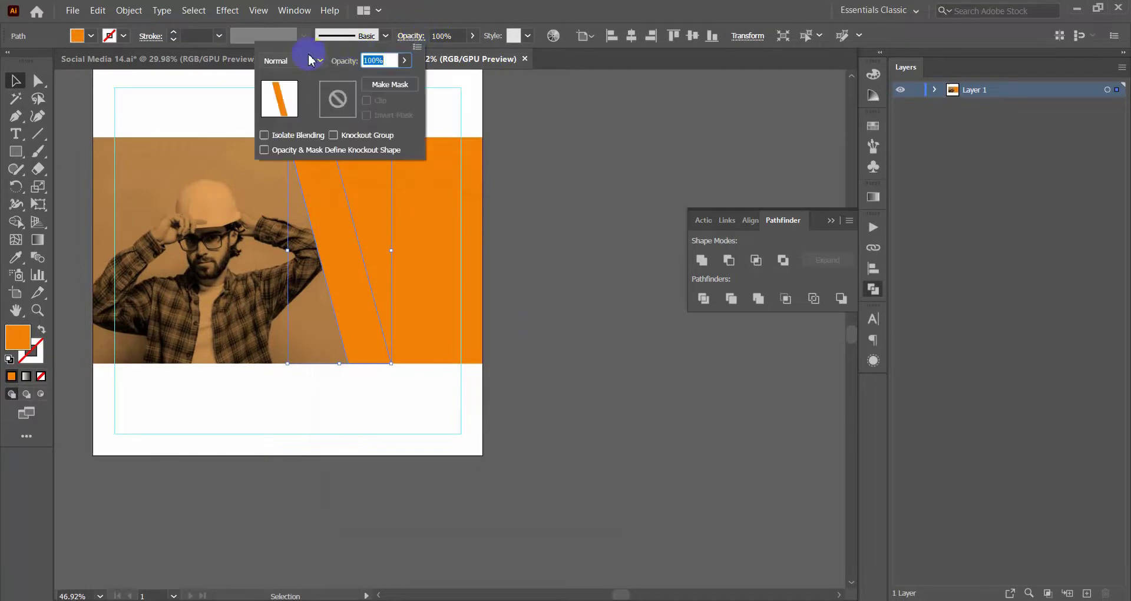
- Fill the strip copy light grey #D3D3D3 and set its blend mode to Multiply
double_click(18, 337)
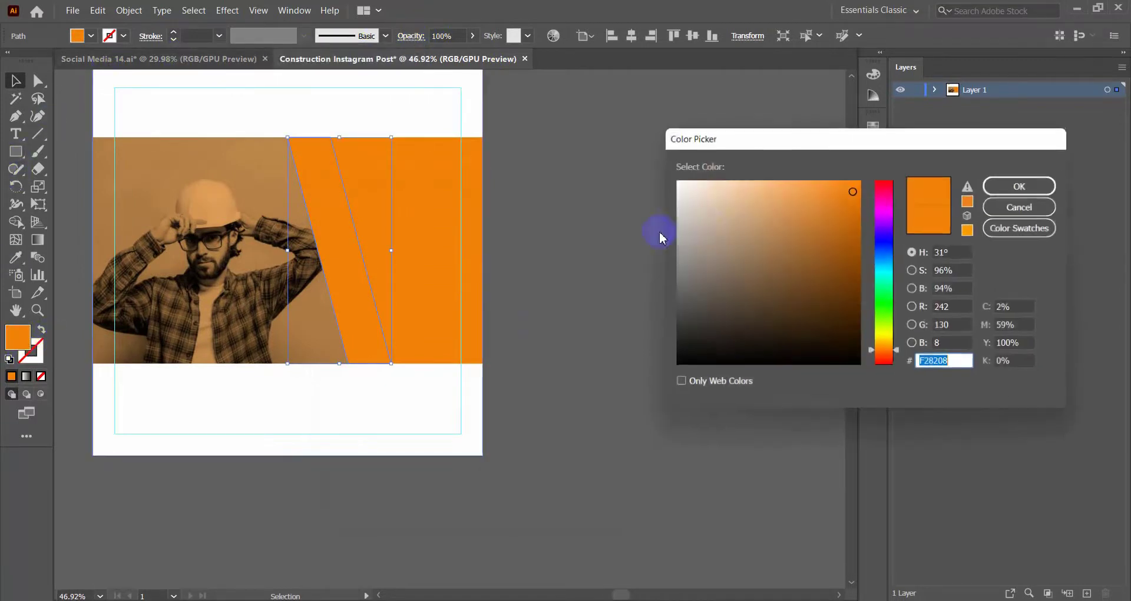
drag(677, 214, 652, 207)
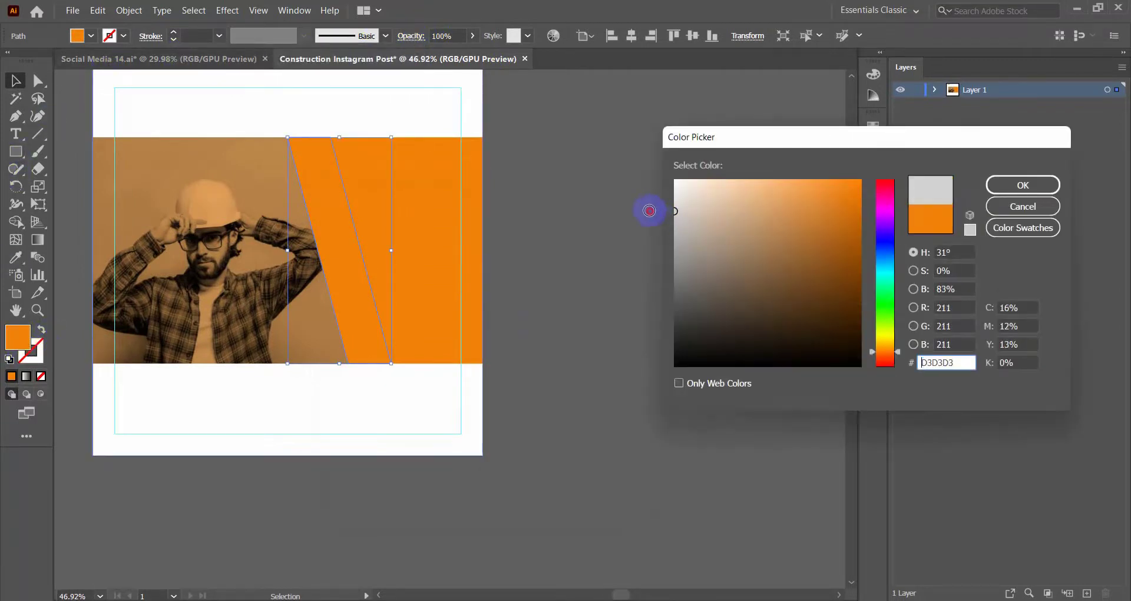
drag(946, 363, 932, 374)
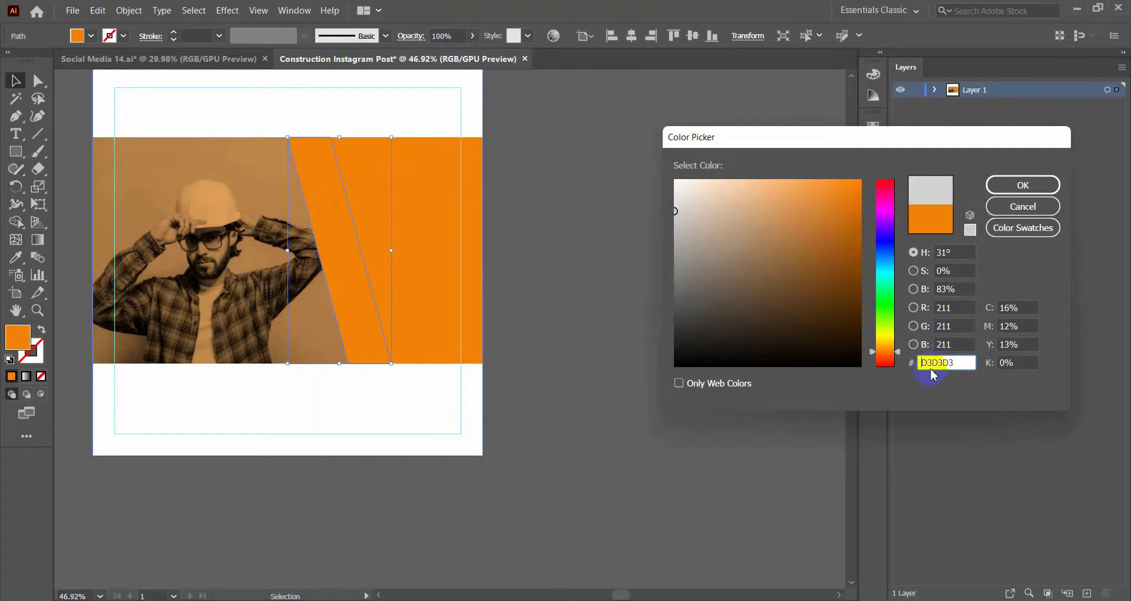
click(1023, 185)
click(407, 35)
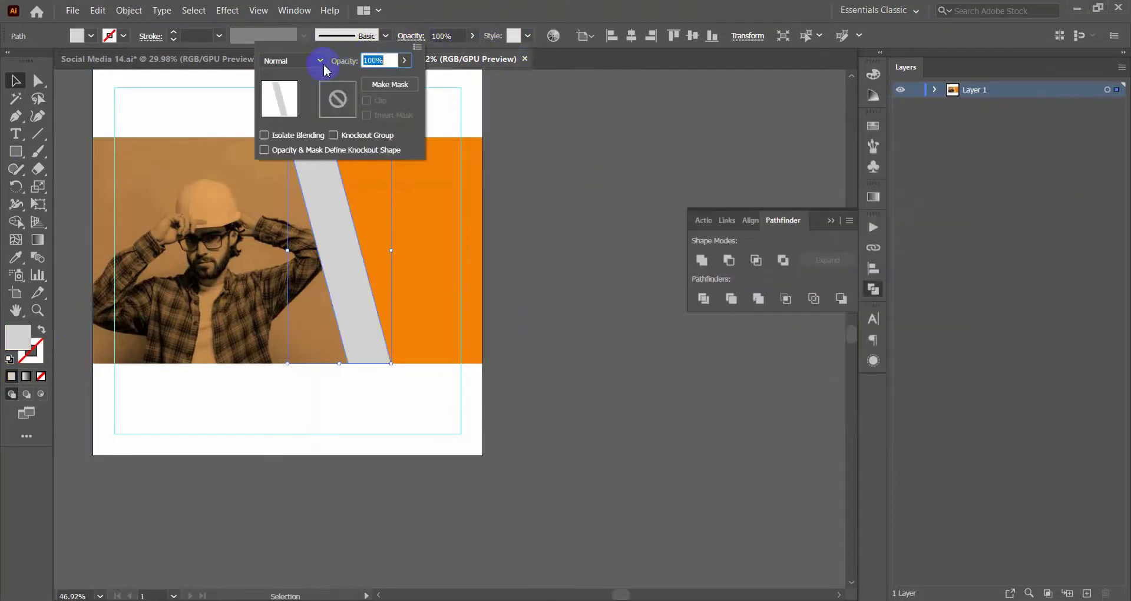
click(319, 61)
click(288, 111)
click(518, 150)
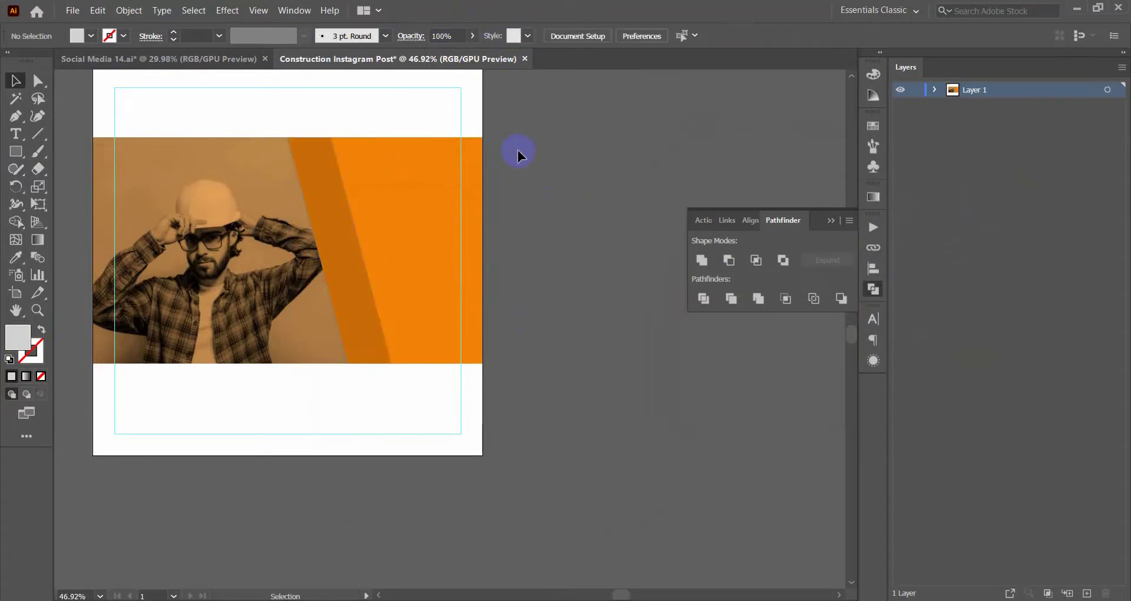
scroll(517, 149, down, 4)
- Lower the grey Multiply stripe's opacity to 60%
scroll(354, 252, up, 3)
click(392, 234)
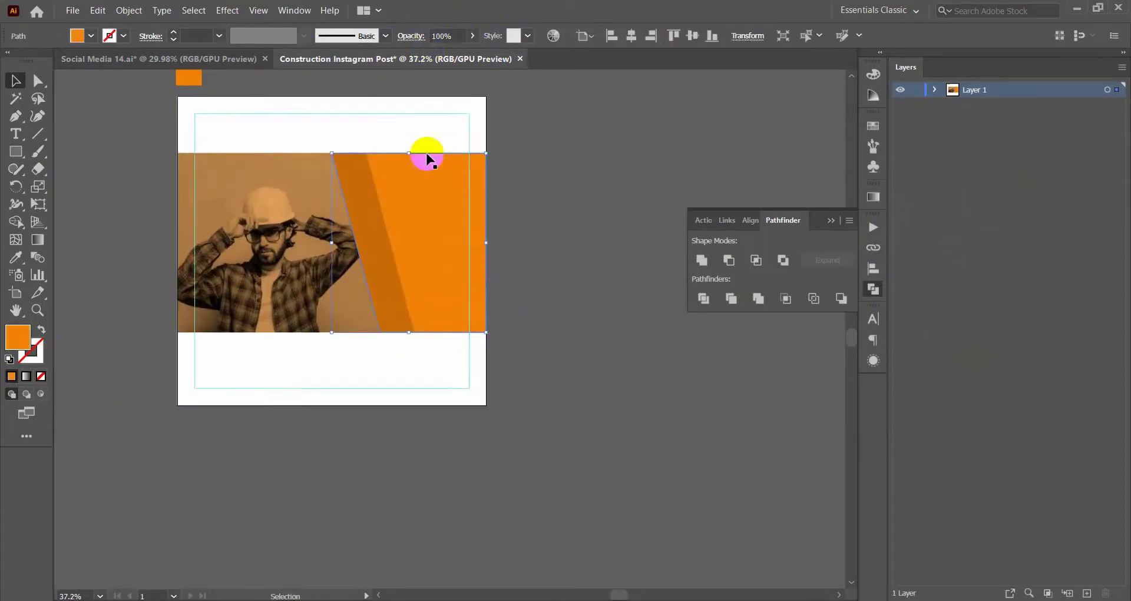
click(382, 193)
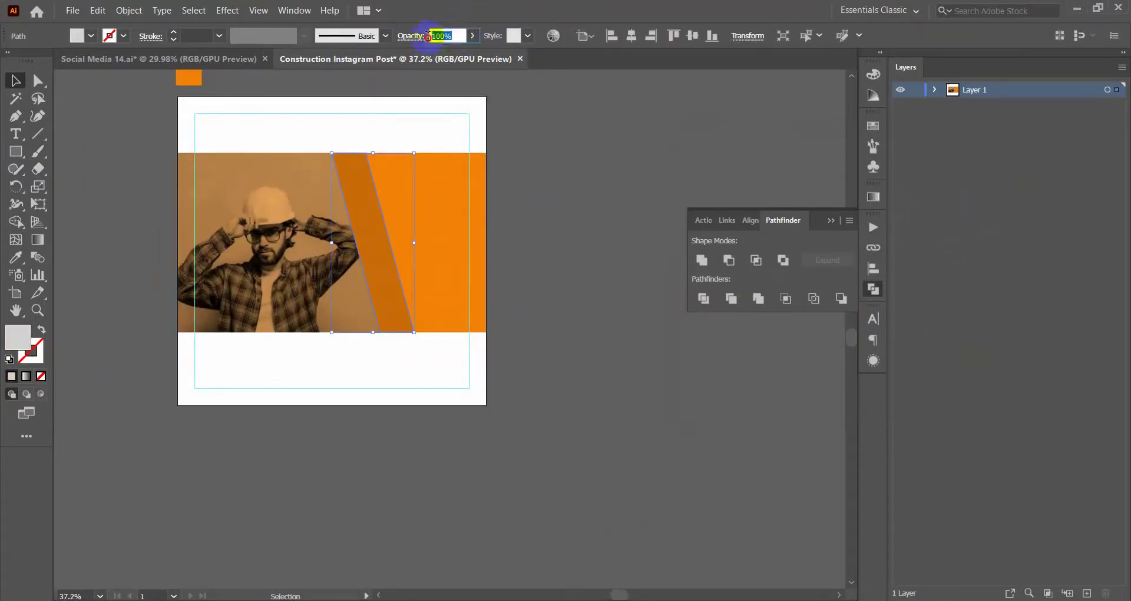
text(60)
key(Return)
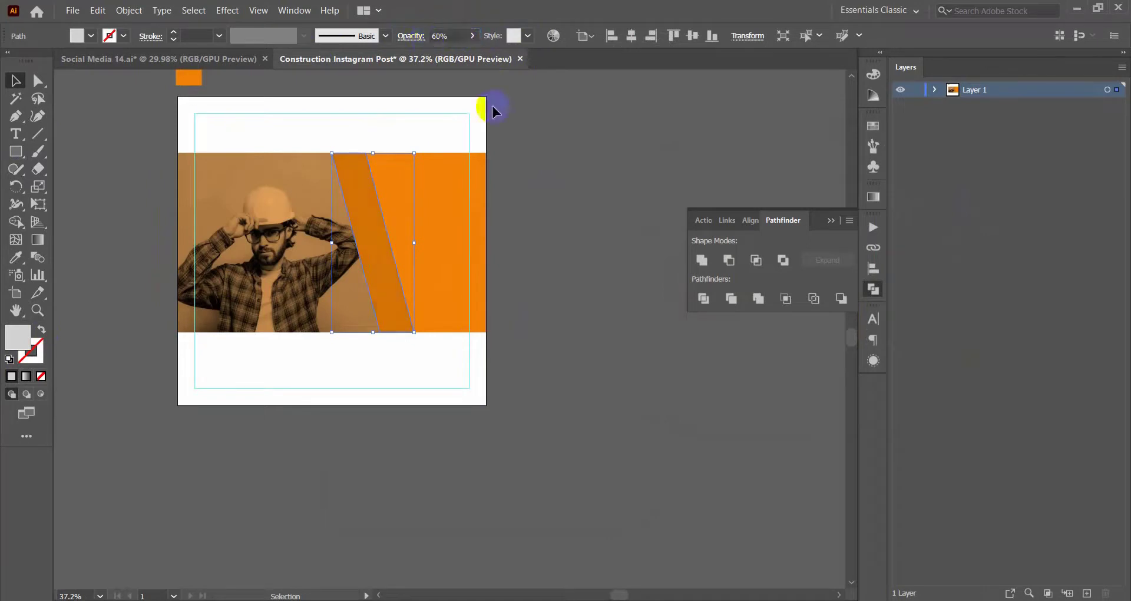
- Reduce the stripe's opacity further to 50% and place a copy at the band's right edge
click(593, 224)
key(z)
mouse_move(440, 175)
mouse_down()
mouse_move(370, 258)
mouse_move(419, 283)
mouse_up()
key(v)
click(371, 212)
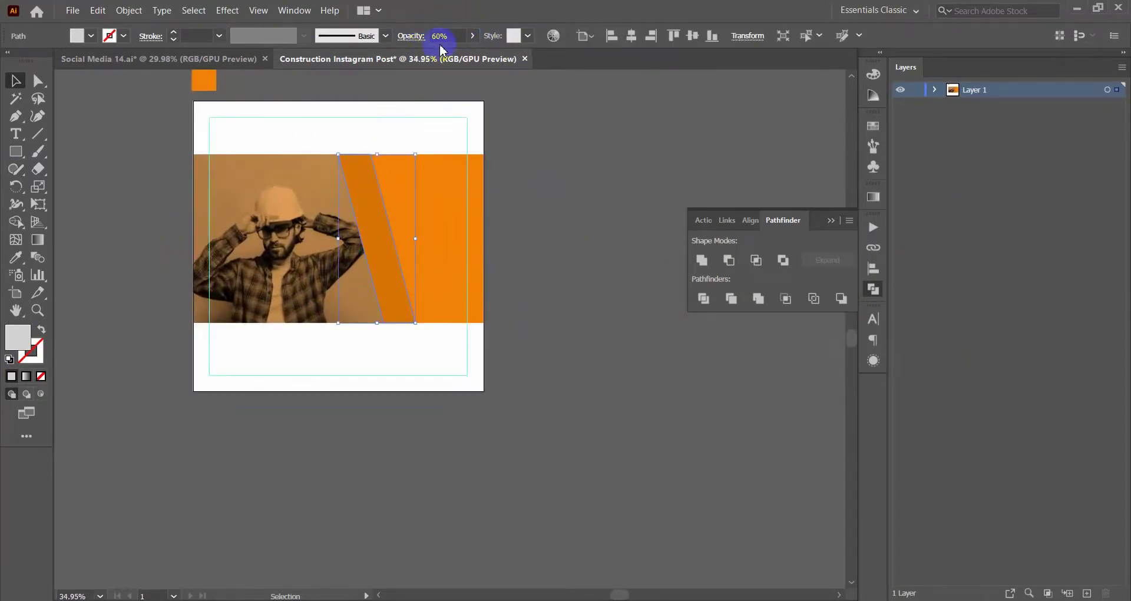
click(418, 37)
text(50)
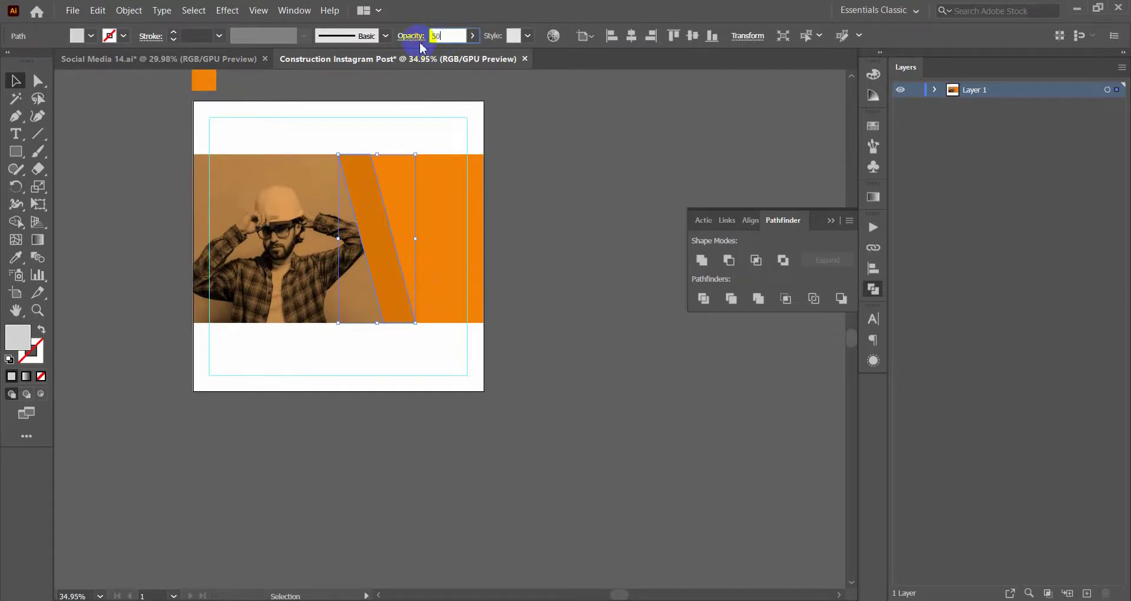
click(573, 238)
mouse_move(507, 218)
mouse_down()
mouse_move(523, 274)
mouse_move(458, 214)
mouse_up()
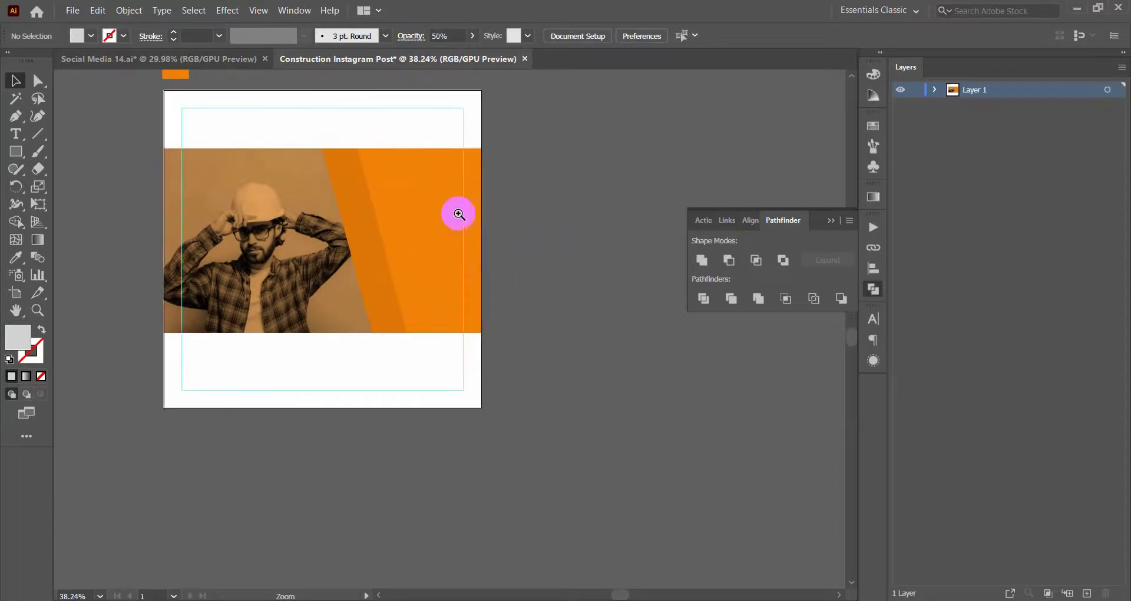
mouse_move(381, 204)
mouse_down()
mouse_move(487, 187)
mouse_move(487, 200)
mouse_up()
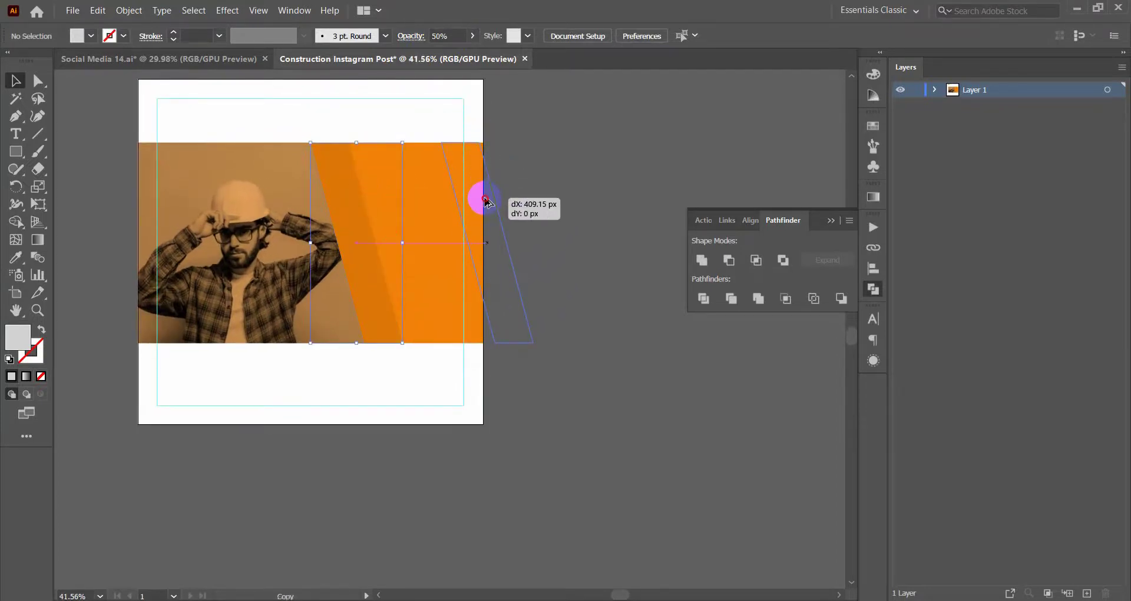
- Align the stripe copy to the band's right edge and pull its bottom-left anchor up onto the band
drag(486, 200, 484, 201)
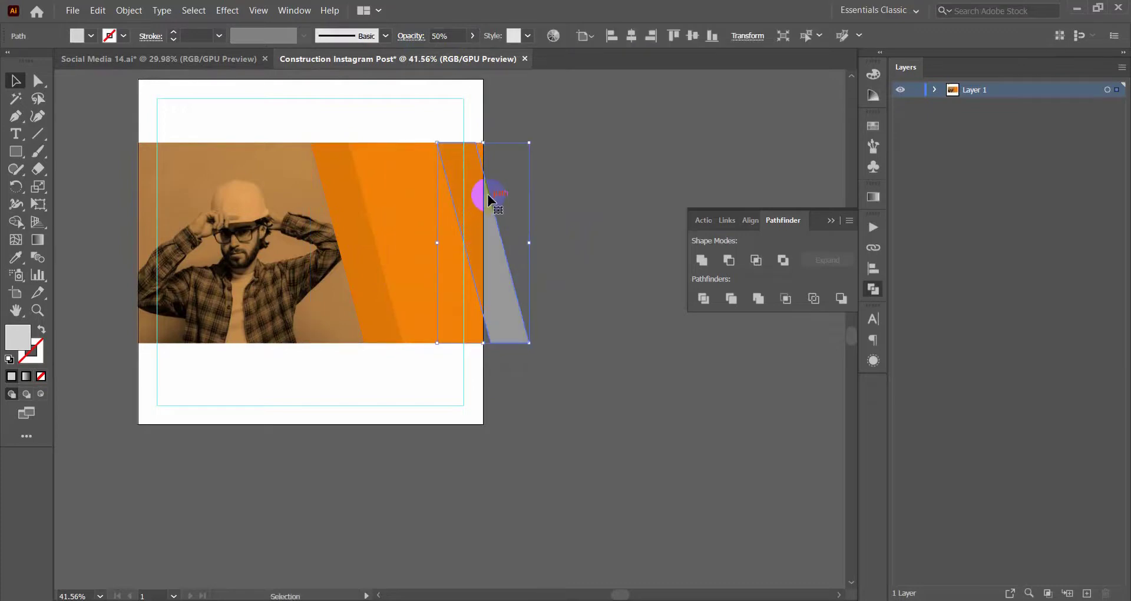
scroll(520, 189, up, 2)
scroll(501, 165, up, 3)
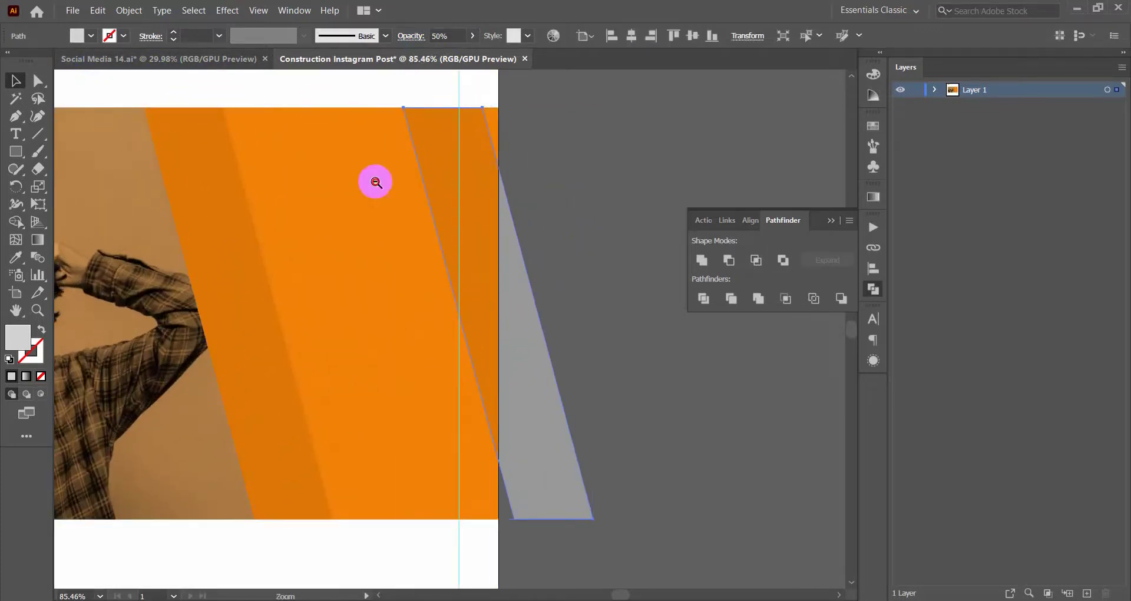
scroll(413, 212, down, 4)
click(38, 81)
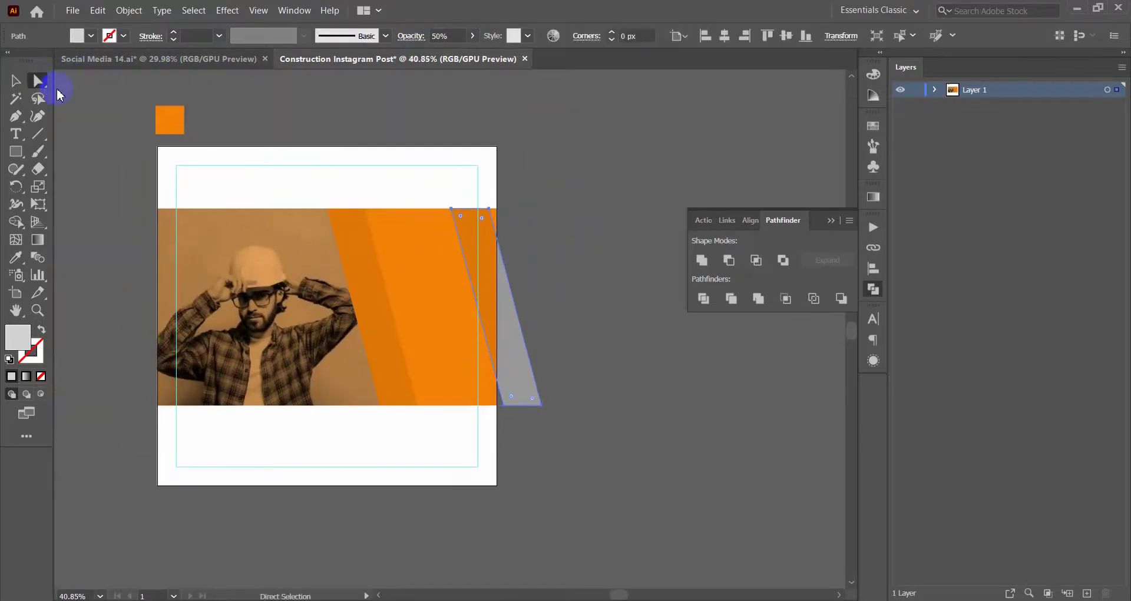
drag(490, 210, 496, 210)
click(504, 405)
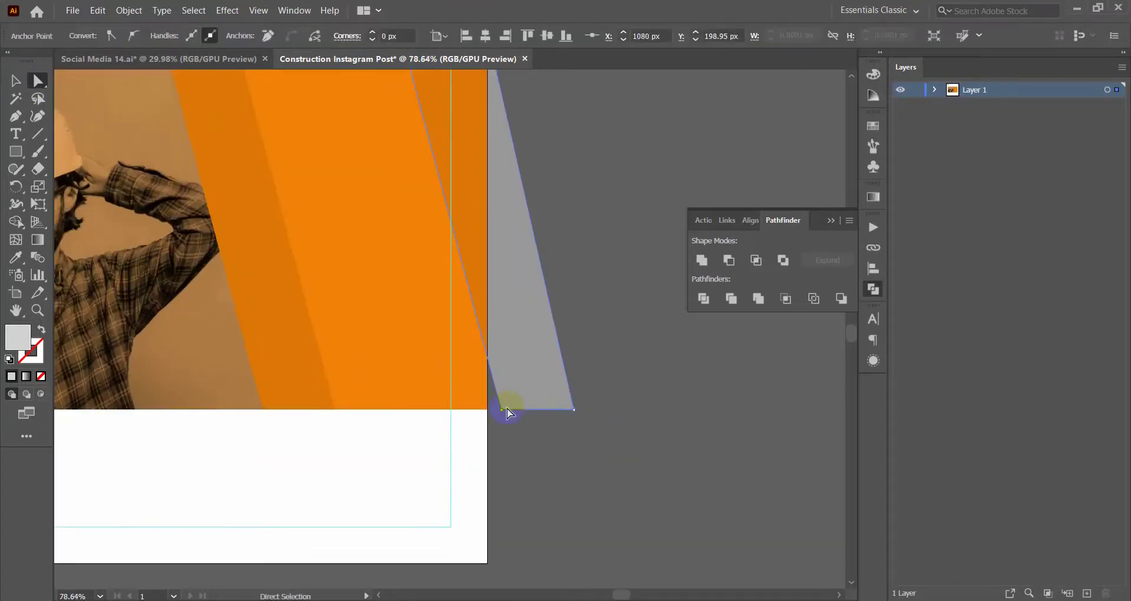
drag(500, 409, 486, 355)
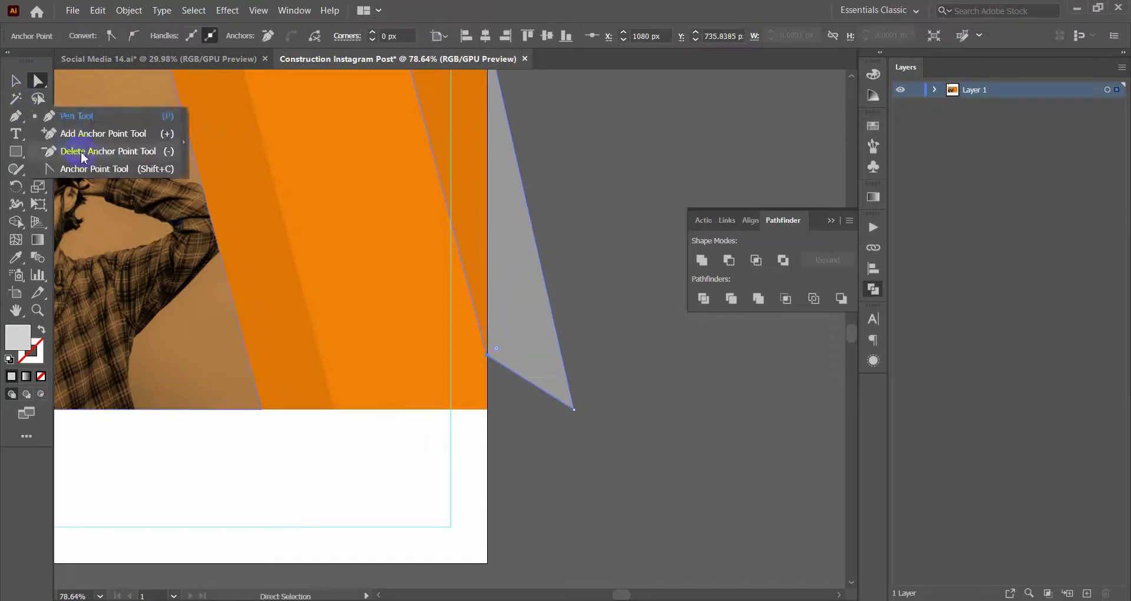
- Delete the copy's bottom-right anchor to leave a thin sliver, then make another stripe copy
drag(15, 118, 65, 149)
click(575, 413)
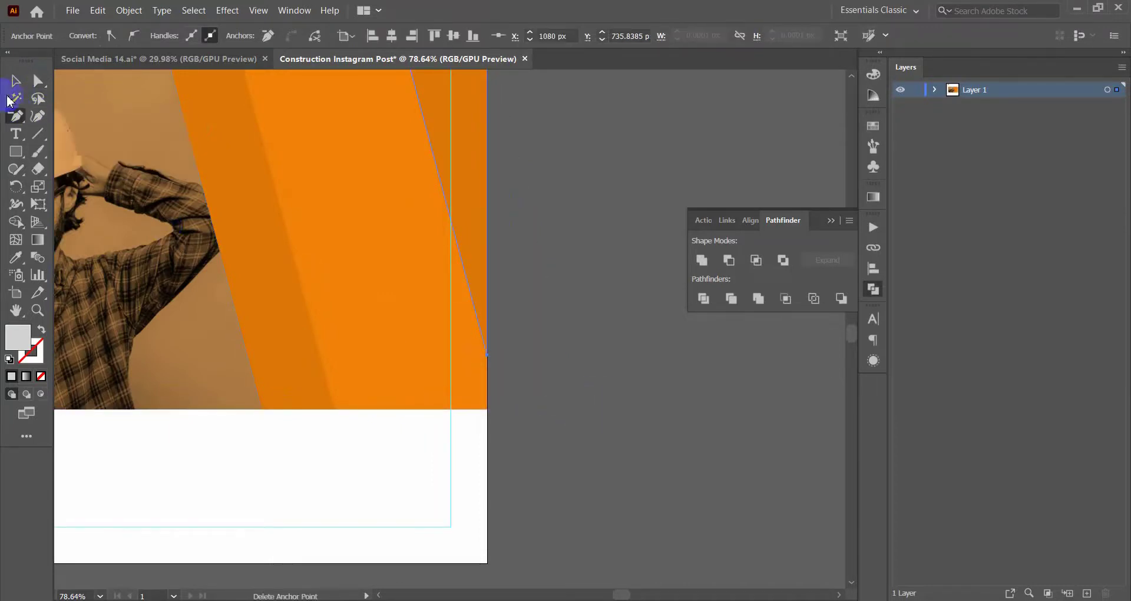
click(15, 80)
scroll(310, 169, down, 3)
drag(324, 285, 332, 292)
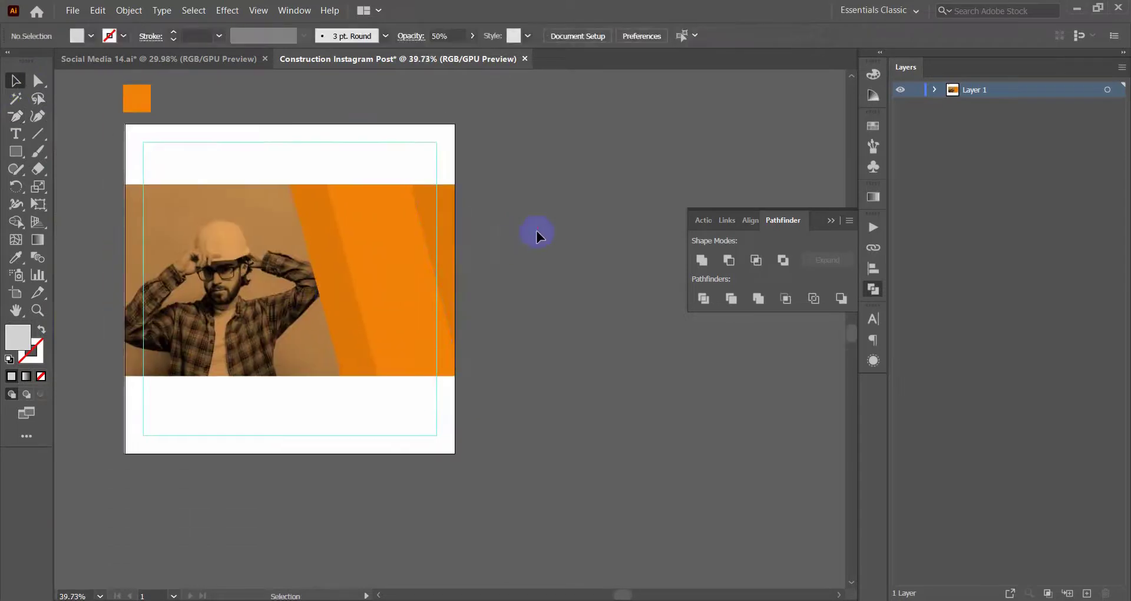
scroll(435, 184, up, 1)
- Stretch a stripe copy into a tall slanted panel on the right; draw a line along the band's top
drag(421, 208, 362, 153)
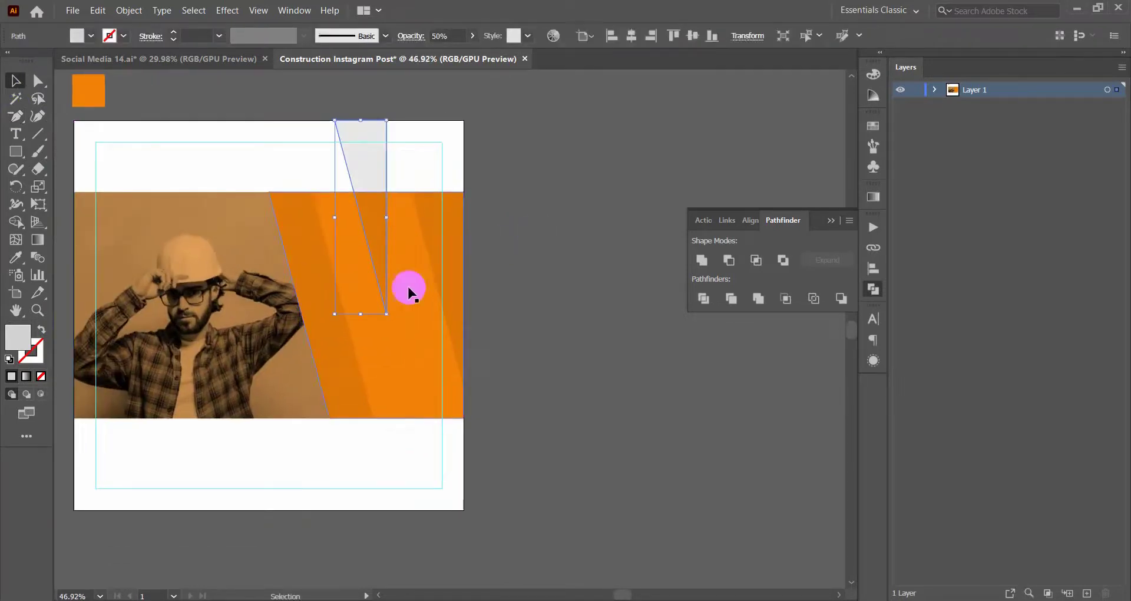
drag(394, 320, 666, 577)
scroll(565, 483, up, 2)
scroll(525, 430, up, 3)
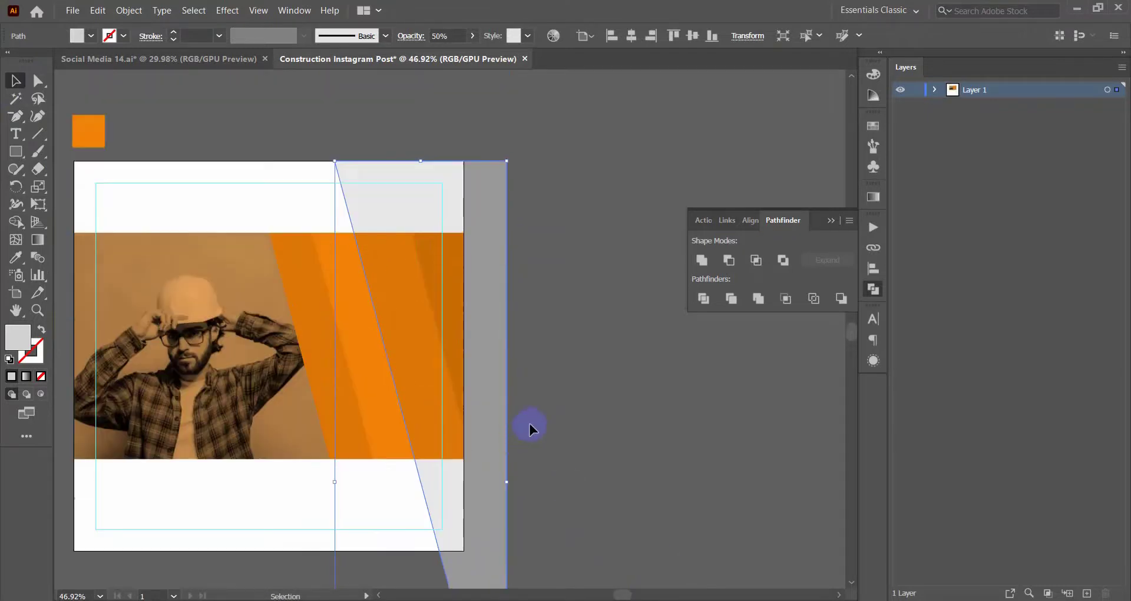
click(341, 238)
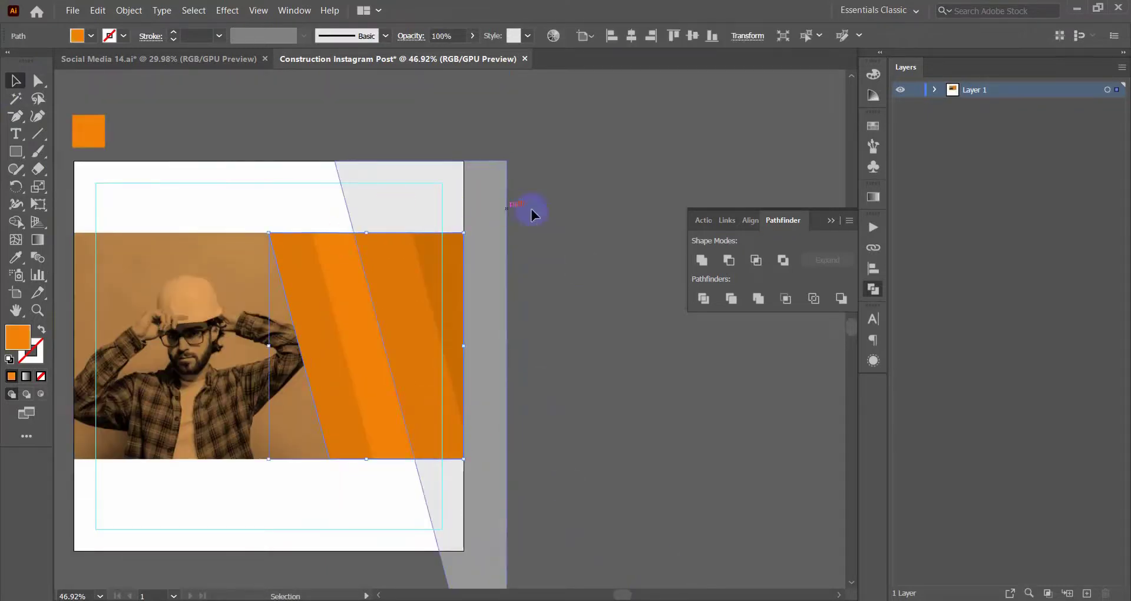
click(557, 204)
click(38, 133)
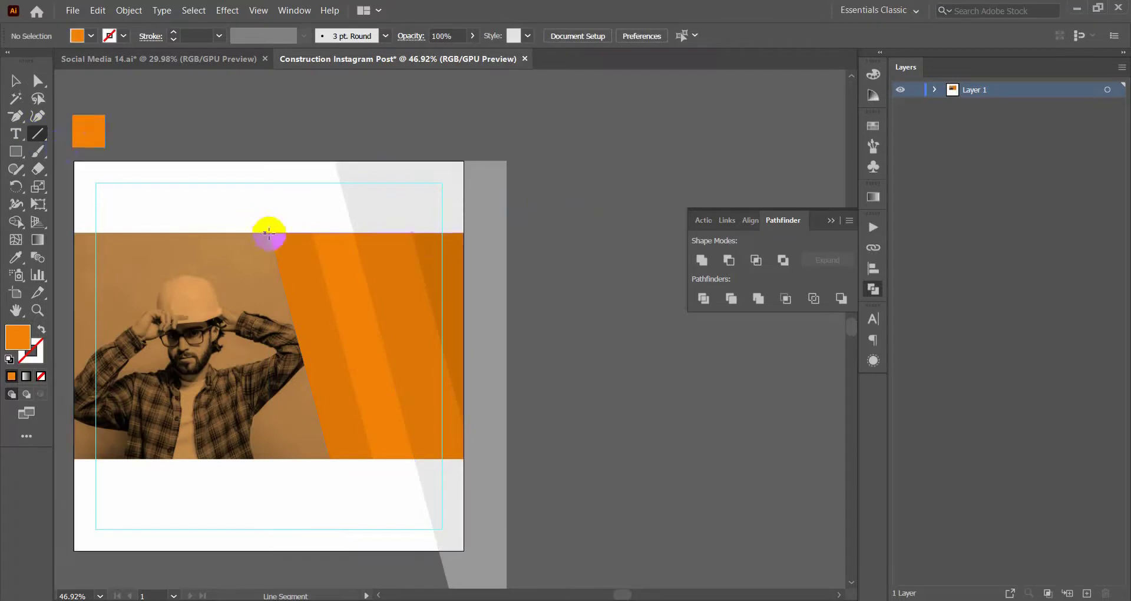
drag(268, 234, 585, 232)
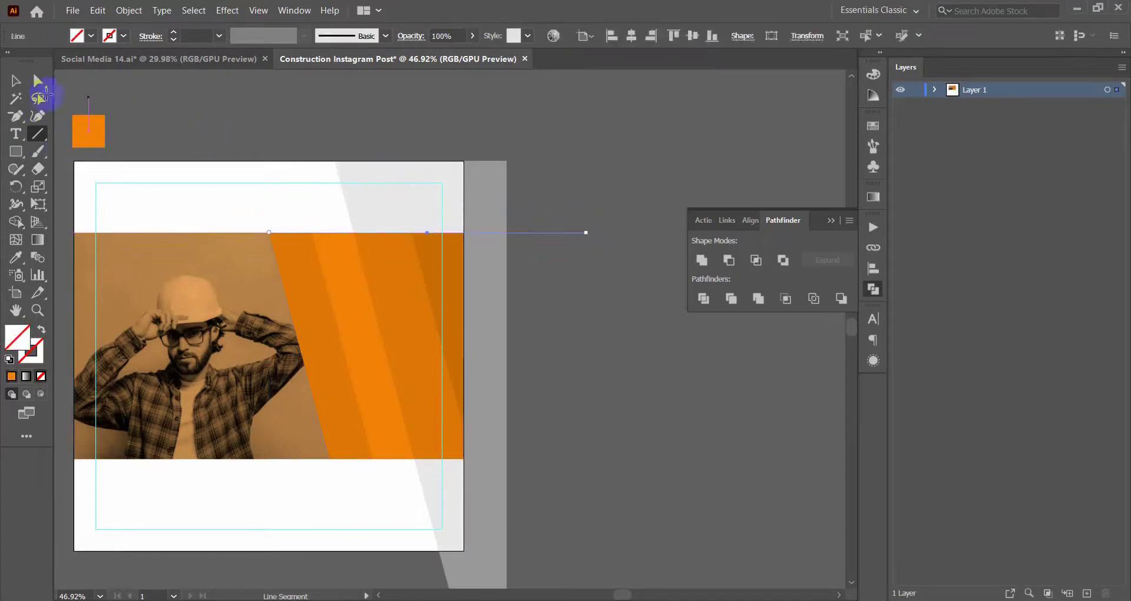
- Trim away the grey stripe below the line with Shape Builder and delete the line
click(15, 86)
drag(400, 194, 81, 198)
click(15, 221)
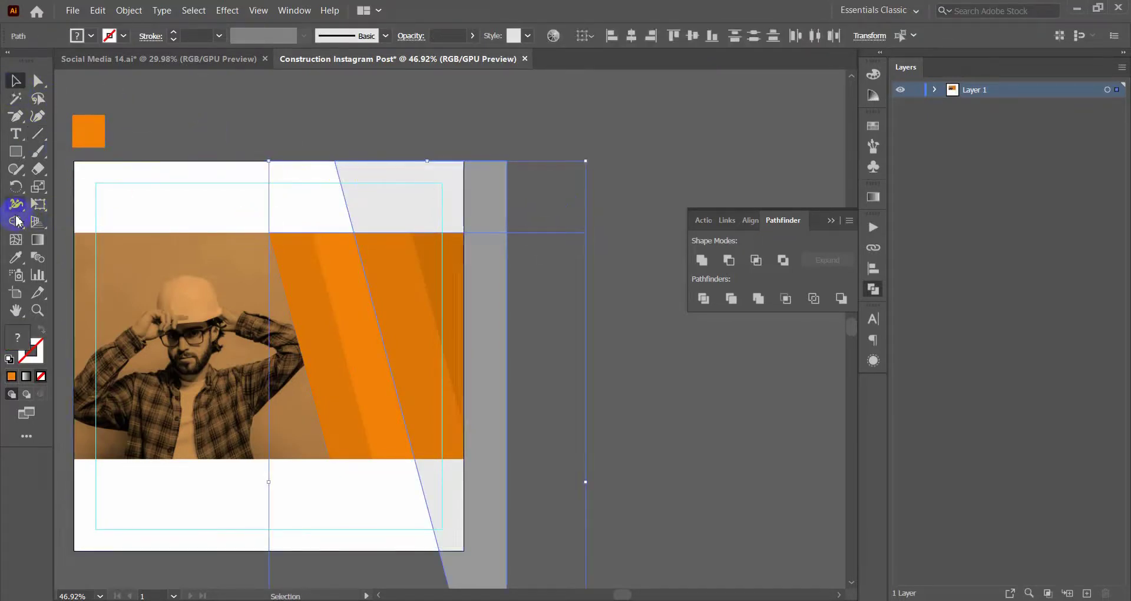
drag(507, 295, 470, 298)
click(16, 80)
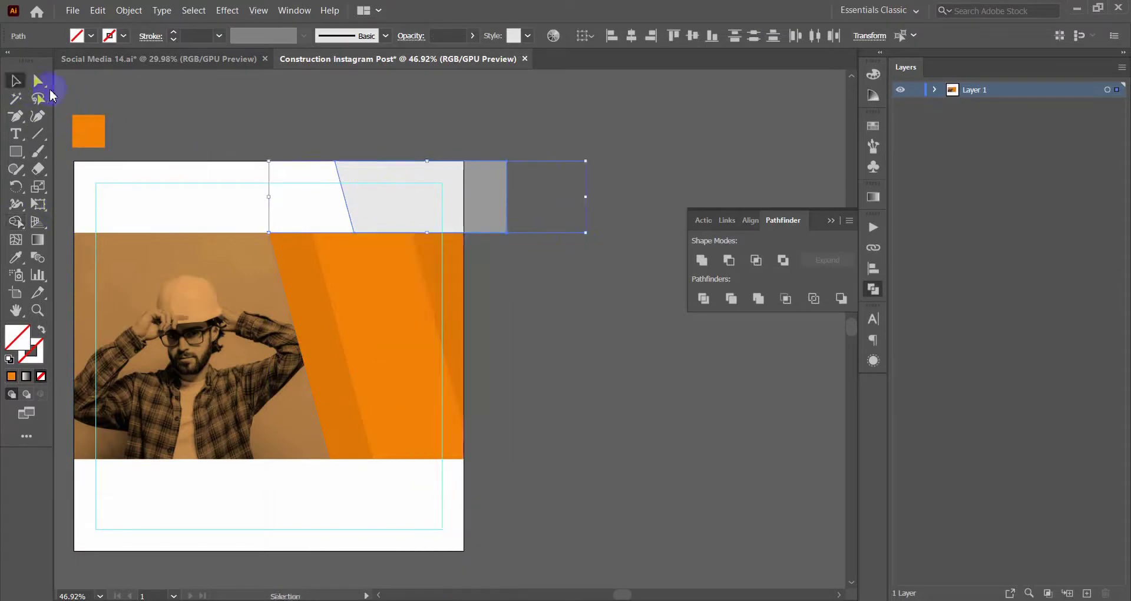
click(528, 204)
click(529, 234)
key(Delete)
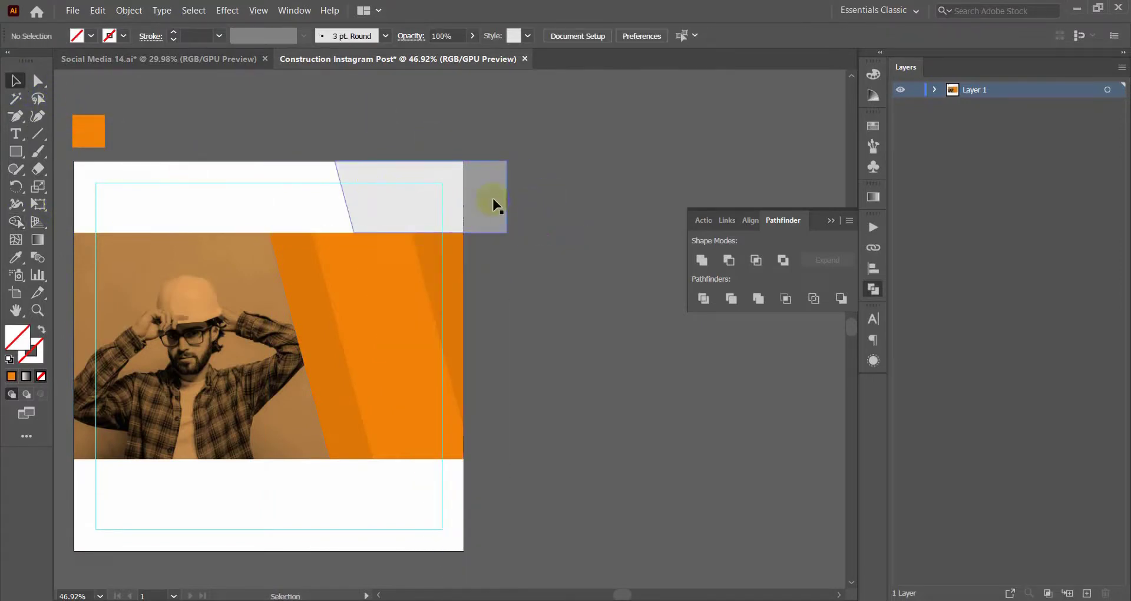
- Remove the grey piece extending beyond the artboard's right edge
click(497, 183)
shift+click(248, 176)
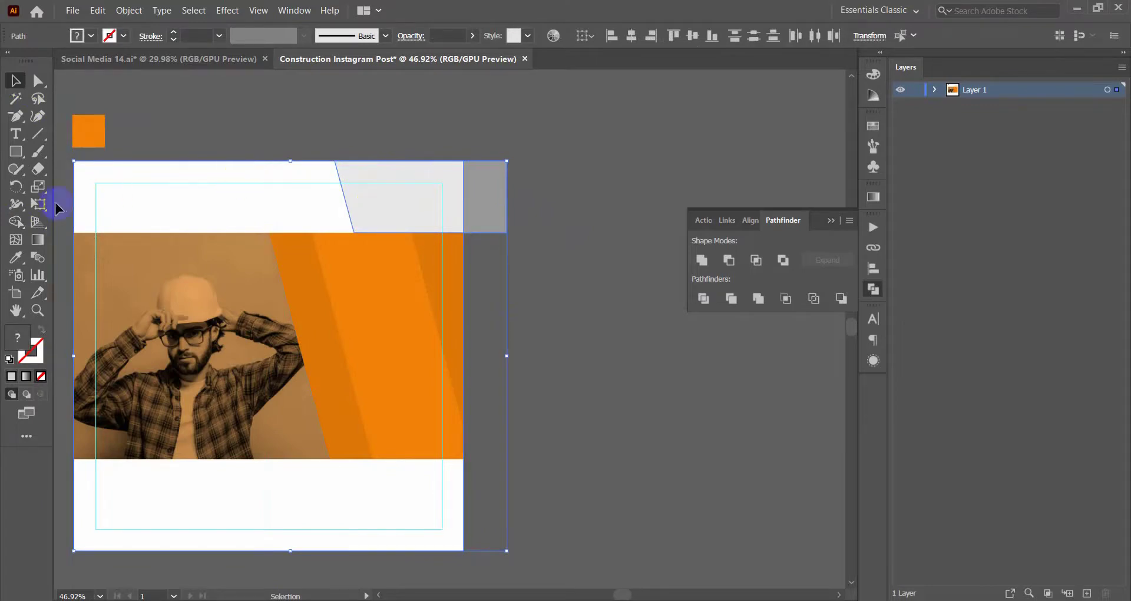
click(16, 222)
alt+click(499, 179)
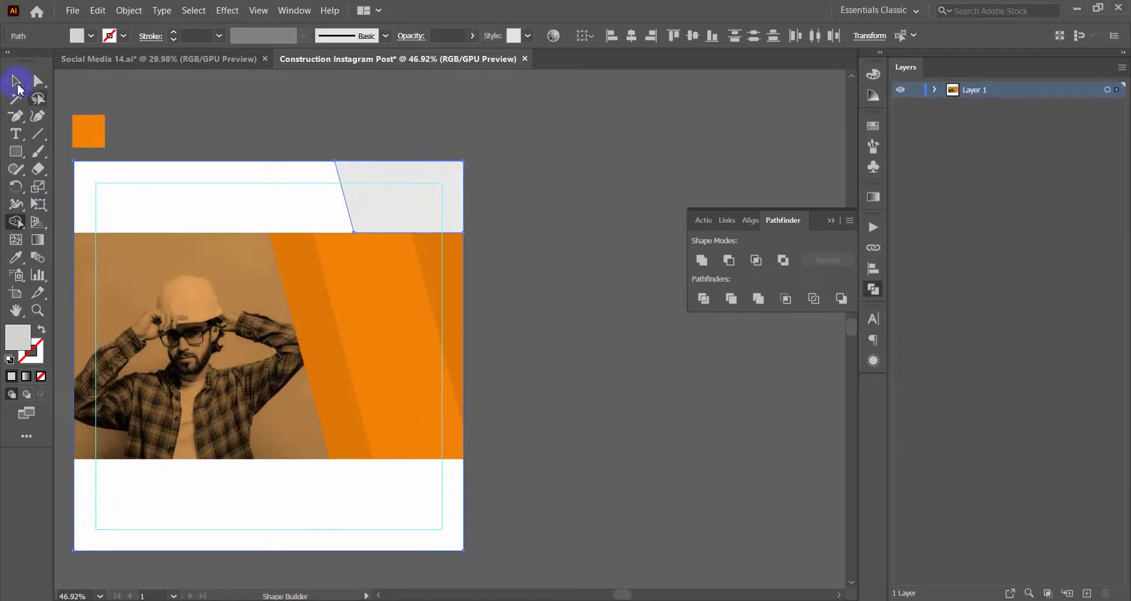
click(16, 80)
click(336, 128)
- Place a stripe copy in the bottom white area and trim off the part below the artboard
mouse_move(445, 196)
mouse_down()
mouse_move(360, 243)
mouse_move(447, 252)
mouse_move(351, 372)
mouse_up()
scroll(392, 387, up, 3)
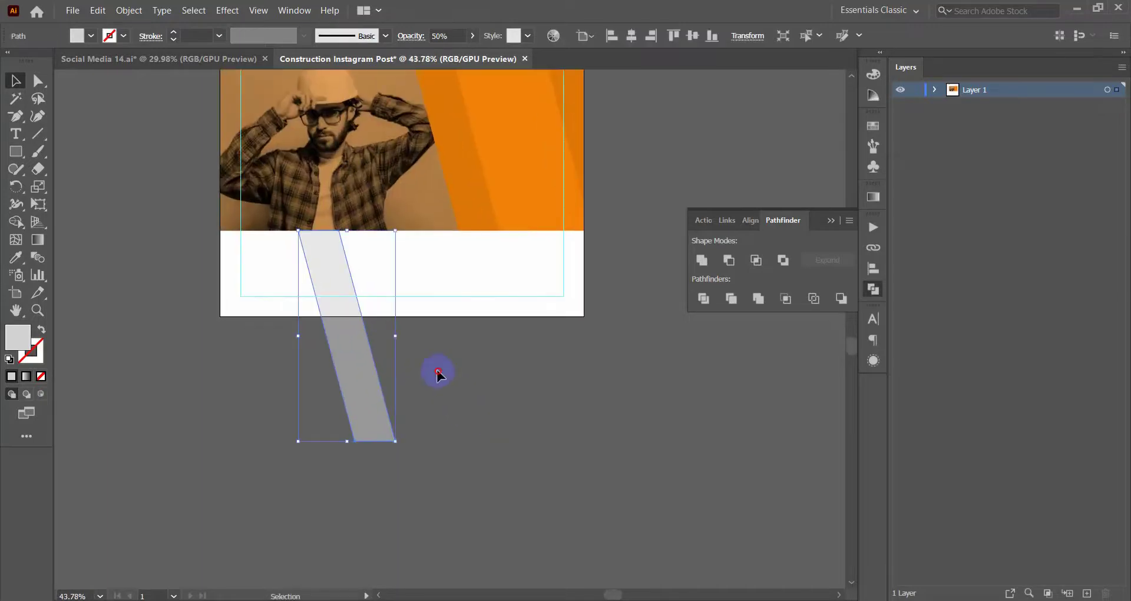
key(ctrl+a)
click(16, 221)
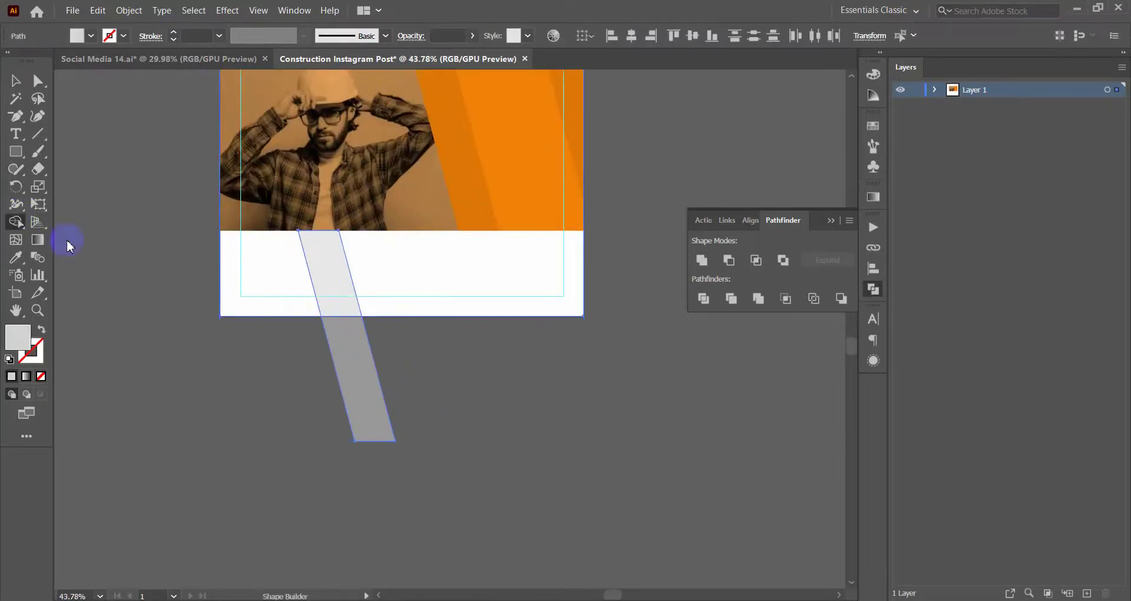
alt+click(379, 382)
click(16, 81)
click(442, 372)
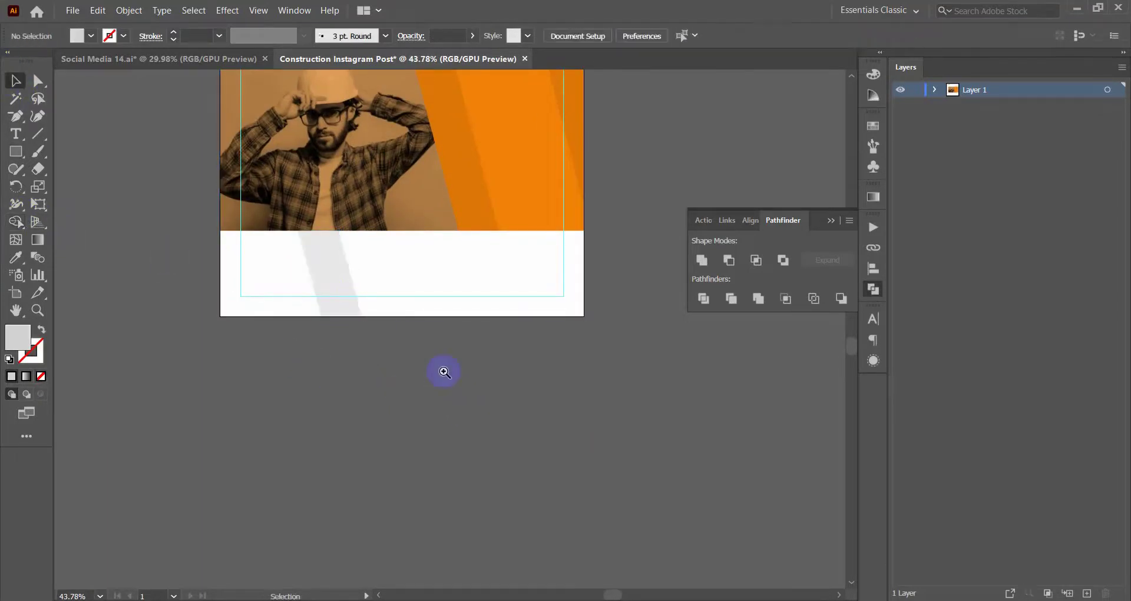
scroll(336, 377, down, 3)
mouse_move(344, 379)
mouse_down()
mouse_move(512, 338)
mouse_move(412, 336)
mouse_up()
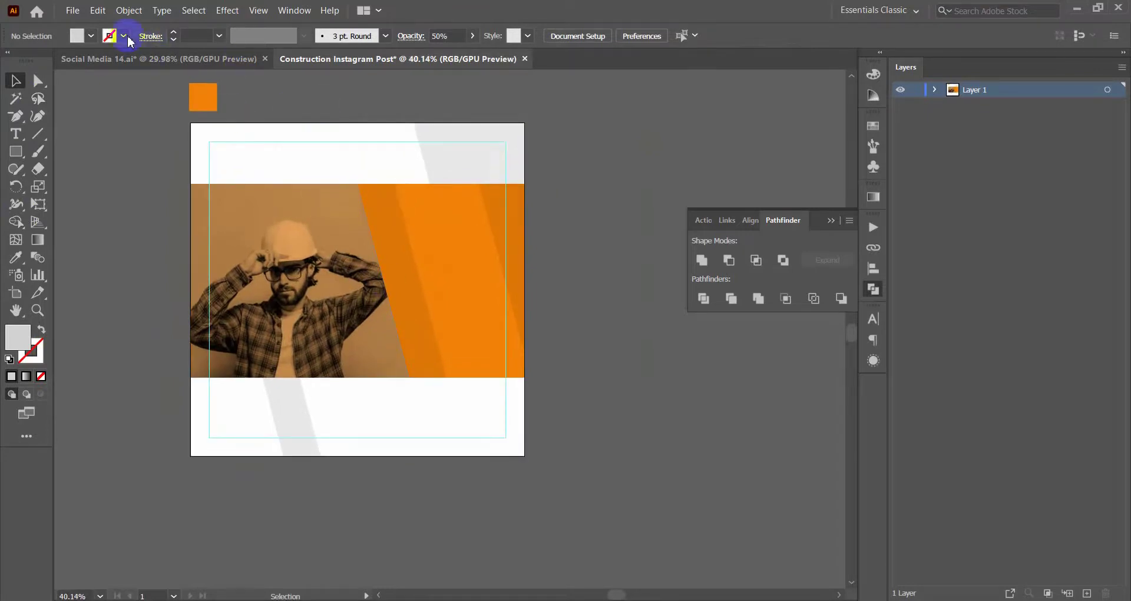
- Ungroup the Social Media 14.ai template and copy its 'WE BUILD YOUR DREAM HOME' headline into the post
click(188, 59)
right_click(277, 255)
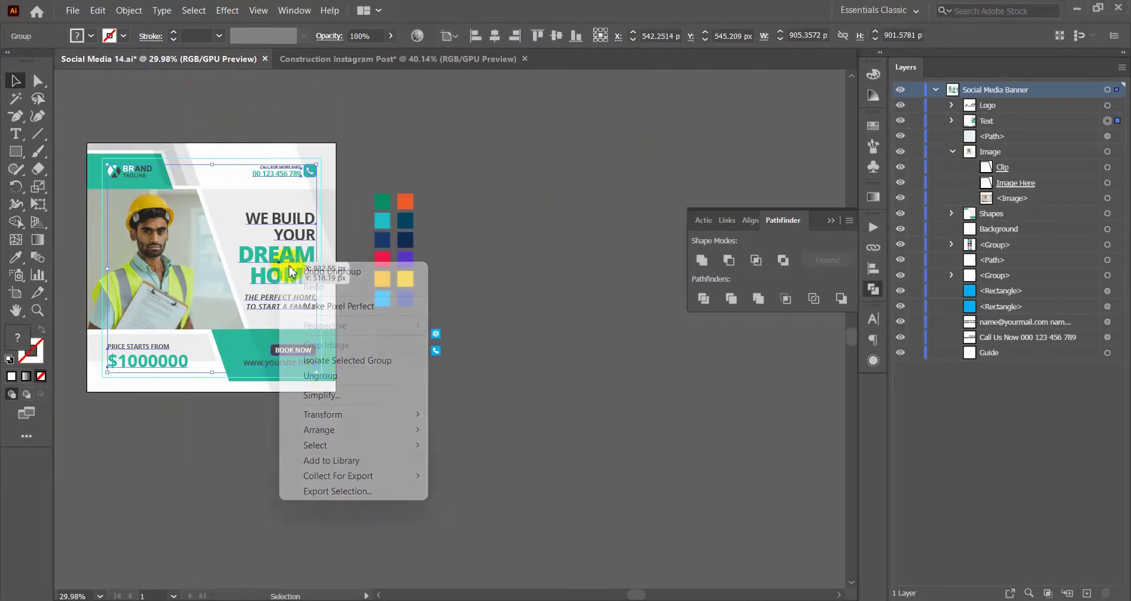
click(319, 375)
click(586, 259)
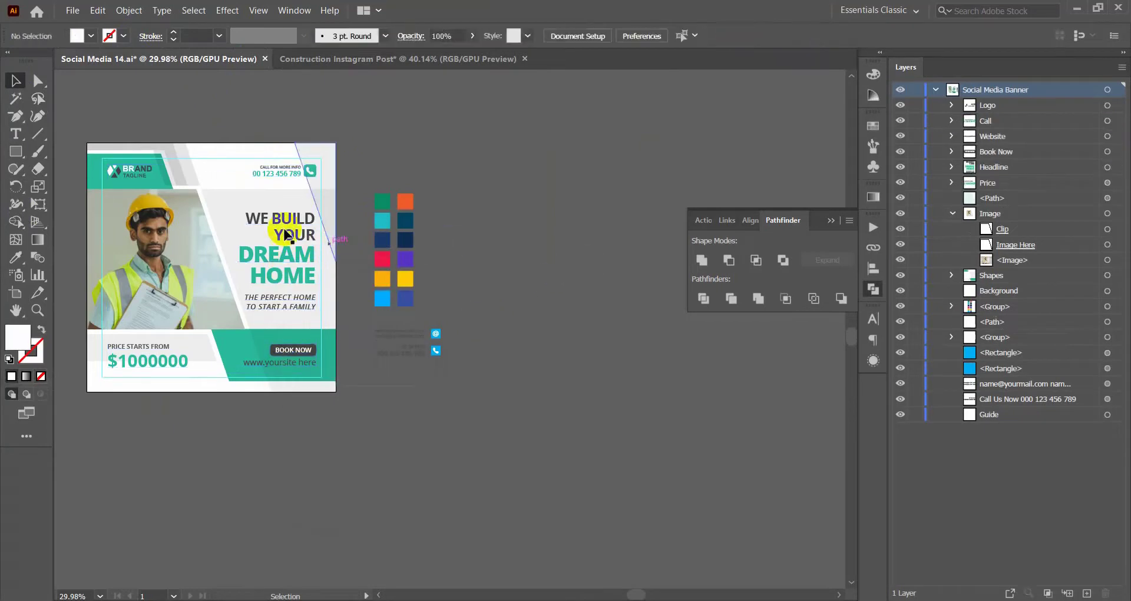
mouse_move(291, 215)
mouse_down()
mouse_move(428, 175)
mouse_move(449, 55)
mouse_move(597, 263)
mouse_move(369, 230)
mouse_move(294, 172)
mouse_up()
key(t)
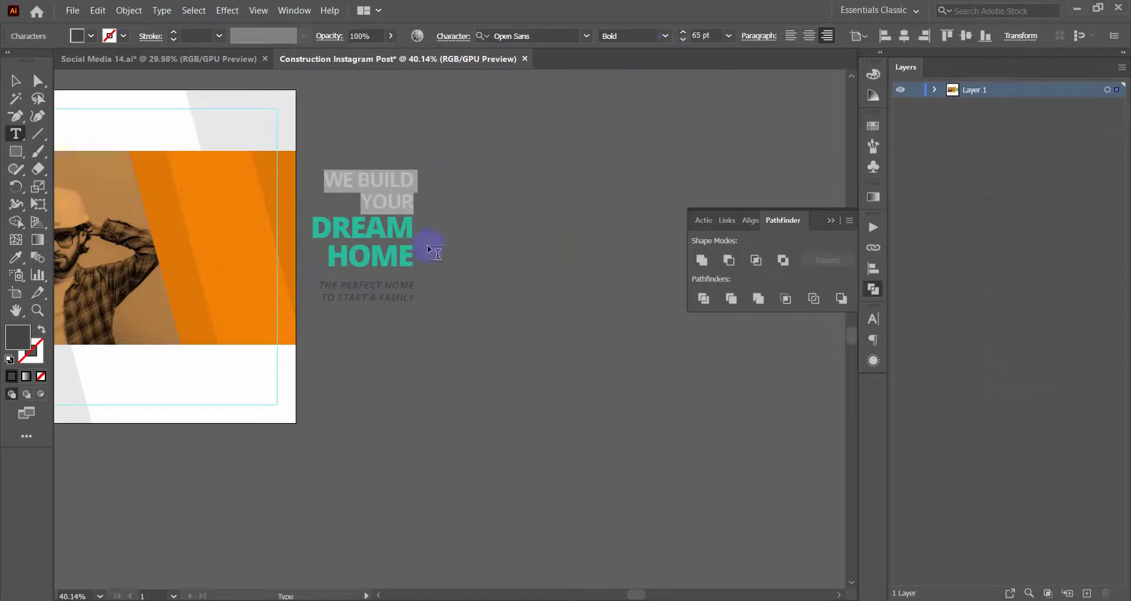
- Set the two tagline lines of the headline to 33 pt
drag(411, 256, 288, 221)
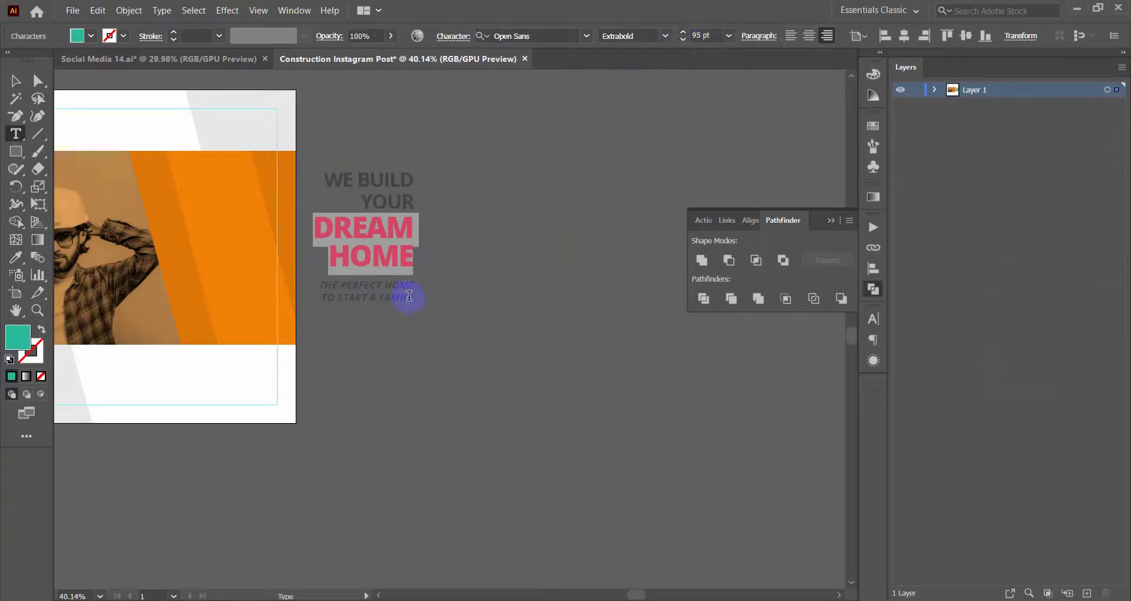
drag(411, 296, 254, 275)
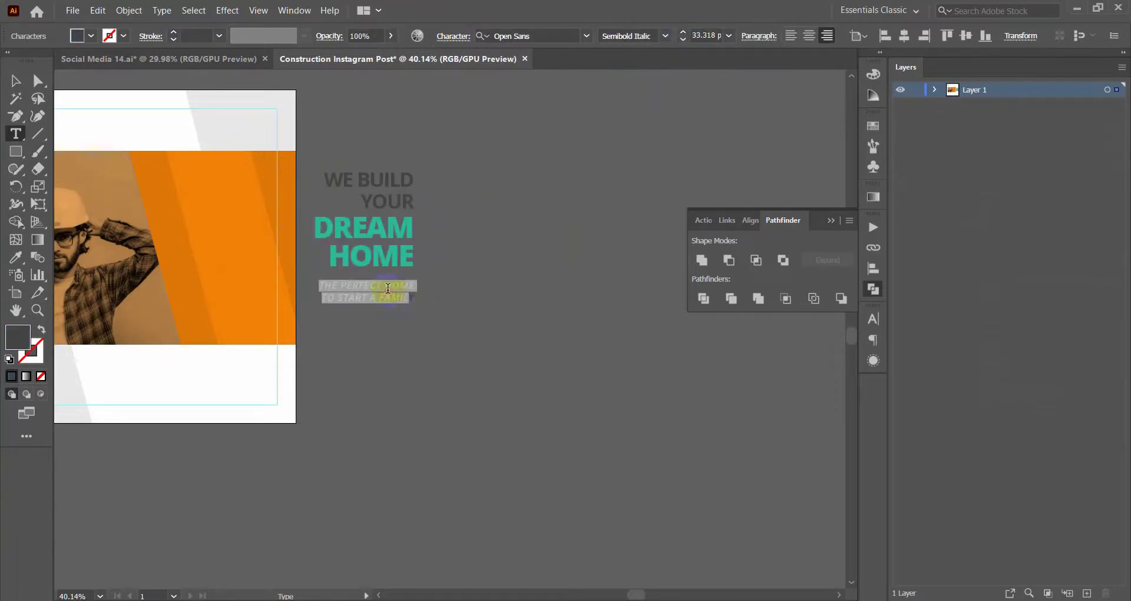
triple_click(388, 289)
drag(414, 298, 282, 279)
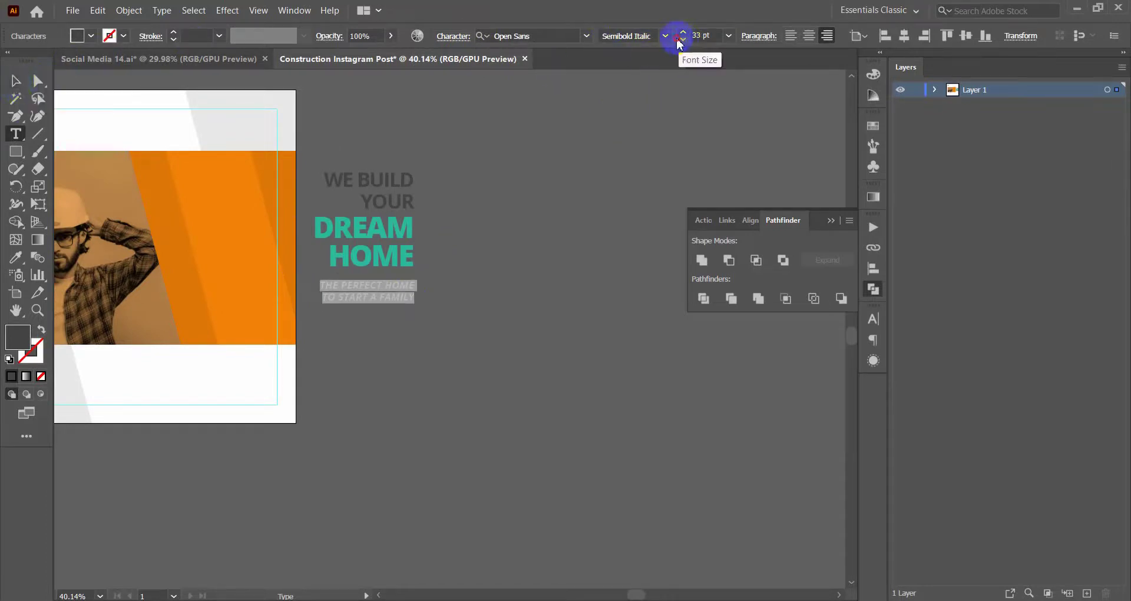
click(15, 81)
click(555, 229)
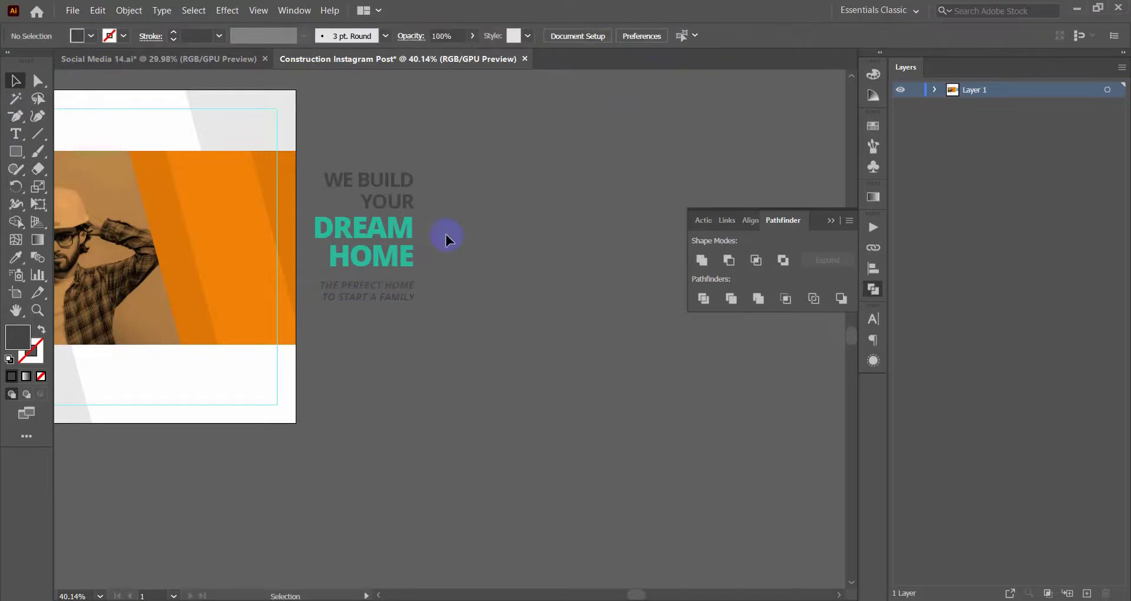
- Make the headline white and move it onto the right side of the orange band
click(411, 237)
click(91, 36)
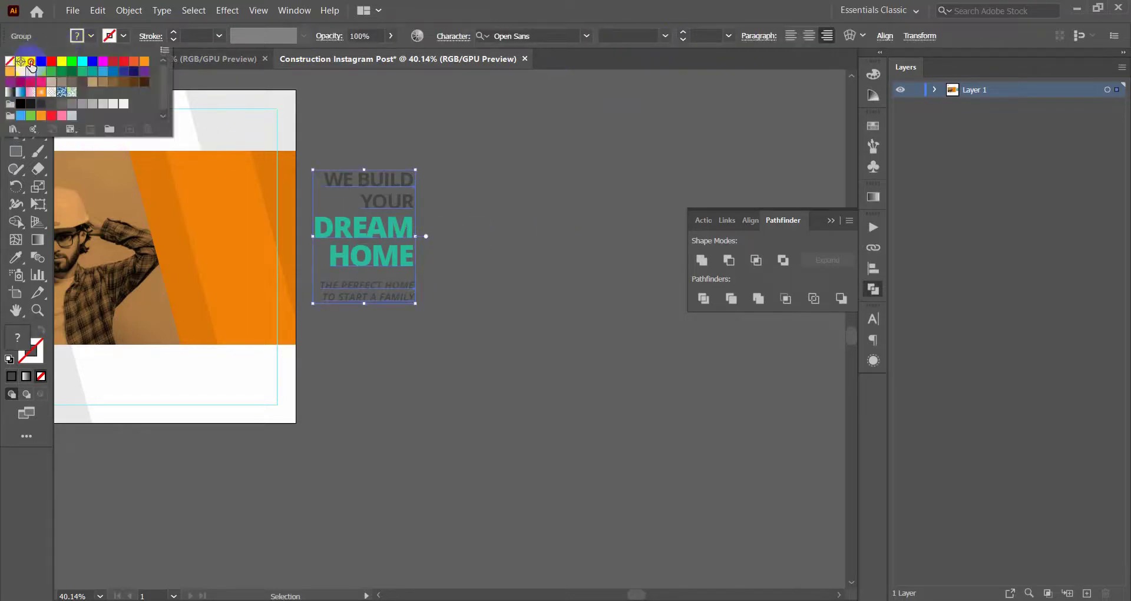
click(31, 62)
click(258, 192)
scroll(257, 192, up, 1)
drag(542, 238, 430, 255)
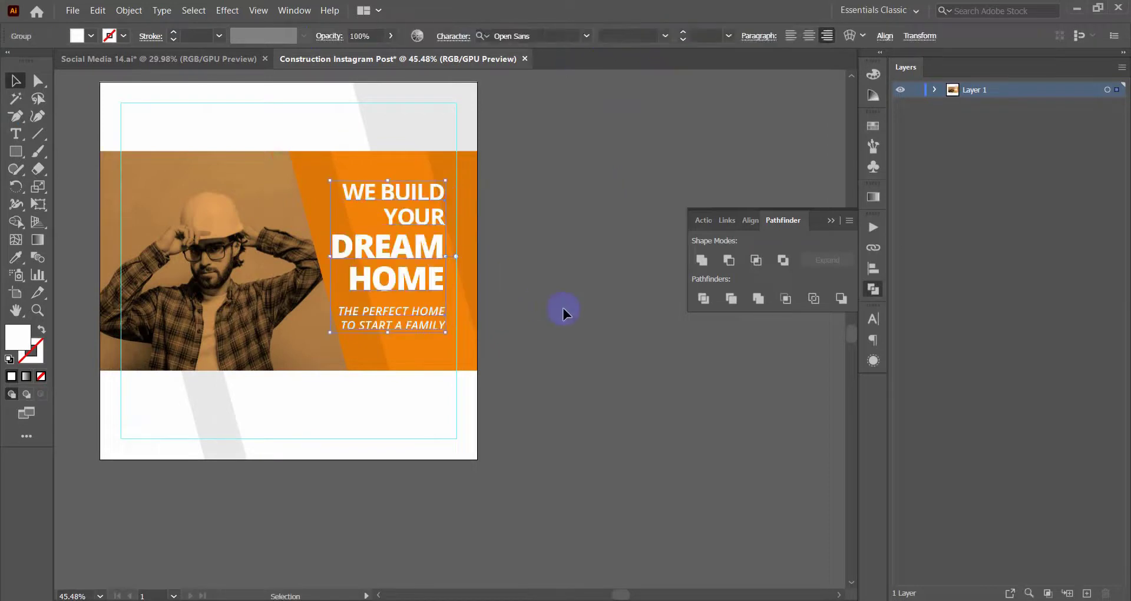
mouse_move(369, 324)
mouse_down()
mouse_move(252, 298)
mouse_move(308, 306)
mouse_move(369, 291)
mouse_up()
- Nudge the headline group slightly to the right on the orange band
click(369, 290)
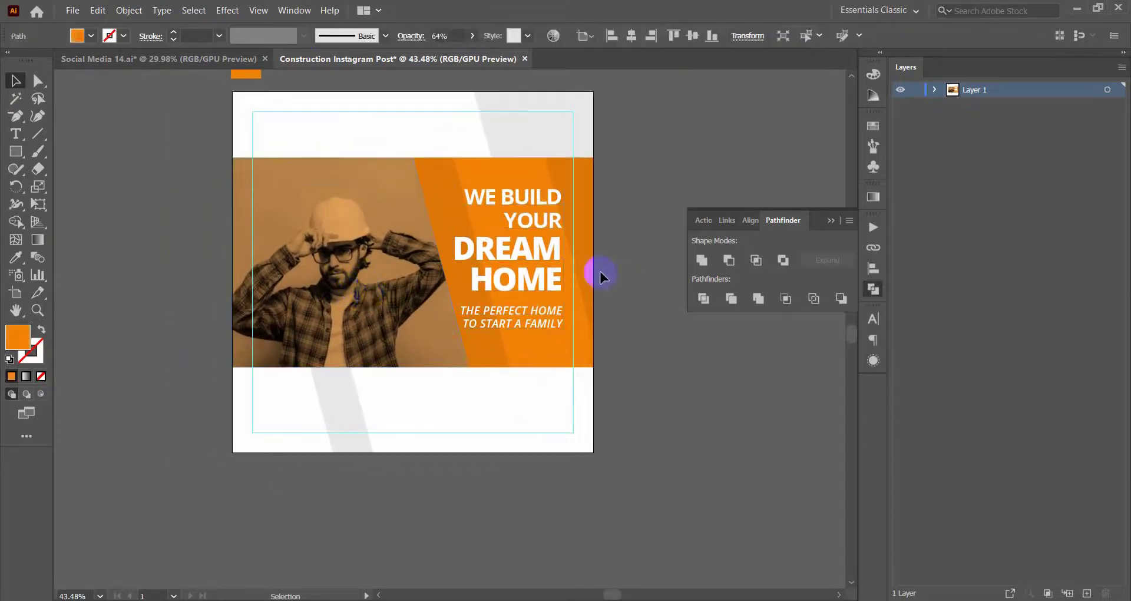
click(600, 272)
scroll(625, 271, up, 3)
drag(536, 257, 541, 258)
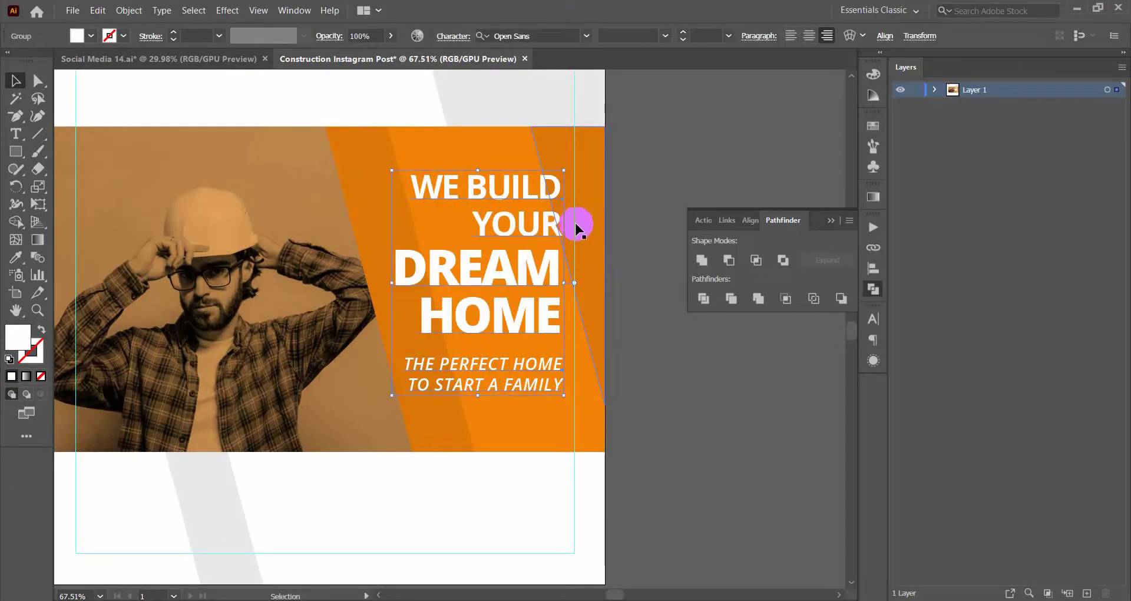
click(648, 309)
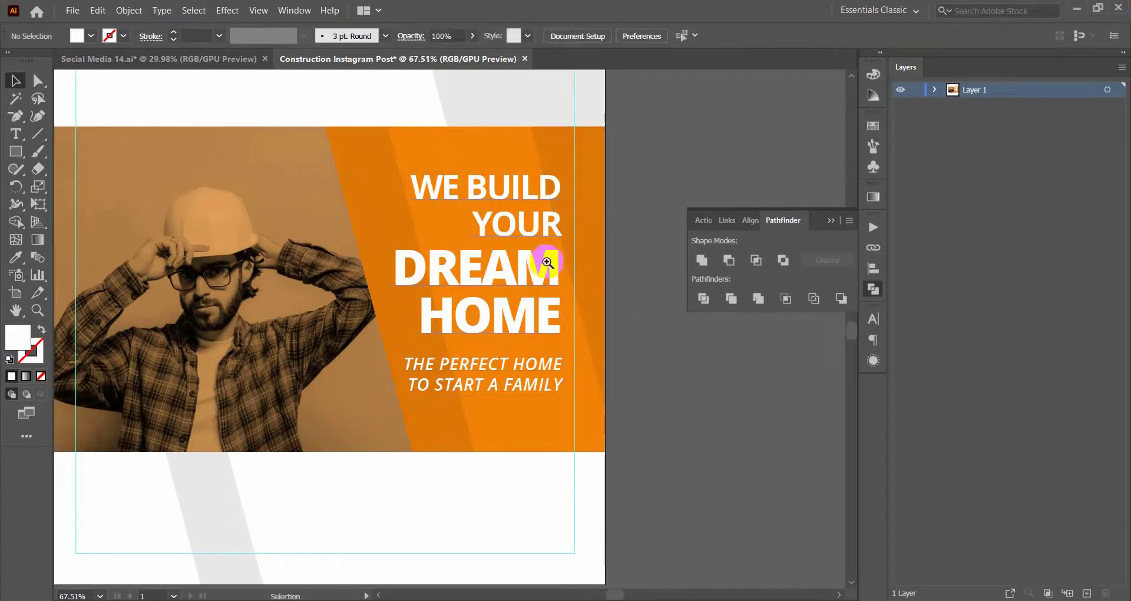
scroll(530, 265, down, 3)
scroll(455, 270, up, 1)
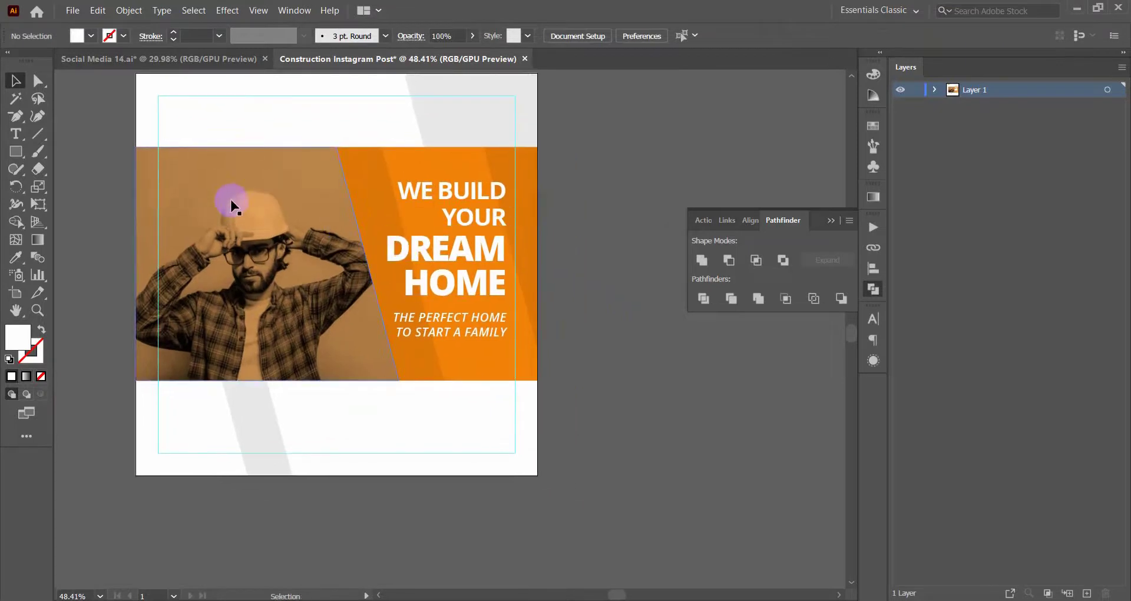
- Tighten the leading of DREAM to 93 pt and HOME to 90 pt
click(16, 142)
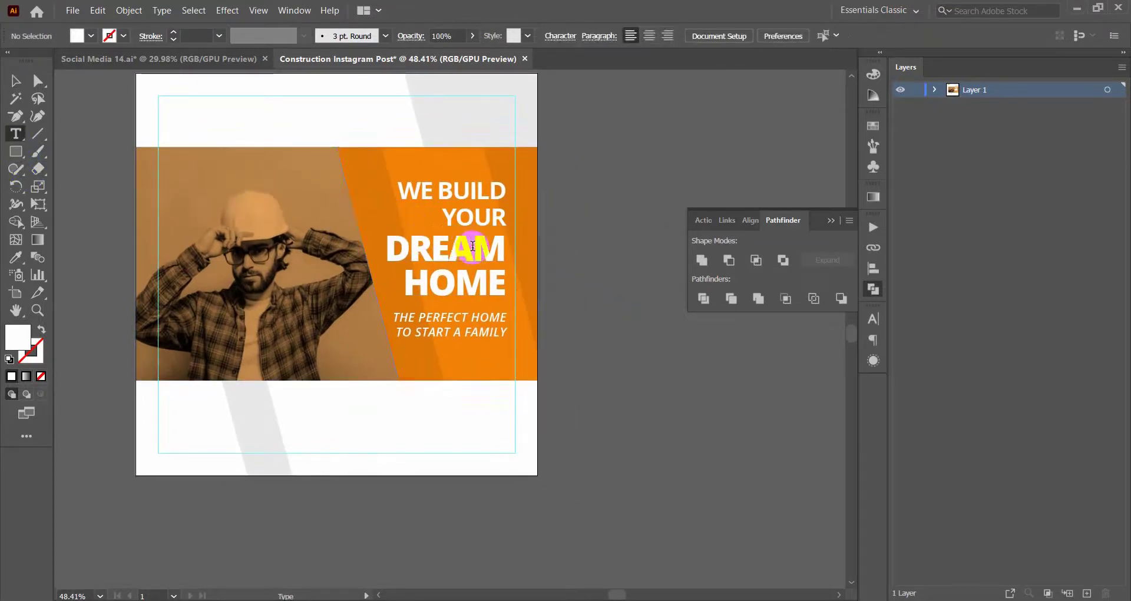
double_click(472, 249)
click(874, 319)
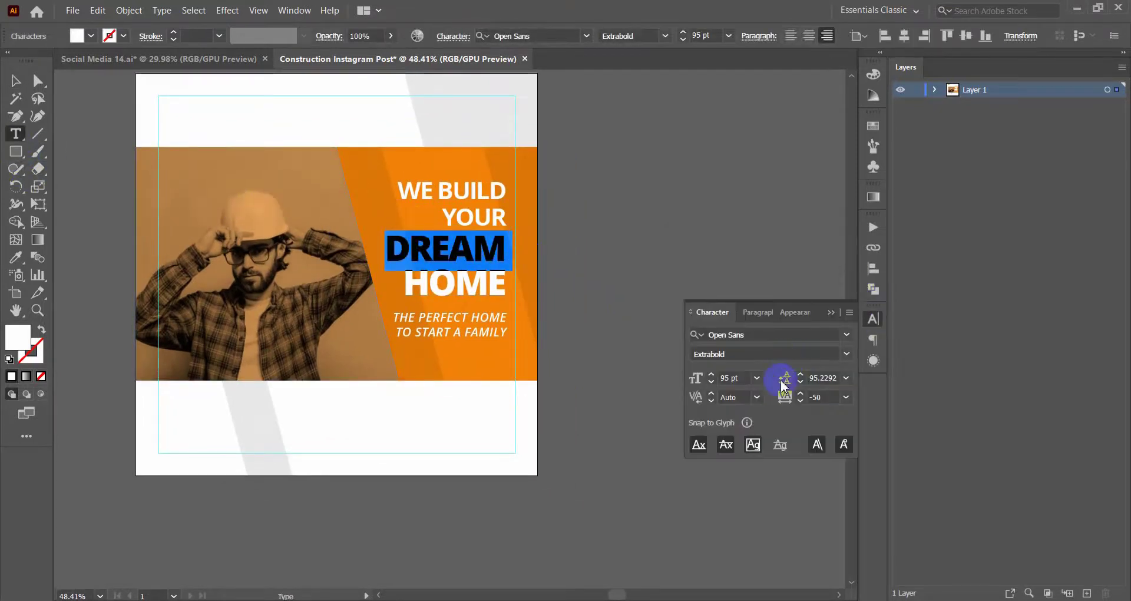
click(801, 382)
click(801, 381)
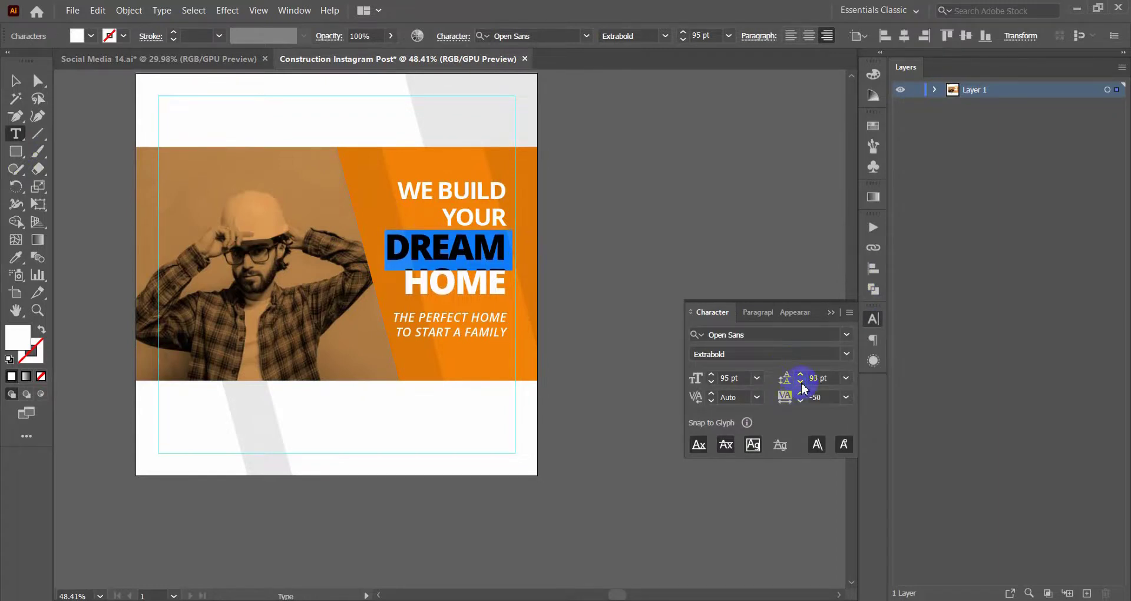
double_click(483, 271)
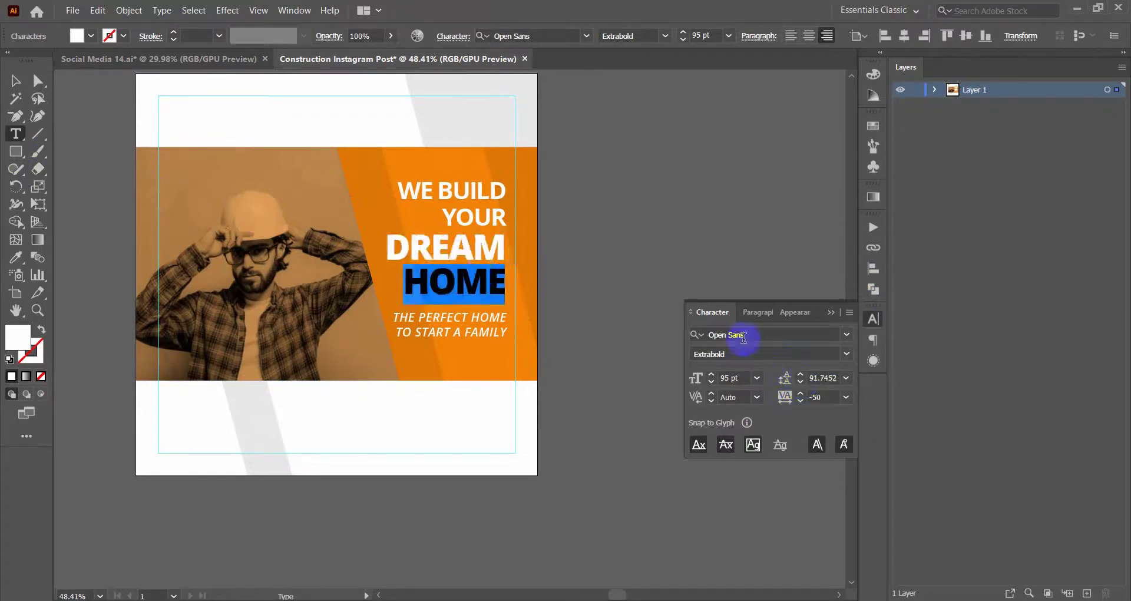
click(801, 382)
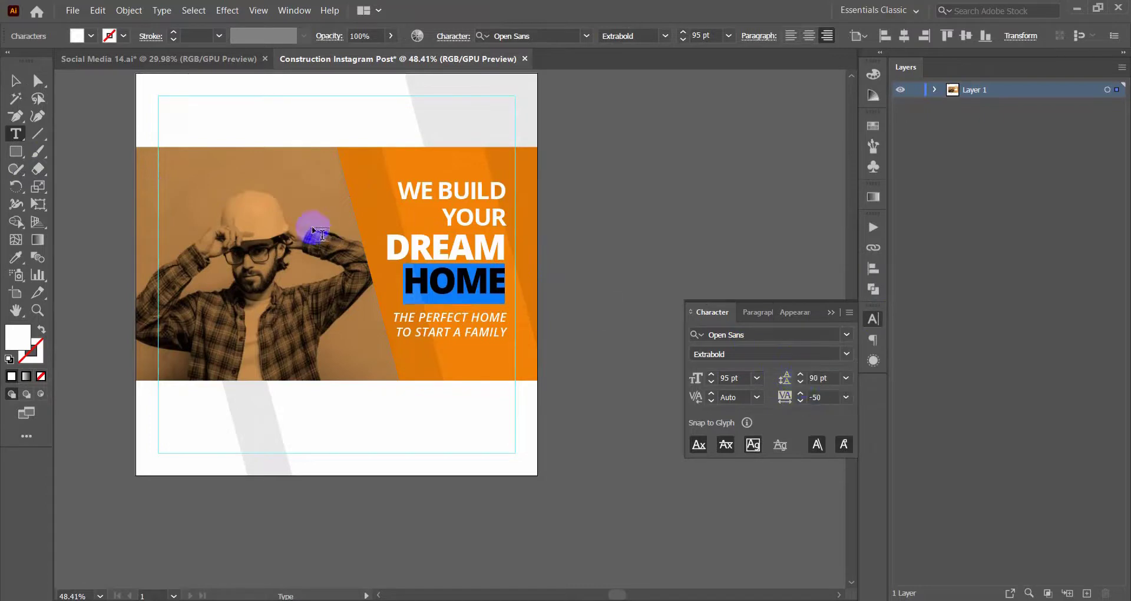
click(13, 83)
- Give the DREAM HOME lines a near-black fill from the Control bar swatches
click(440, 222)
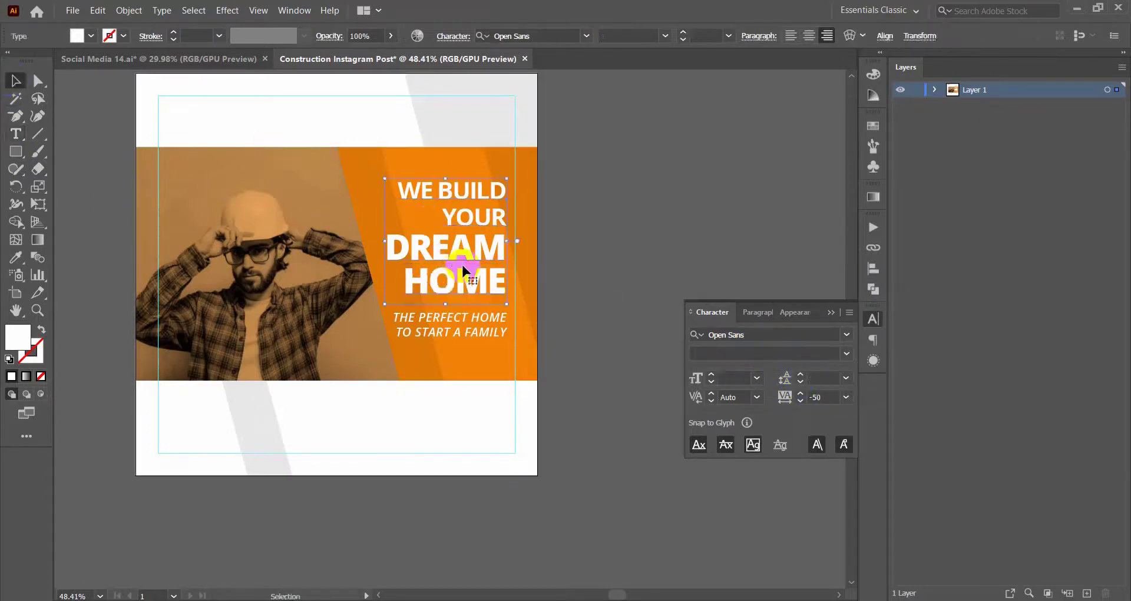
click(15, 133)
drag(505, 291, 387, 248)
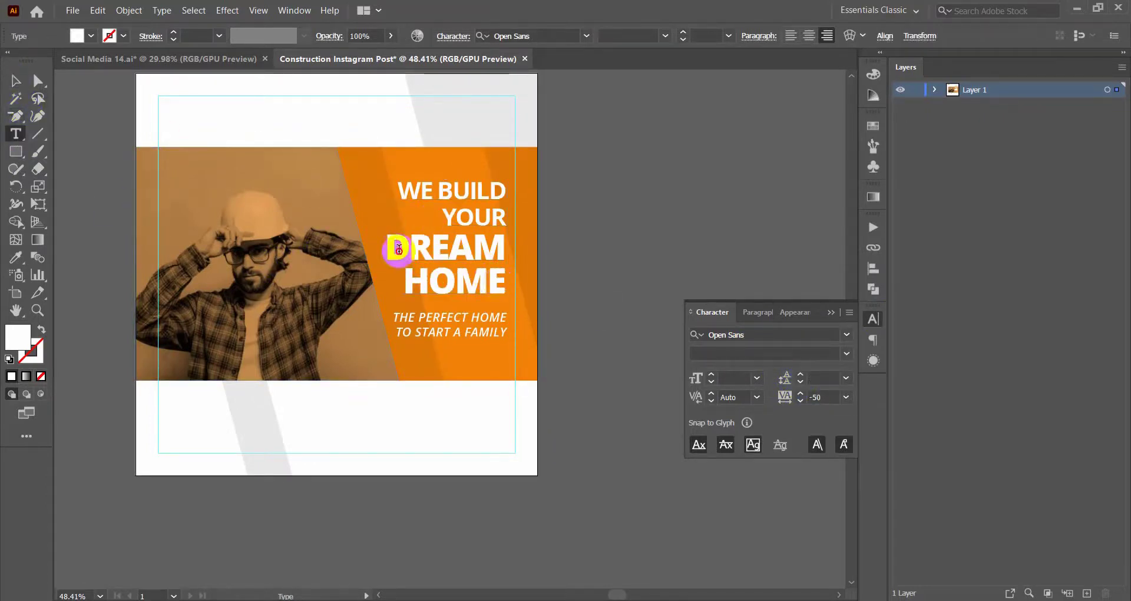
click(91, 36)
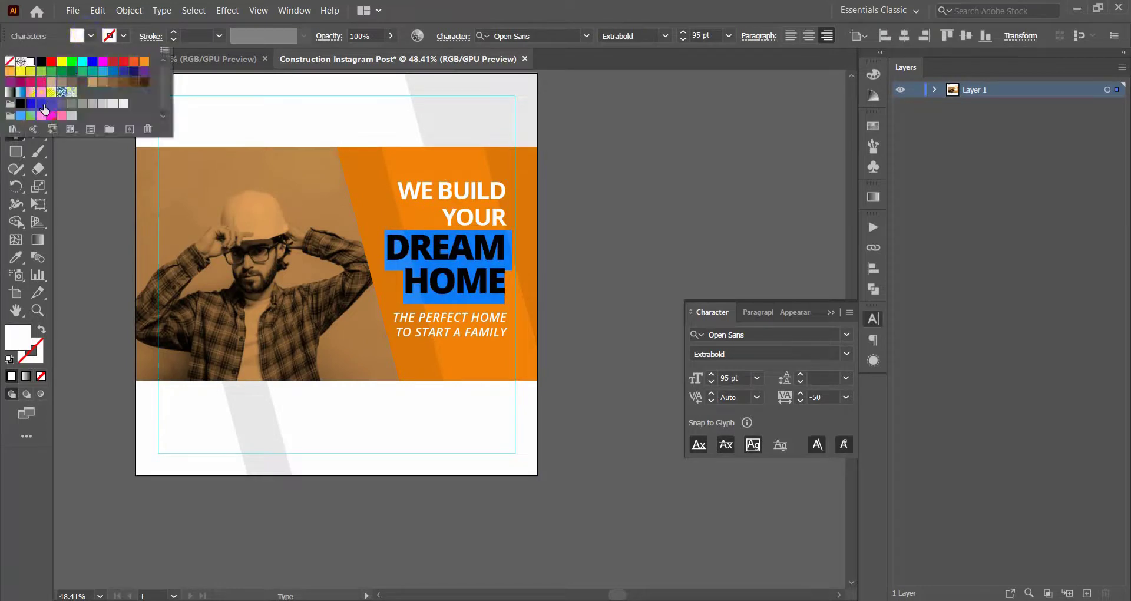
click(51, 103)
key(Escape)
click(84, 130)
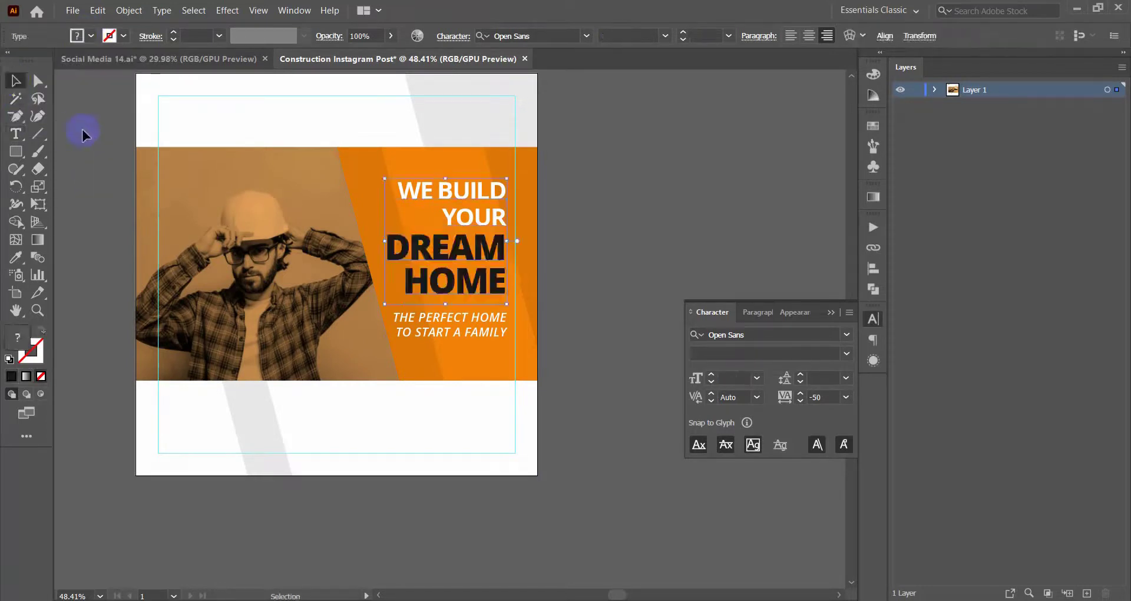
key(ctrl+space)
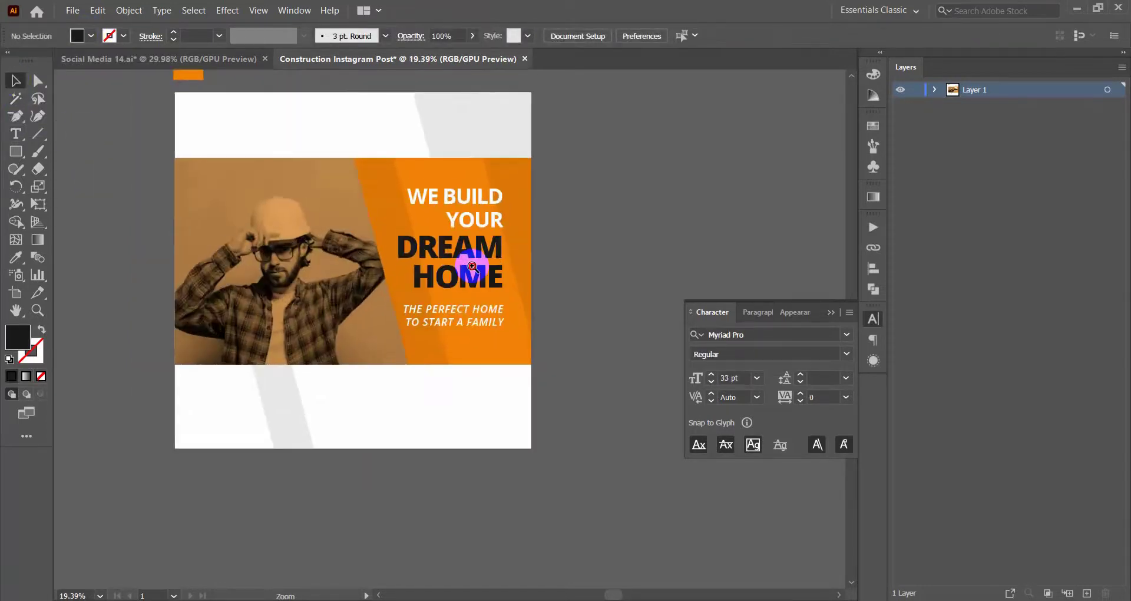
- Change the DREAM HOME fill from 1A1A1A to charcoal #2B2B2B in the Color Picker
drag(354, 240, 475, 277)
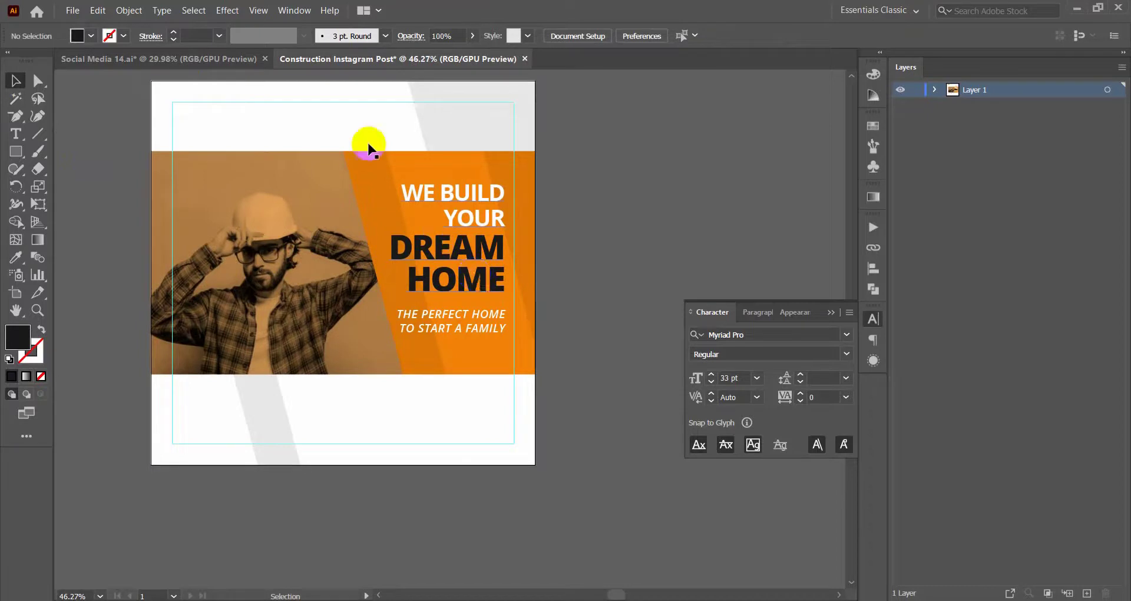
click(11, 132)
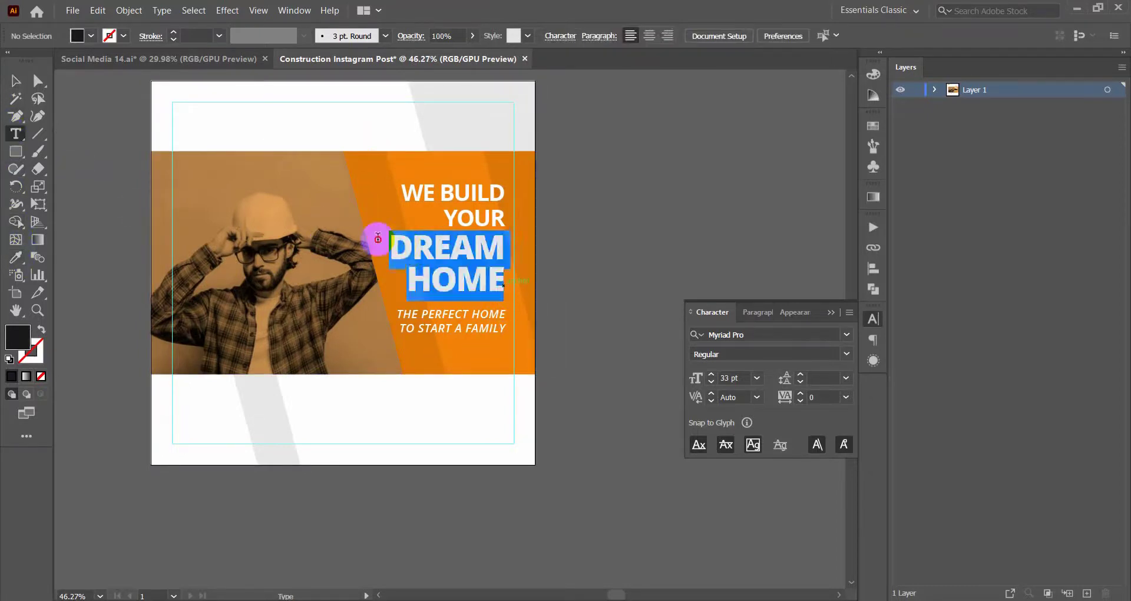
drag(504, 283, 373, 240)
double_click(20, 344)
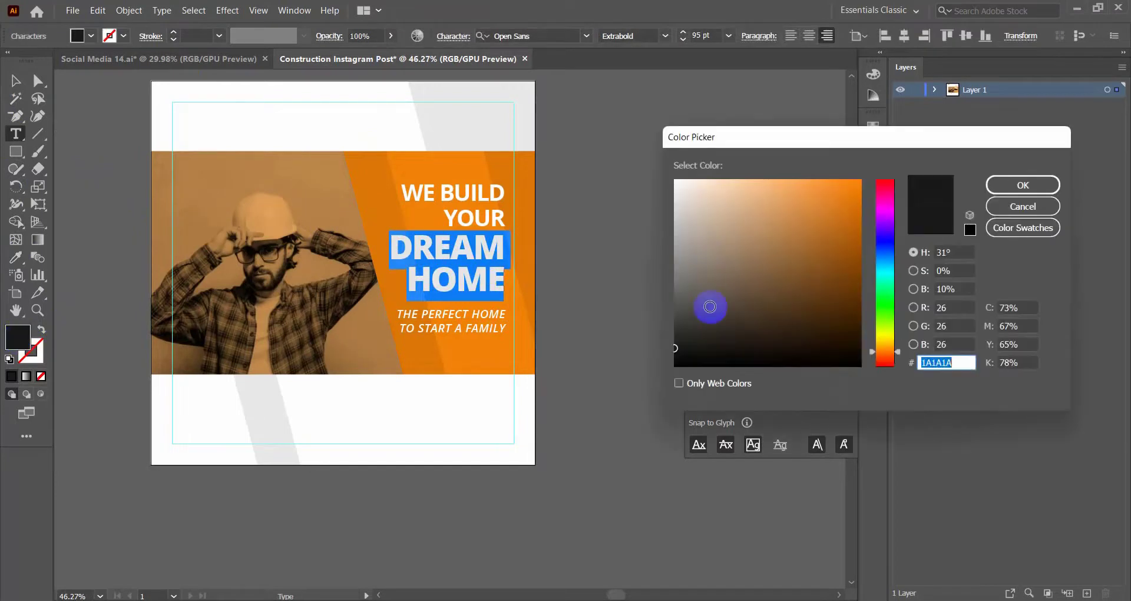
drag(710, 306, 660, 337)
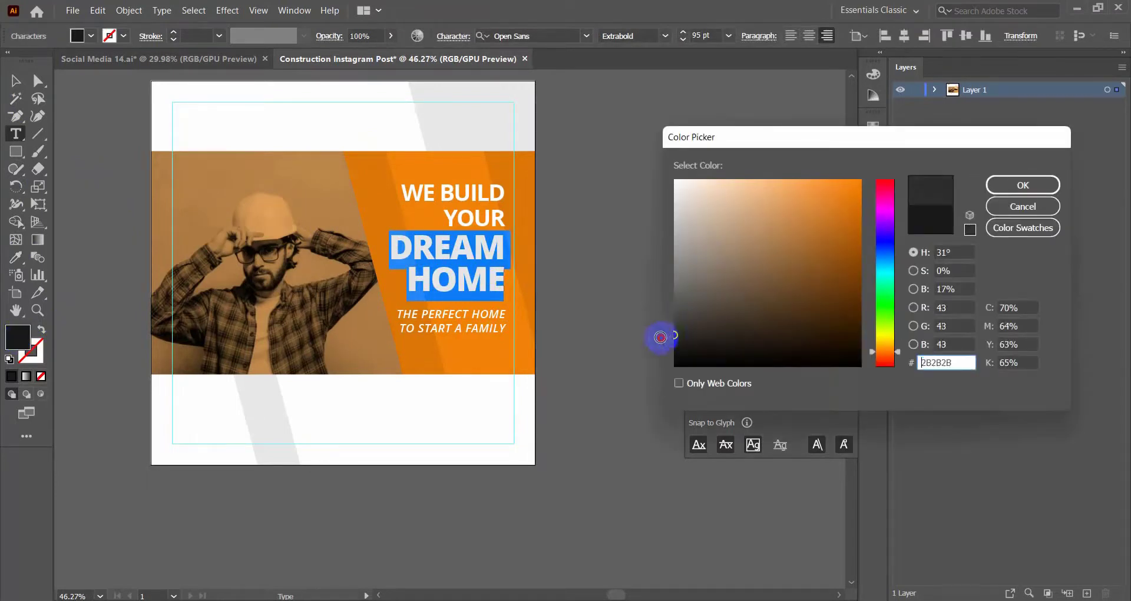
click(1001, 190)
ctrl+click(590, 165)
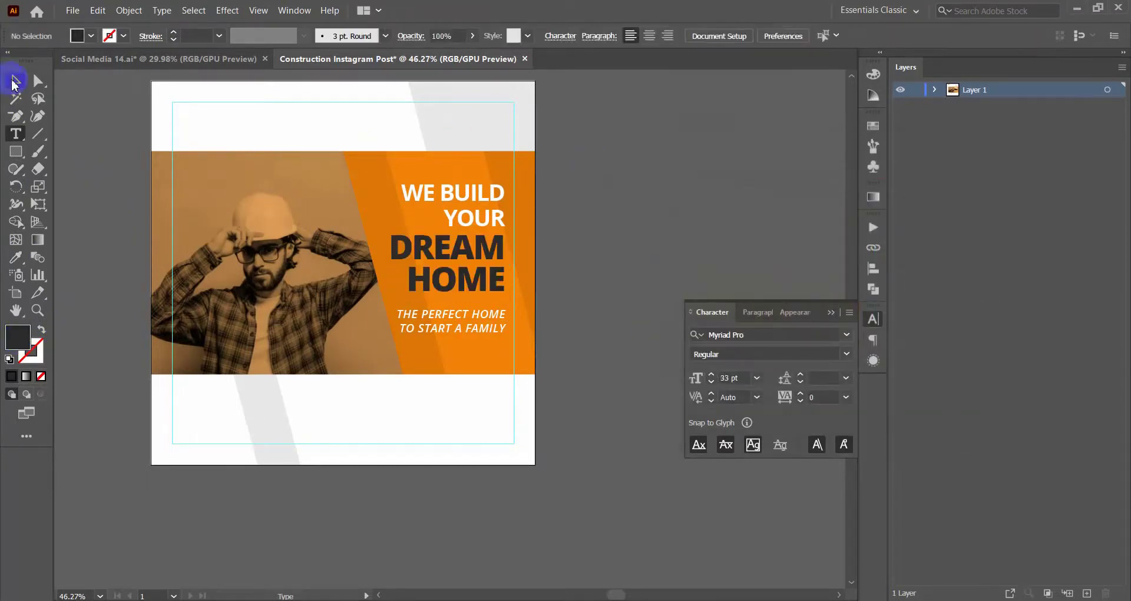
click(15, 83)
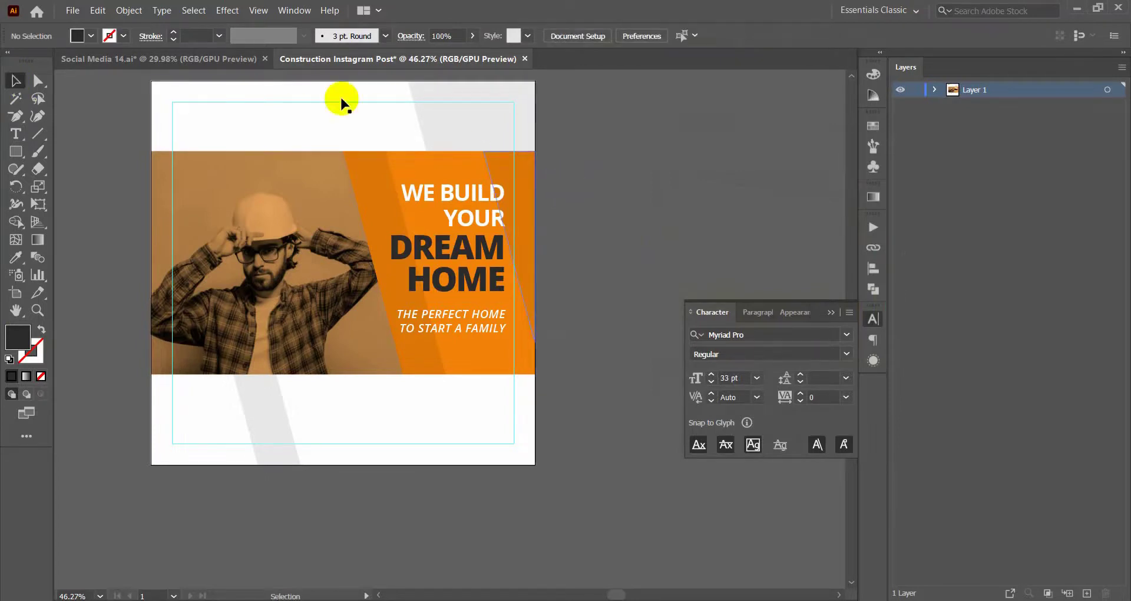
- Drag the BRAND logo from Social Media 14.ai into the post's top-left corner
click(212, 59)
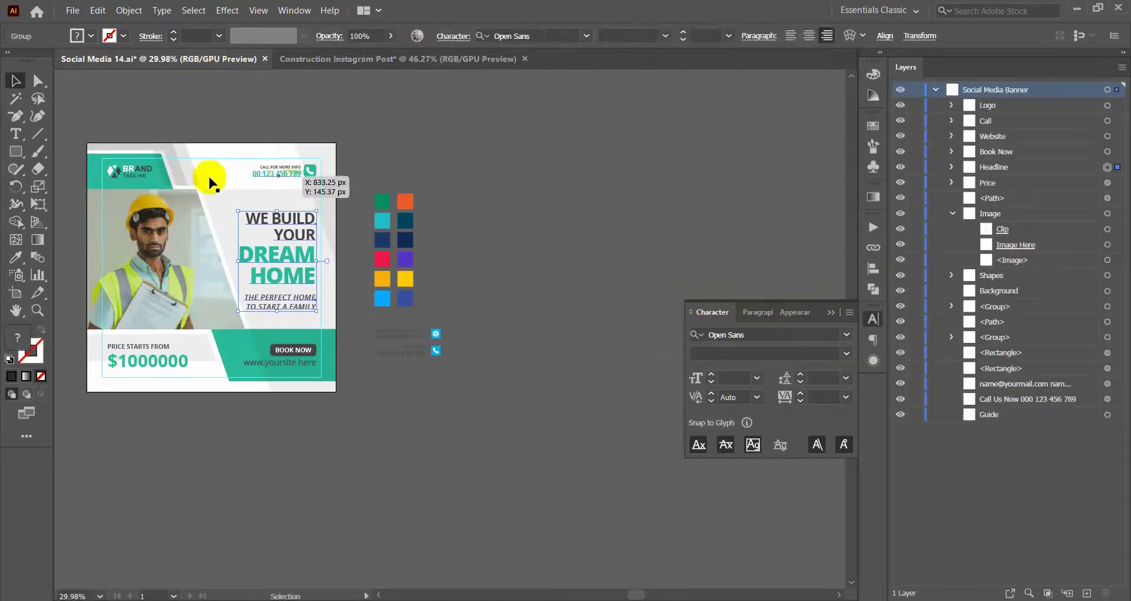
click(126, 171)
drag(125, 168, 291, 182)
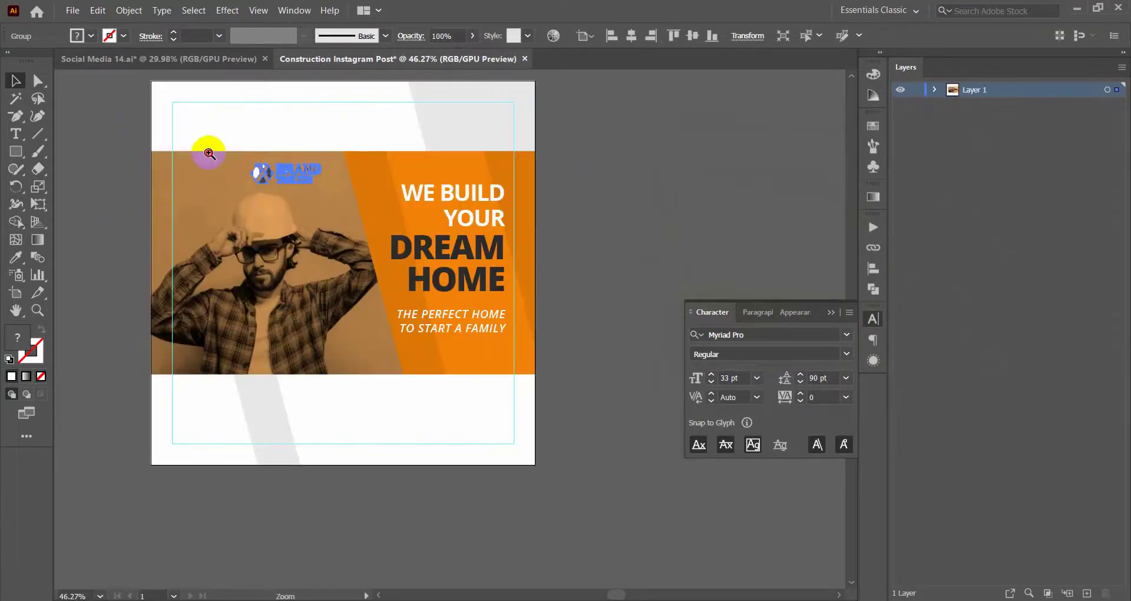
scroll(208, 150, up, 1)
mouse_move(353, 272)
mouse_down()
mouse_move(302, 215)
mouse_move(245, 214)
mouse_up()
- Recolour the logo's accents with the post's orange using the Eyedropper in isolation mode
double_click(247, 212)
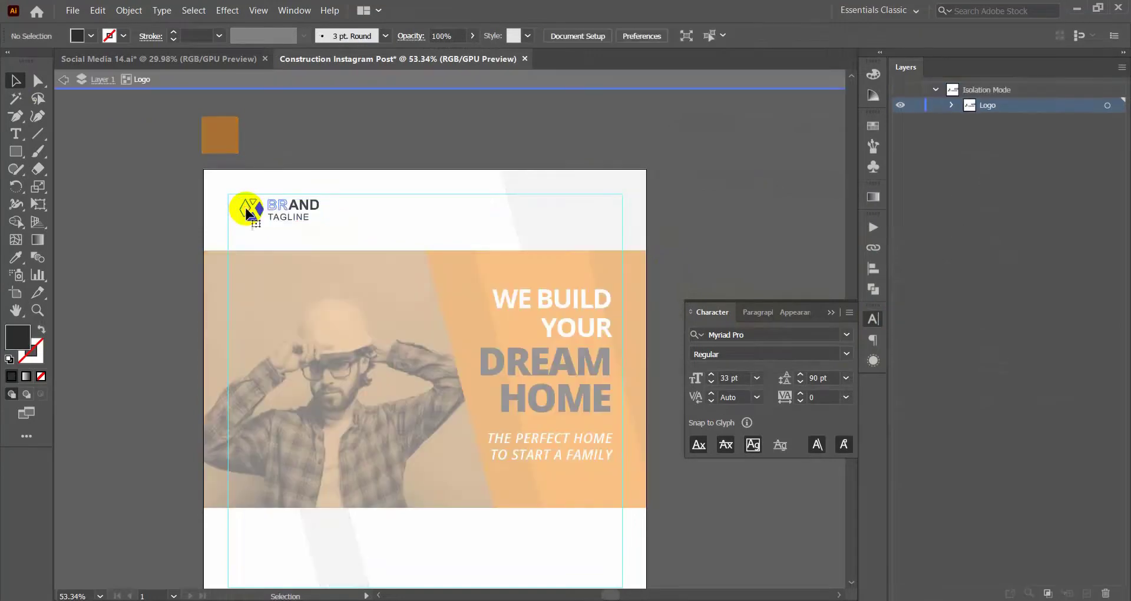
key(i)
click(219, 130)
click(15, 80)
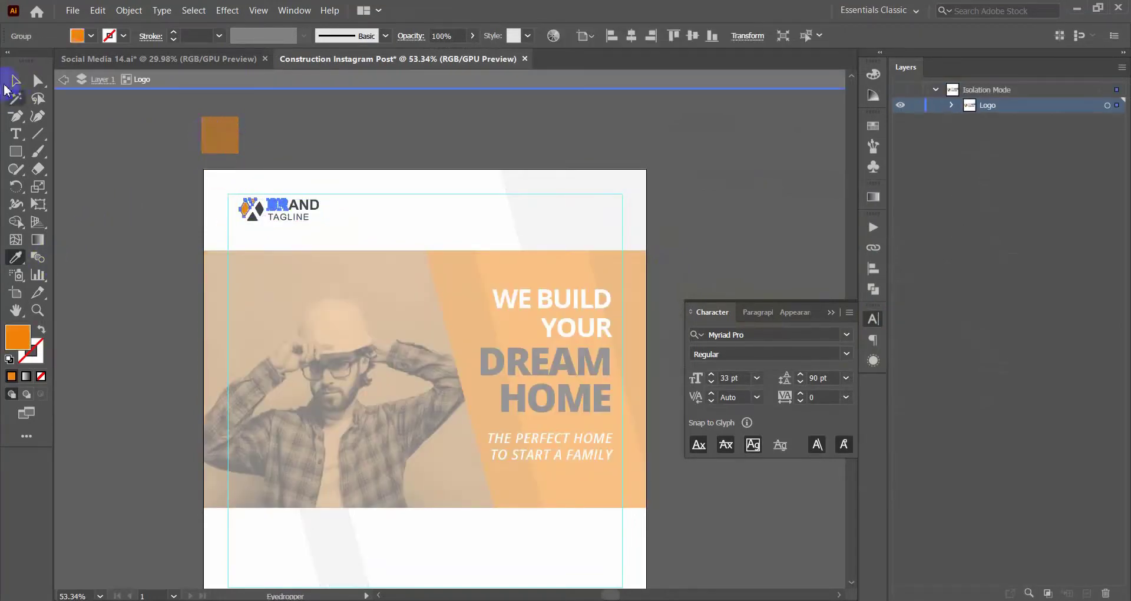
double_click(151, 155)
click(341, 231)
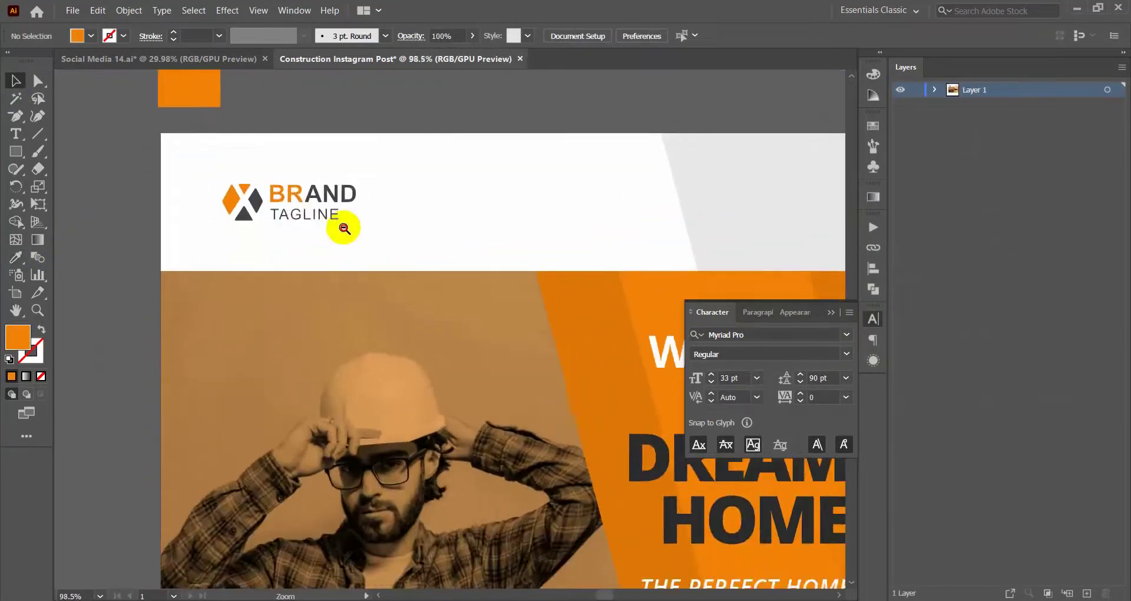
drag(342, 231, 298, 223)
key(v)
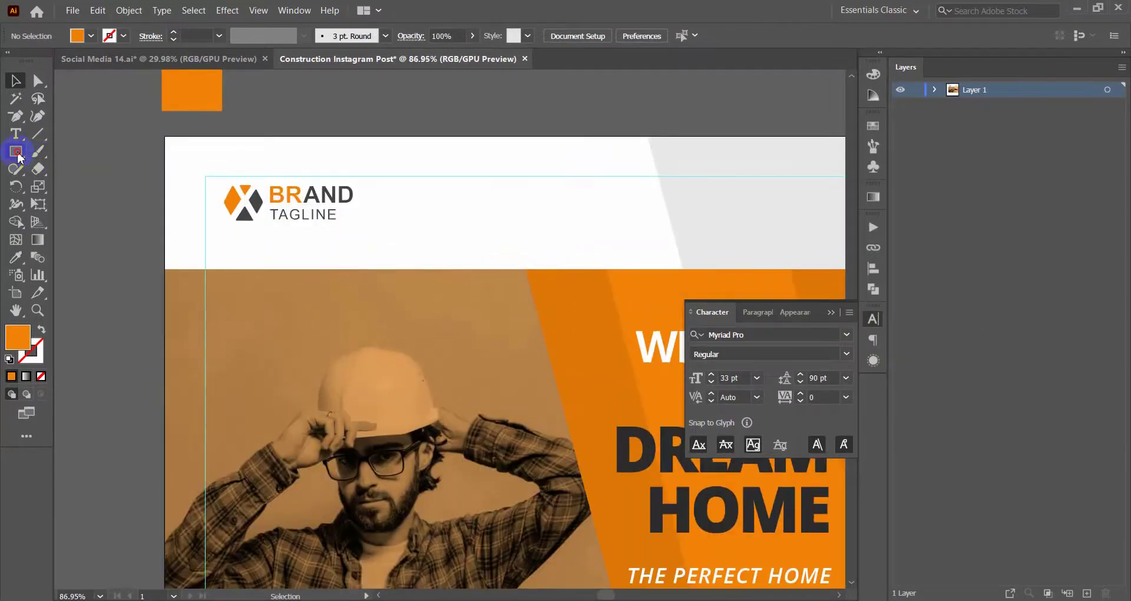
- Centre the logo in the top white strip using a temporary spacing rectangle, then delete it
click(16, 152)
drag(407, 136, 441, 268)
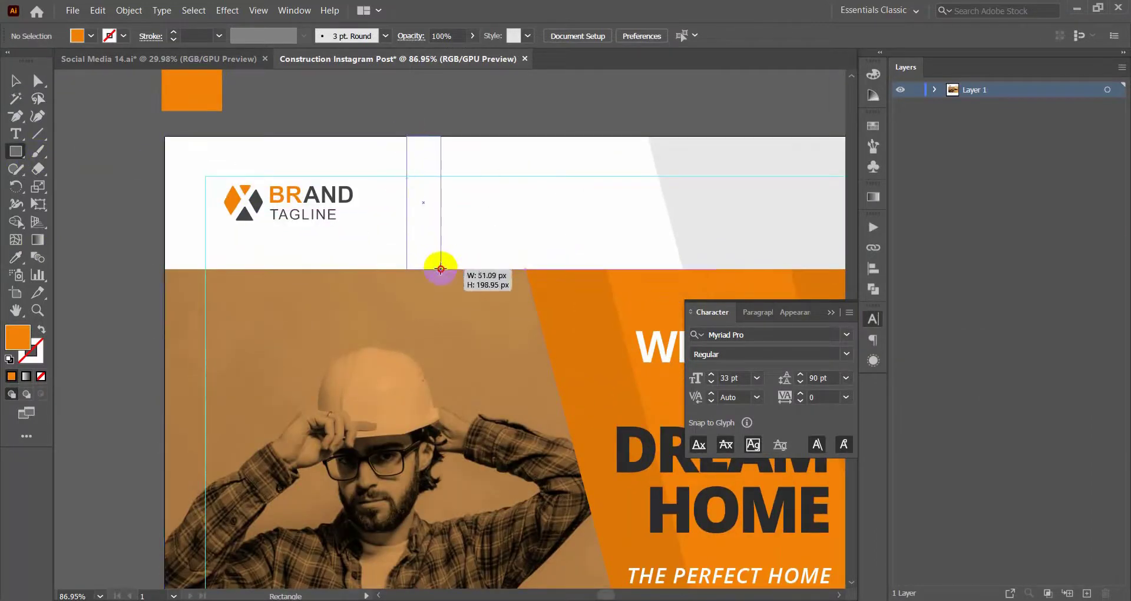
click(15, 81)
click(306, 198)
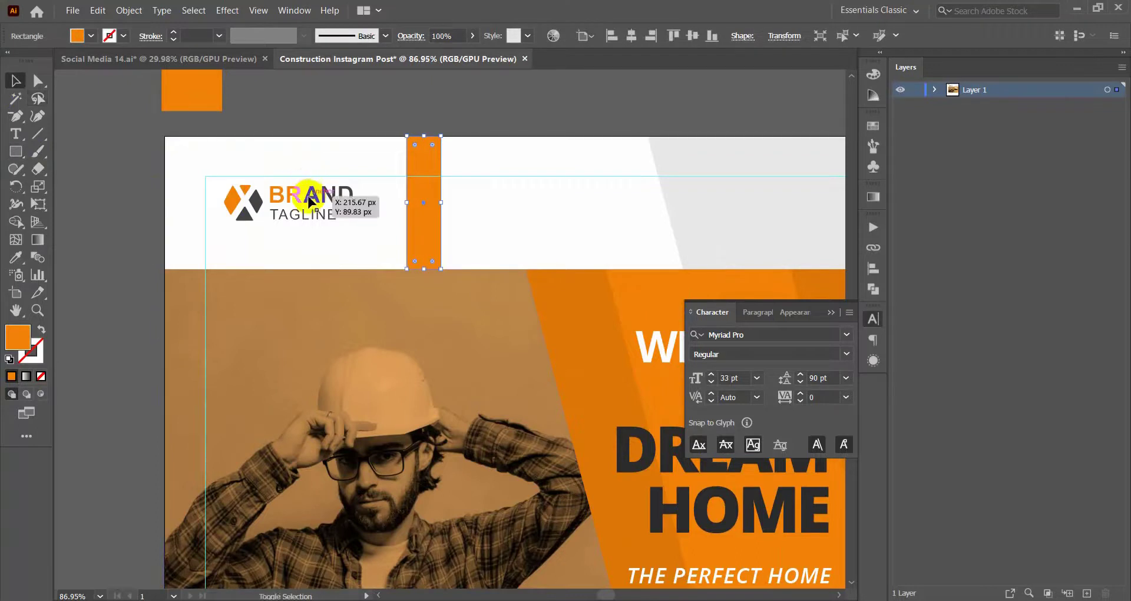
shift+click(415, 177)
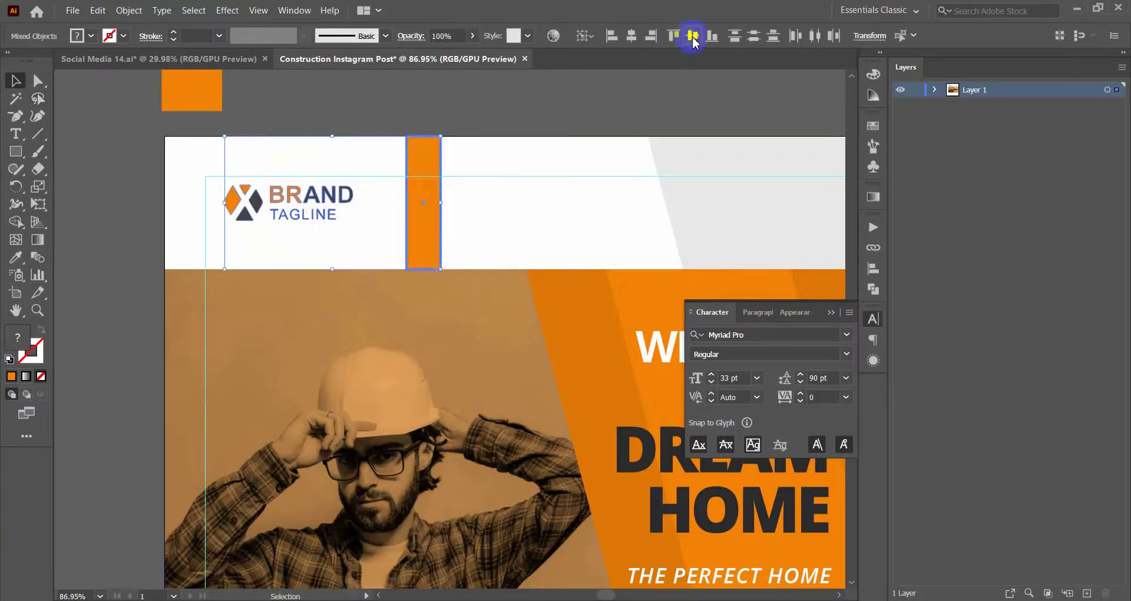
click(422, 171)
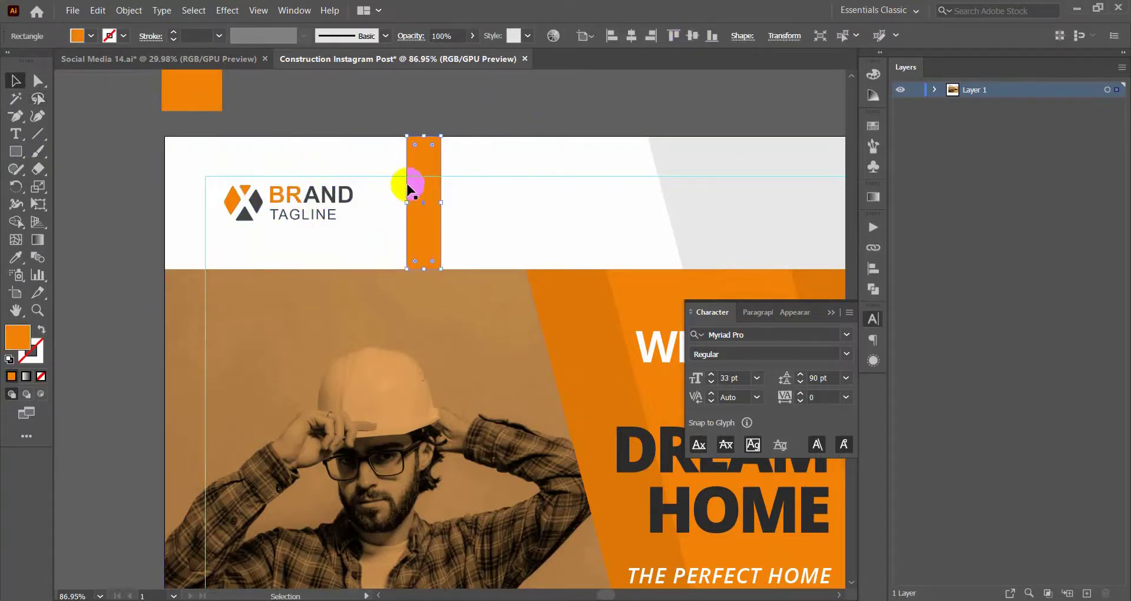
key(Delete)
drag(290, 204, 283, 206)
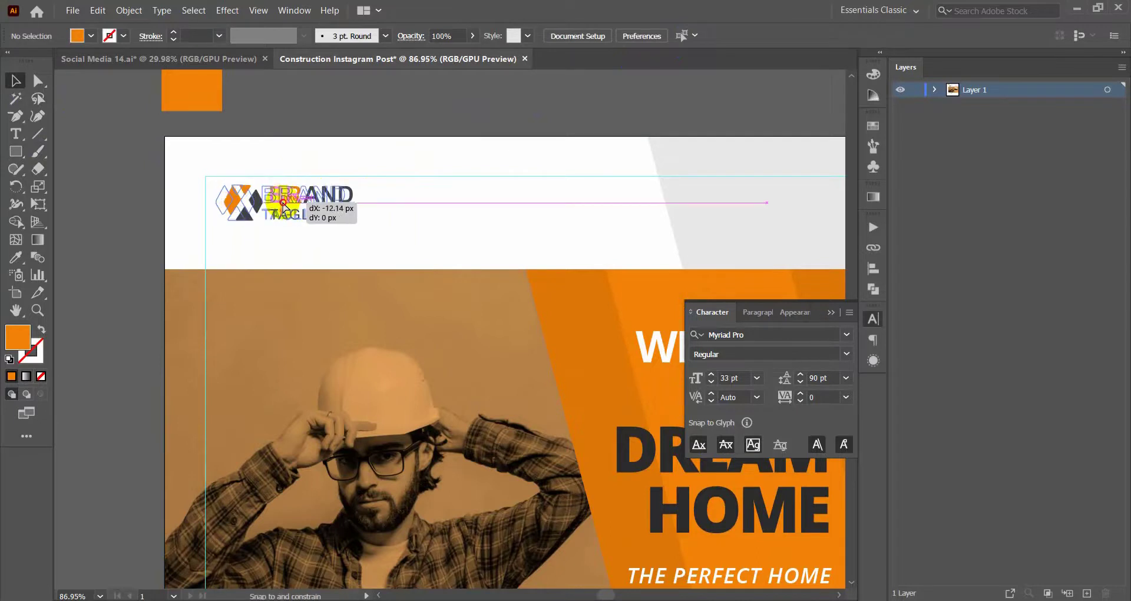
click(372, 167)
scroll(371, 166, down, 3)
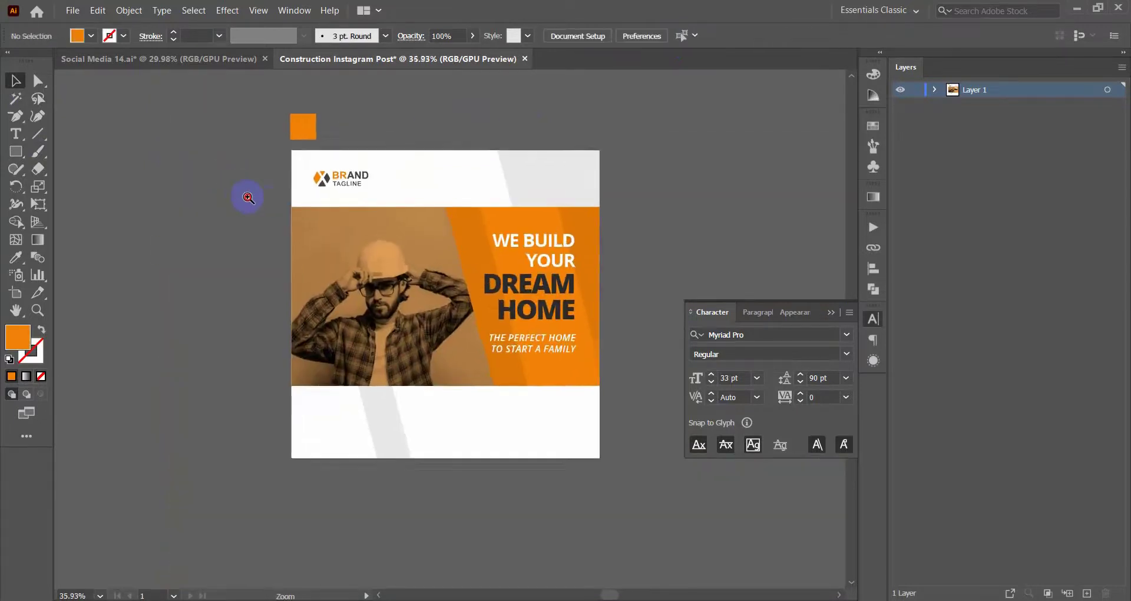
drag(249, 198, 307, 224)
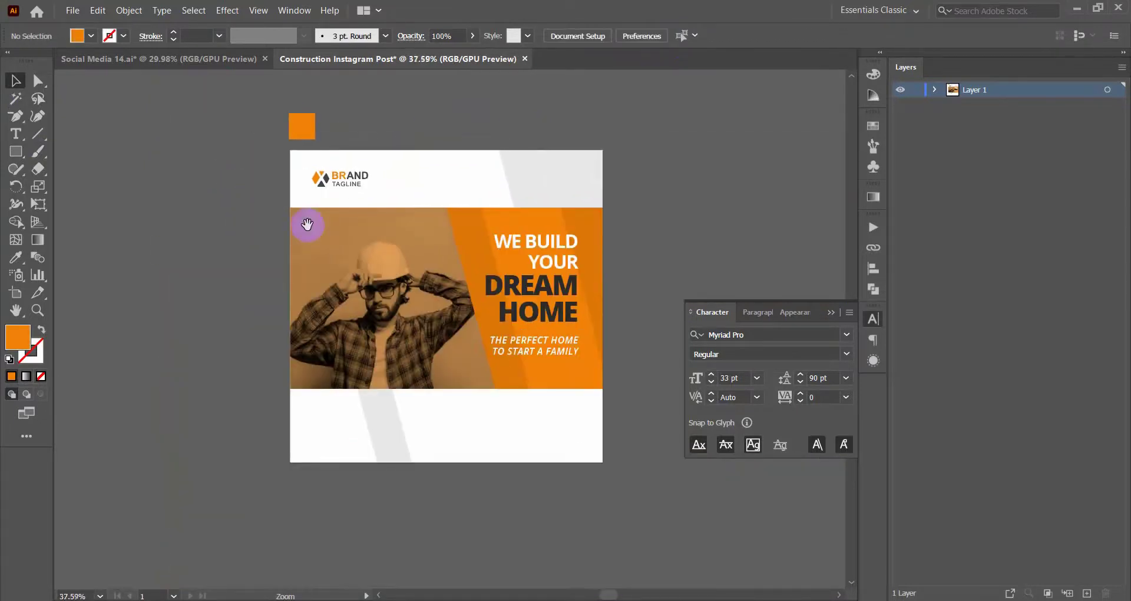
- Copy the phone number block from Social Media 14.ai into the Construction Instagram Post
click(159, 59)
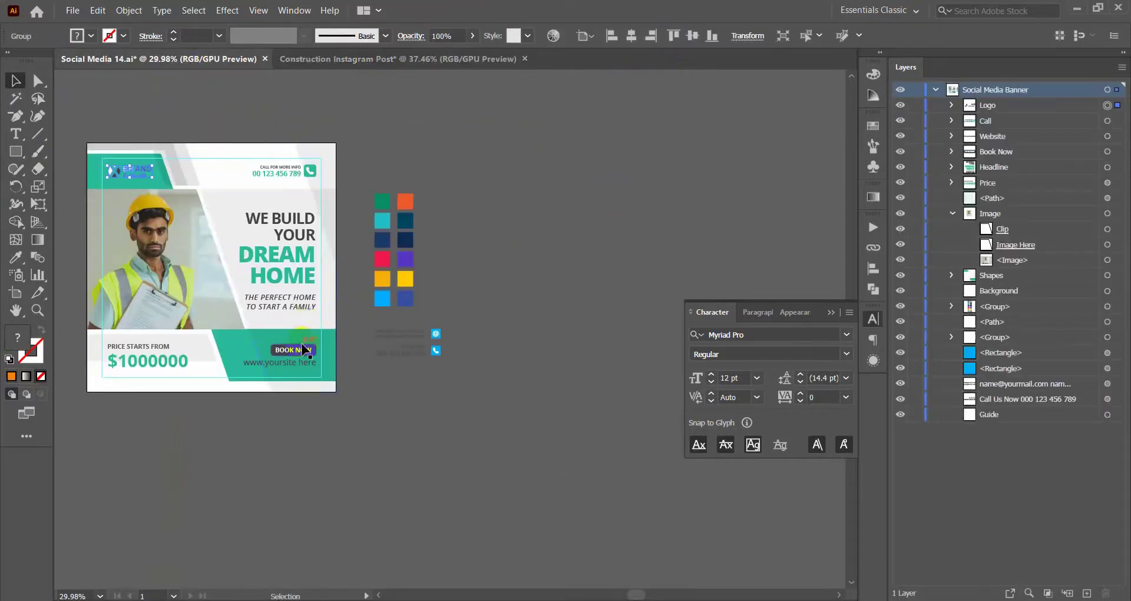
mouse_move(284, 171)
mouse_down()
mouse_move(359, 77)
mouse_move(418, 206)
mouse_up()
drag(354, 177, 537, 231)
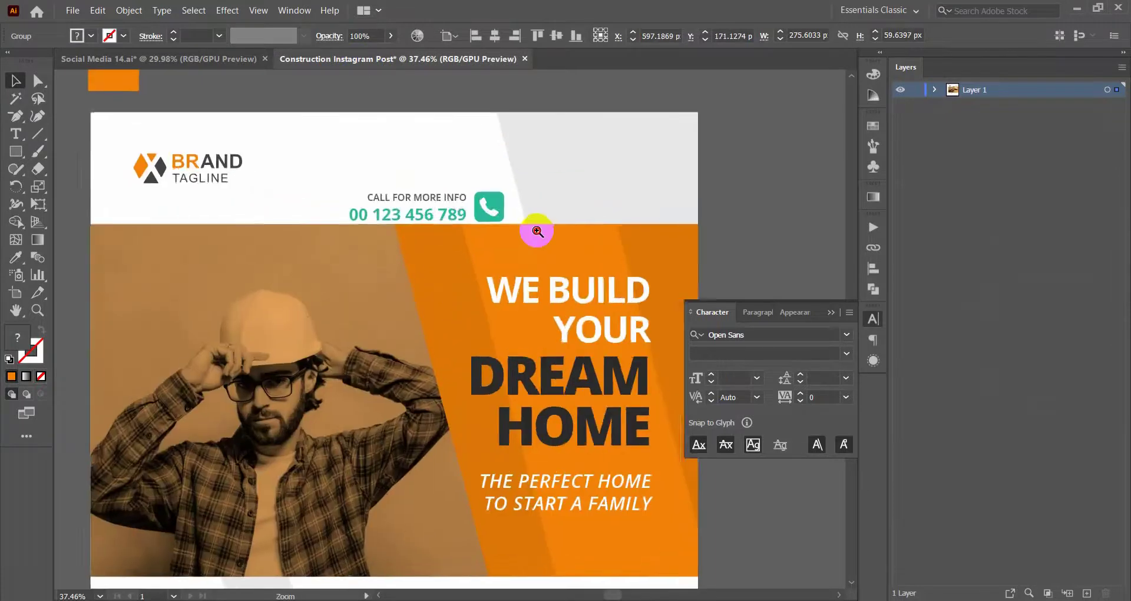
click(537, 232)
- Inspect the block's 'MORE' and phone number text, then move number and icon beside the artboard
click(16, 134)
double_click(429, 198)
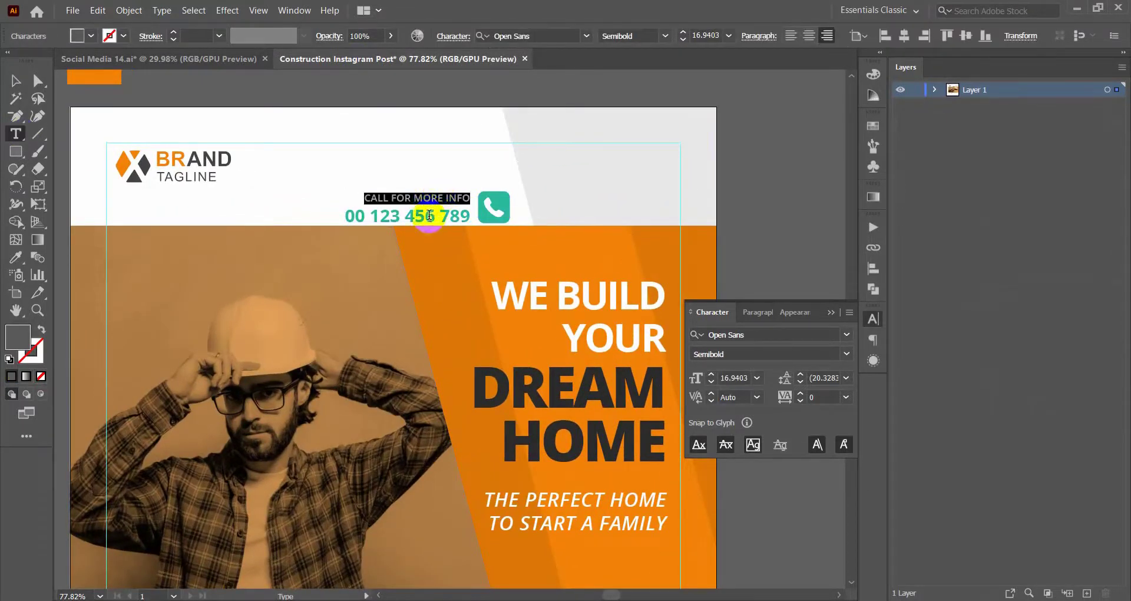
drag(470, 216, 346, 216)
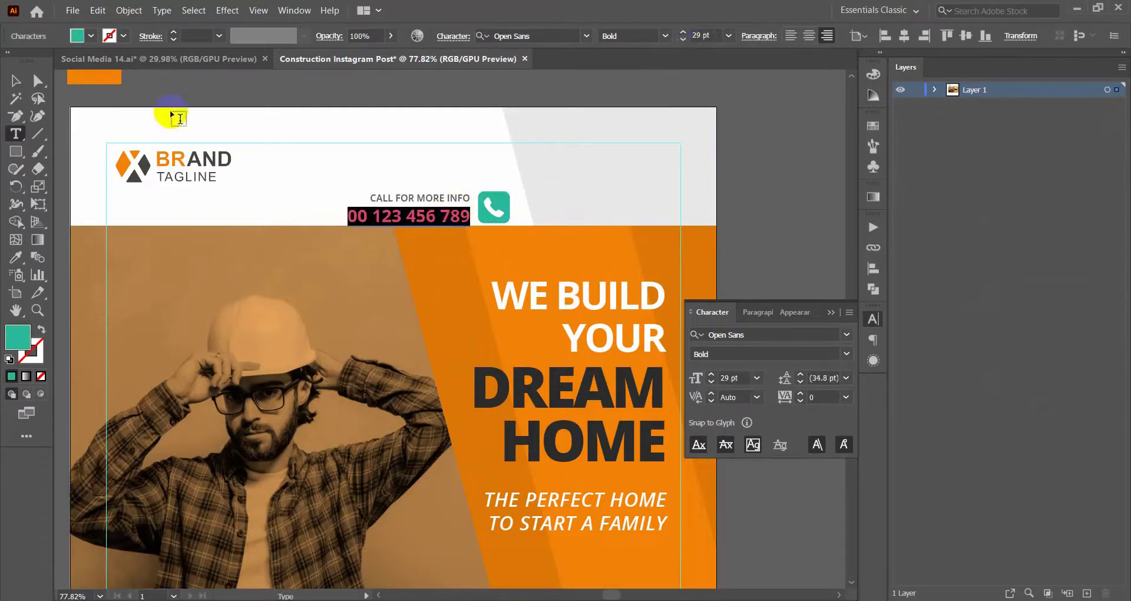
click(16, 81)
click(467, 93)
scroll(459, 187, down, 3)
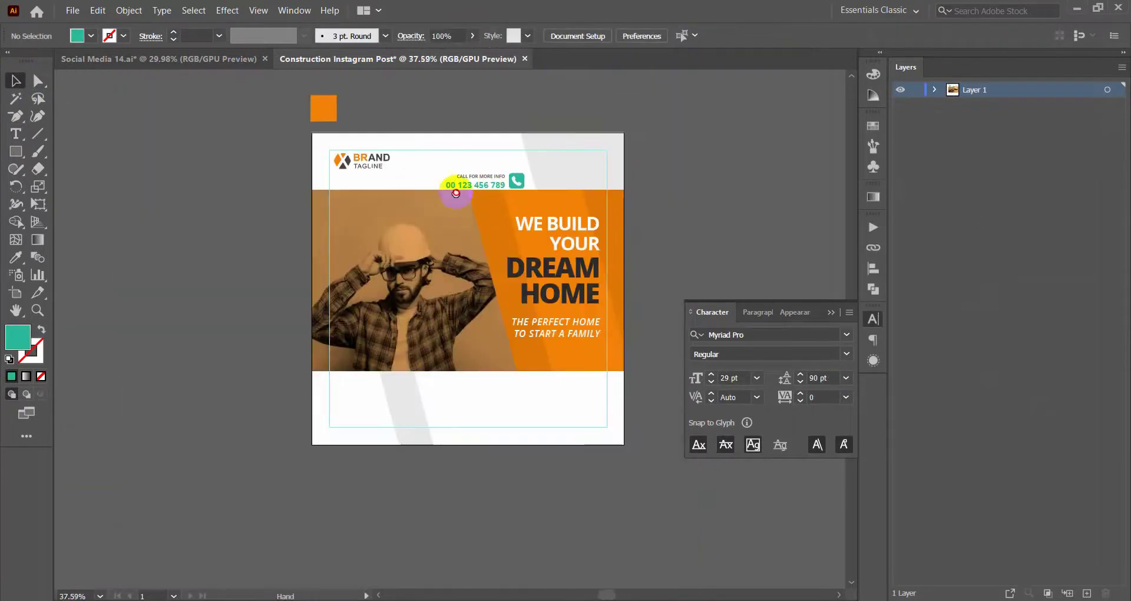
drag(350, 207, 580, 171)
- Ungroup the phone block and inspect the phone icon's anchor points
scroll(584, 207, up, 3)
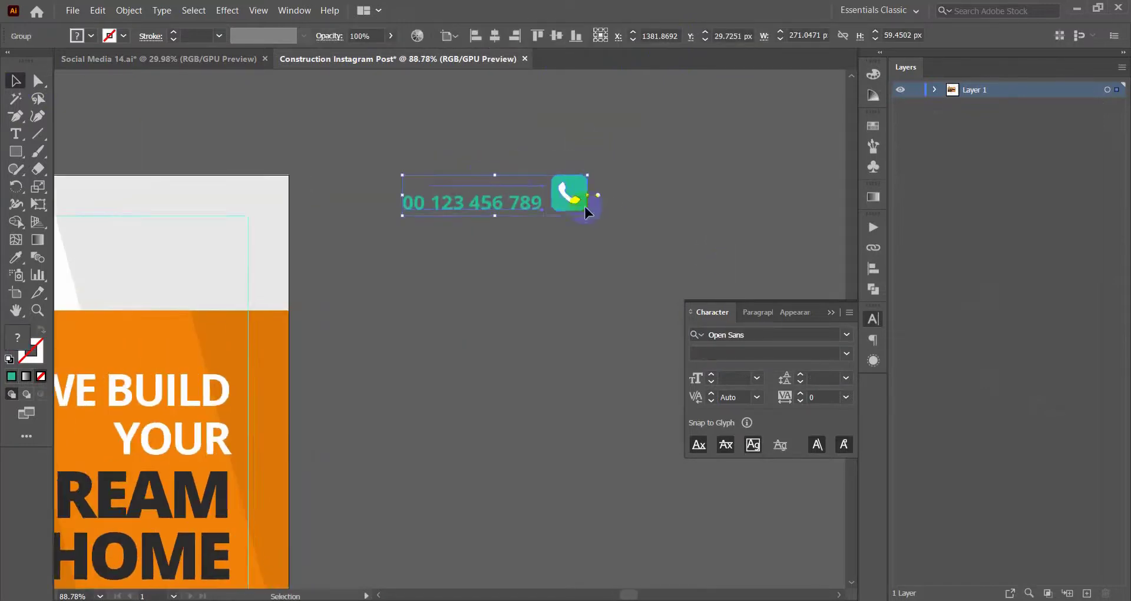
right_click(584, 190)
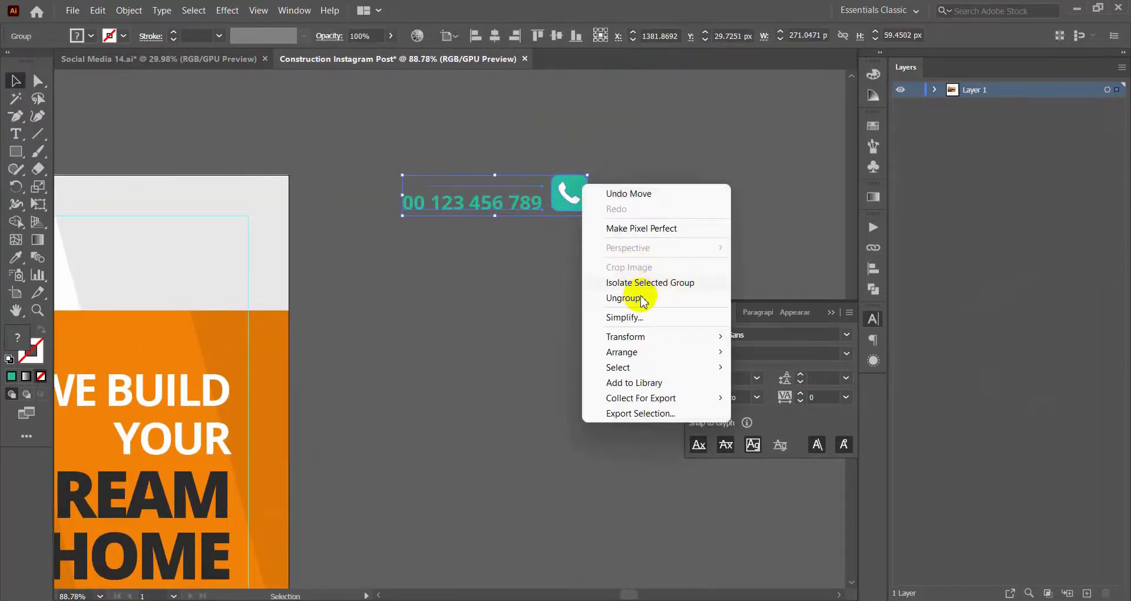
click(701, 298)
click(674, 182)
scroll(649, 177, up, 4)
click(536, 256)
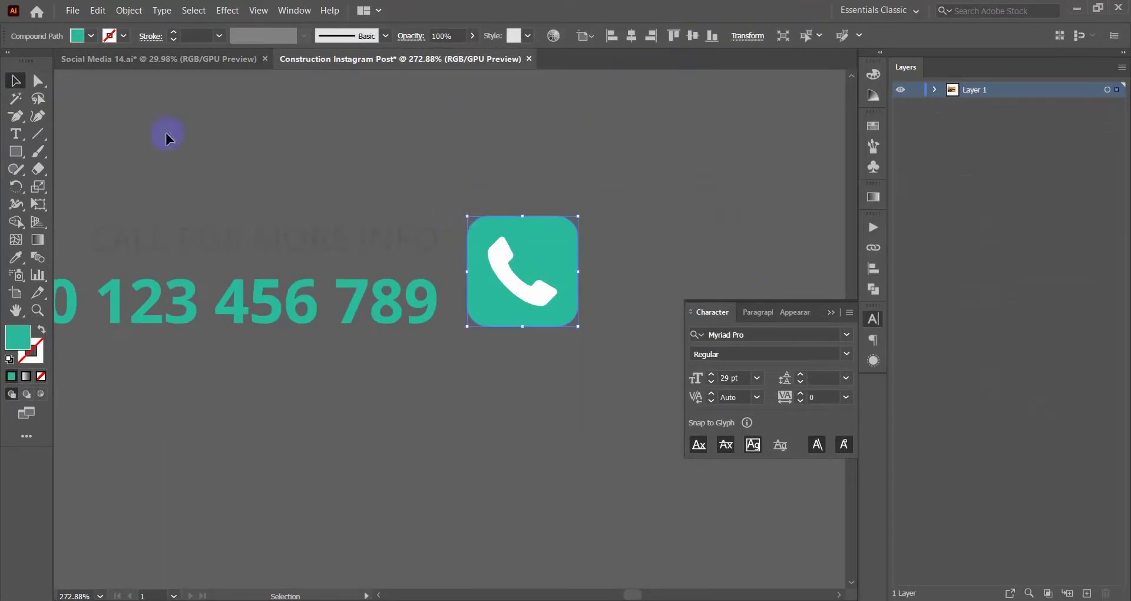
click(39, 81)
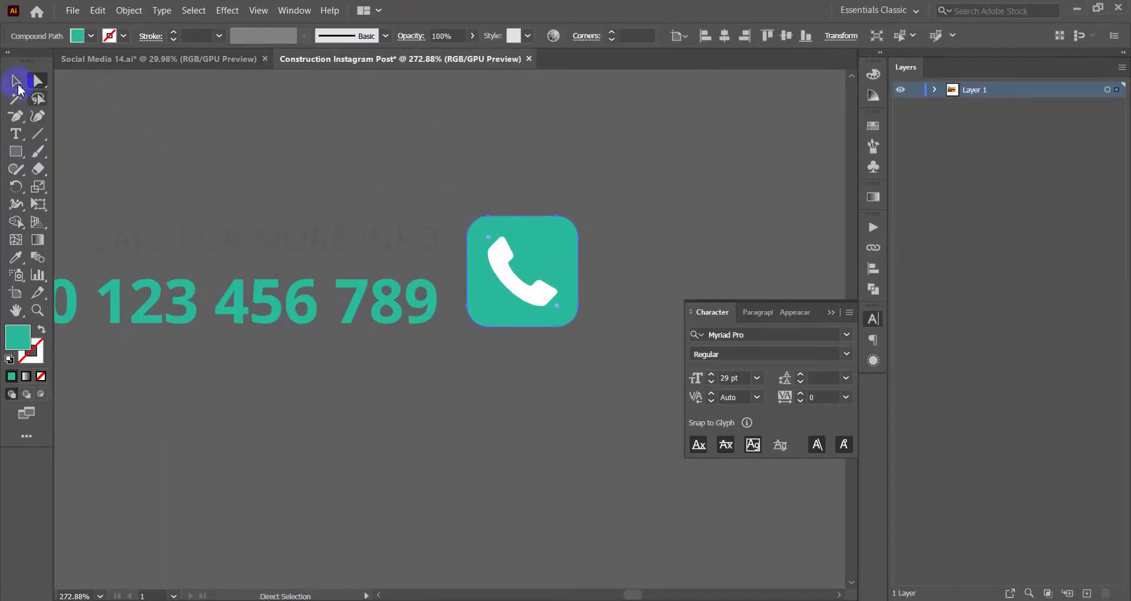
click(18, 87)
scroll(637, 236, up, 3)
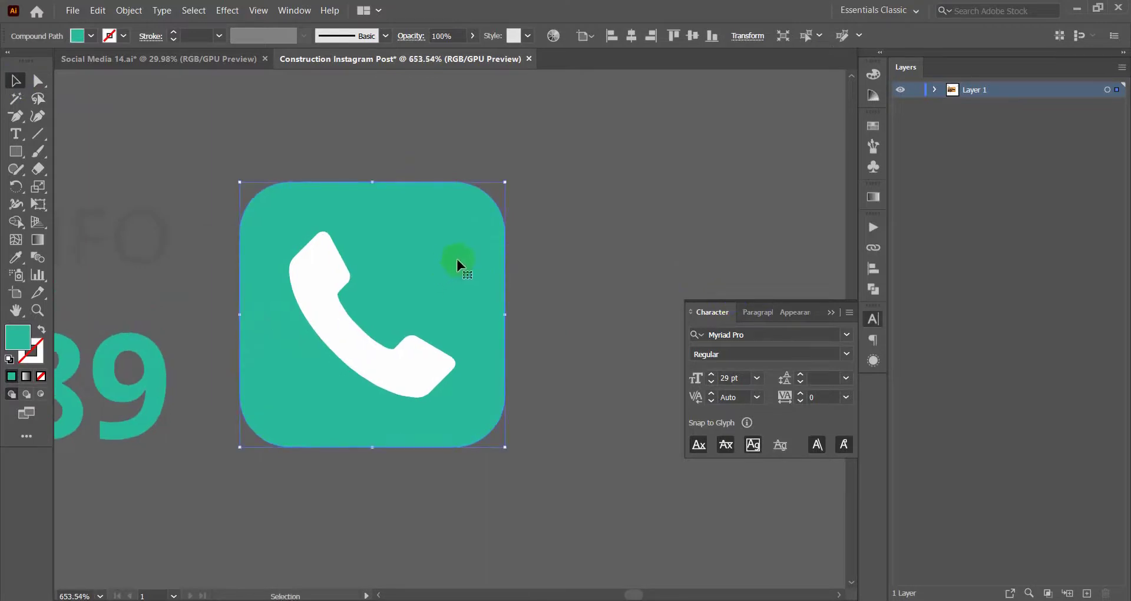
click(583, 184)
- Fully ungroup the phone number text and call icon into separate objects
scroll(613, 201, down, 3)
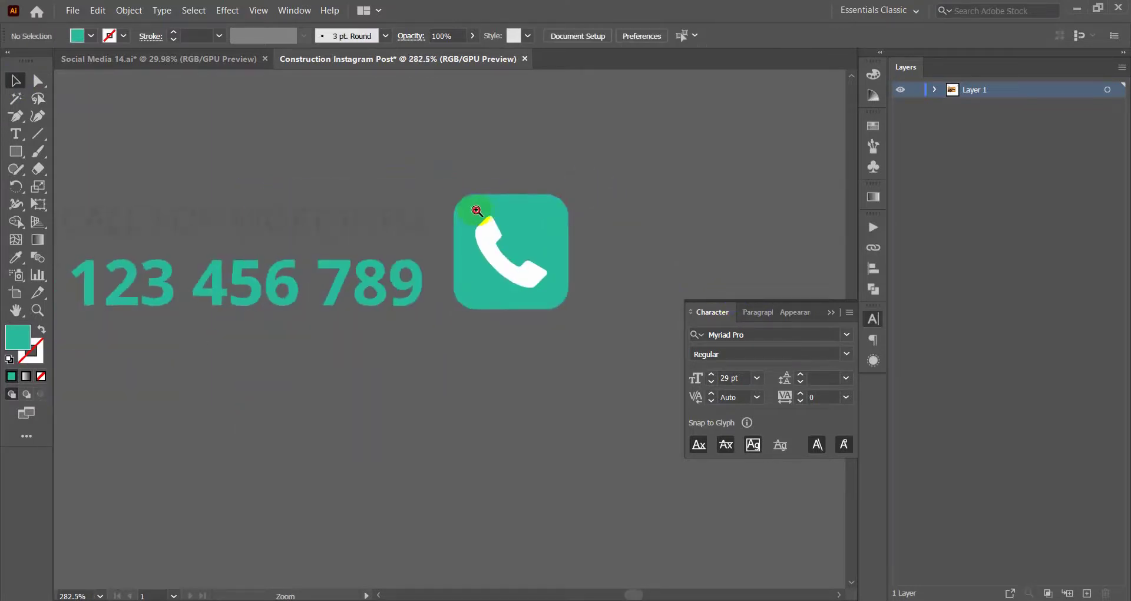
scroll(315, 197, down, 2)
scroll(321, 195, down, 1)
scroll(251, 177, down, 1)
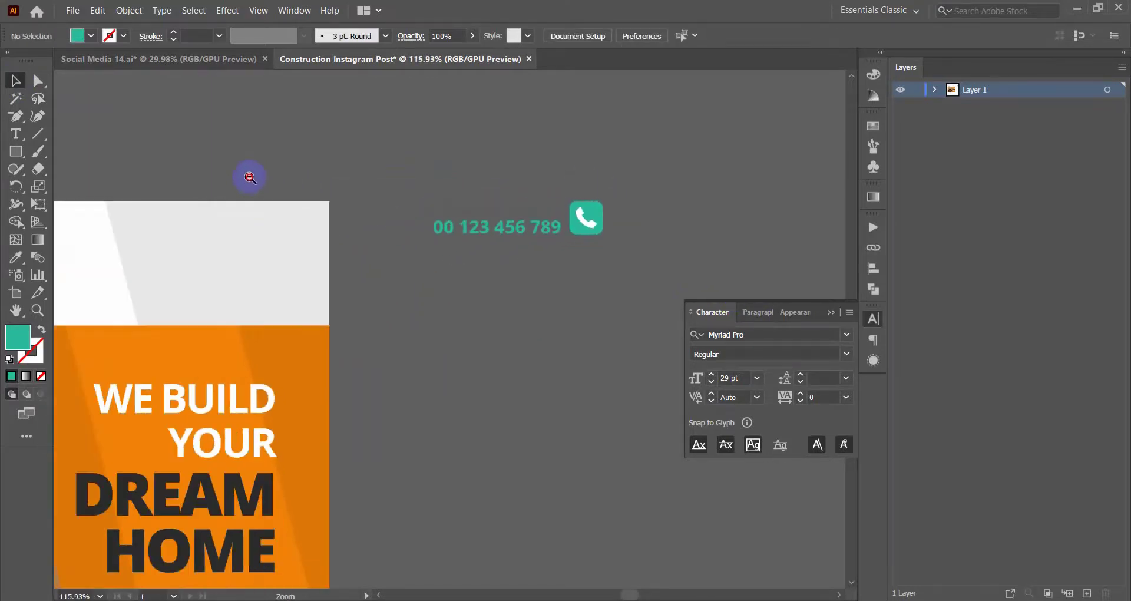
scroll(251, 178, down, 1)
scroll(454, 235, down, 1)
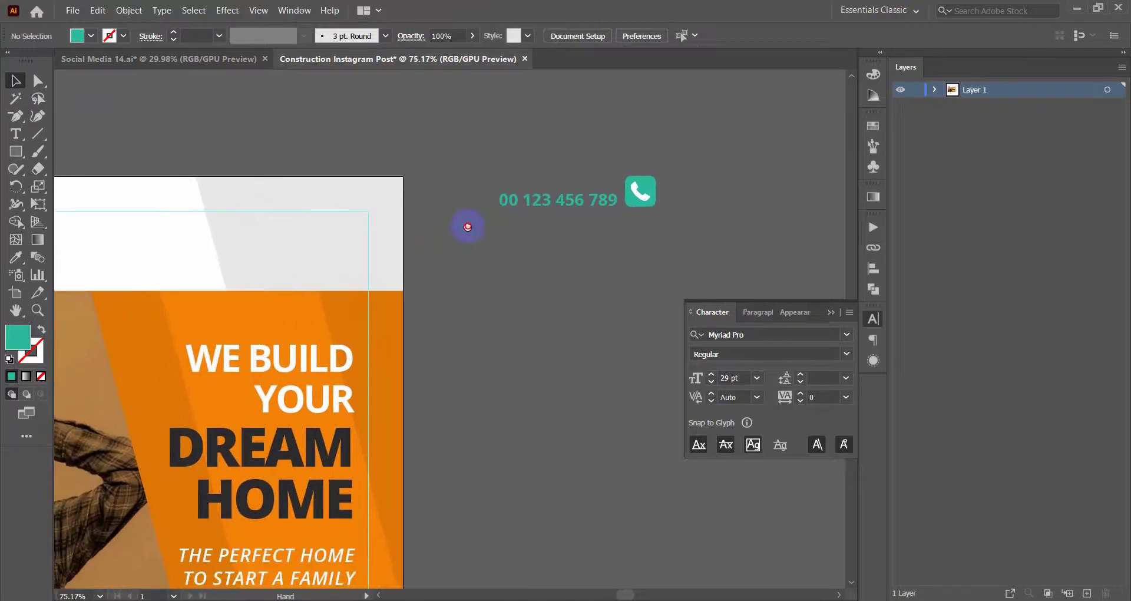
click(652, 194)
shift+click(582, 203)
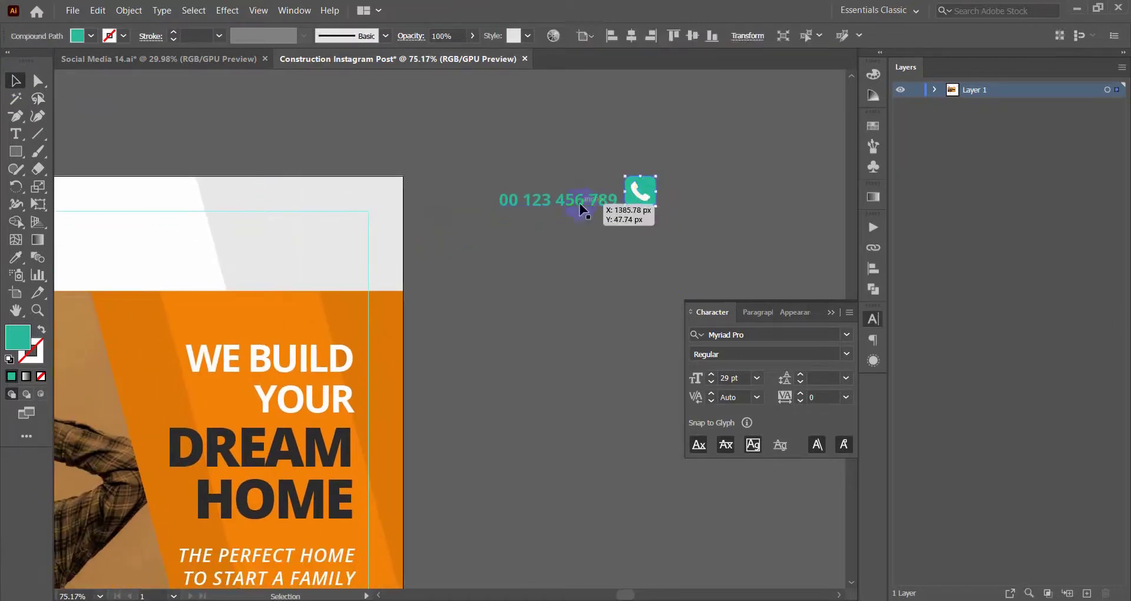
right_click(526, 170)
click(560, 280)
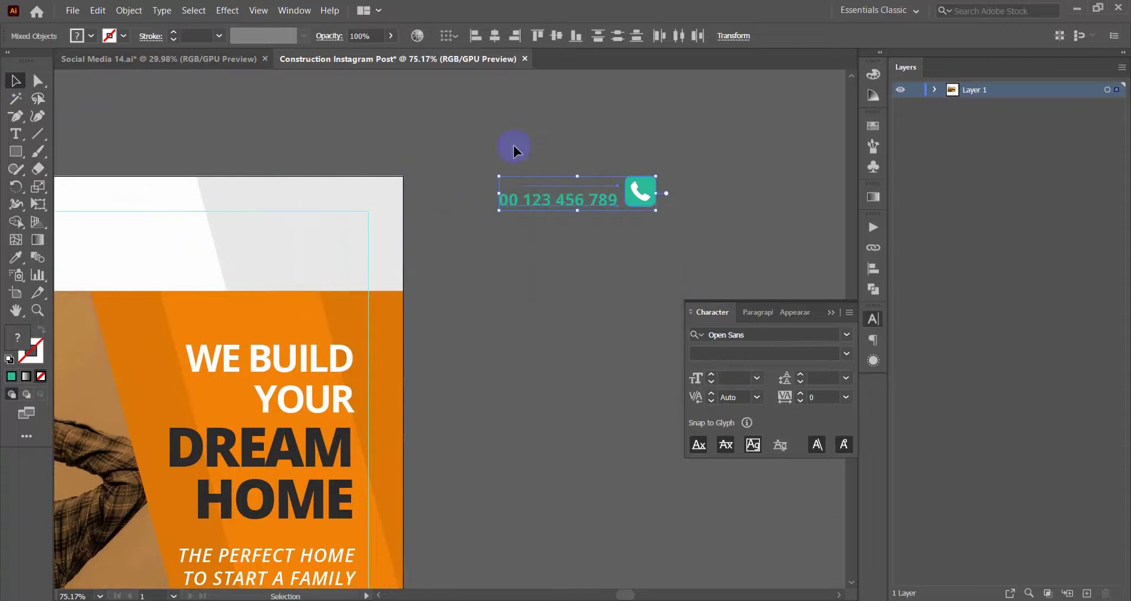
right_click(537, 190)
click(581, 320)
click(518, 320)
- Eyedropper the band's orange onto the phone number and icon, then group them
click(561, 203)
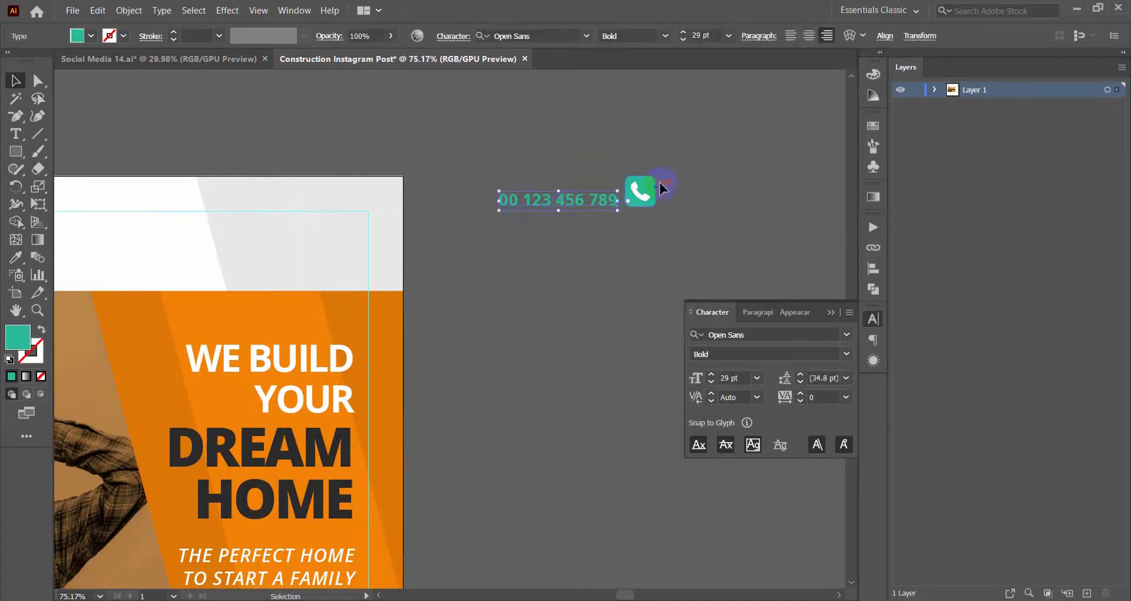
shift+click(651, 183)
key(i)
click(203, 305)
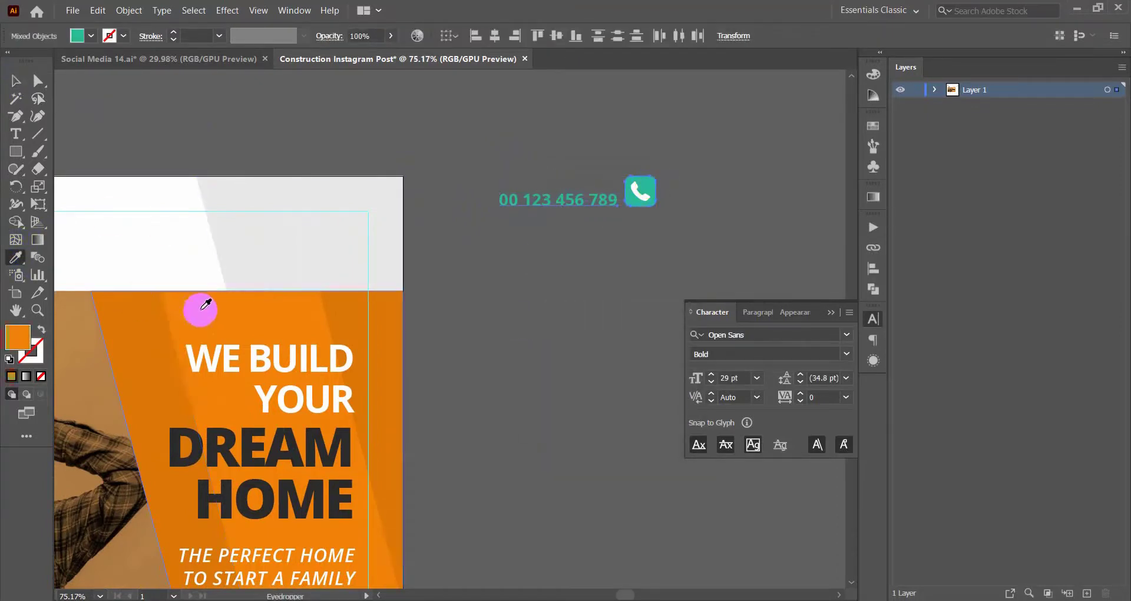
click(16, 80)
click(461, 125)
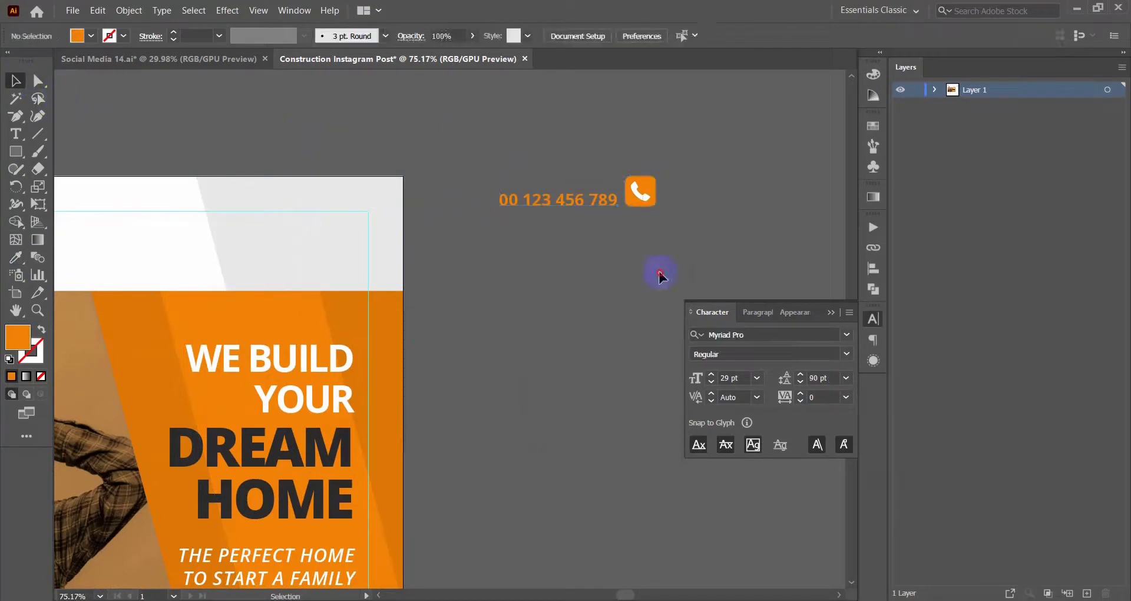
key(ctrl+z)
key(ctrl+g)
- Move the contact group to the post's top-right and vertically centre it with the BRAND logo
scroll(652, 225, down, 3)
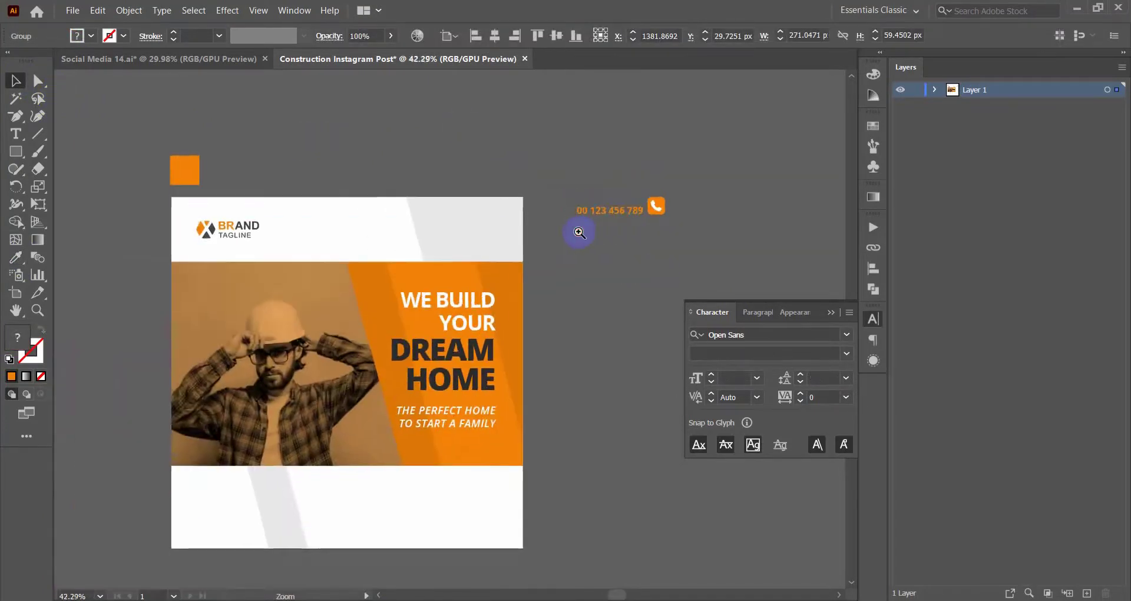
drag(602, 213, 471, 245)
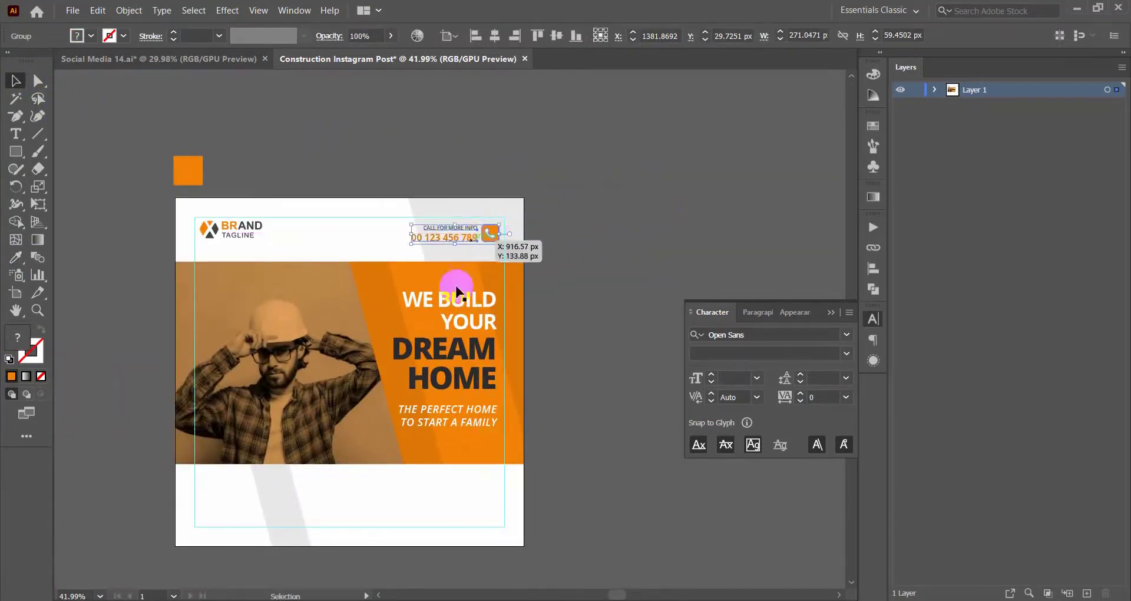
scroll(448, 288, up, 2)
shift+click(473, 306)
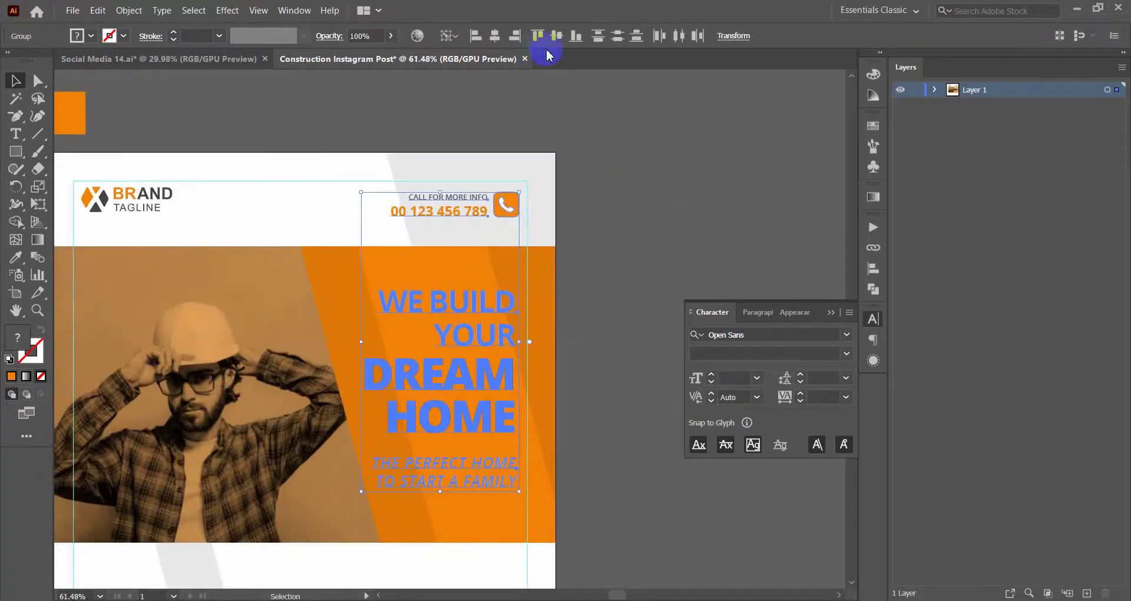
click(644, 177)
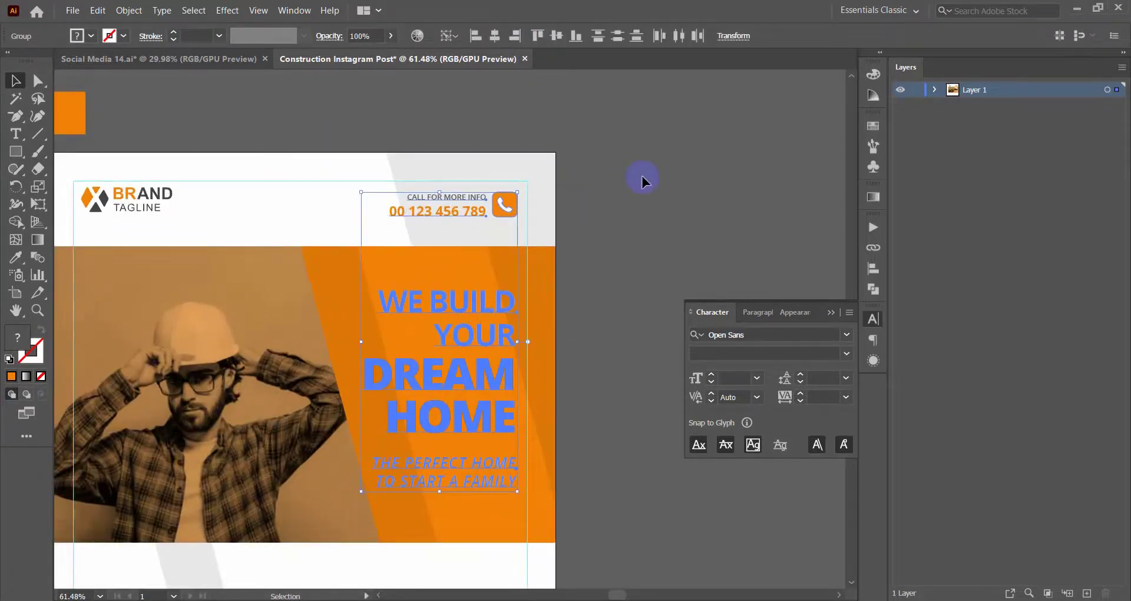
click(440, 203)
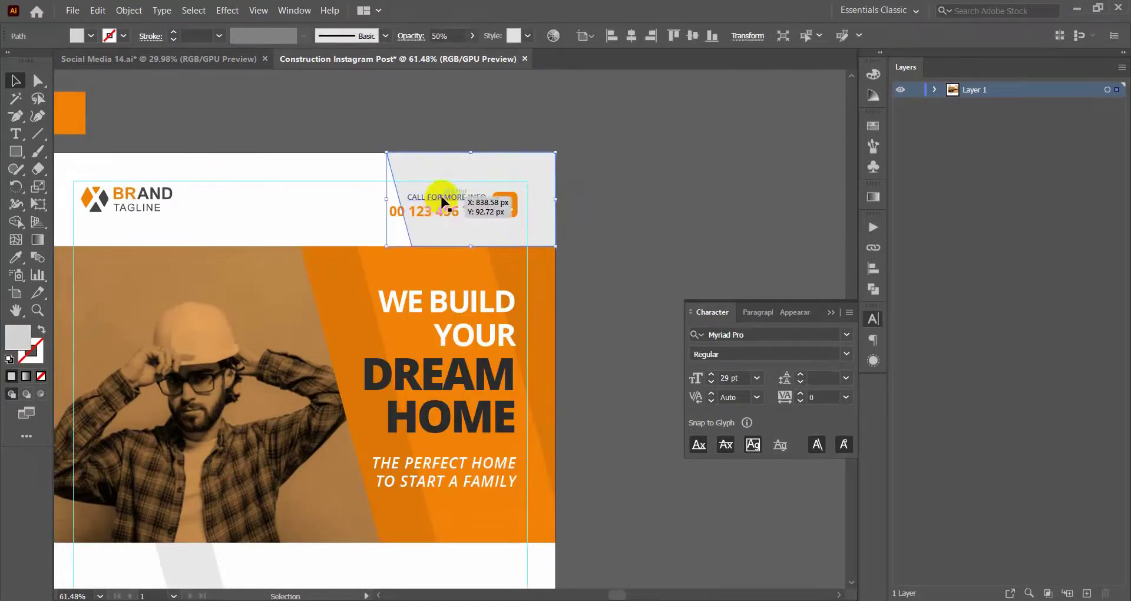
shift+click(165, 199)
click(556, 36)
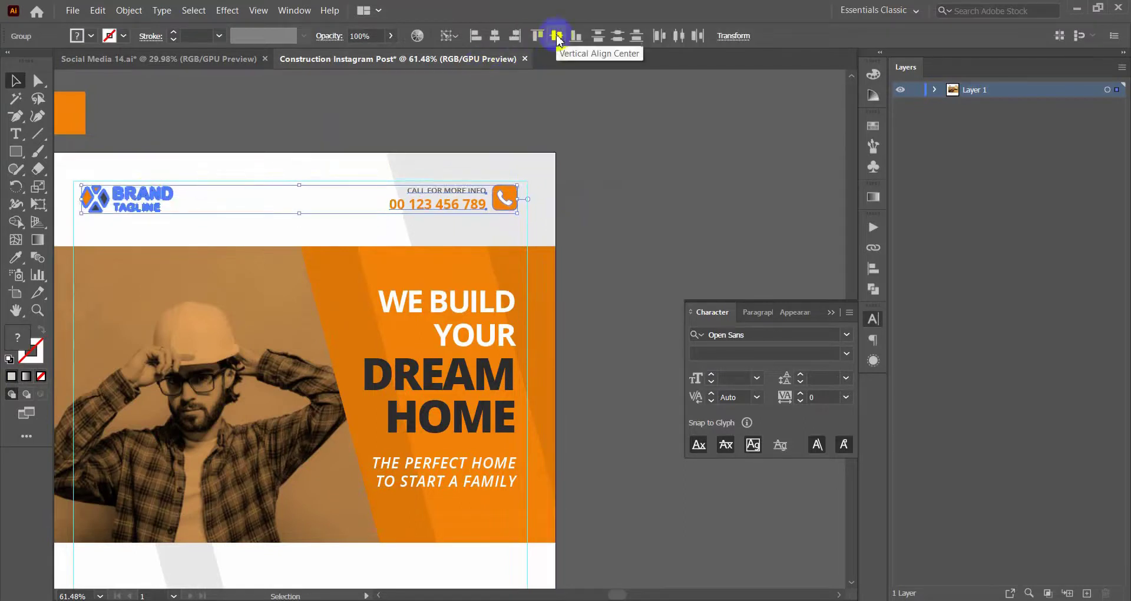
click(658, 189)
- Nudge the logo and contact header row down two arrow-key steps
key(z)
mouse_move(657, 188)
mouse_down()
mouse_move(487, 222)
mouse_move(572, 218)
mouse_up()
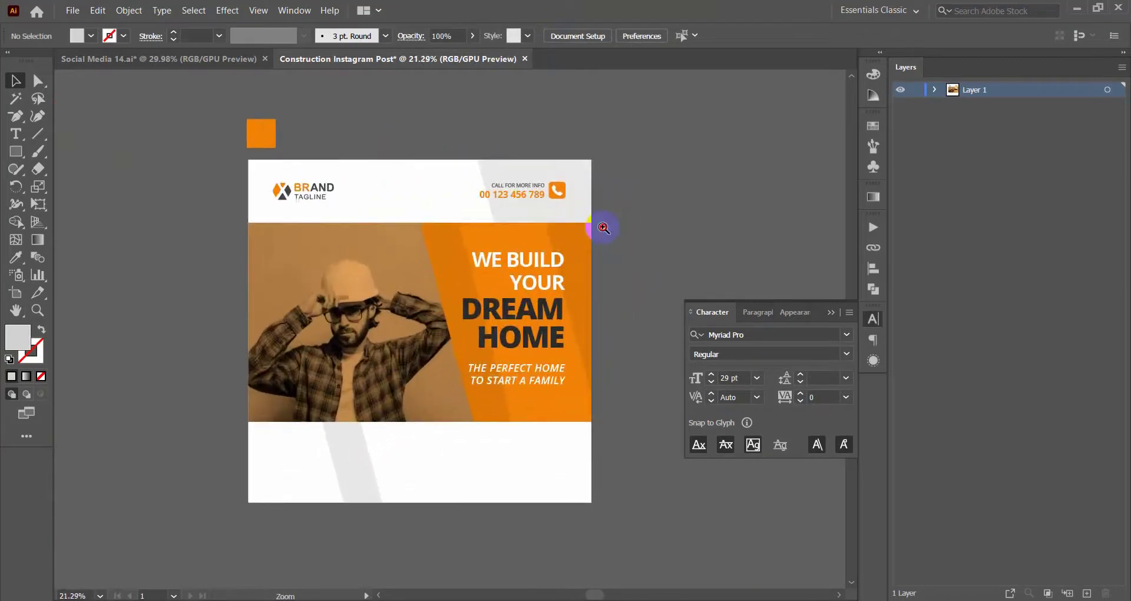
drag(457, 201, 152, 208)
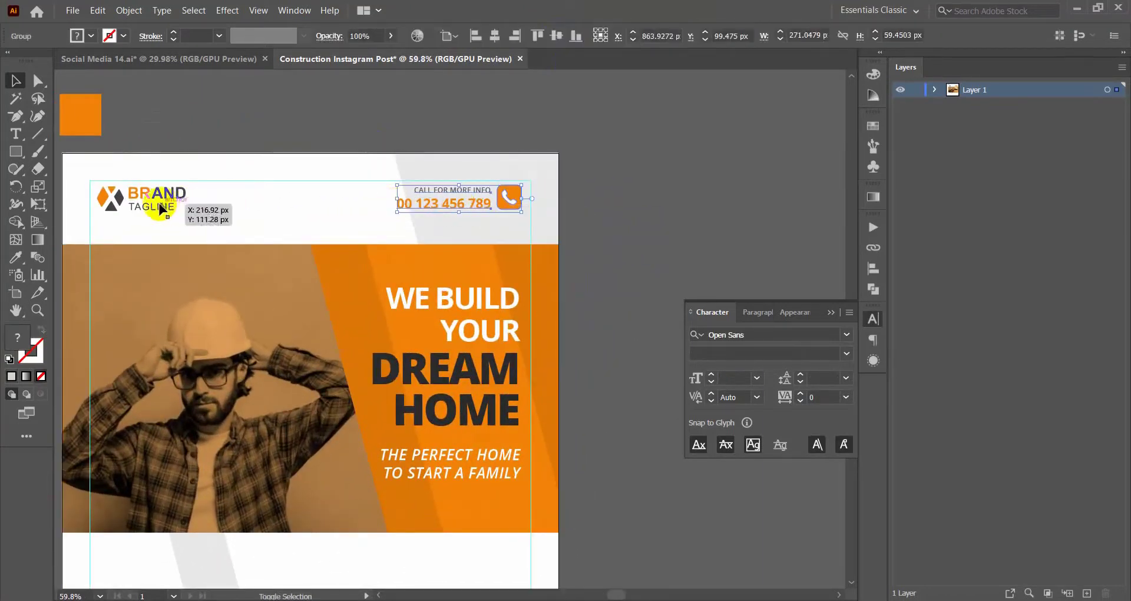
key(Down)
key(Down)
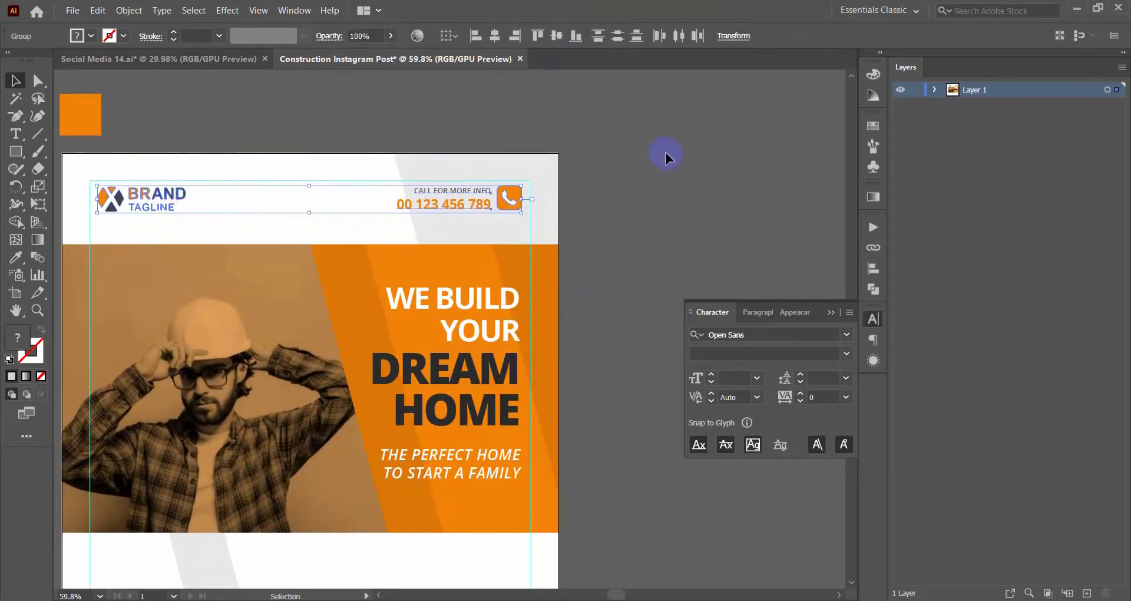
key(Down)
key(Down)
key(Down)
key(Down)
key(Down)
key(Down)
key(Down)
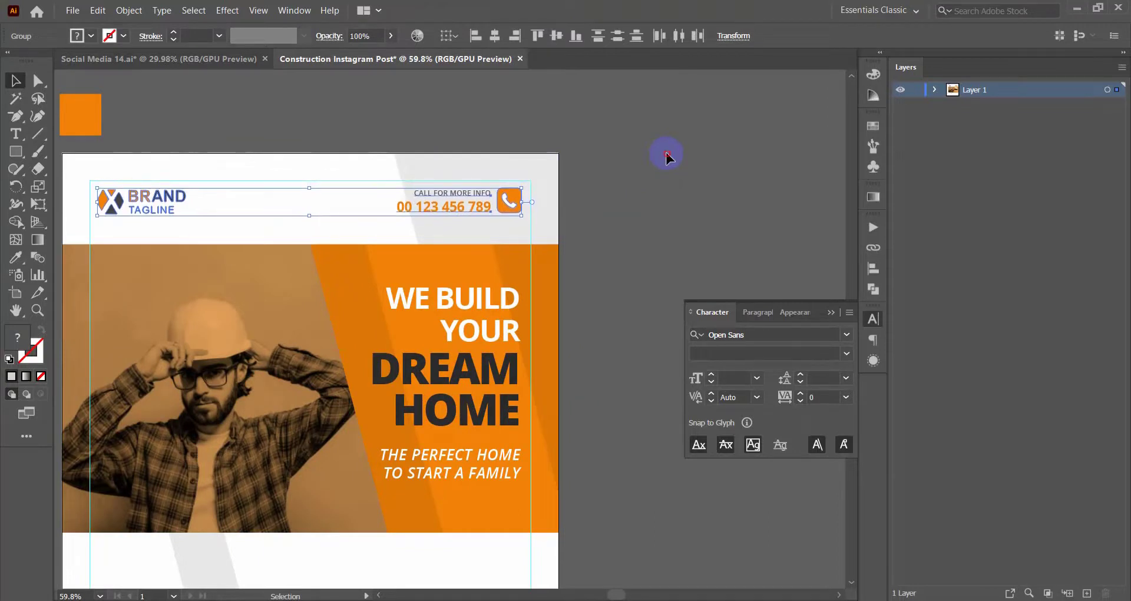
click(666, 152)
scroll(634, 222, down, 2)
- Drag the grey diagonal shape's top and bottom anchors right to the artboard edge at X 1080 px
key(z)
mouse_move(434, 216)
mouse_down()
mouse_move(405, 248)
mouse_move(488, 245)
mouse_move(532, 259)
mouse_move(481, 185)
mouse_move(441, 181)
mouse_up()
key(v)
click(39, 83)
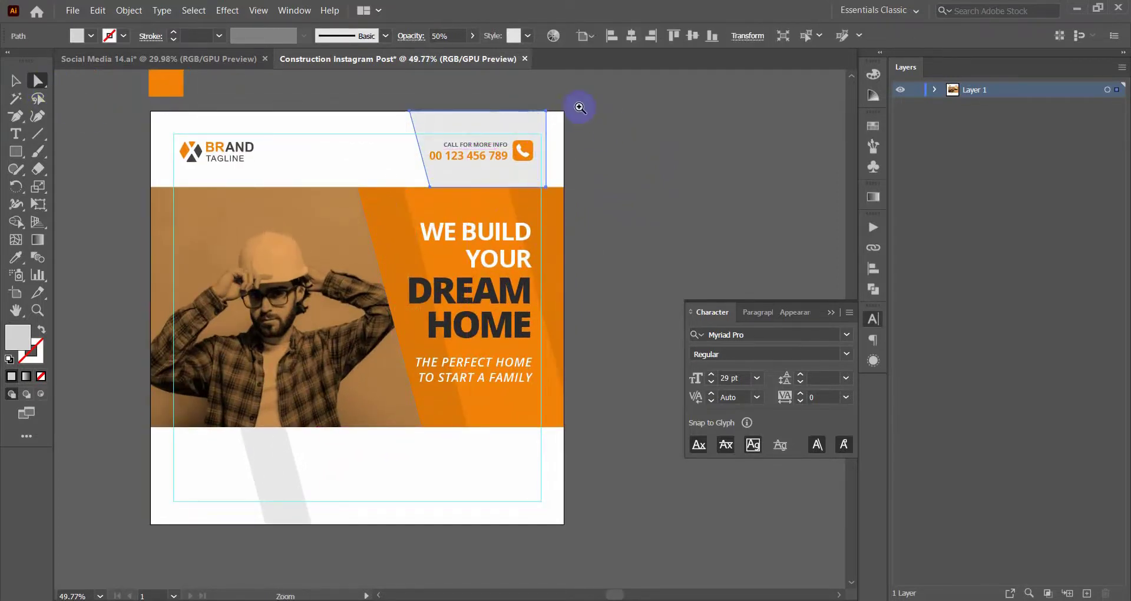
scroll(576, 105, up, 8)
drag(436, 138, 523, 136)
scroll(463, 434, down, 2)
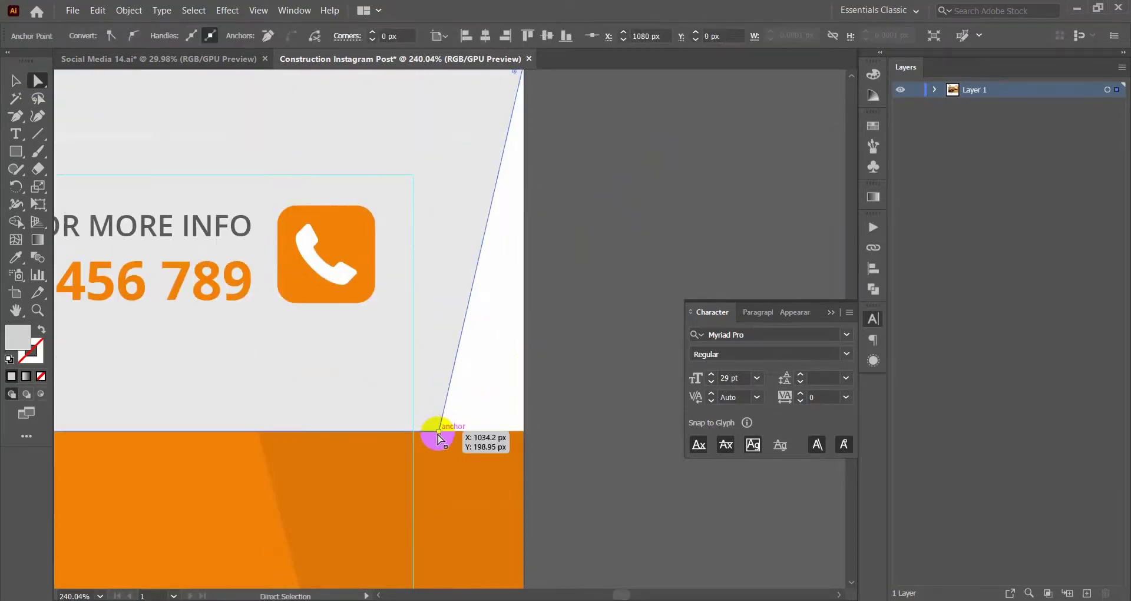
drag(439, 432, 519, 435)
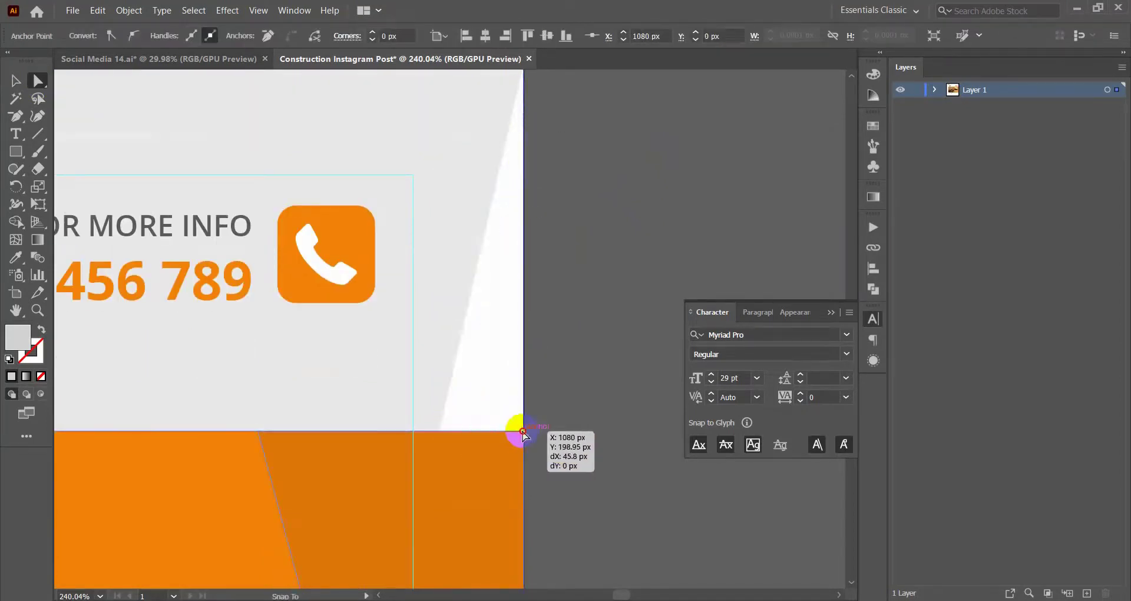
click(577, 336)
scroll(308, 260, down, 5)
scroll(305, 267, down, 5)
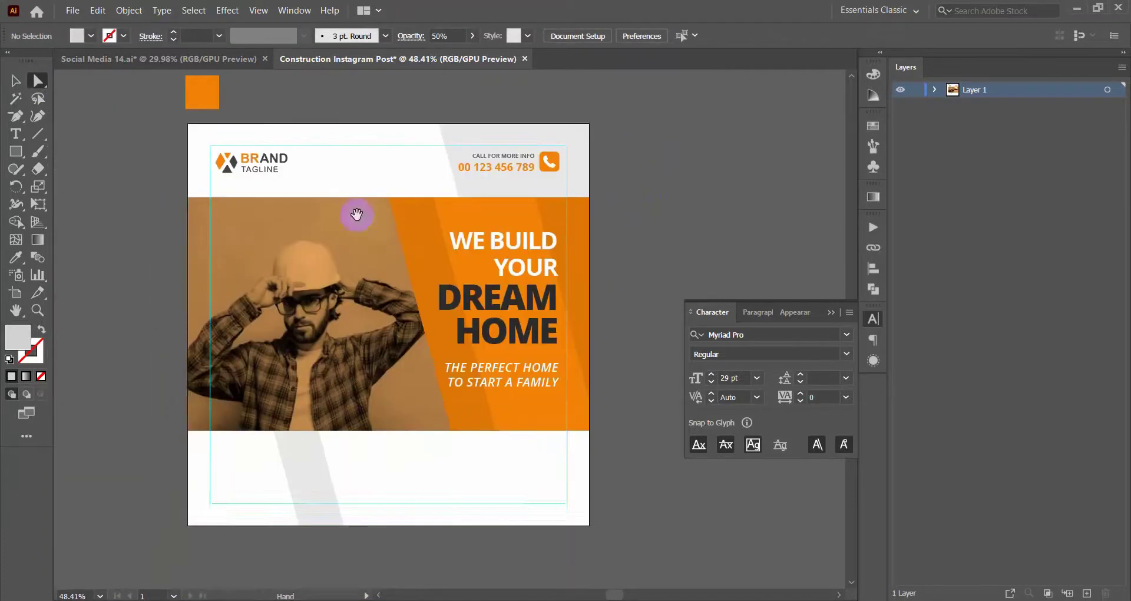
scroll(303, 248, up, 2)
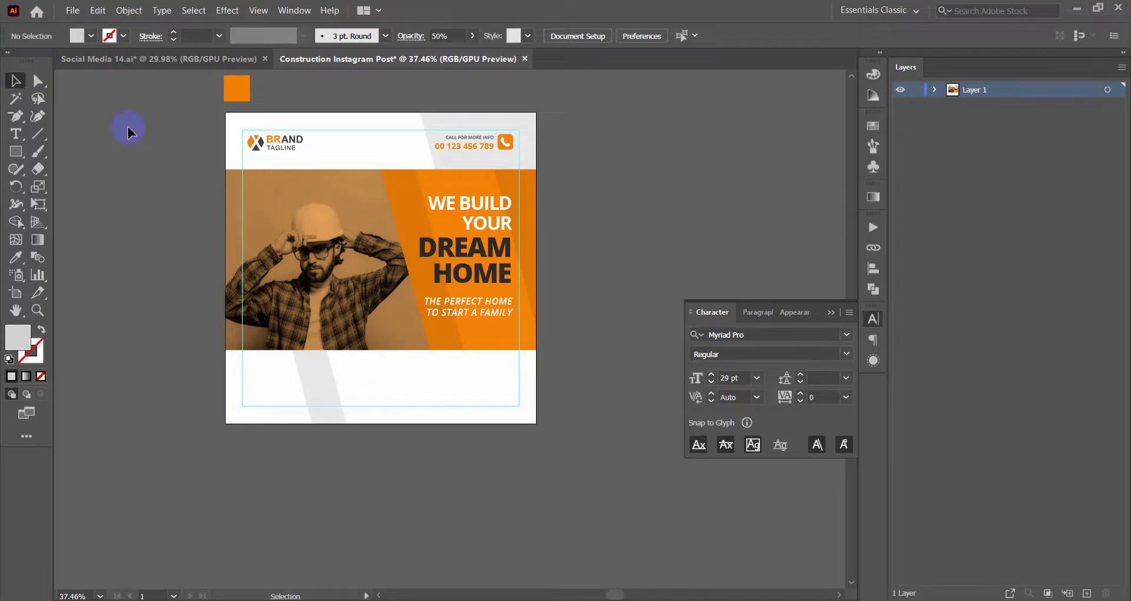
- Copy the $1000000 price and Book Now button from Social Media 14.ai below the construction artboard
click(145, 60)
click(140, 362)
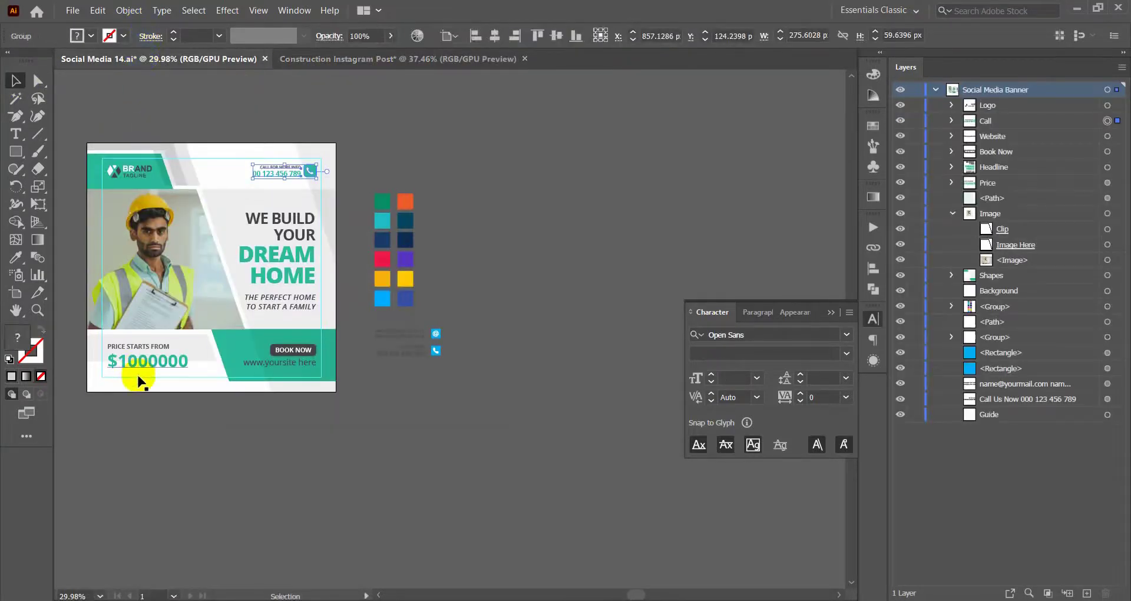
shift+click(281, 354)
drag(281, 357, 461, 227)
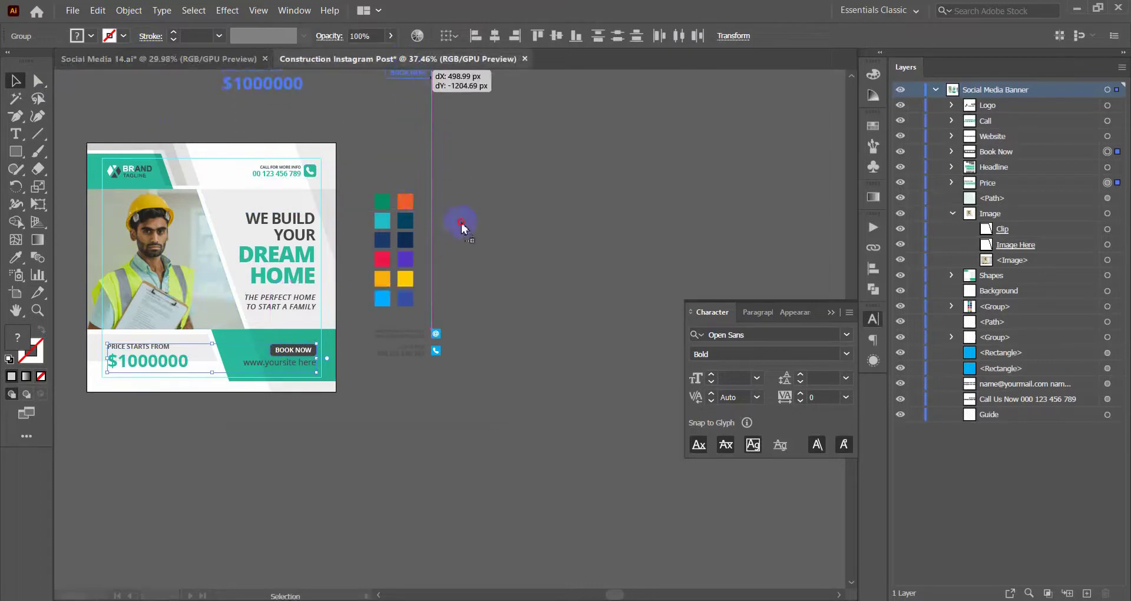
drag(461, 227, 530, 478)
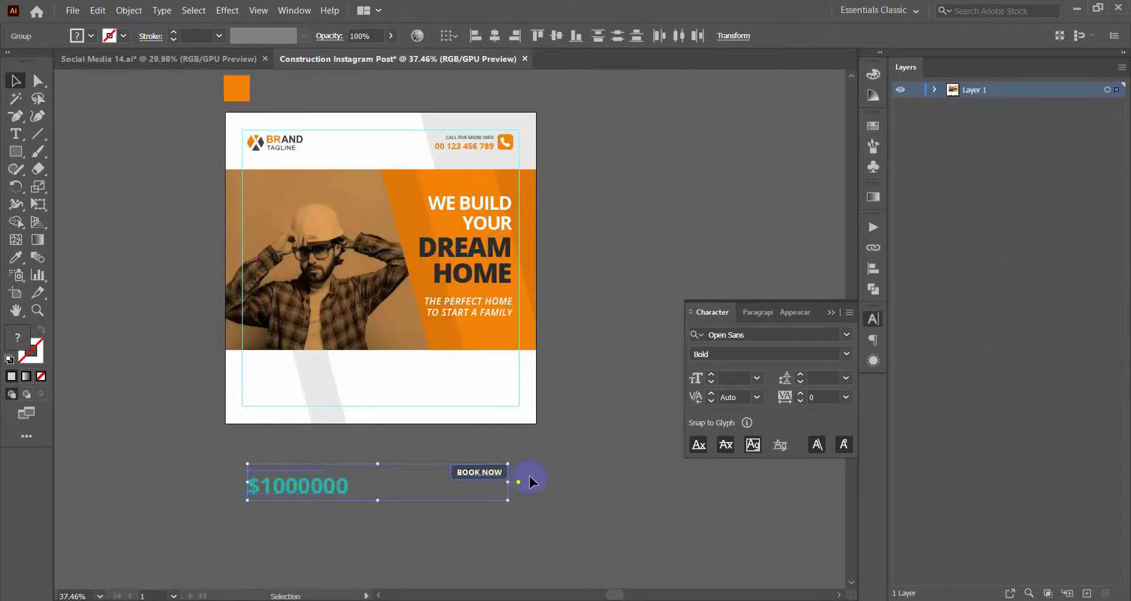
mouse_move(359, 234)
mouse_down()
mouse_move(330, 487)
mouse_move(378, 477)
mouse_up()
- Delete the copied Book Now button, keeping only the $1000000 price text
click(480, 467)
key(Delete)
click(301, 480)
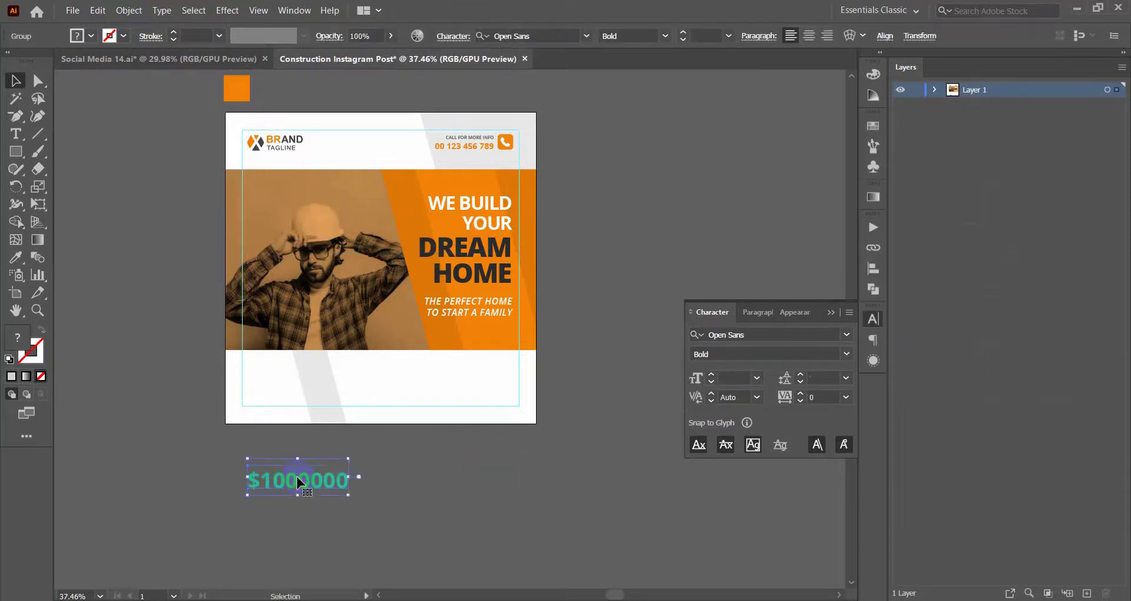
scroll(300, 482, up, 2)
drag(319, 497, 115, 242)
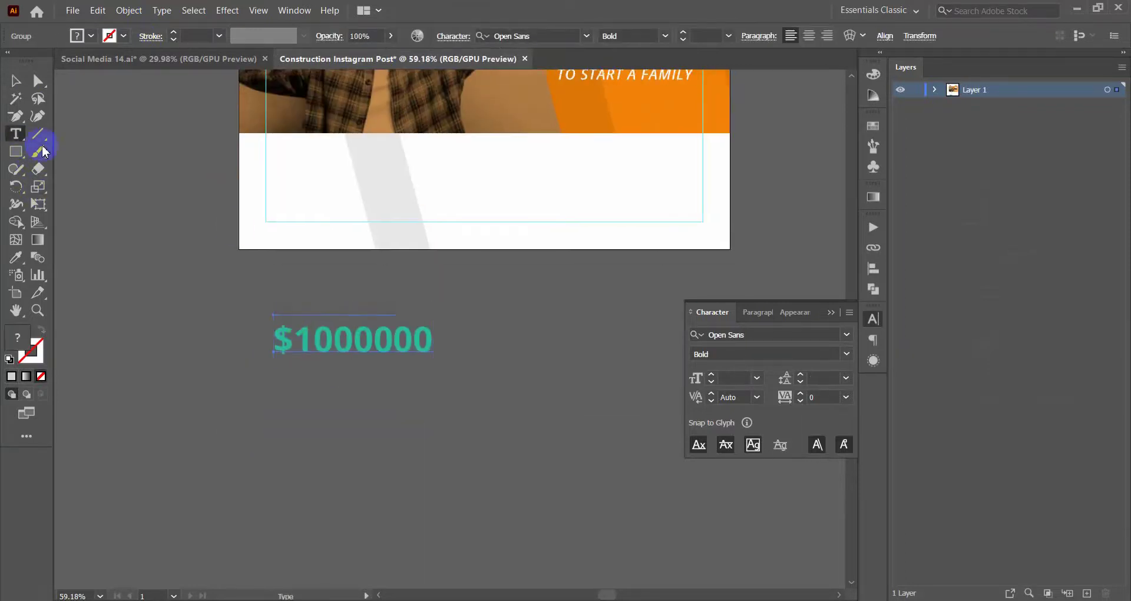
- Check the price text, then move the PRICE STARTS FROM $1000000 block into the white lower band
double_click(308, 311)
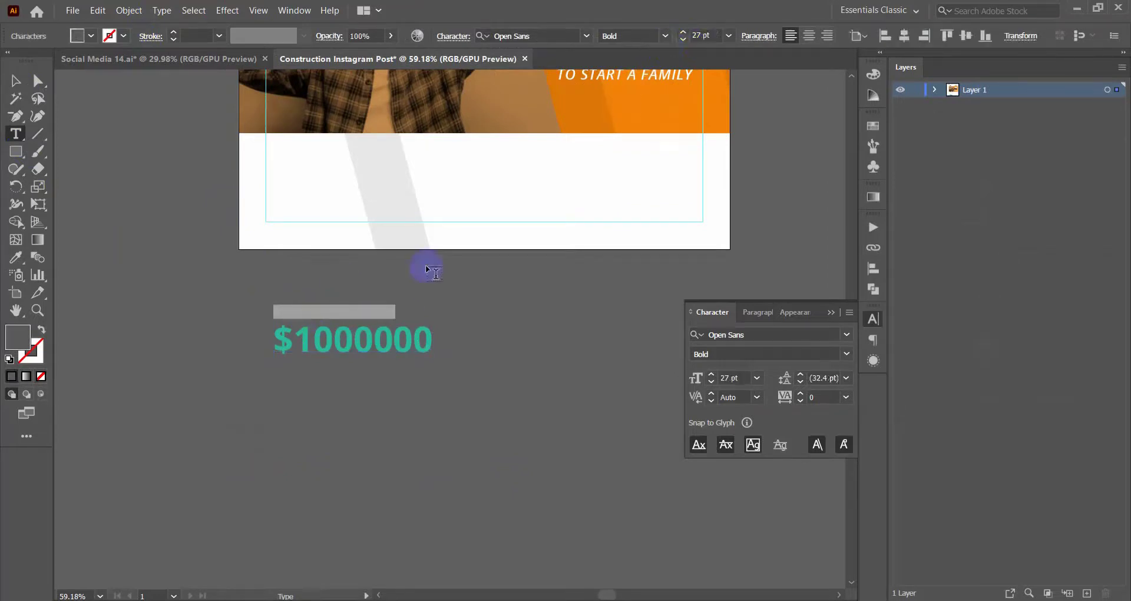
double_click(378, 331)
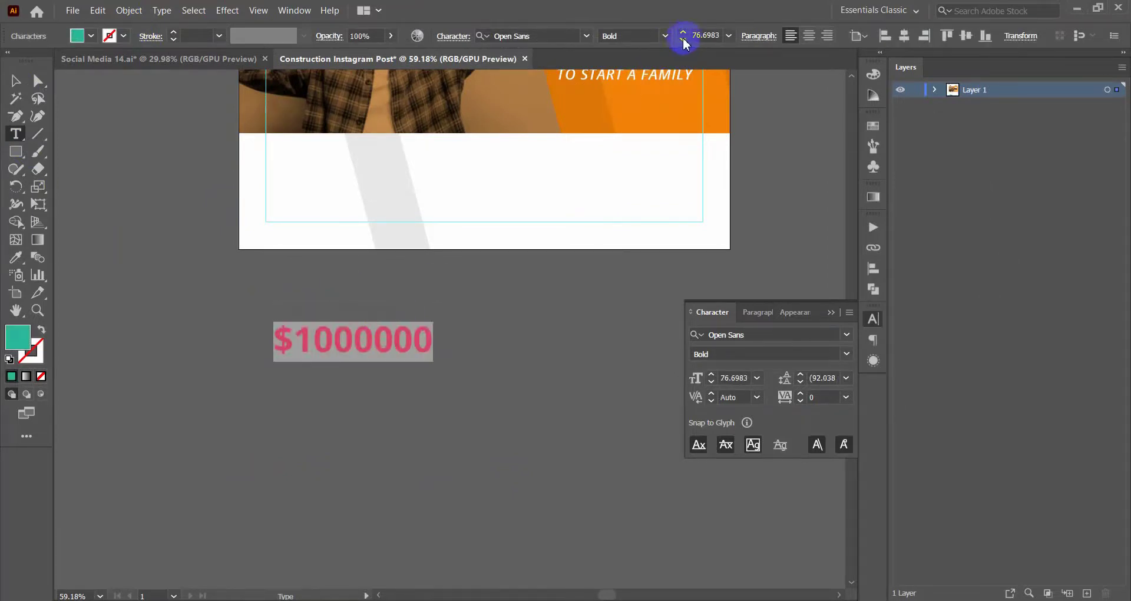
click(15, 81)
click(142, 269)
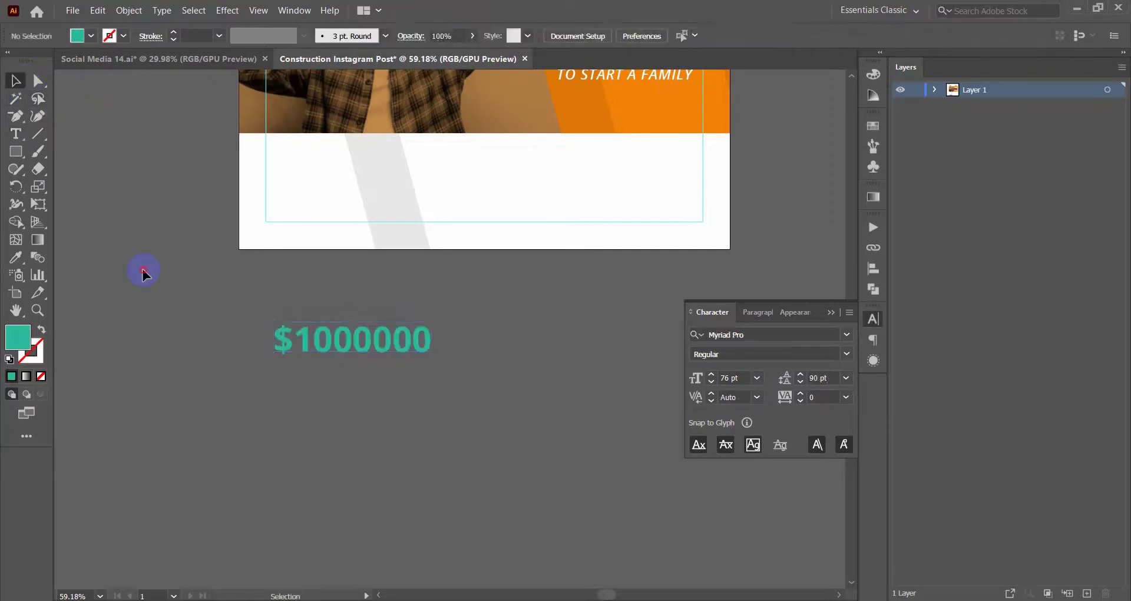
mouse_move(377, 348)
mouse_down()
mouse_move(377, 199)
mouse_move(414, 182)
mouse_move(450, 185)
mouse_up()
click(409, 320)
- Zoom out to view the whole post and test-select the price group and brand logo
ctrl+alt+click(403, 333)
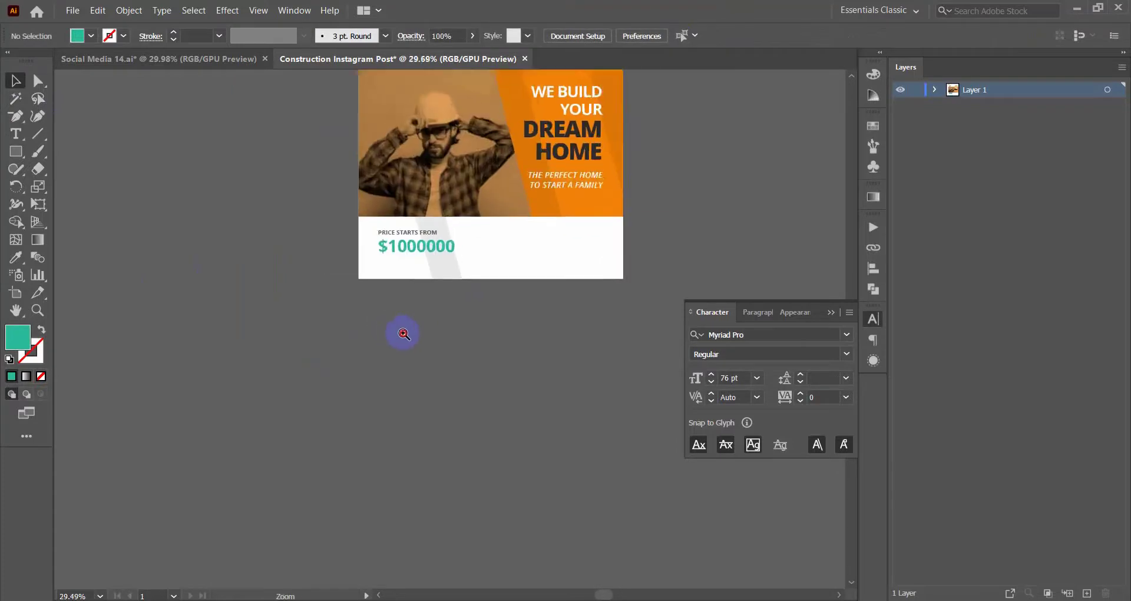
scroll(422, 412, up, 2)
scroll(464, 358, up, 1)
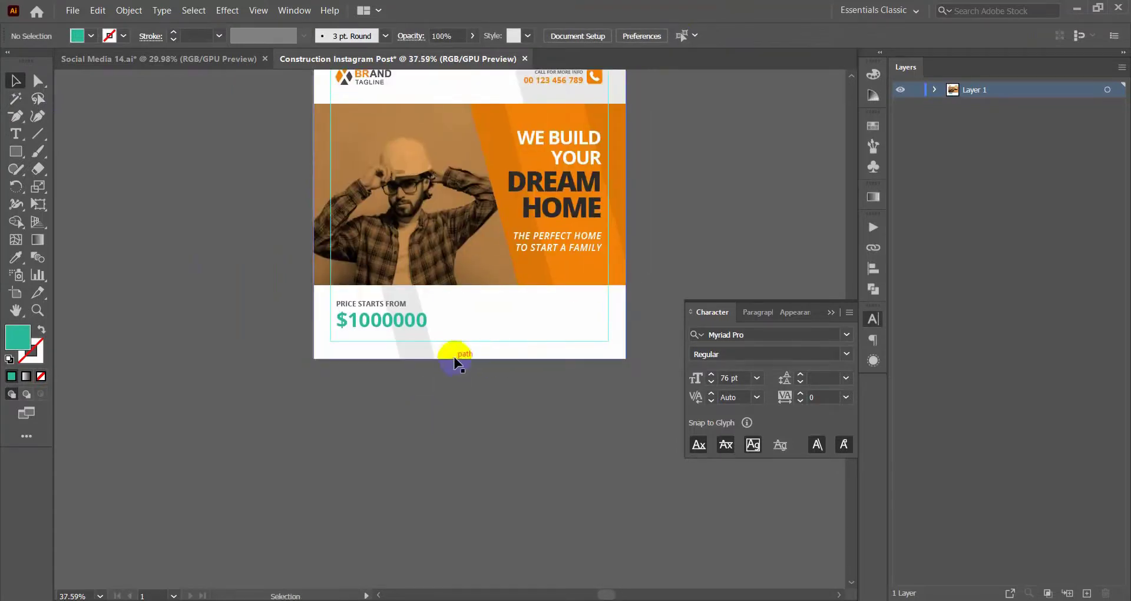
click(395, 322)
scroll(413, 354, up, 2)
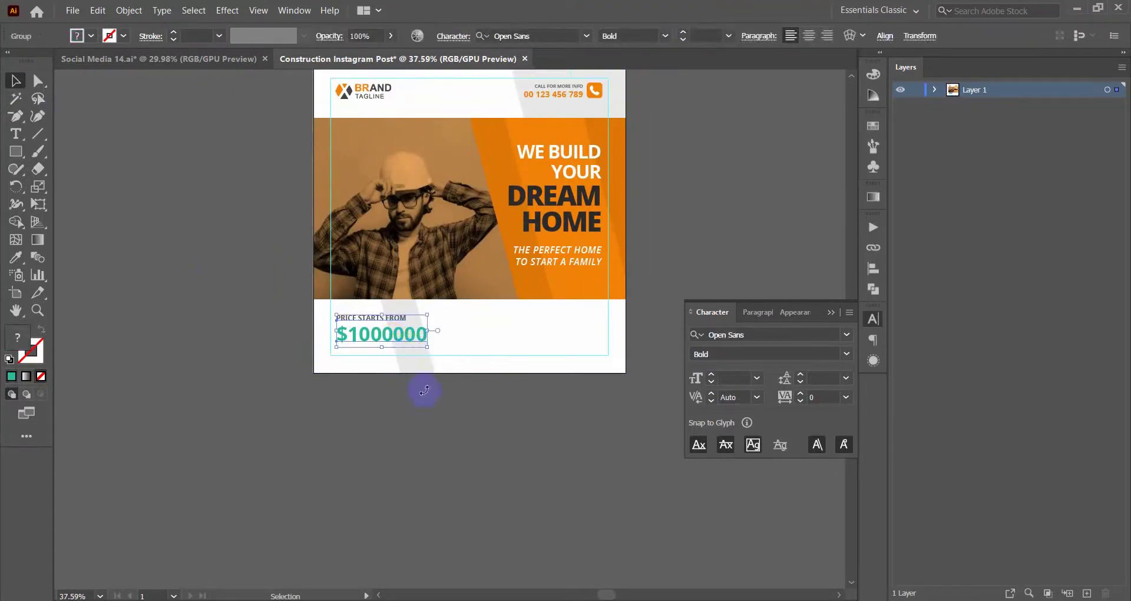
shift+click(349, 144)
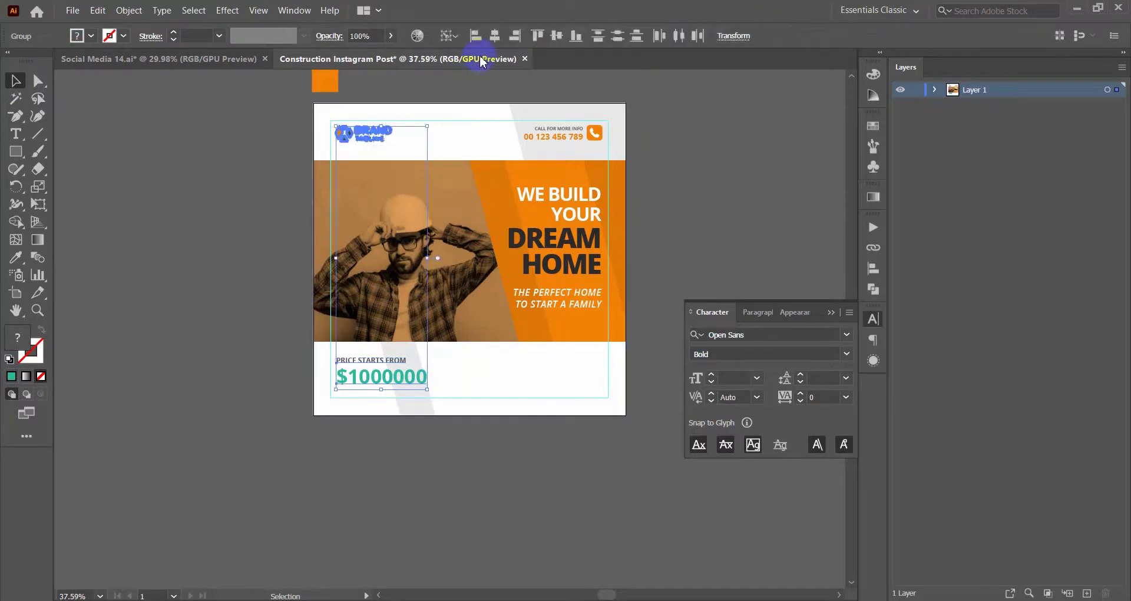
click(477, 468)
scroll(422, 487, up, 3)
scroll(354, 354, down, 2)
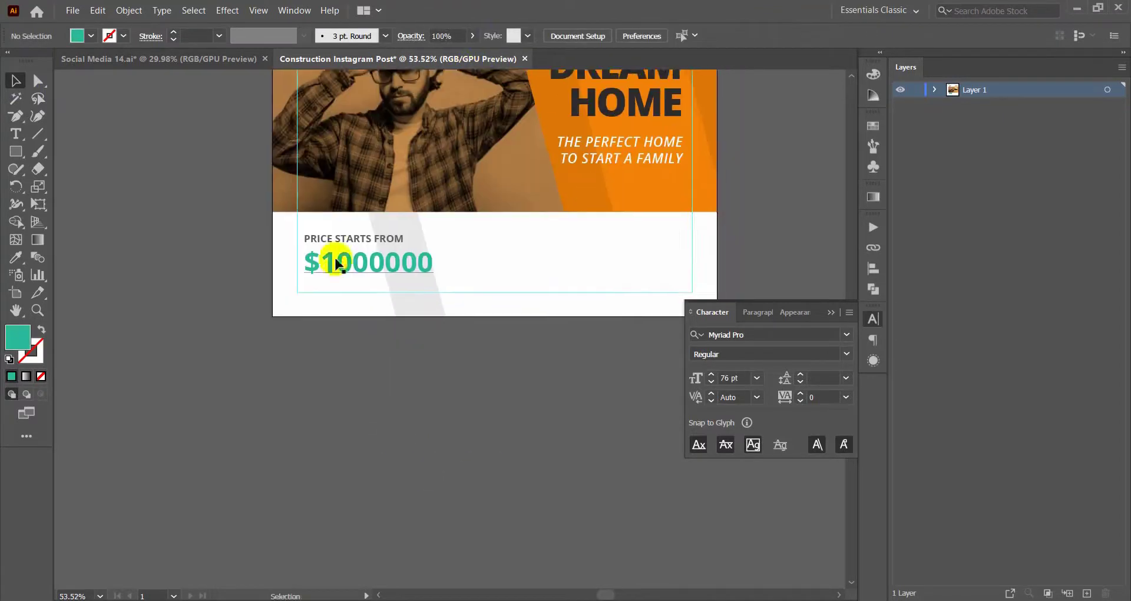
- Vertically centre the price on a helper rectangle, delete the rectangle, and nudge the price up slightly
click(34, 152)
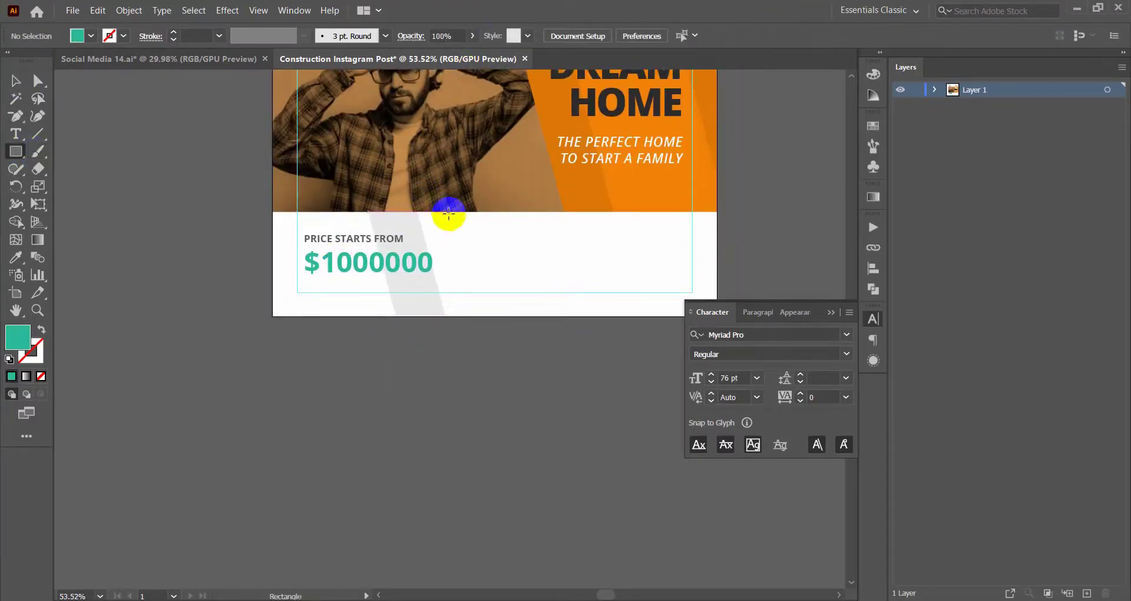
drag(452, 212, 488, 317)
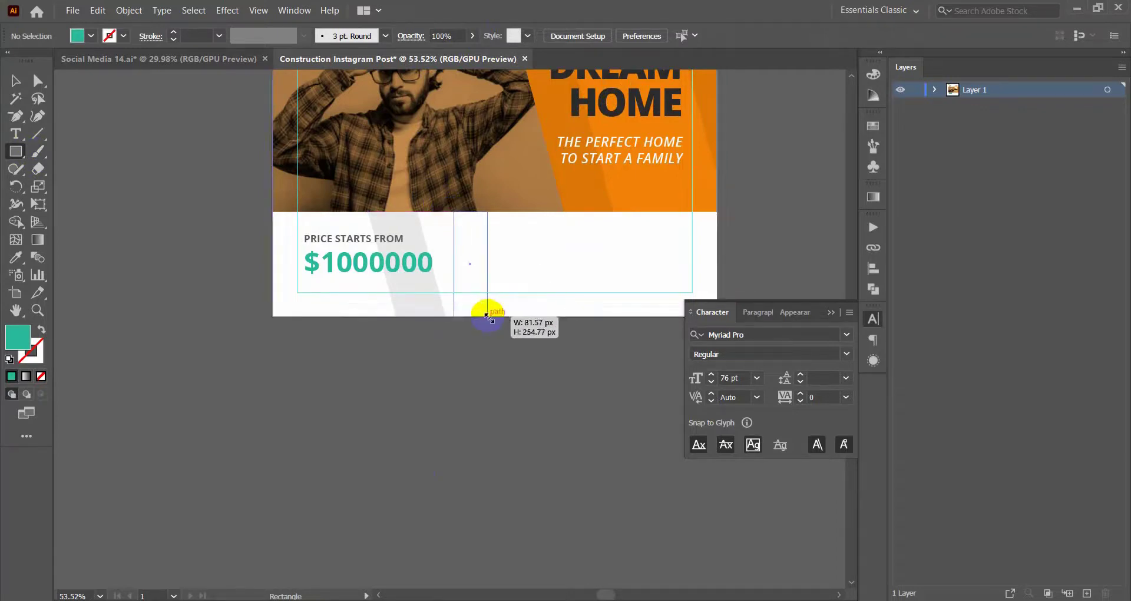
click(16, 88)
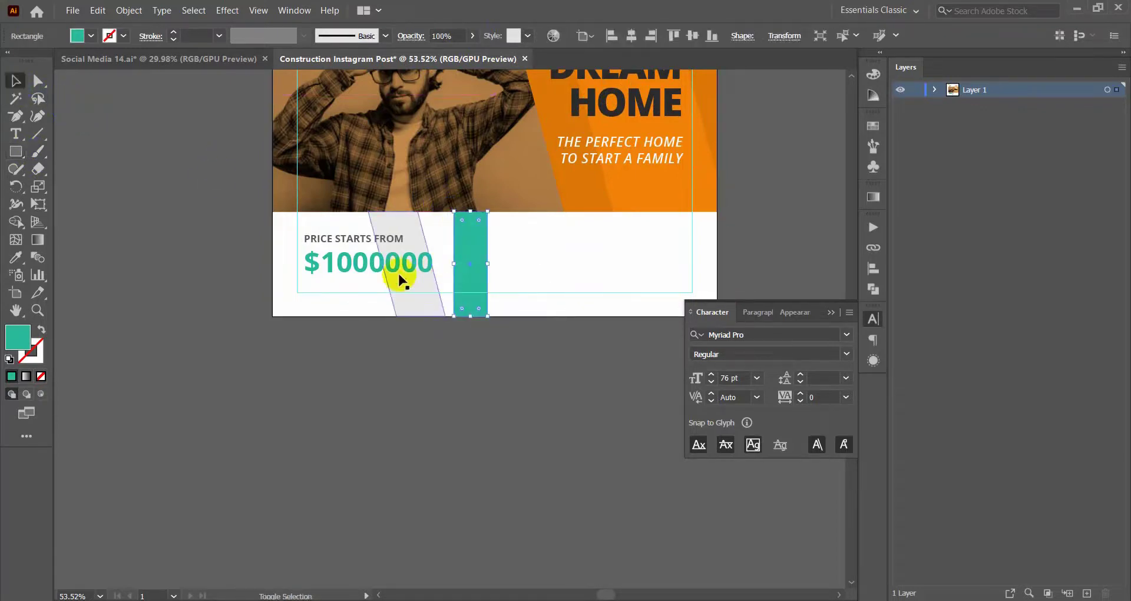
shift+click(374, 266)
click(469, 249)
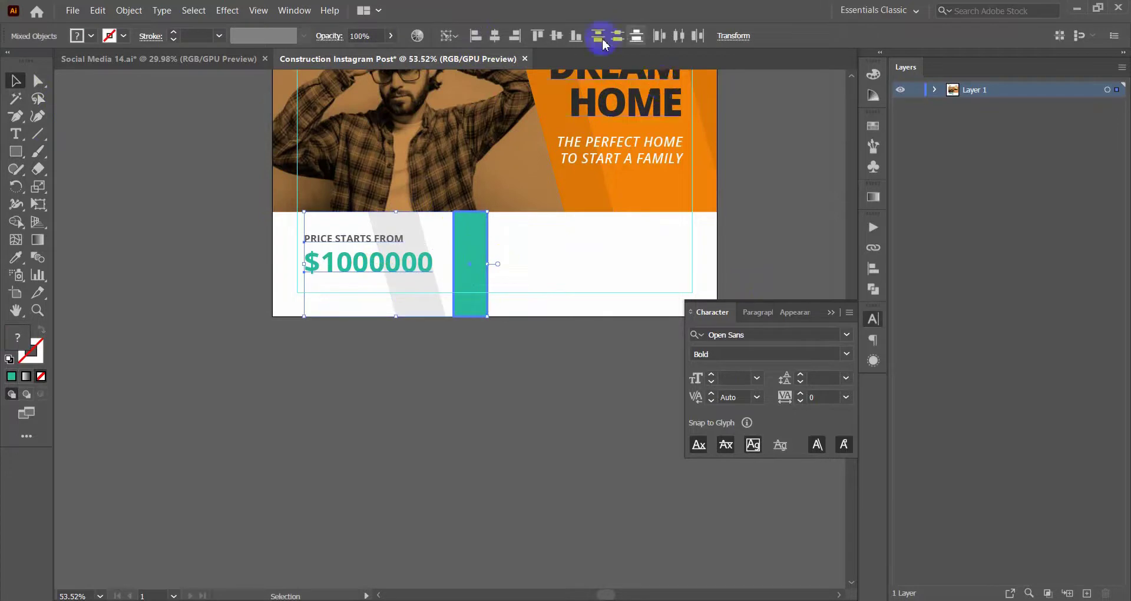
click(556, 36)
click(468, 409)
click(472, 268)
key(Delete)
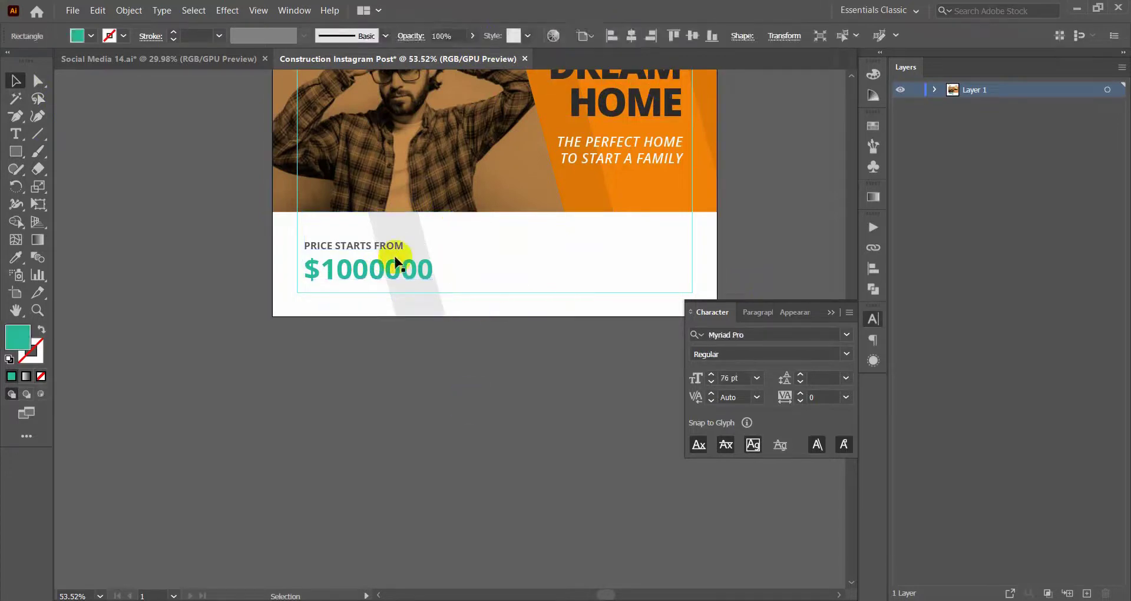
double_click(370, 270)
drag(368, 263, 366, 257)
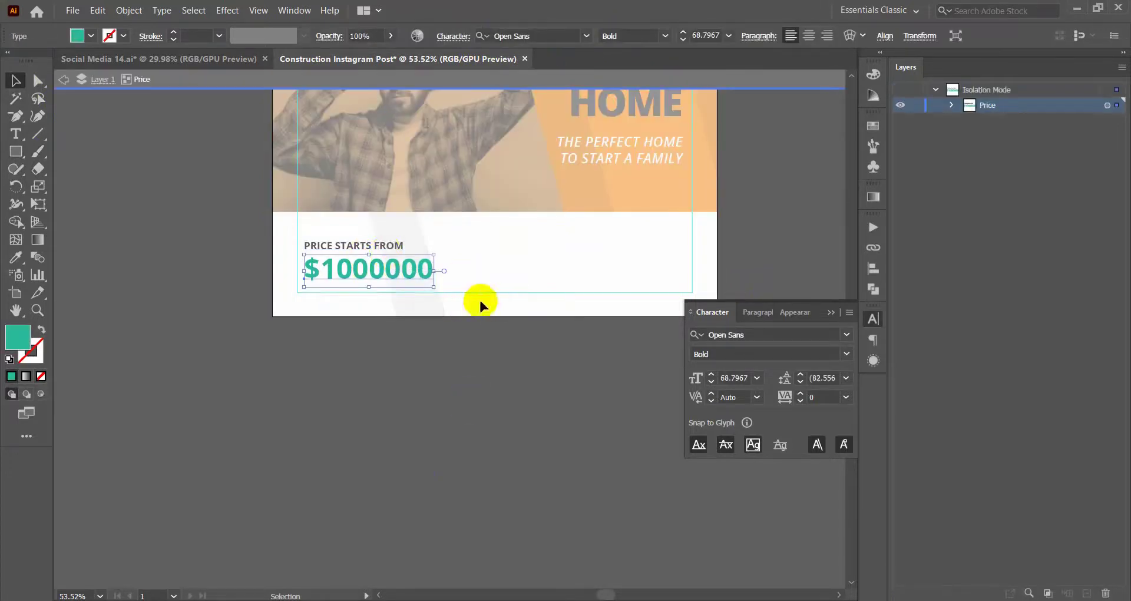
- Shift the light diagonal stripe slightly to the right
double_click(412, 305)
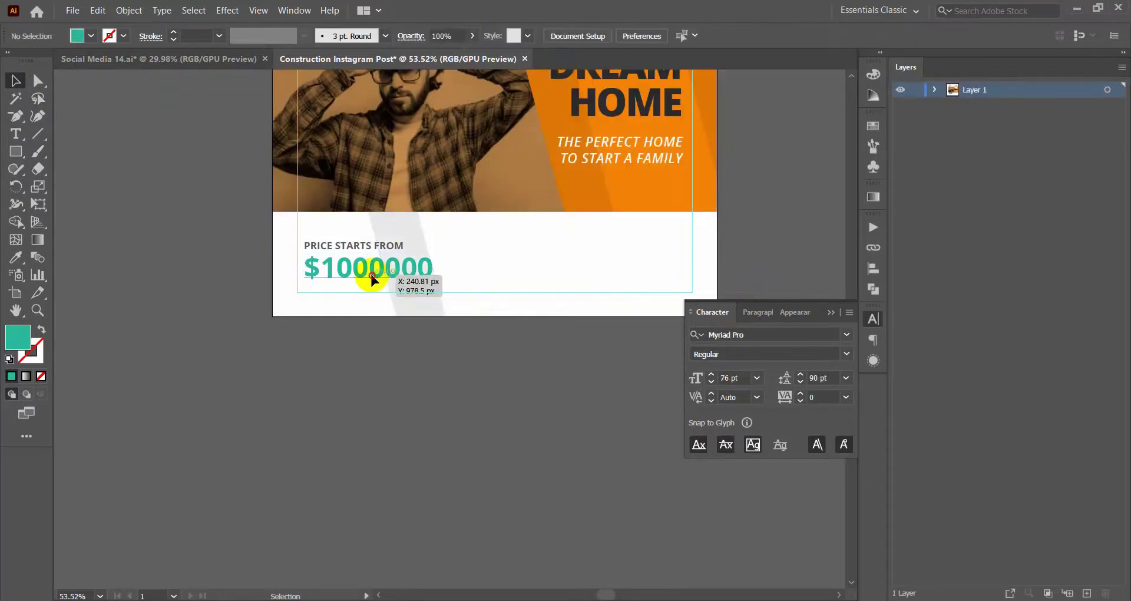
click(434, 277)
mouse_move(433, 304)
mouse_down()
mouse_move(445, 304)
mouse_move(462, 351)
mouse_move(298, 316)
mouse_move(330, 315)
mouse_up()
click(493, 351)
- Recolour the $1000000 price text with the poster's orange using the Eyedropper
click(12, 137)
click(366, 328)
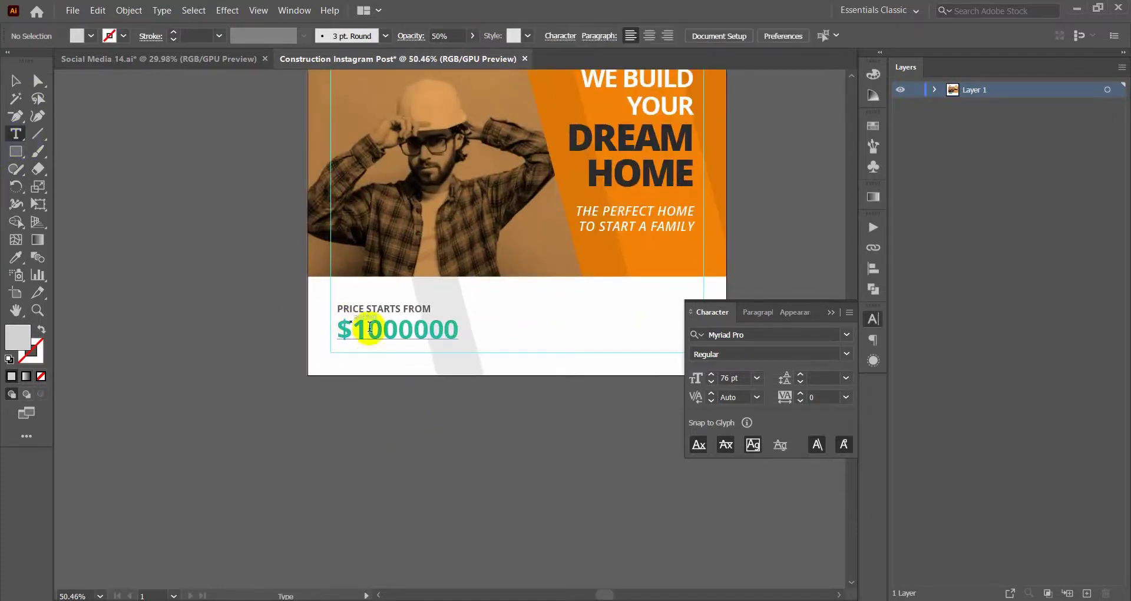
key(ctrl+a)
click(16, 258)
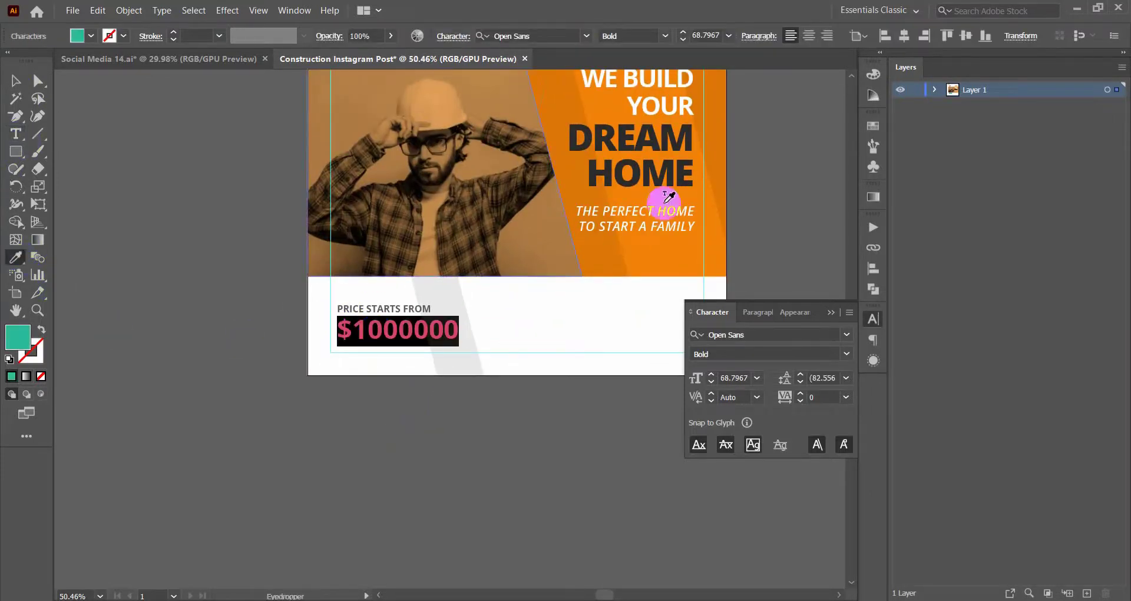
click(687, 241)
click(12, 81)
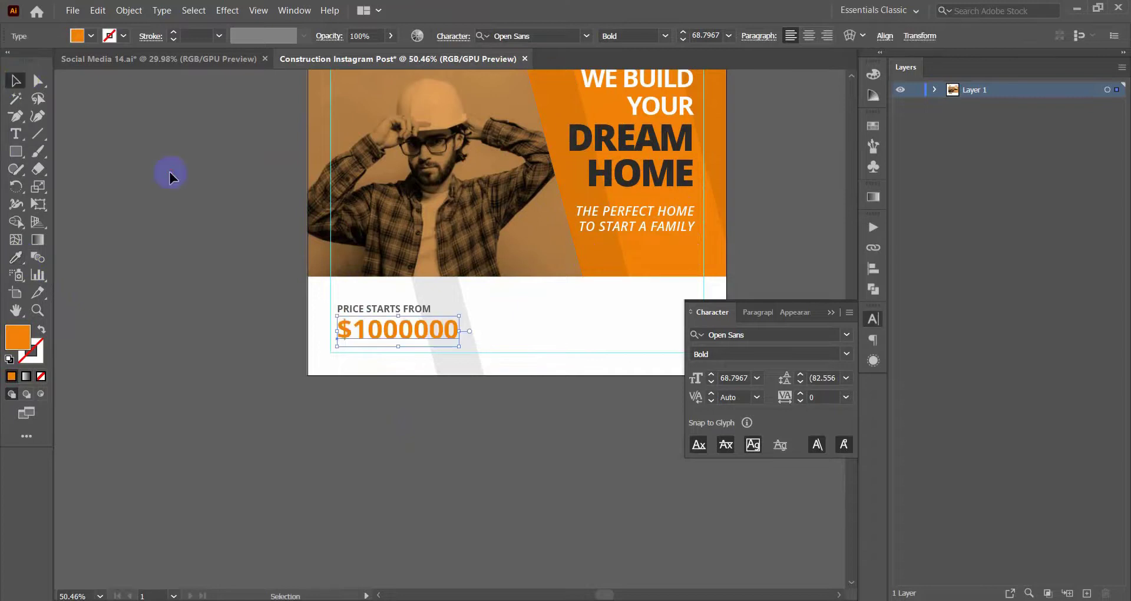
click(189, 177)
scroll(220, 260, down, 3)
scroll(240, 265, up, 2)
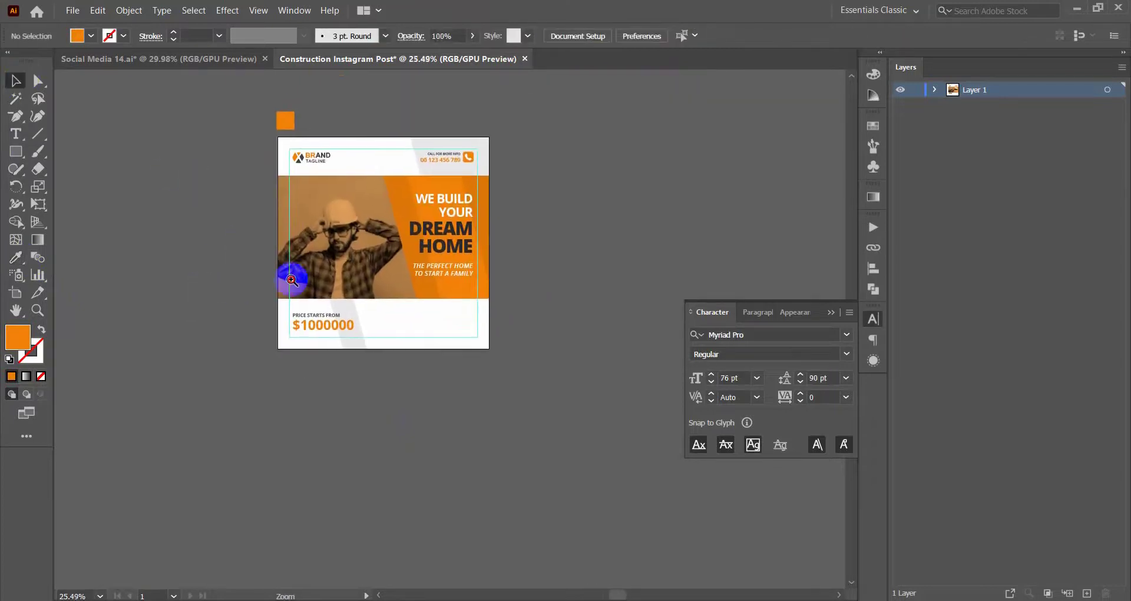
- Copy the Book Now button and website line from Social Media 14.ai below the construction artboard
click(188, 64)
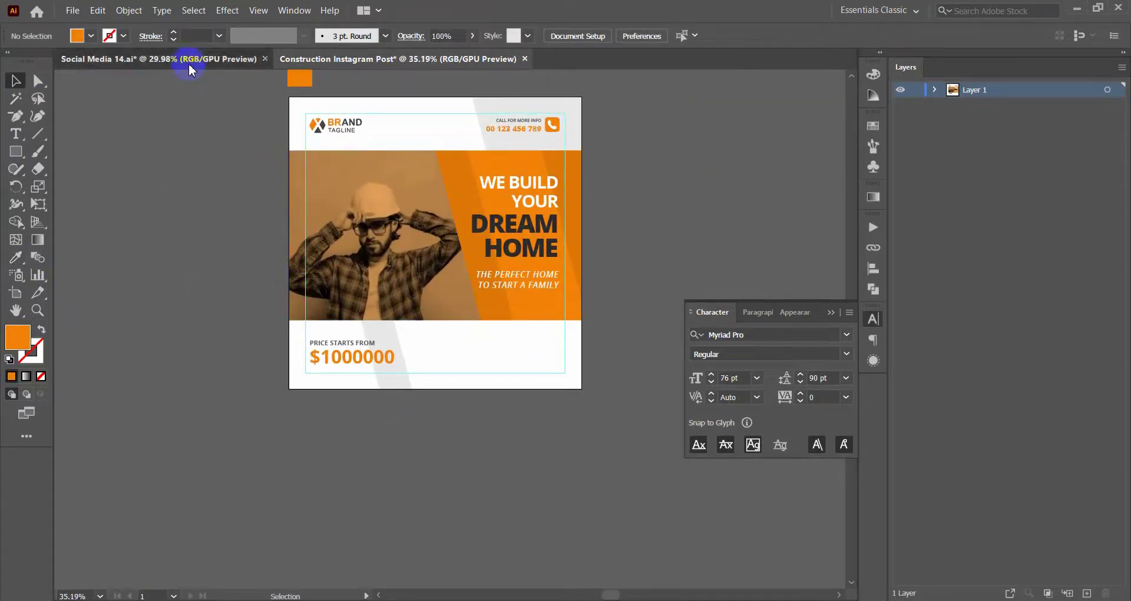
click(303, 367)
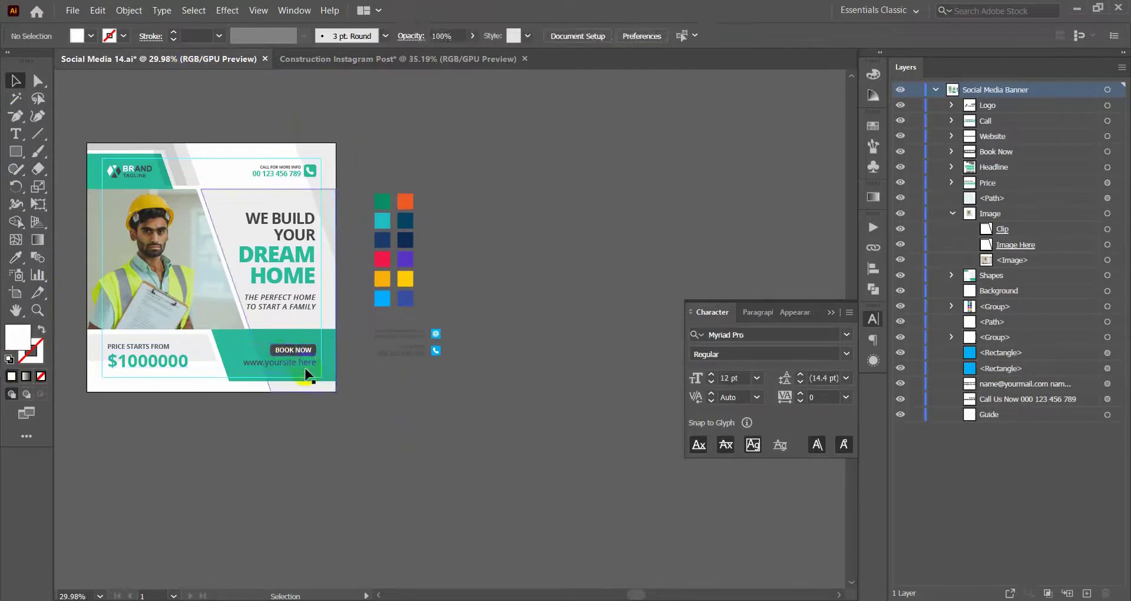
shift+click(293, 353)
drag(293, 352, 460, 244)
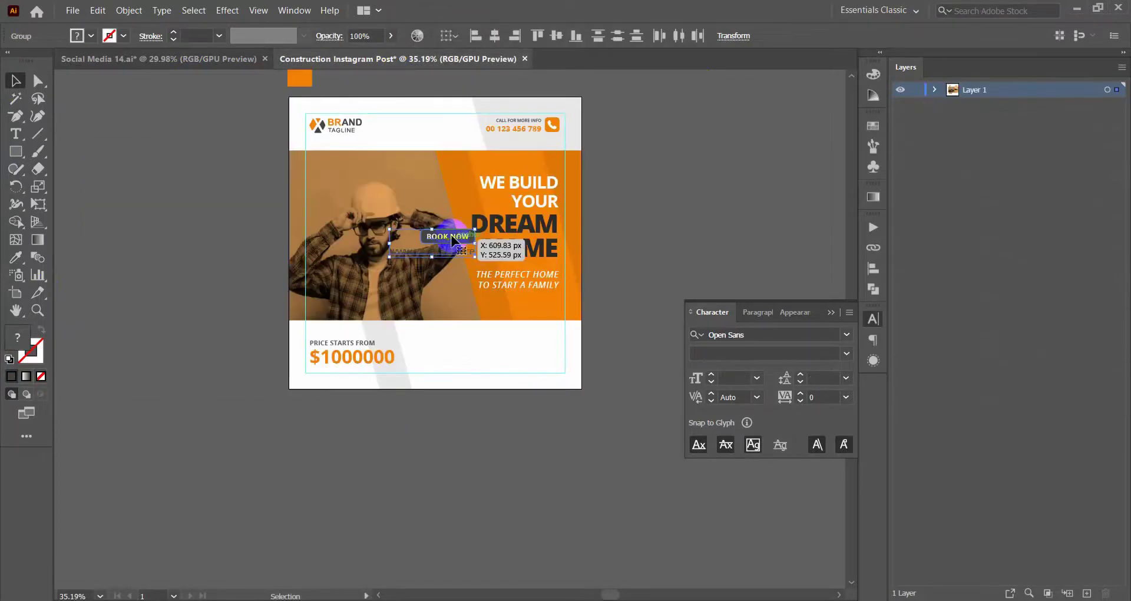
drag(459, 244, 533, 465)
scroll(534, 465, up, 2)
drag(474, 405, 397, 336)
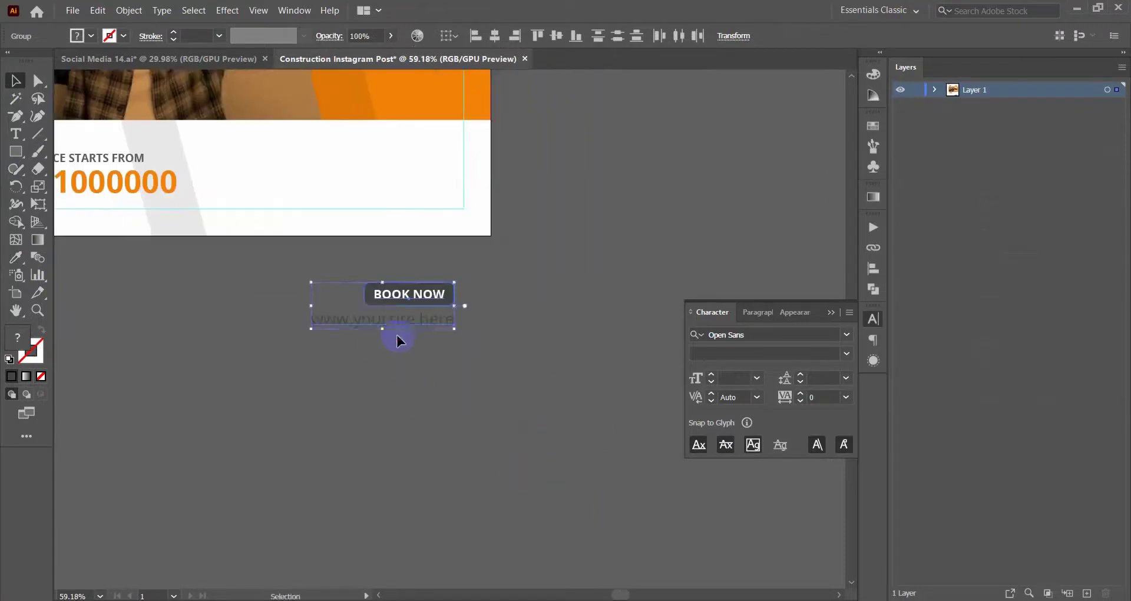
click(397, 335)
key(t)
double_click(416, 292)
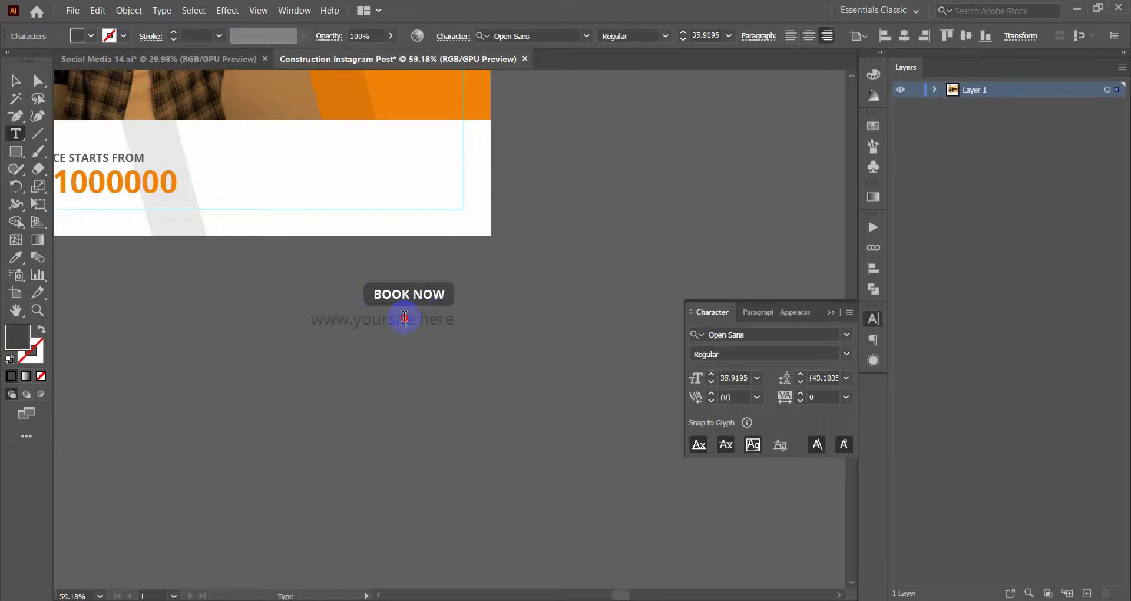
triple_click(404, 318)
click(20, 83)
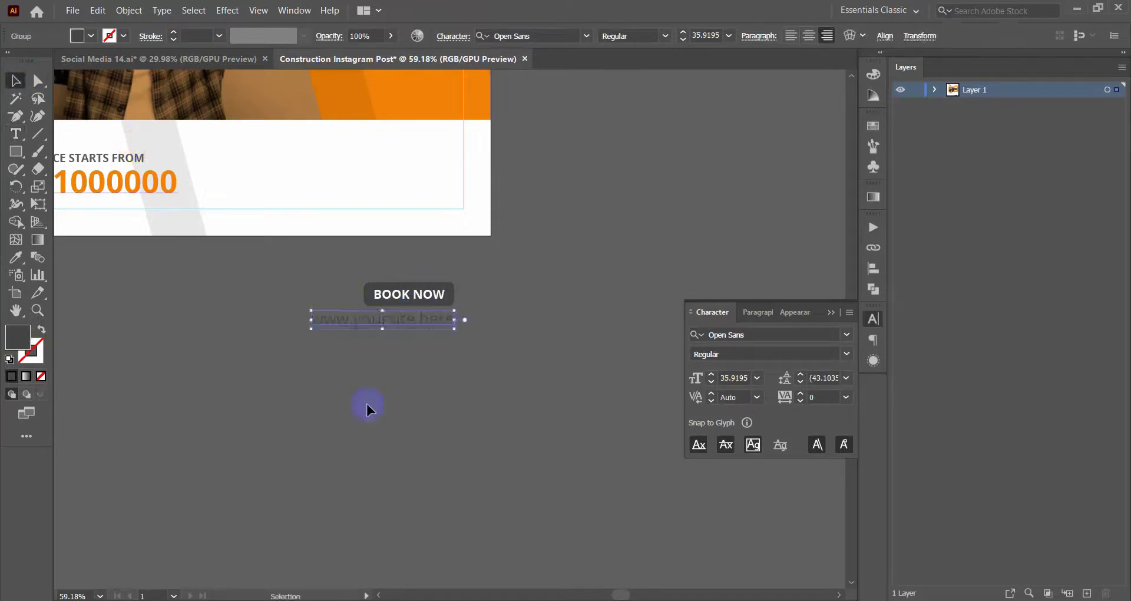
click(386, 406)
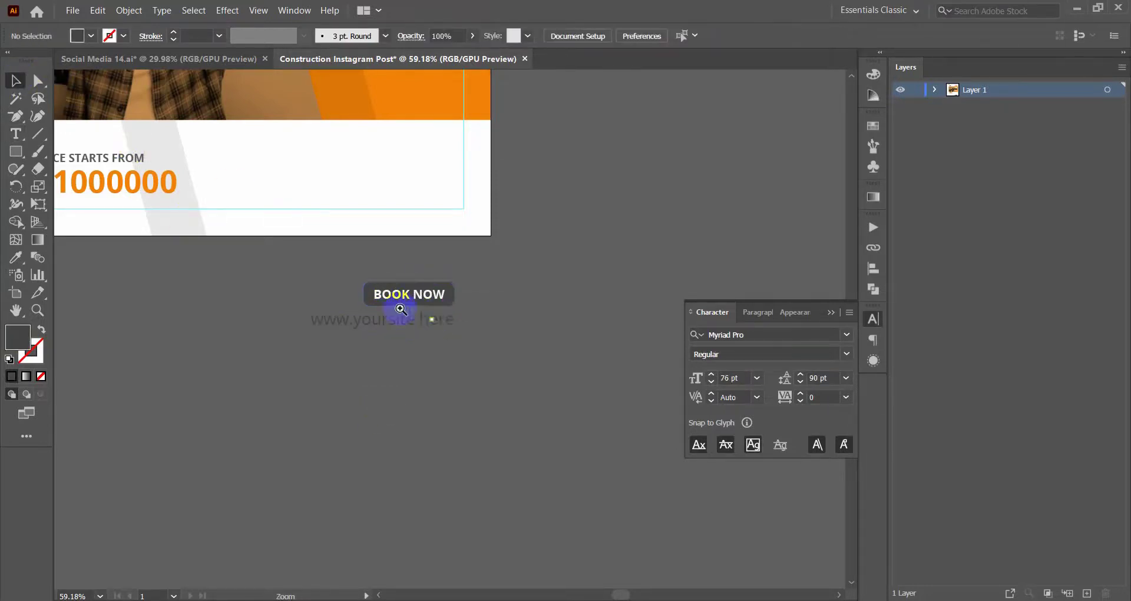
- Move the button and web address into the lower-right and vertically centre them on the price
scroll(398, 303, up, 5)
click(428, 293)
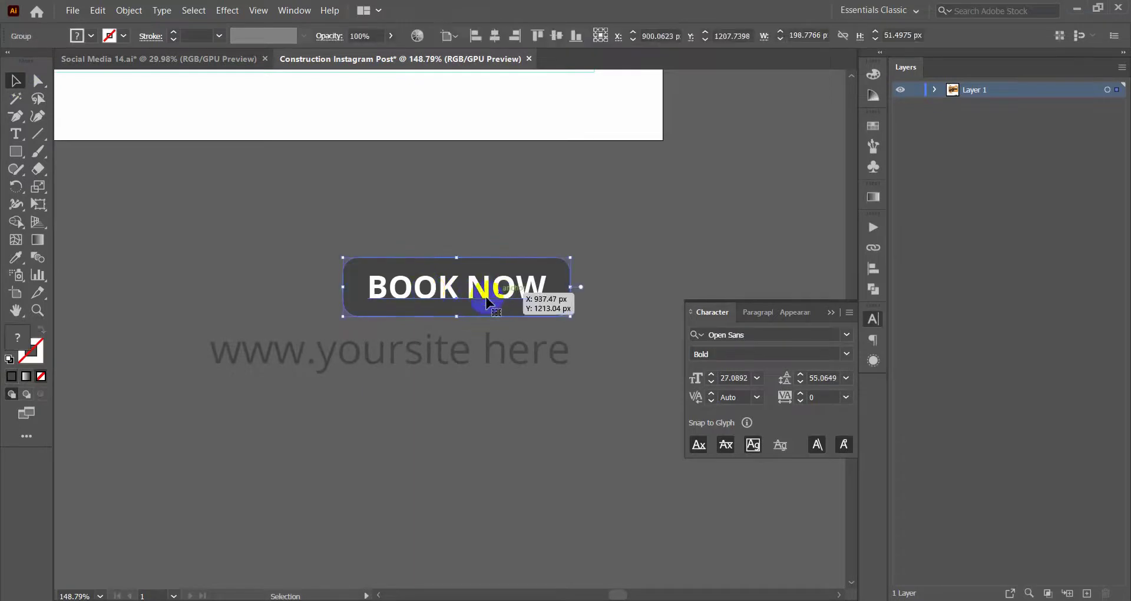
scroll(496, 359, down, 3)
click(429, 370)
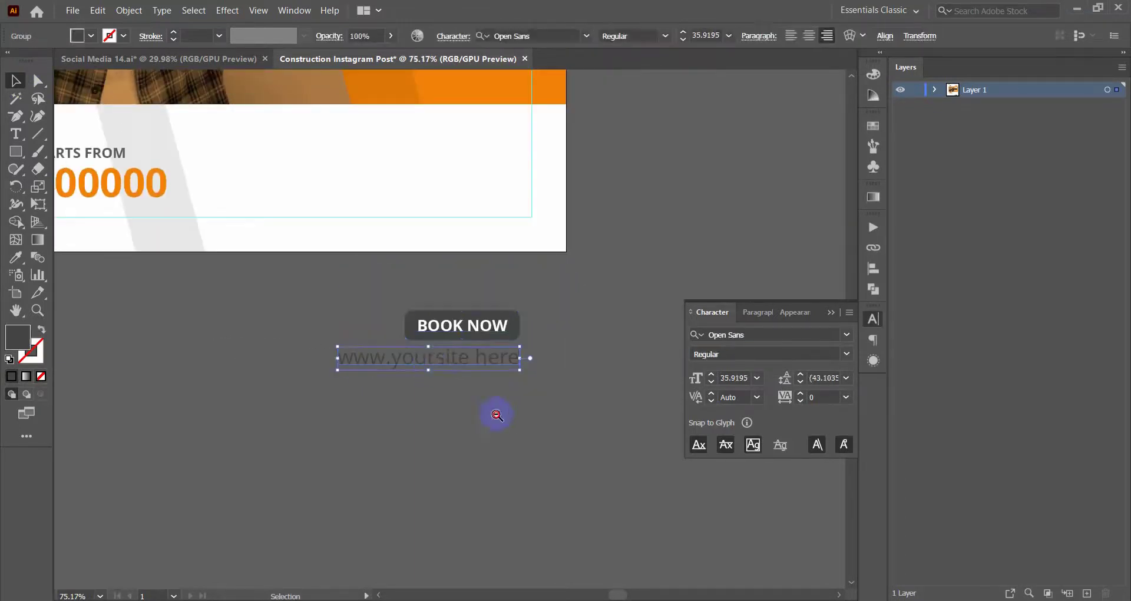
scroll(498, 409, down, 2)
shift+click(500, 357)
drag(498, 366, 490, 255)
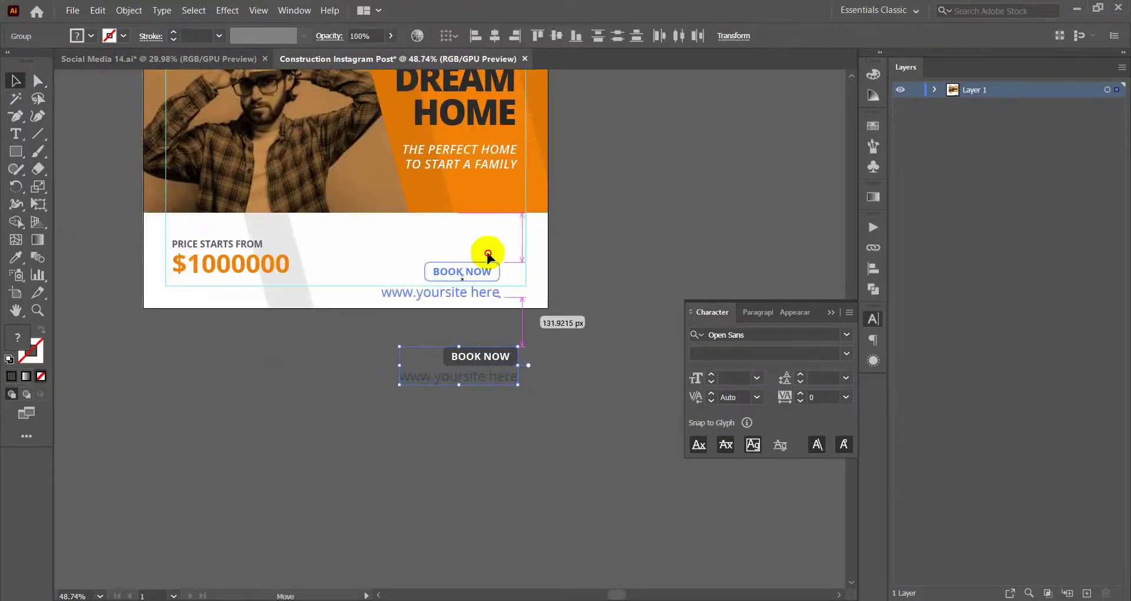
drag(257, 269, 245, 268)
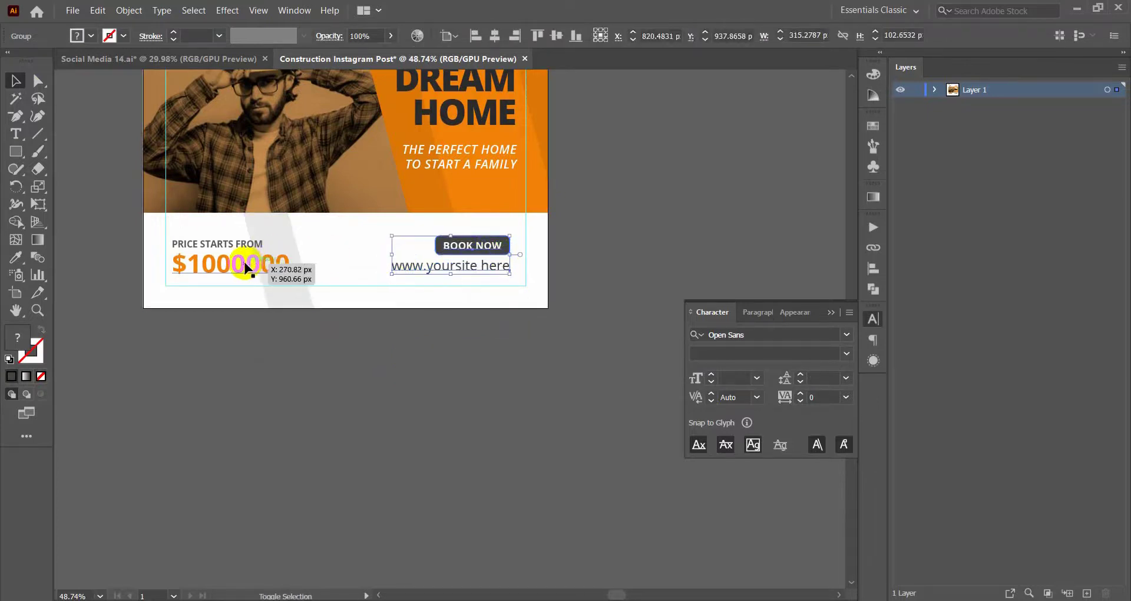
shift+click(235, 262)
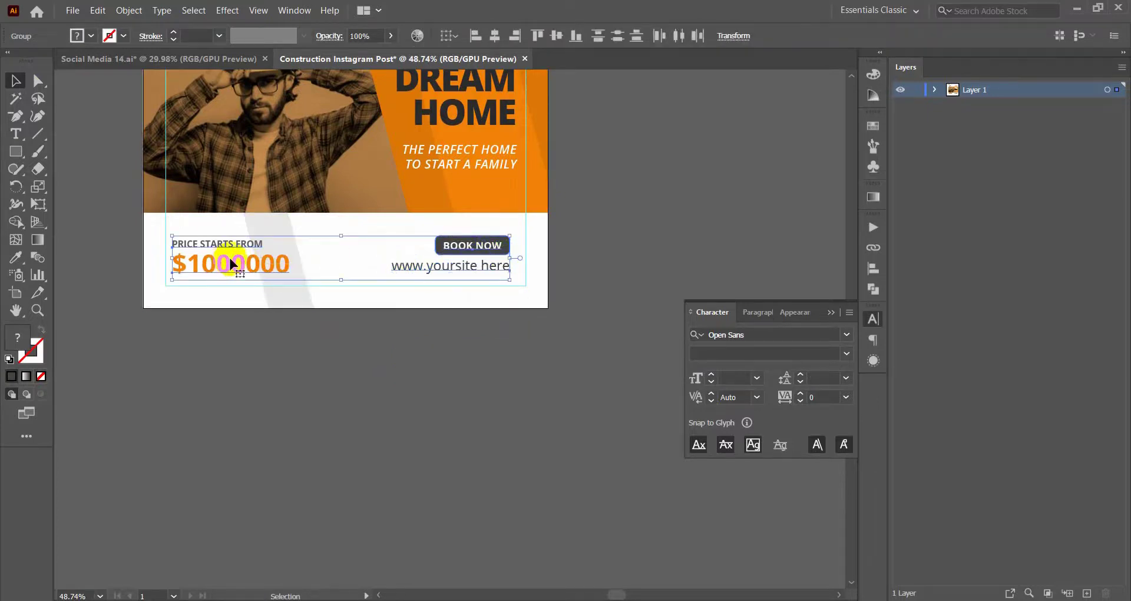
click(563, 37)
click(581, 255)
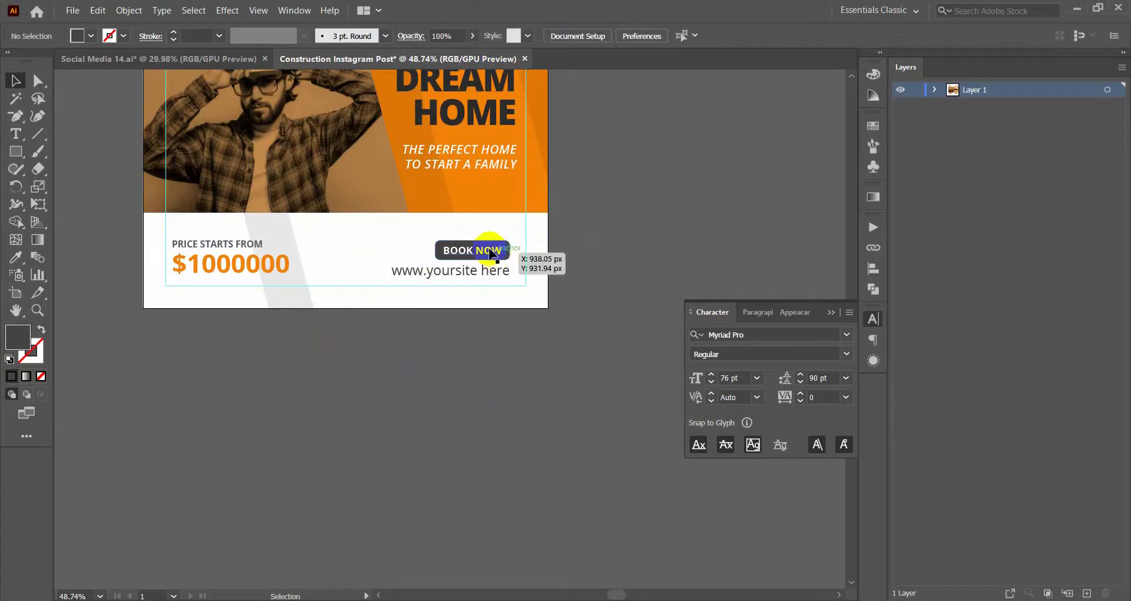
- Reposition the button group further left and slightly higher
click(491, 253)
scroll(483, 293, up, 3)
scroll(531, 265, up, 2)
drag(551, 236, 206, 230)
scroll(276, 256, up, 3)
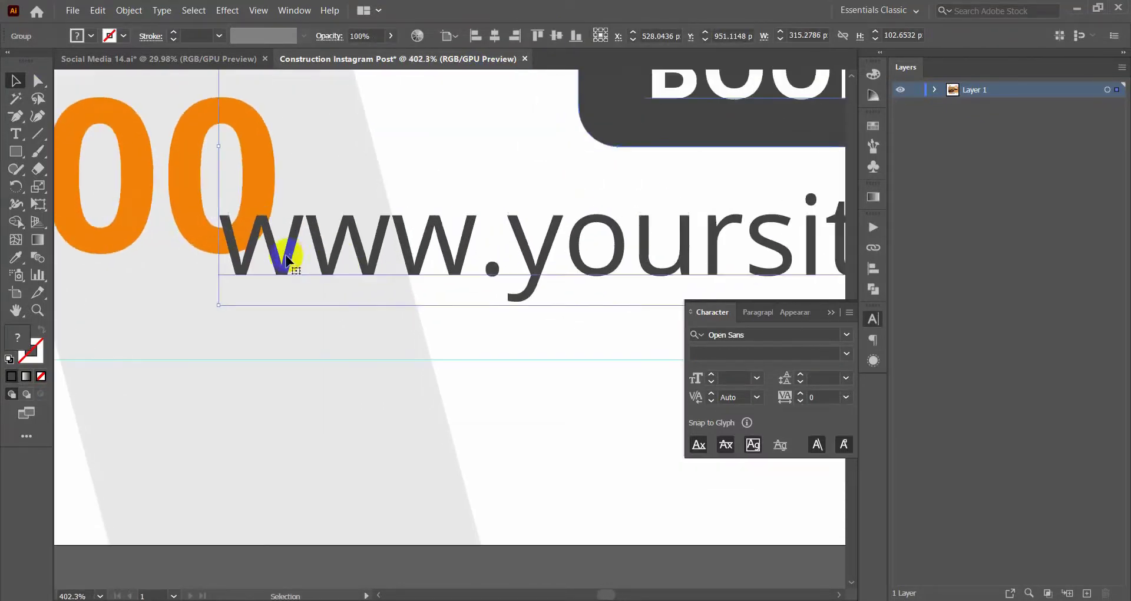
drag(287, 259, 281, 240)
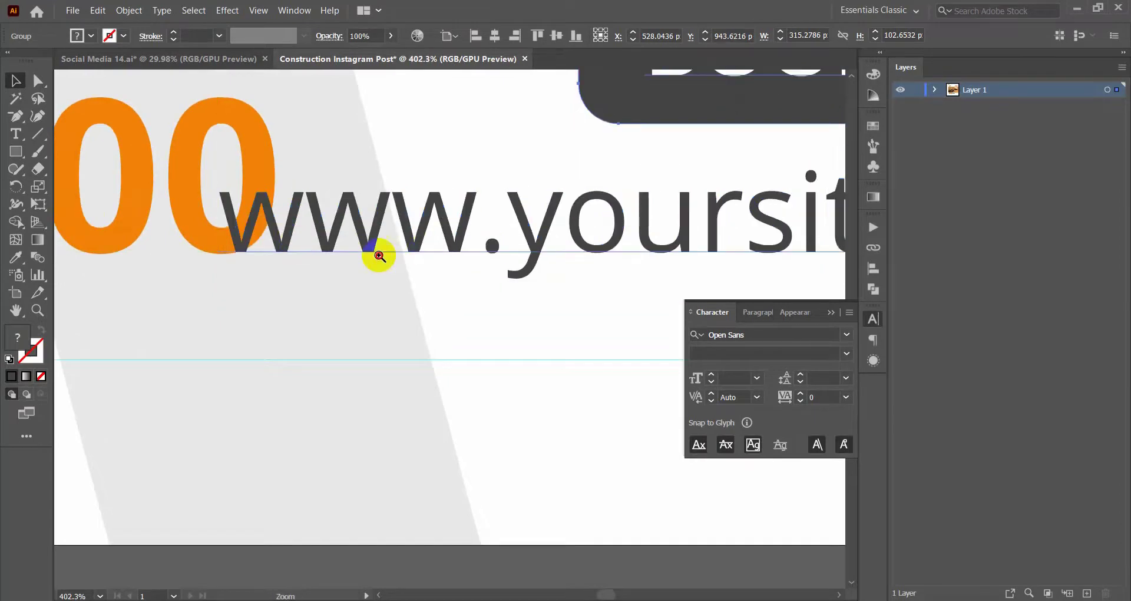
scroll(134, 260, down, 5)
drag(404, 285, 270, 296)
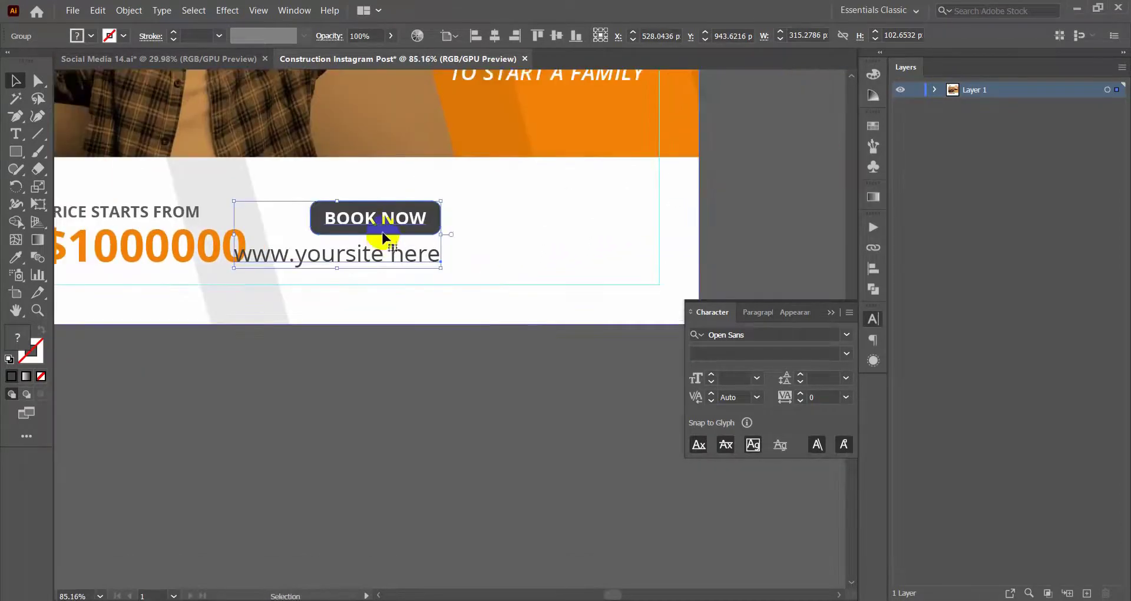
- Shift the button group right to line up under the headline's right edge
drag(387, 224, 578, 224)
scroll(467, 417, down, 3)
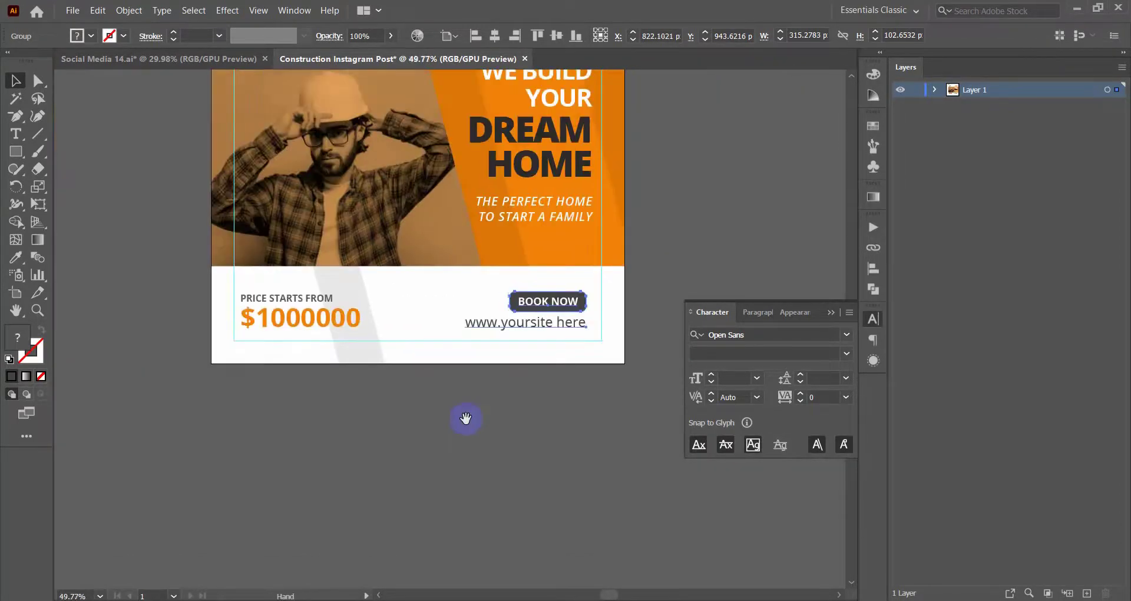
shift+click(530, 239)
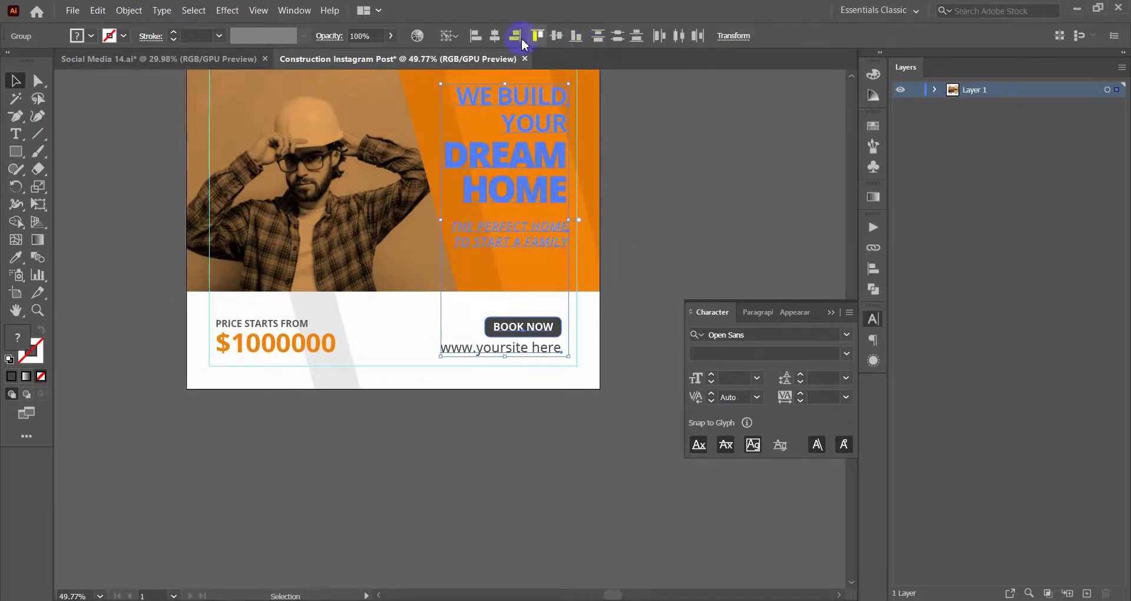
click(539, 356)
scroll(492, 399, up, 2)
scroll(439, 377, up, 1)
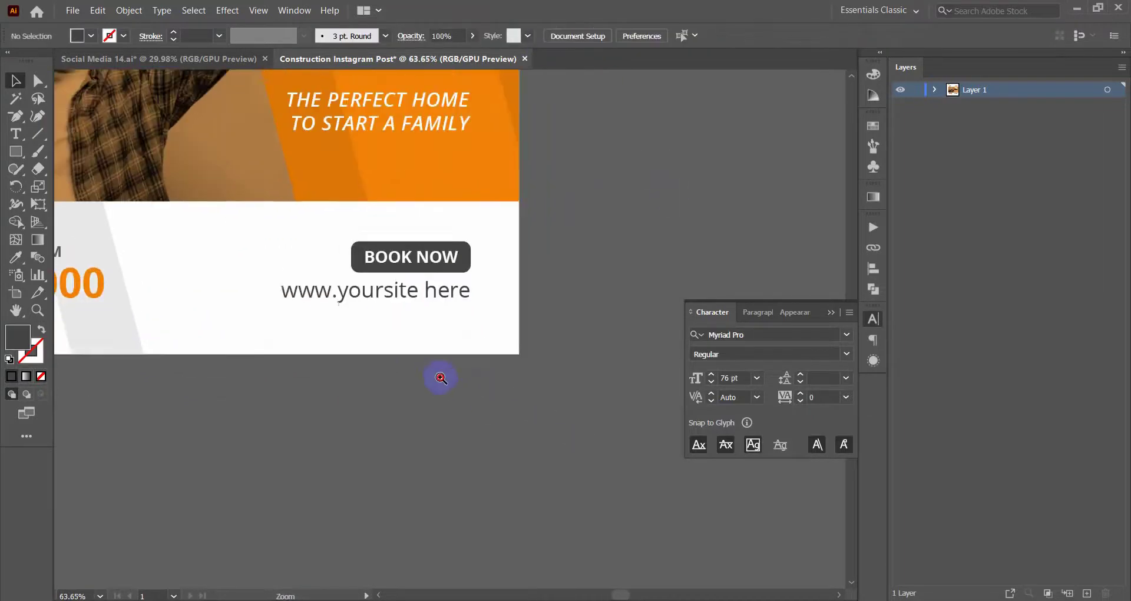
drag(400, 382, 452, 364)
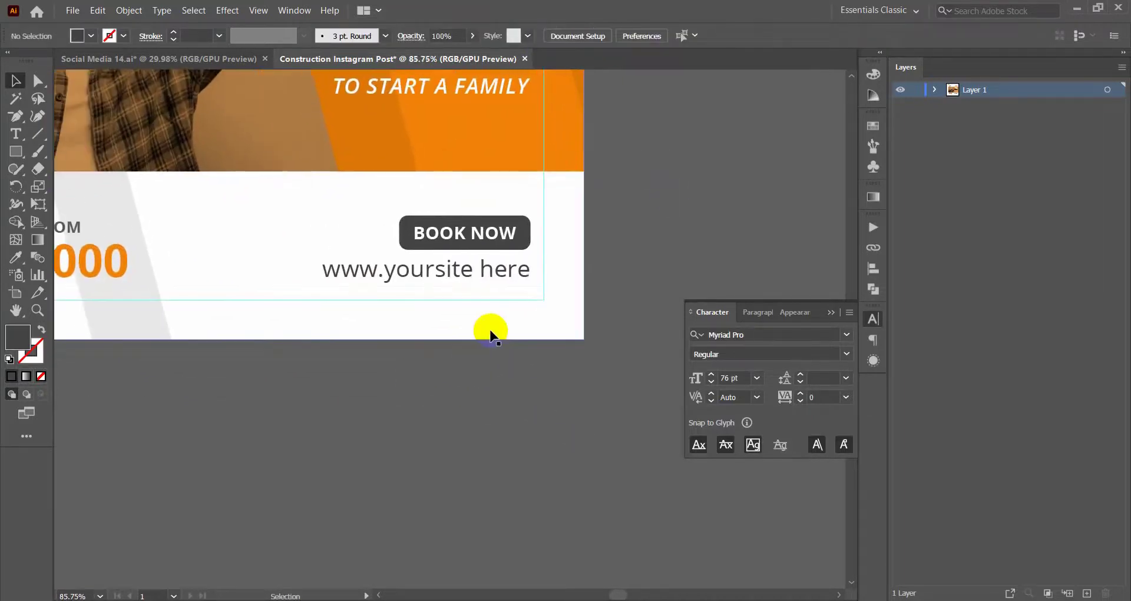
double_click(524, 241)
- Colour the BOOK NOW button's rounded background with the banner's orange
click(524, 241)
click(24, 258)
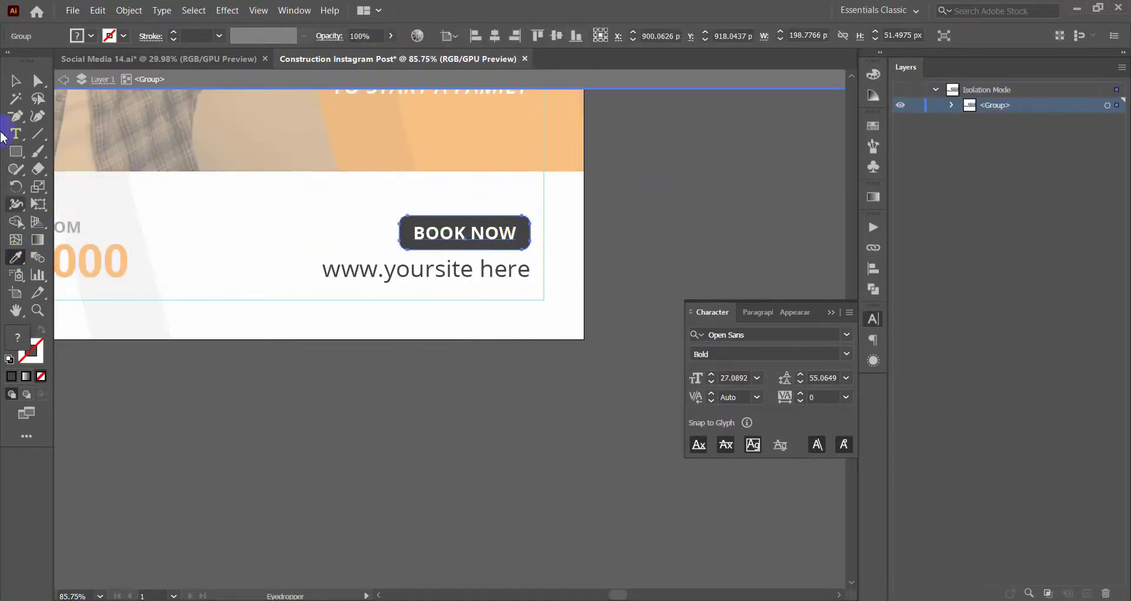
click(508, 222)
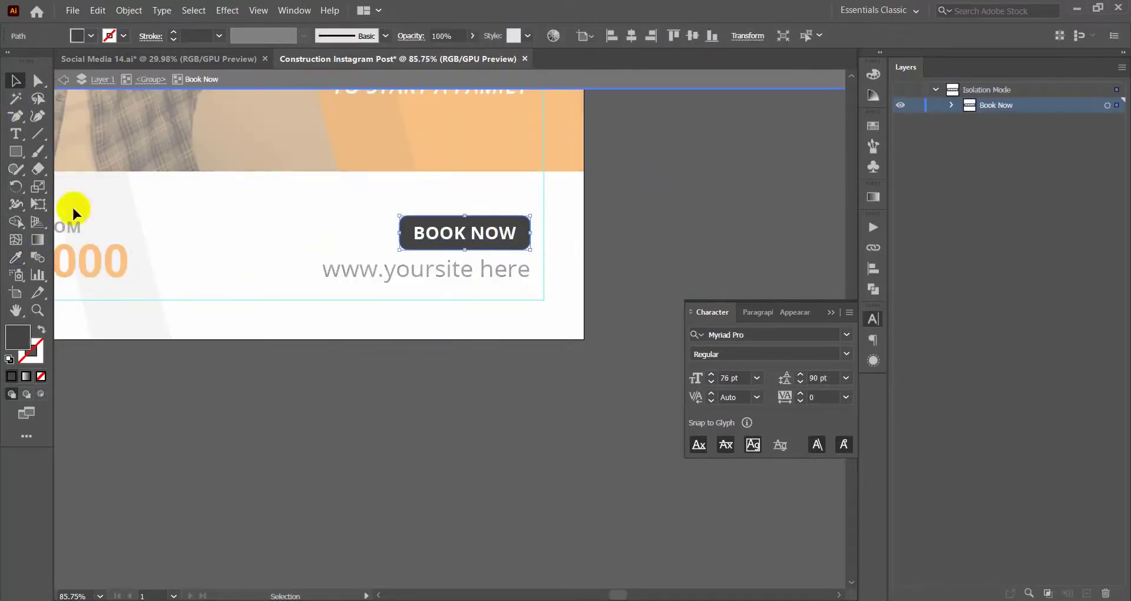
click(9, 263)
click(88, 255)
click(84, 98)
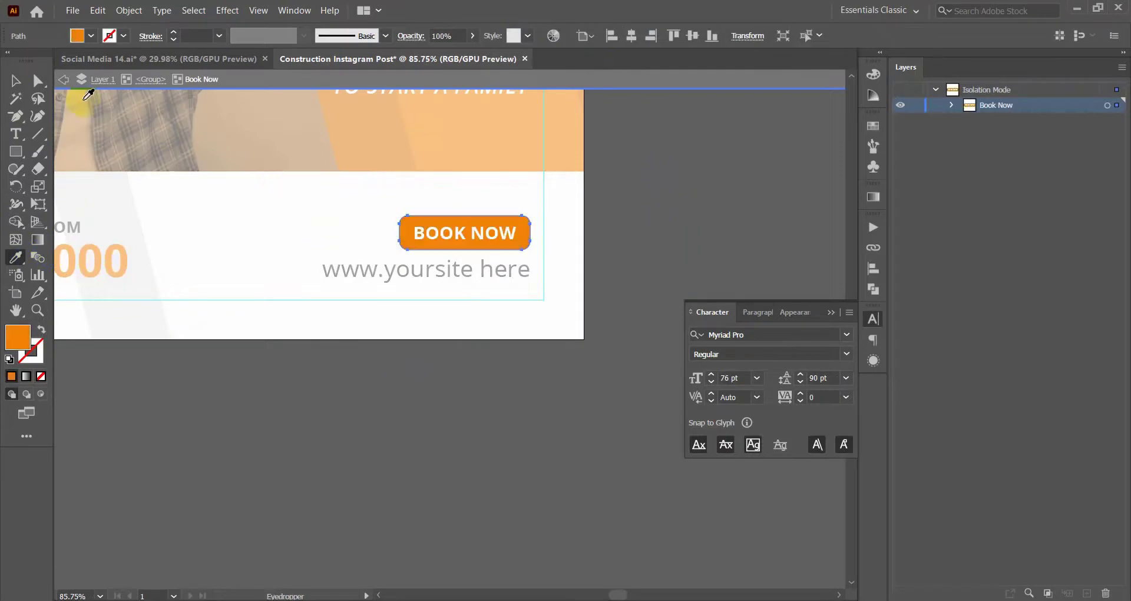
click(14, 81)
click(397, 417)
click(15, 134)
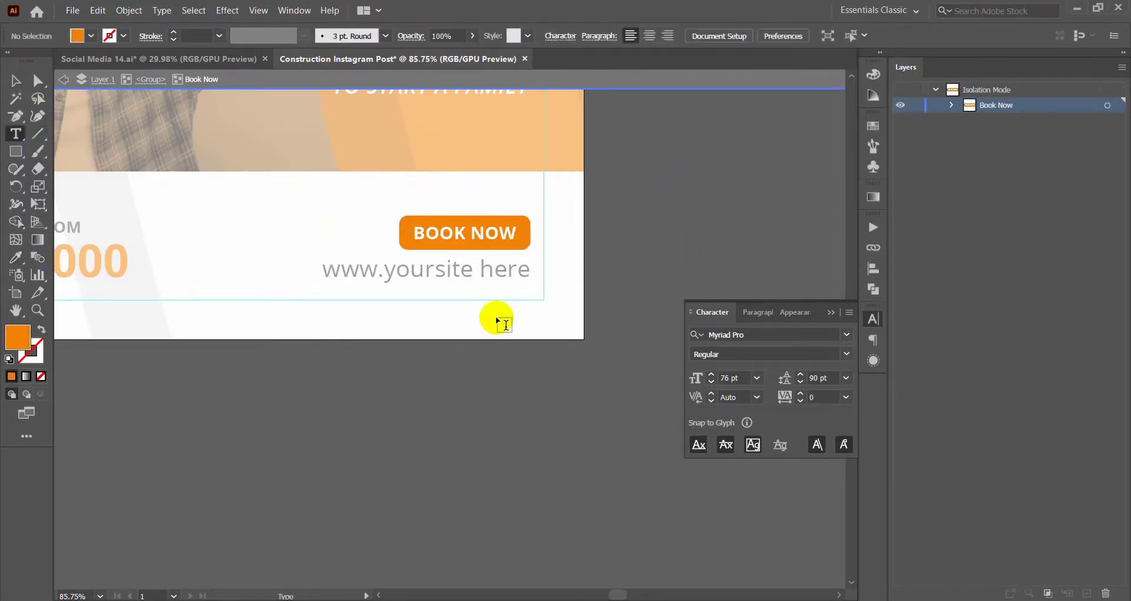
click(15, 80)
click(261, 323)
double_click(379, 425)
click(73, 211)
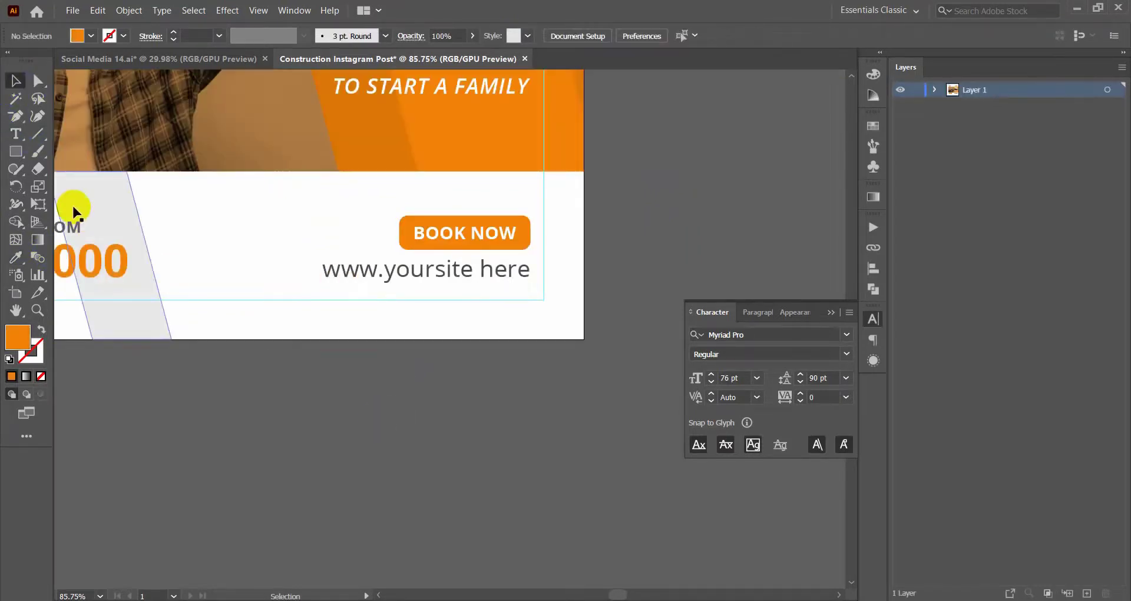
click(15, 136)
click(395, 281)
drag(383, 274, 113, 280)
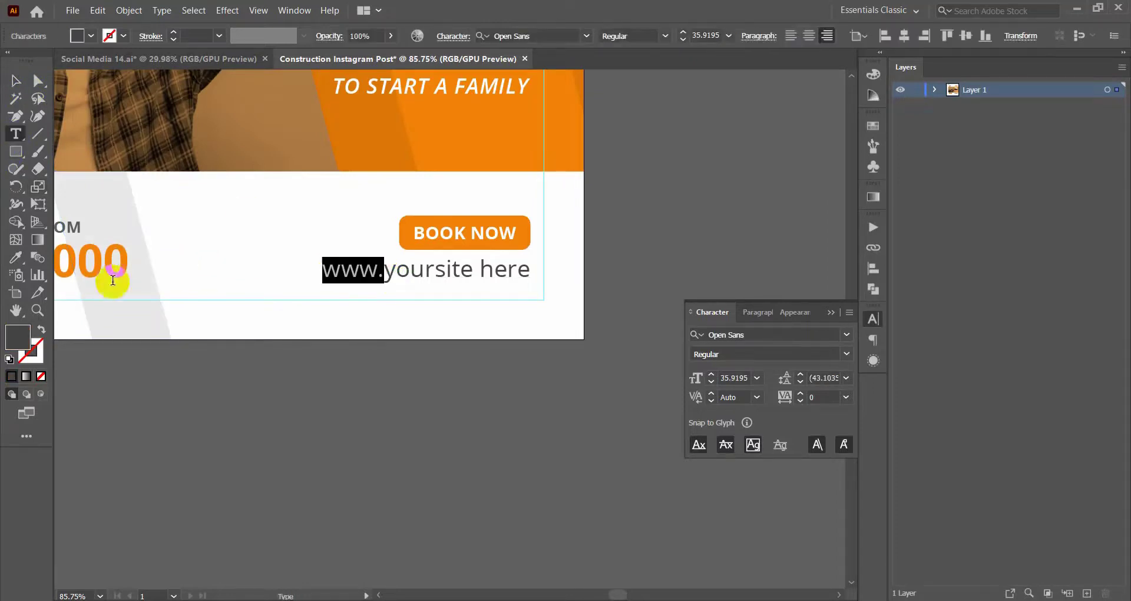
click(15, 257)
click(392, 145)
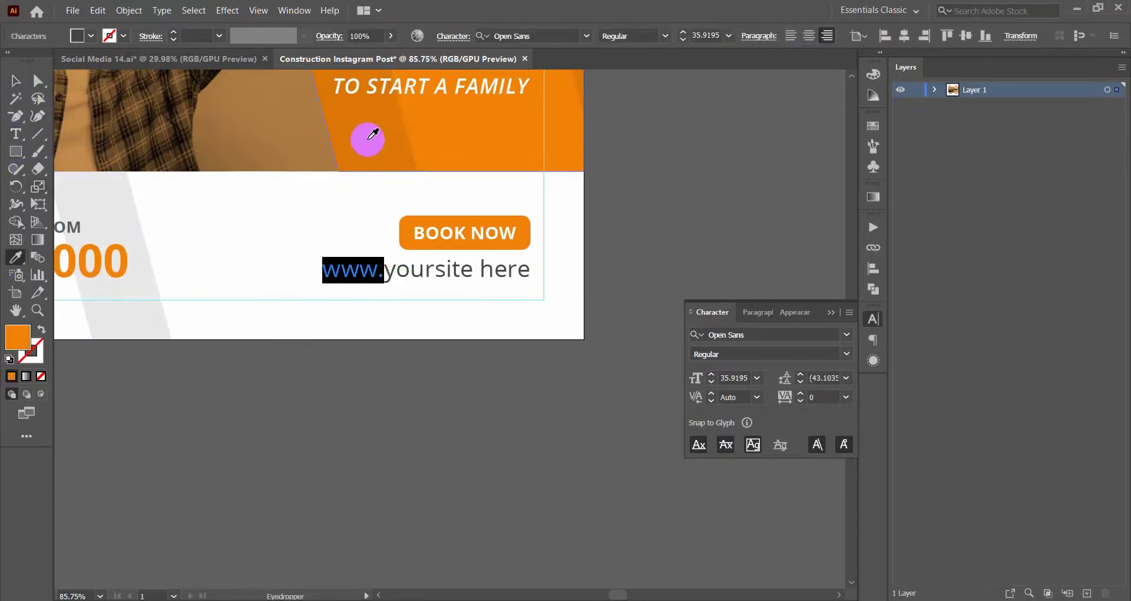
click(15, 81)
click(356, 504)
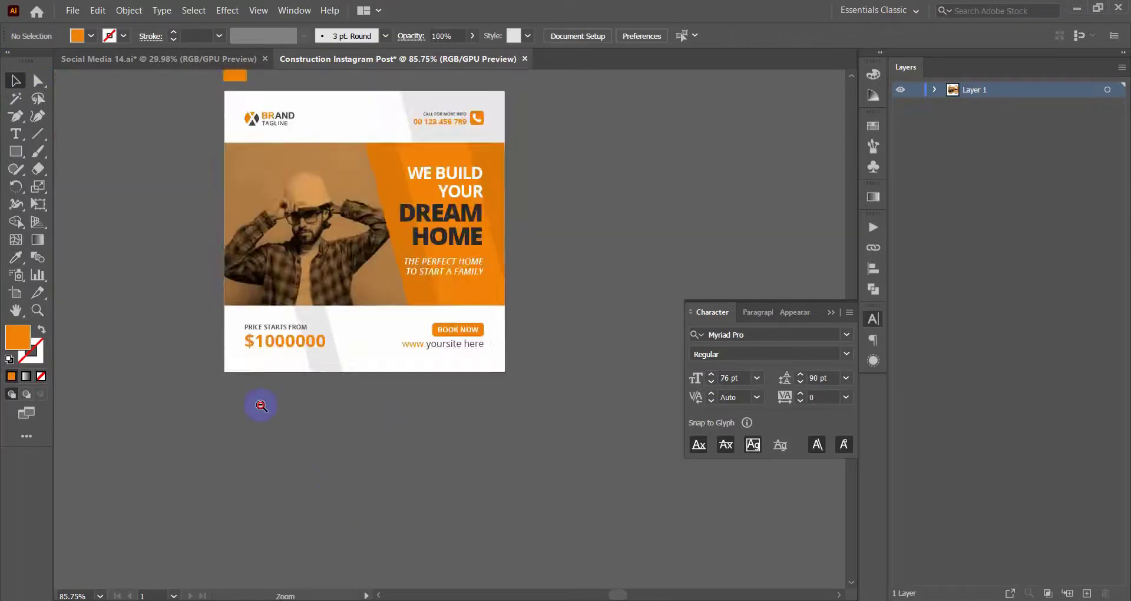
- Scale THE PERFECT HOME tagline down slightly inside the headline group
mouse_move(258, 405)
mouse_down()
mouse_move(258, 425)
mouse_move(290, 416)
mouse_up()
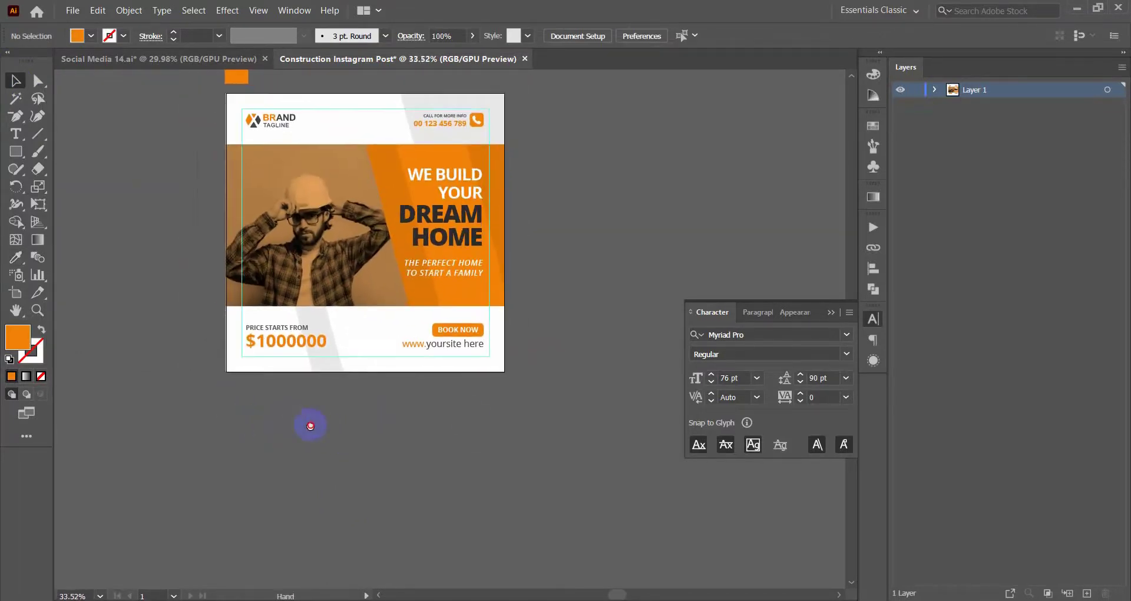
drag(290, 417, 313, 466)
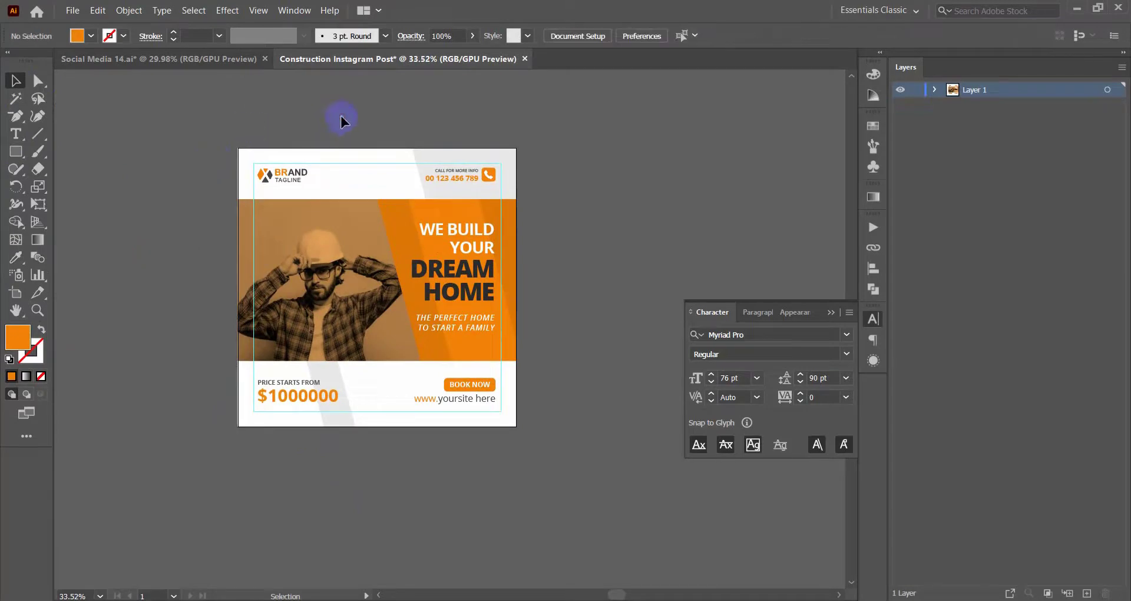
mouse_move(417, 316)
mouse_down()
mouse_move(499, 428)
mouse_move(404, 399)
mouse_move(436, 409)
mouse_move(355, 419)
mouse_up()
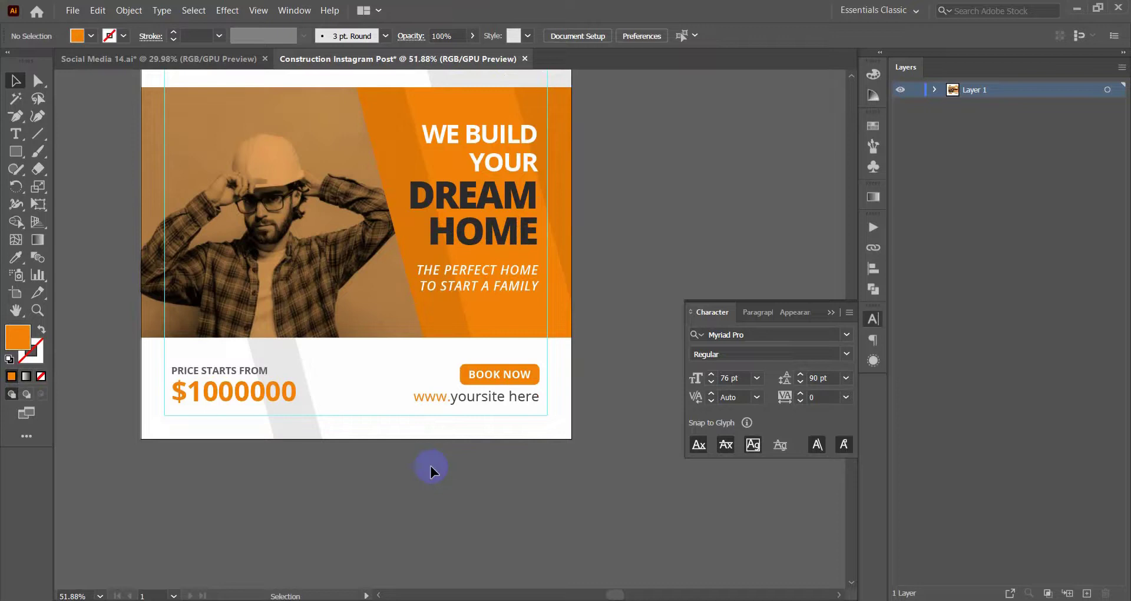
click(494, 290)
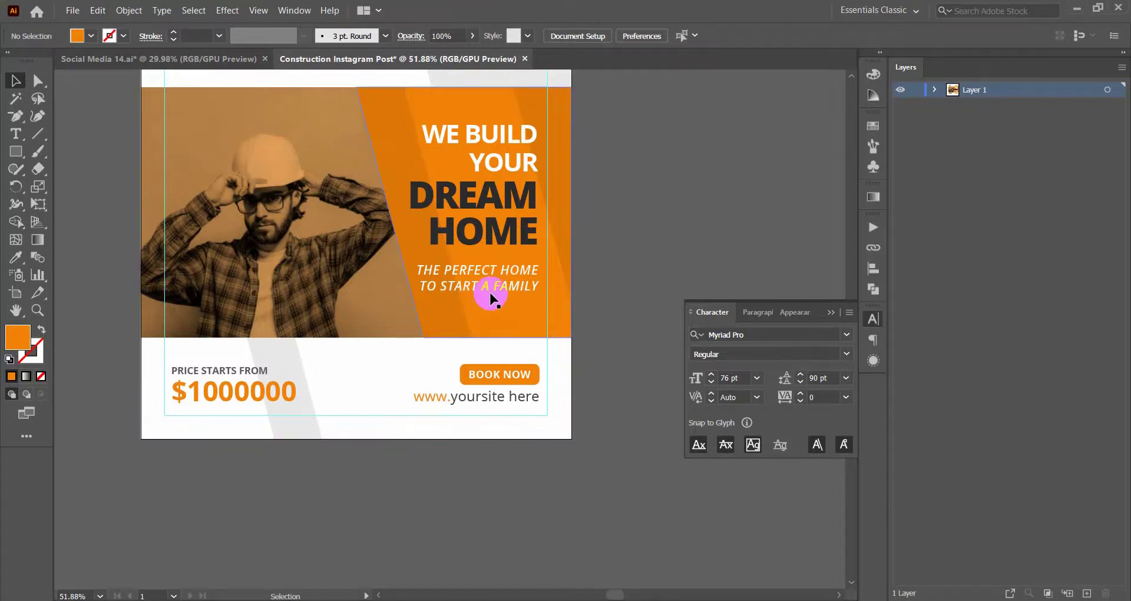
double_click(493, 290)
scroll(478, 284, up, 3)
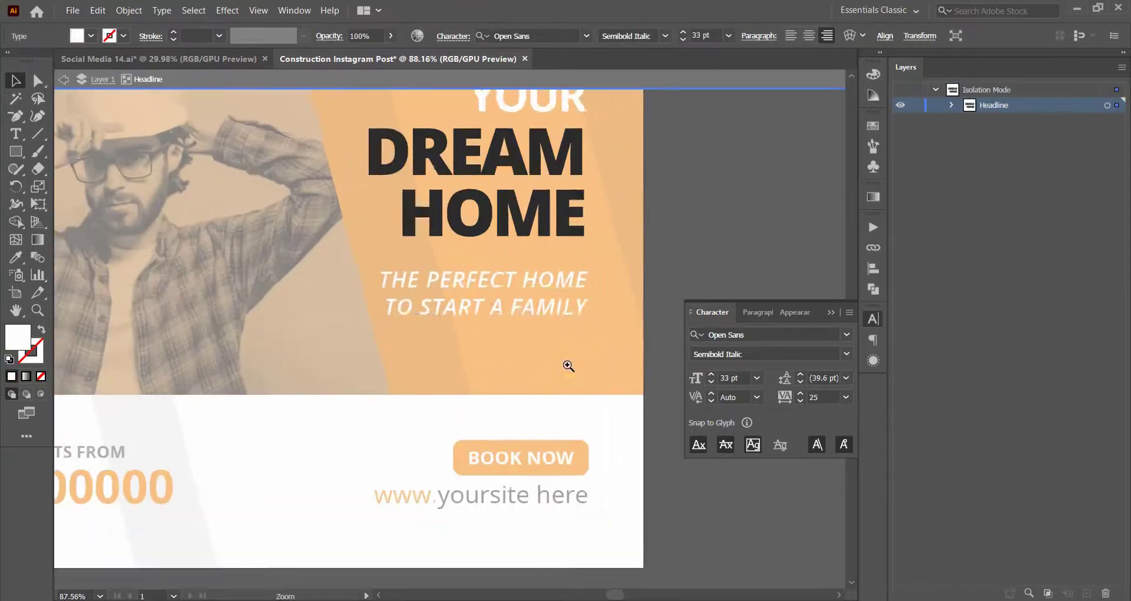
click(380, 327)
drag(375, 324, 380, 322)
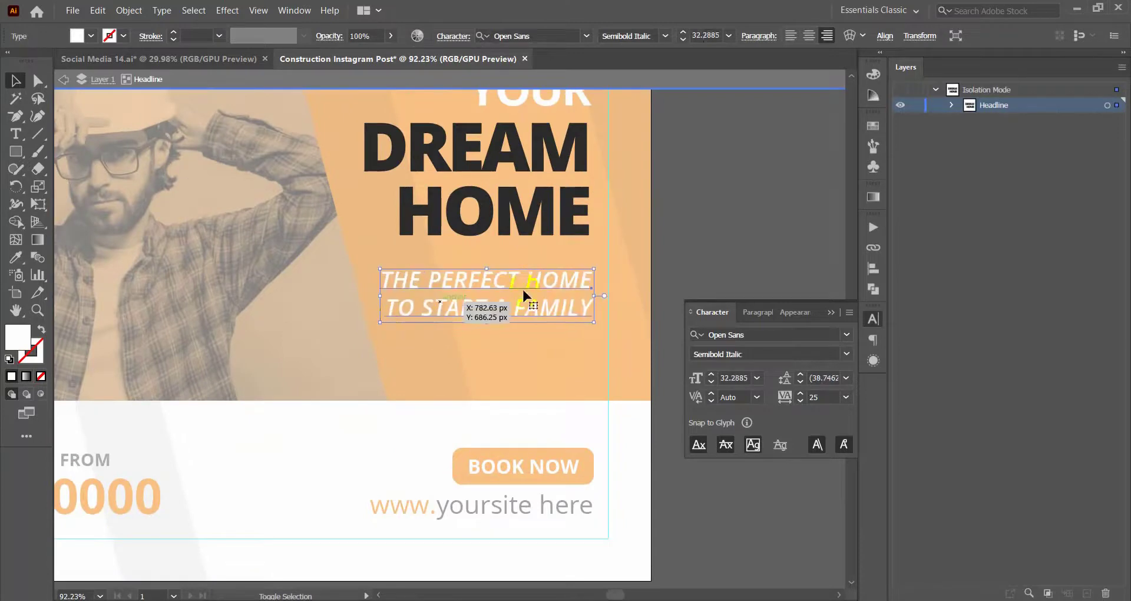
- Vertically centre the headline text group on the orange banner shape
double_click(712, 224)
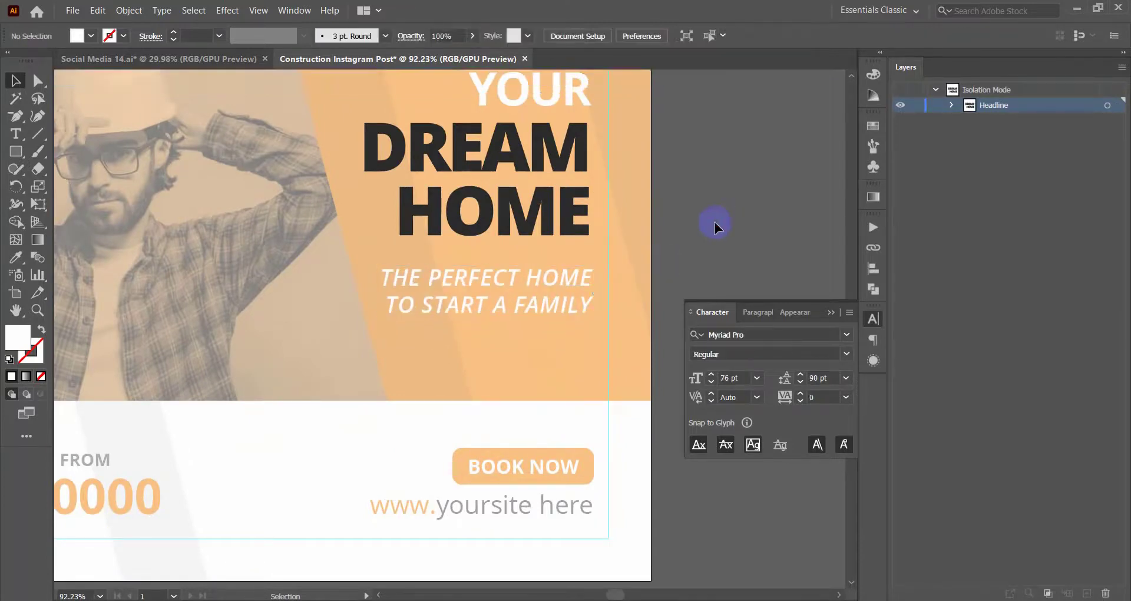
click(460, 305)
click(447, 209)
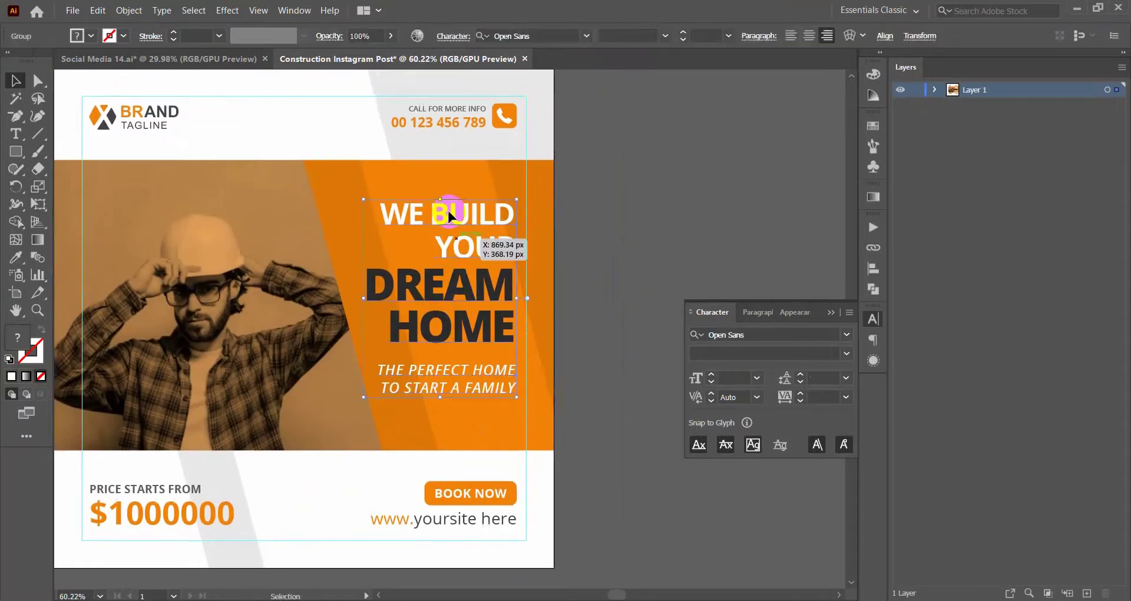
shift+click(425, 182)
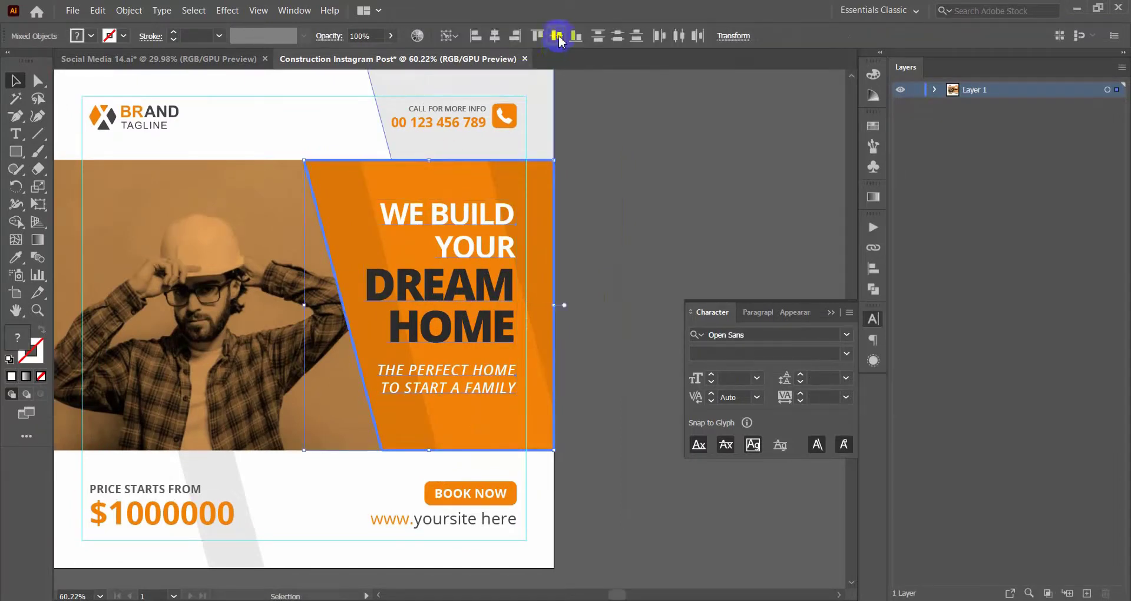
click(557, 36)
- Expand Layer 1 in Layers and rename the phone contact group to 'call'
click(626, 215)
scroll(543, 260, down, 5)
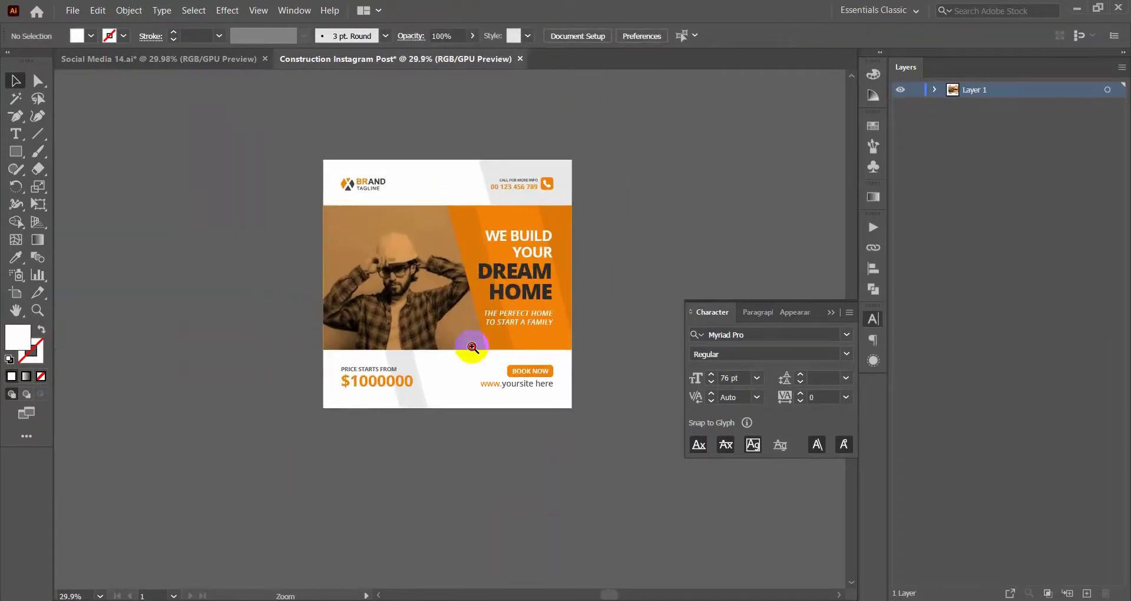
scroll(503, 437, up, 2)
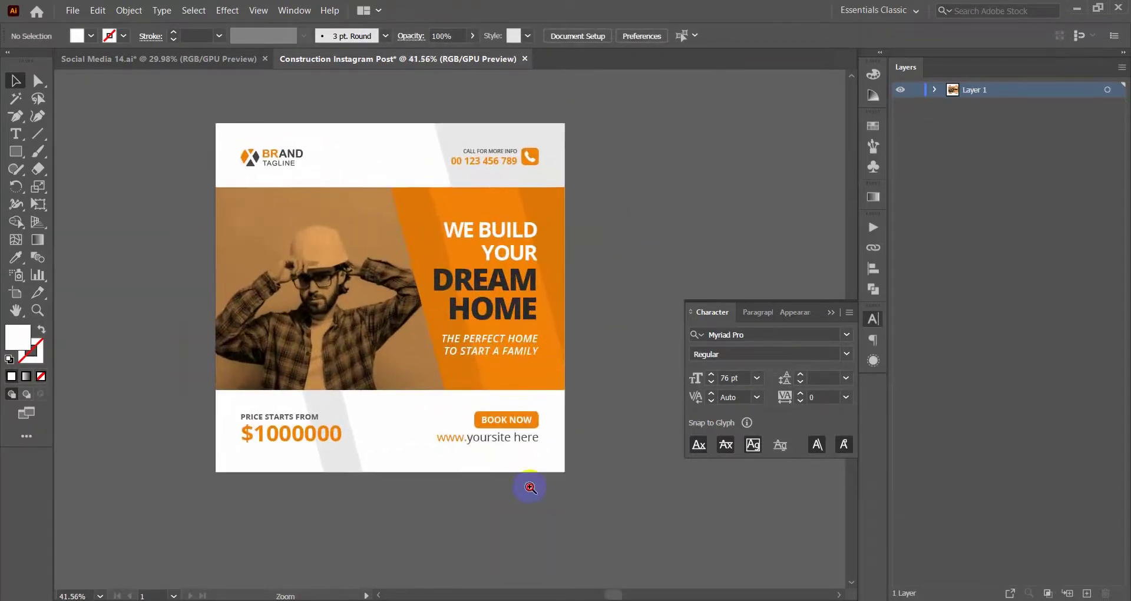
click(373, 220)
click(966, 100)
click(934, 92)
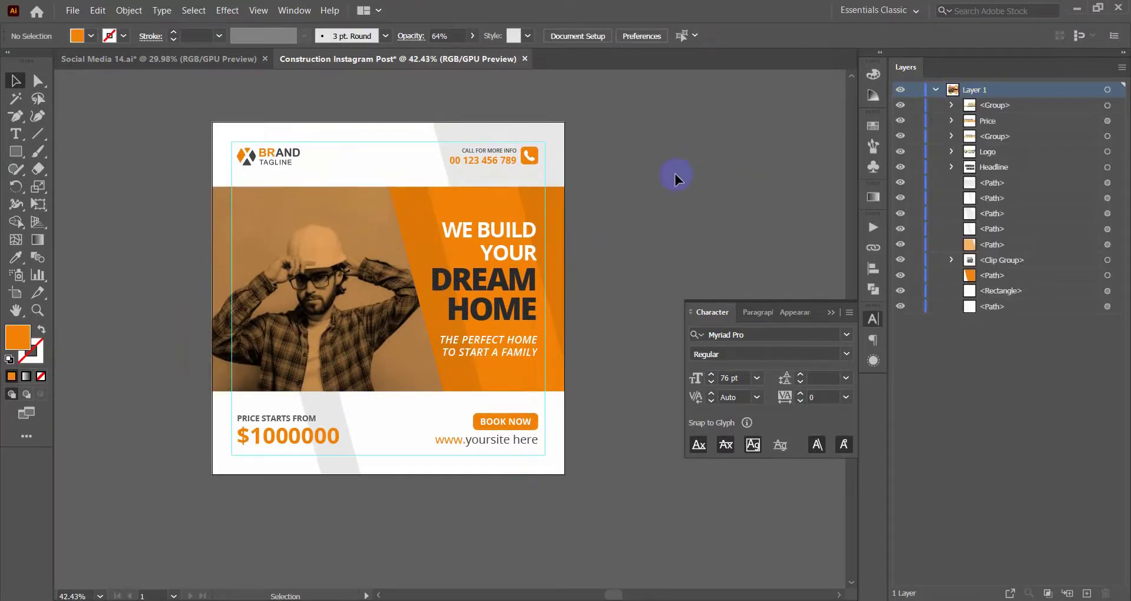
click(279, 152)
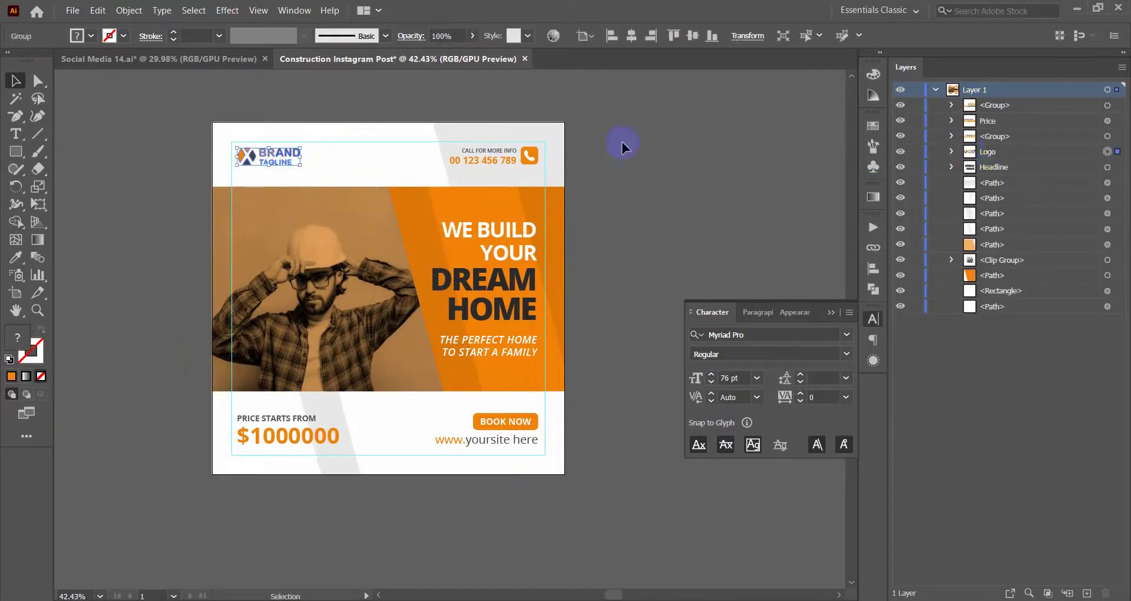
click(505, 156)
double_click(996, 136)
text(call)
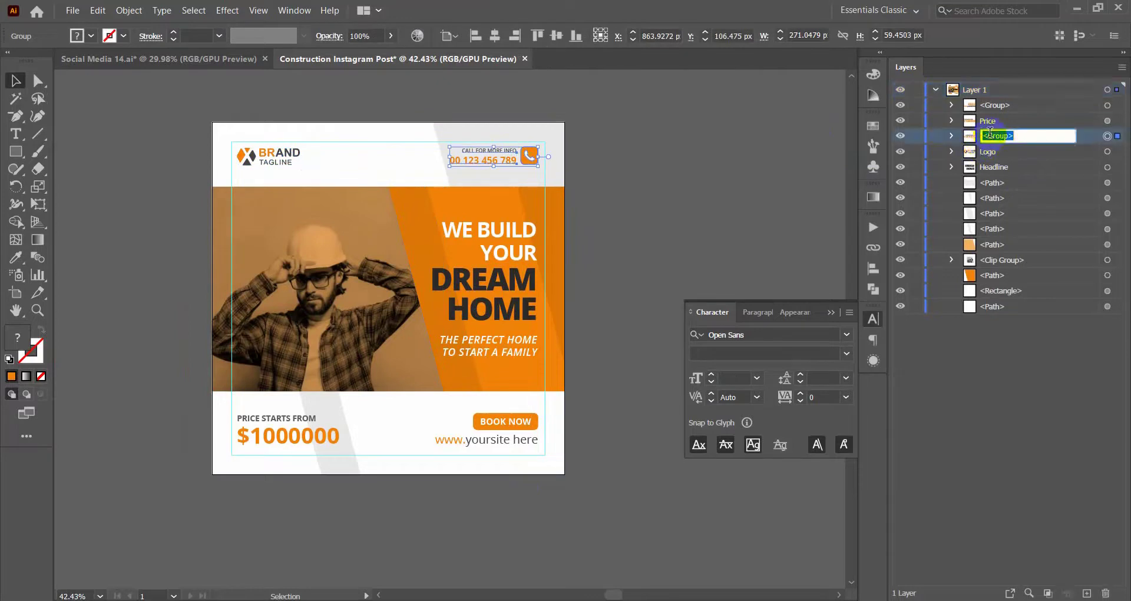
click(786, 158)
- Ungroup Book Now/website, group all text items as 'Text', and move Logo above it
click(521, 275)
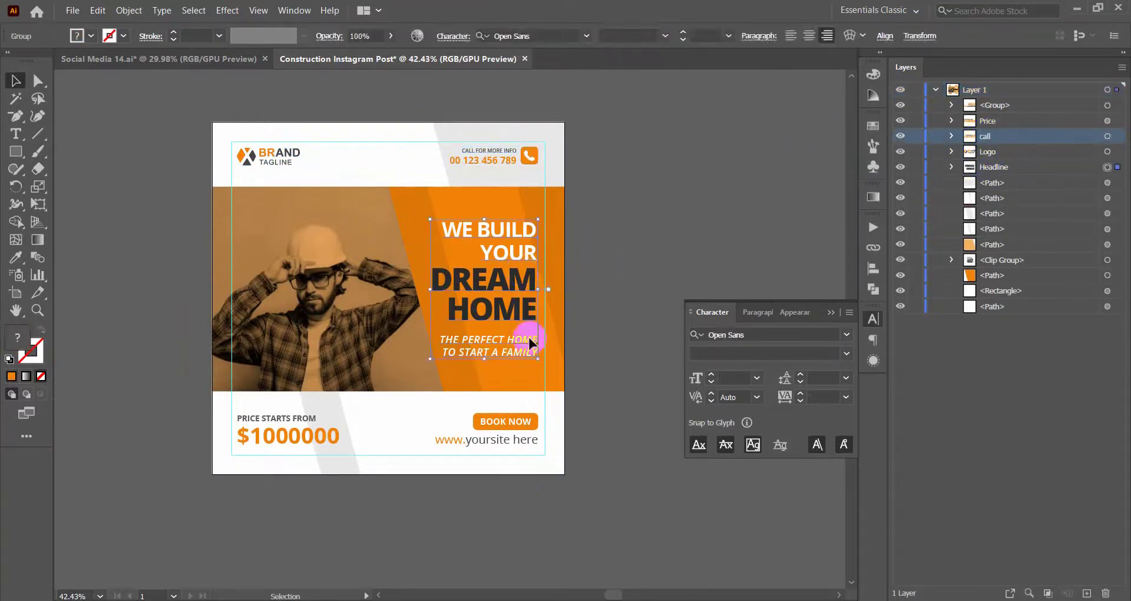
click(517, 423)
right_click(519, 422)
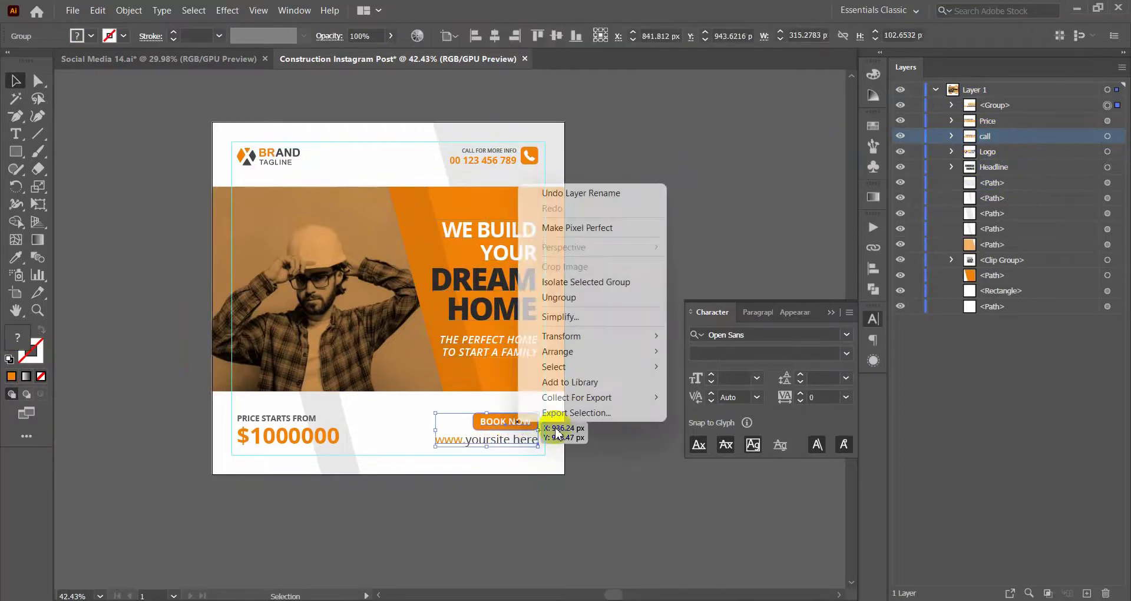
click(580, 298)
click(710, 227)
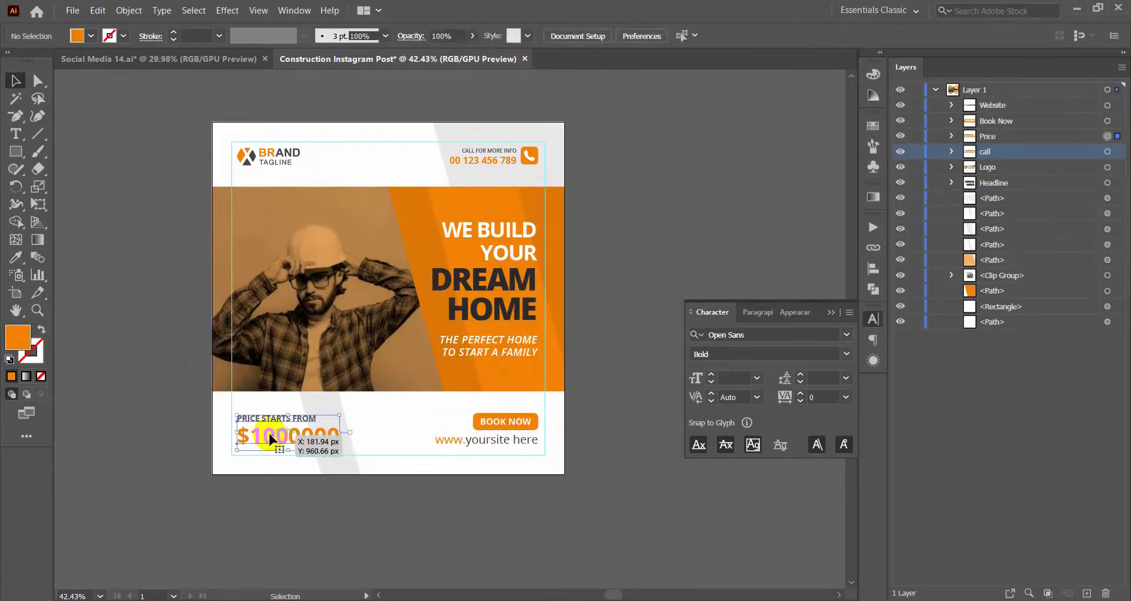
shift+click(499, 441)
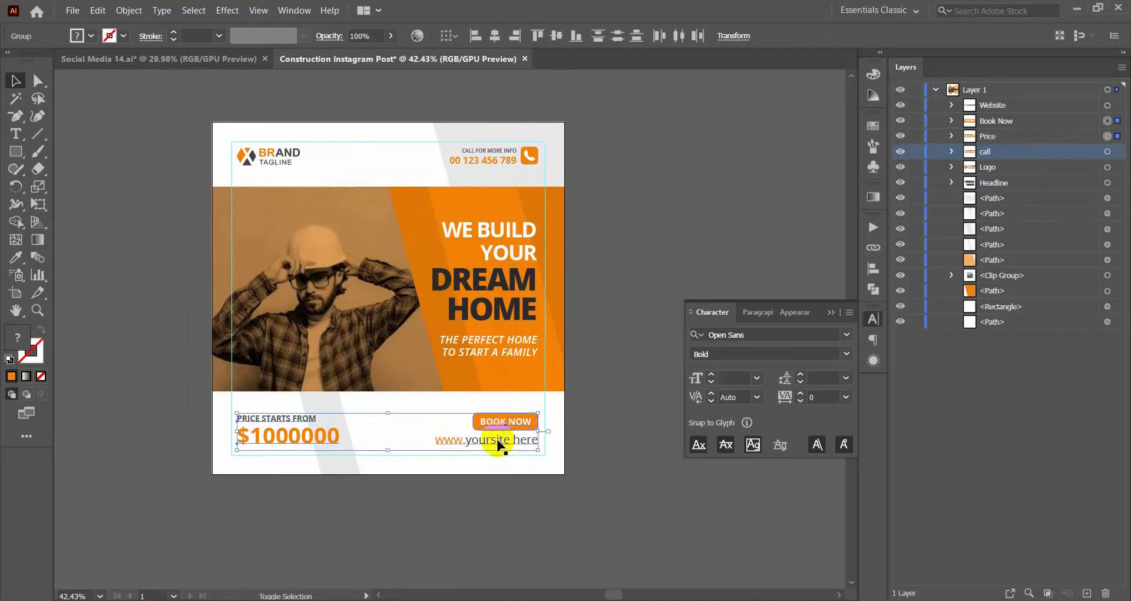
shift+click(501, 340)
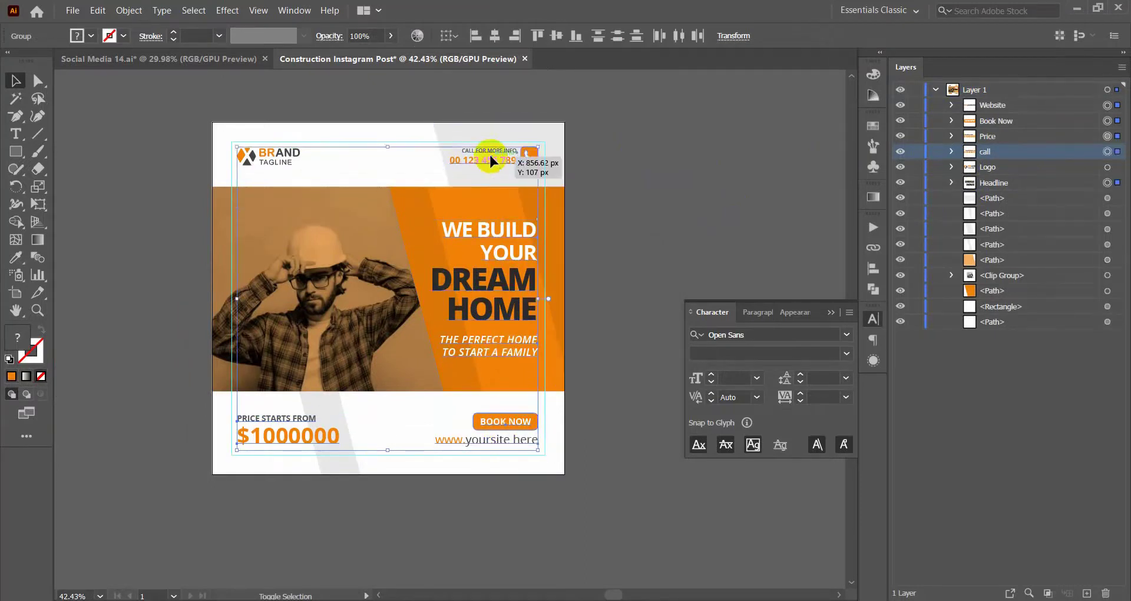
key(ctrl+g)
double_click(997, 104)
text(Text)
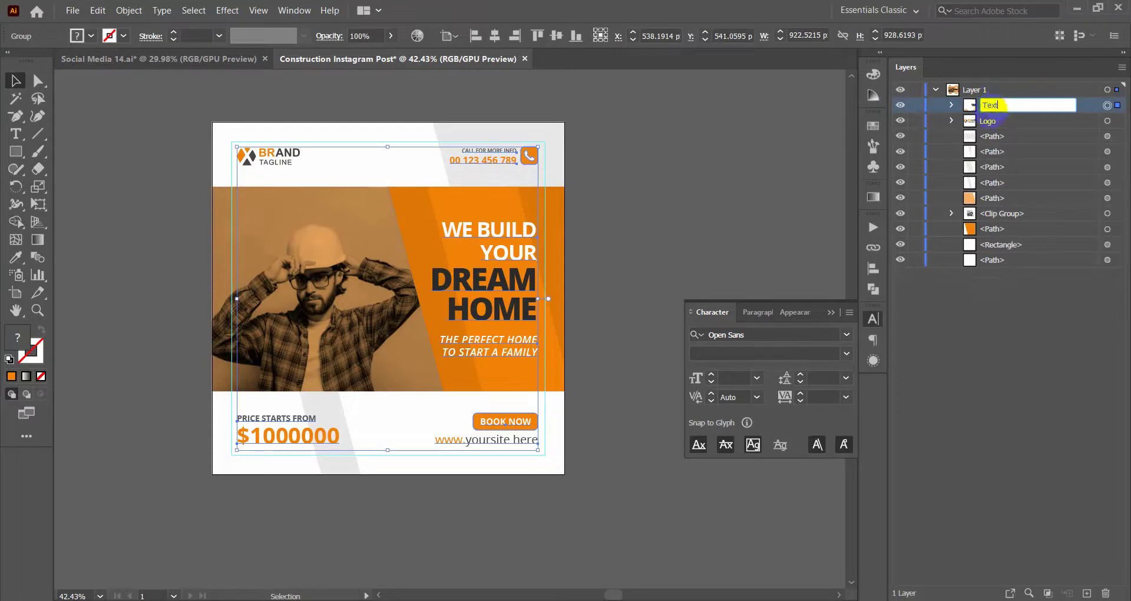
drag(993, 128, 990, 101)
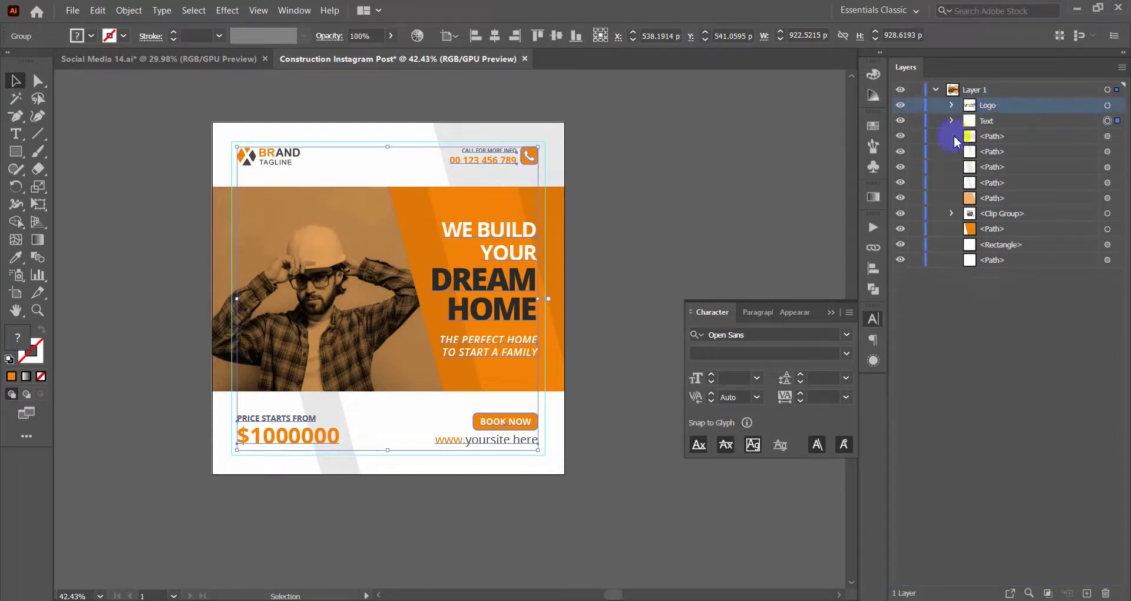
- Group the orange photo-area shape and the light stripes into a group named Shapes
click(723, 118)
click(393, 222)
shift+click(414, 213)
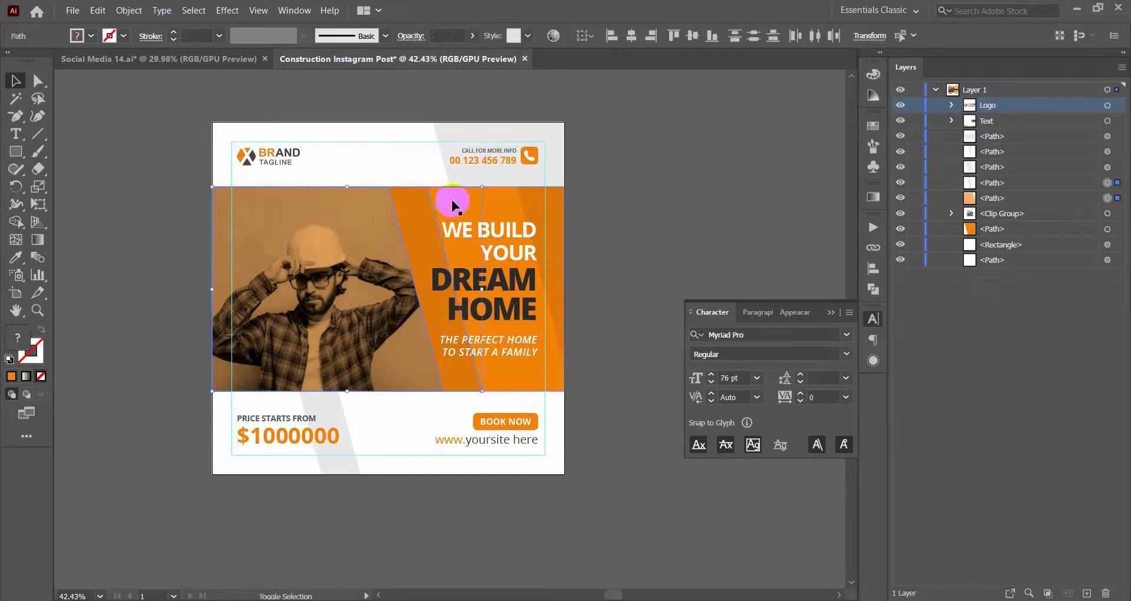
shift+click(450, 200)
shift+click(518, 177)
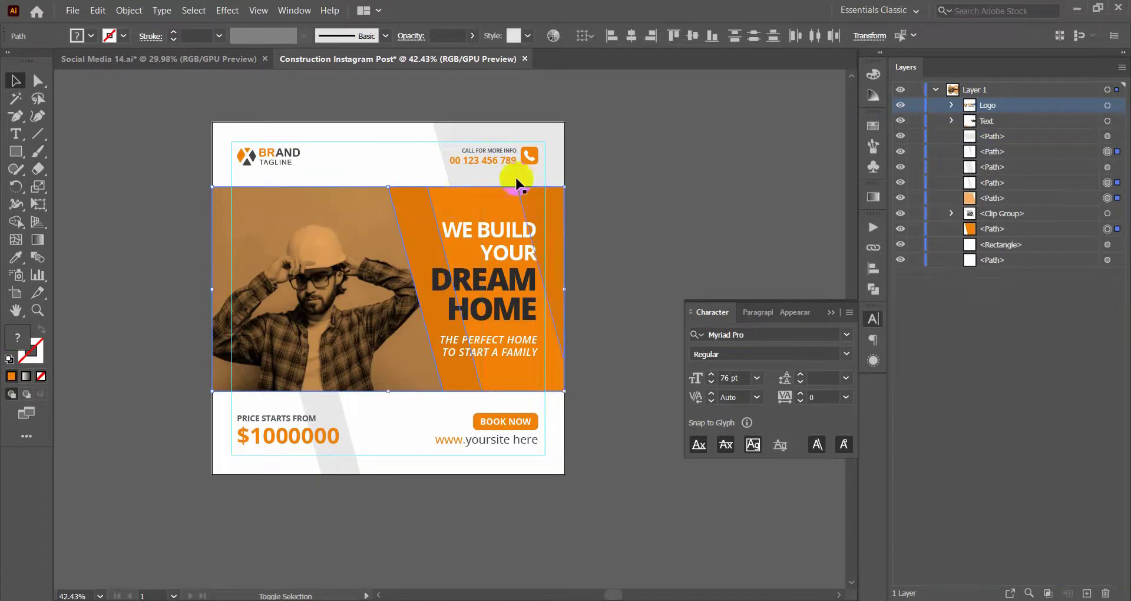
shift+click(337, 397)
key(ctrl+g)
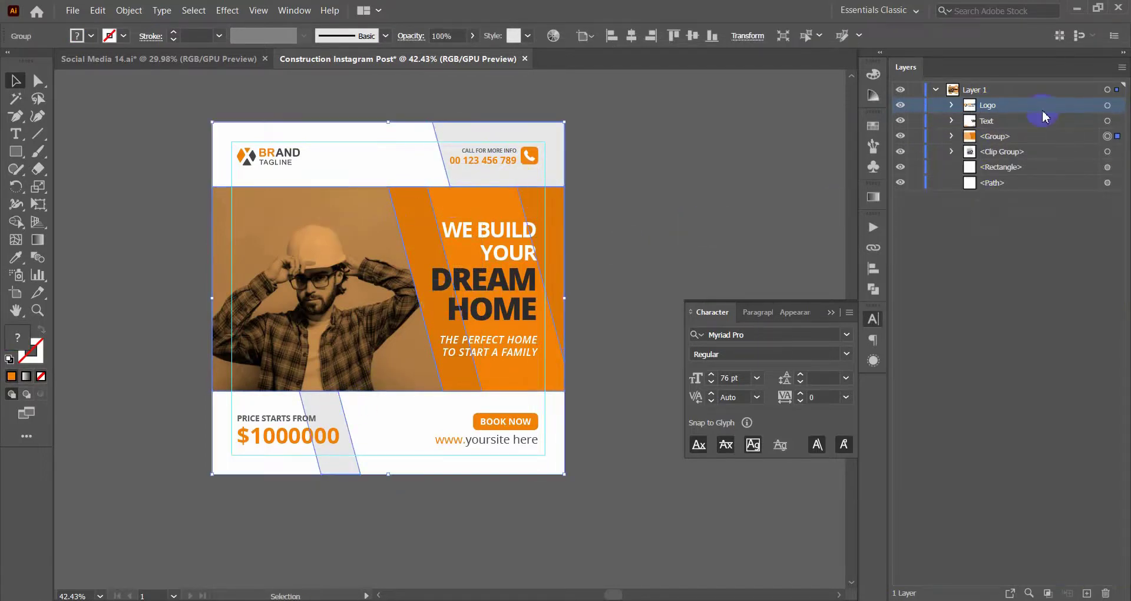
double_click(995, 138)
text(Shapes)
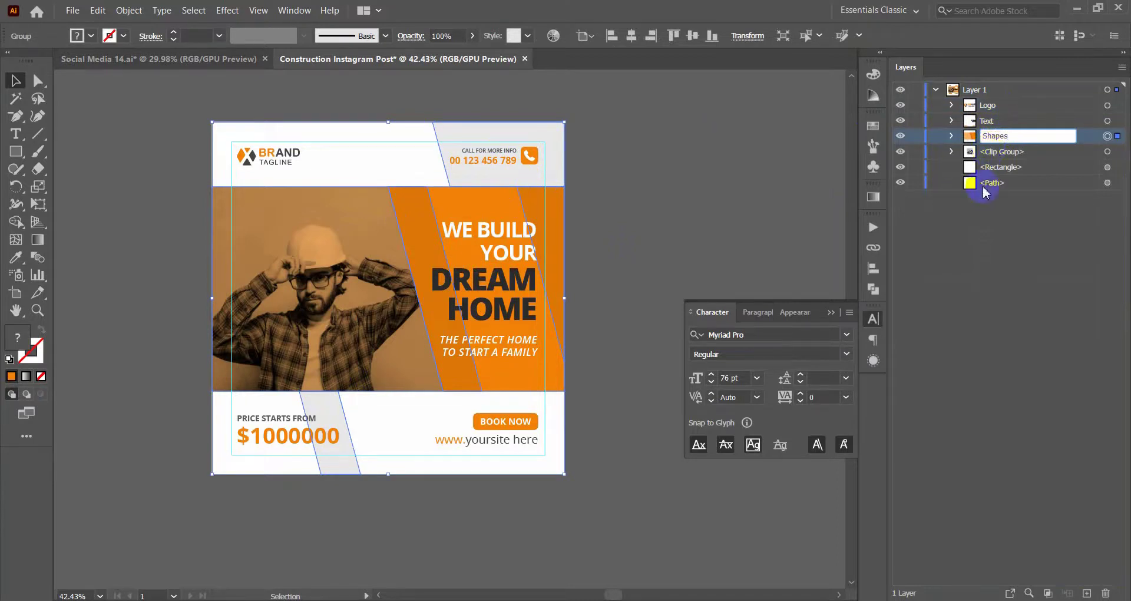
- Rename the photo's clip group to Image and expand it to select its clipping path
double_click(1007, 152)
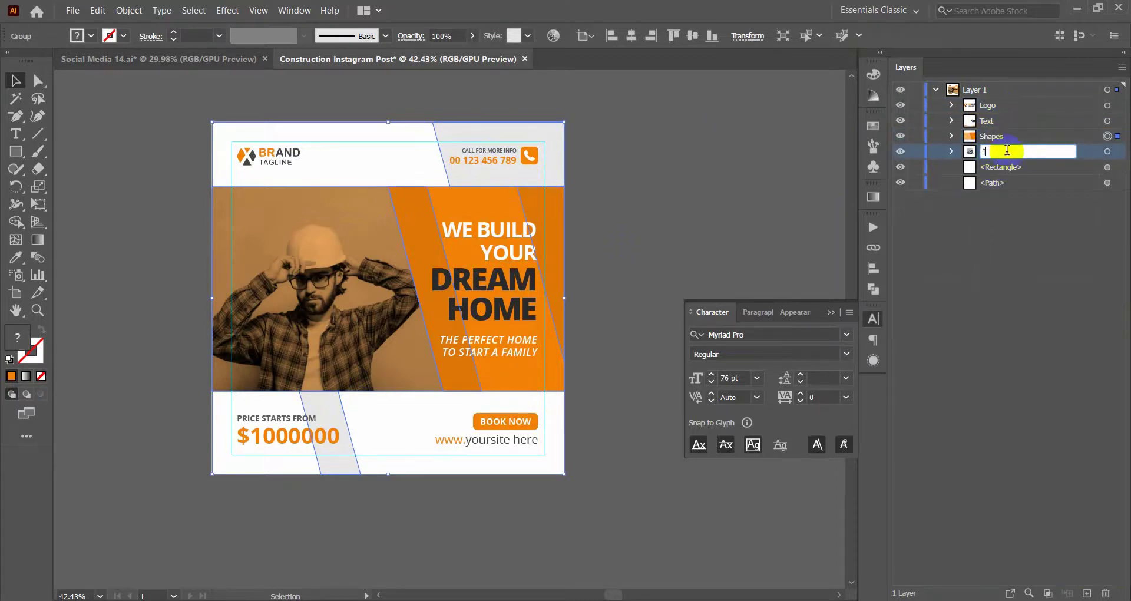
text(Image)
key(Return)
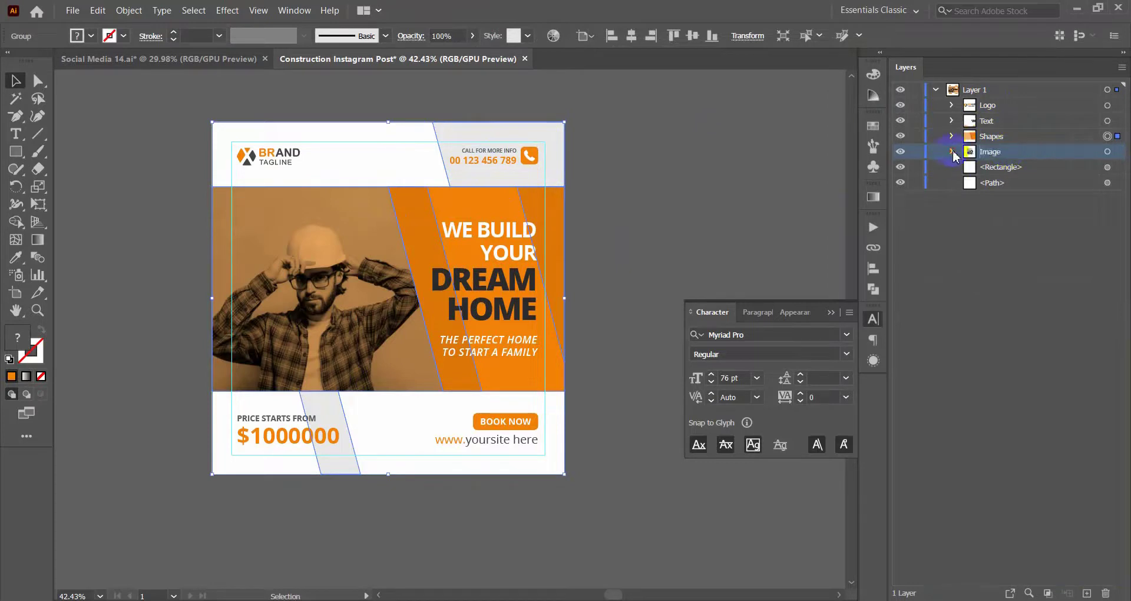
click(952, 151)
click(1026, 167)
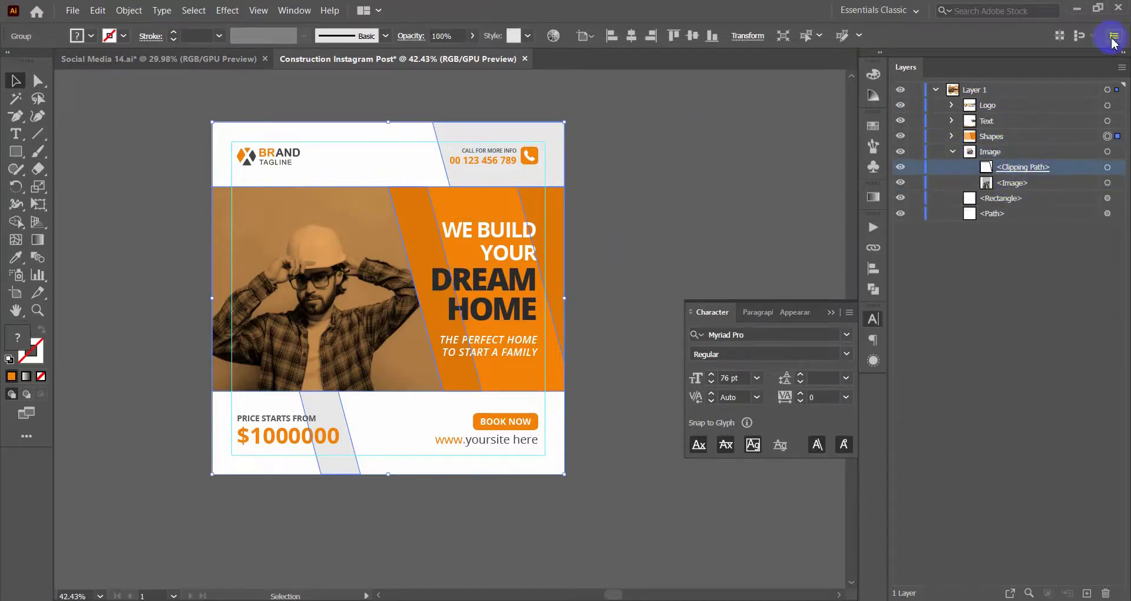
- Duplicate the clipping path, naming it Image, and name the bottom path Background
click(1114, 36)
click(1012, 77)
click(1122, 68)
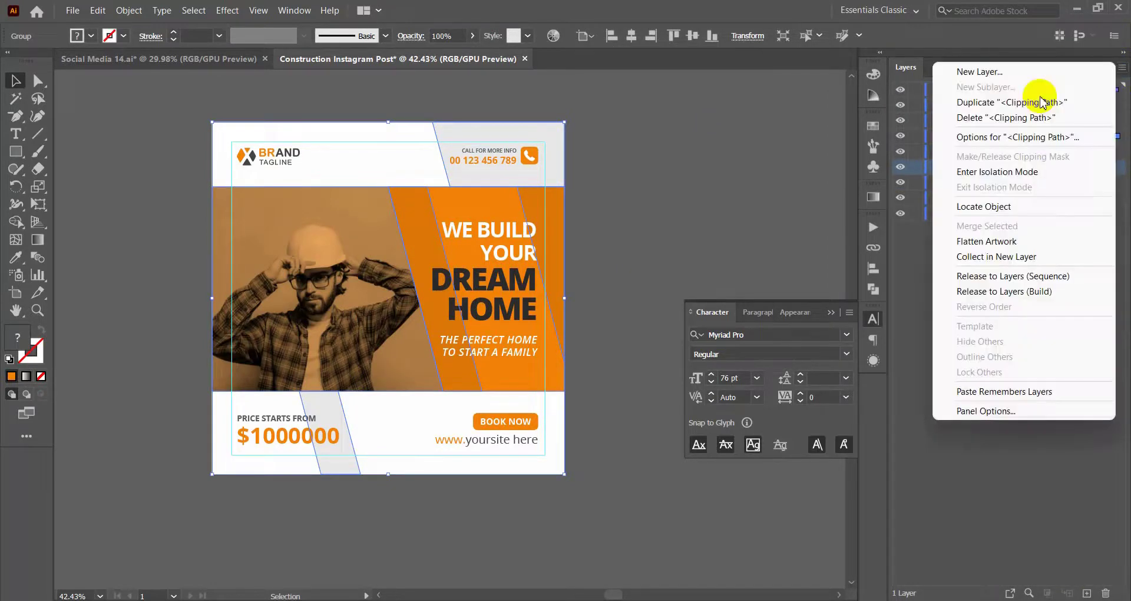
click(1013, 93)
text(clip)
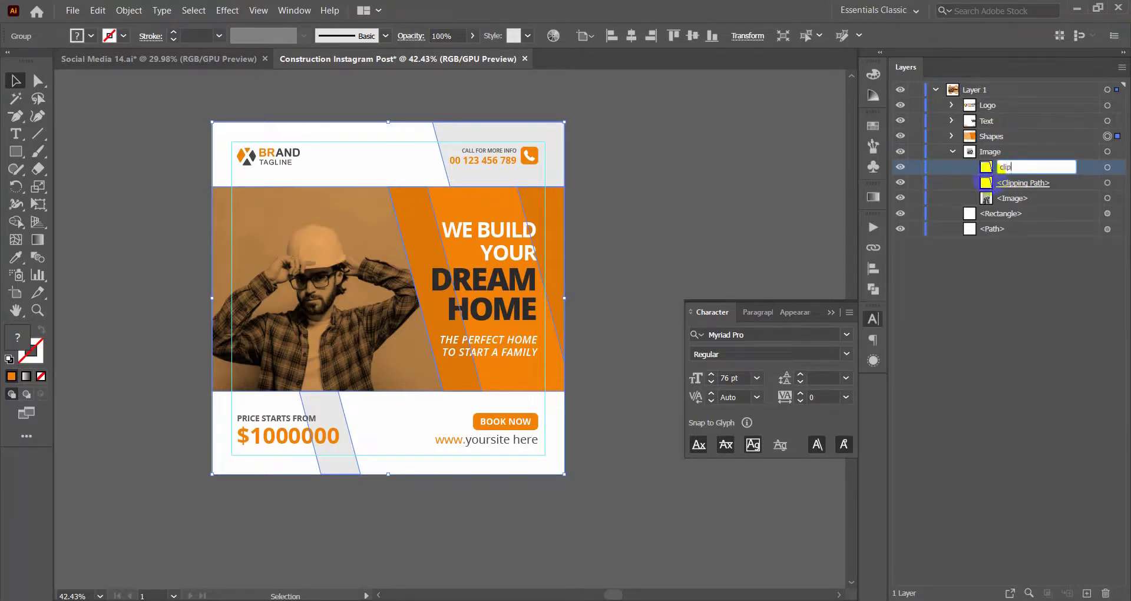
double_click(1020, 188)
text(Image)
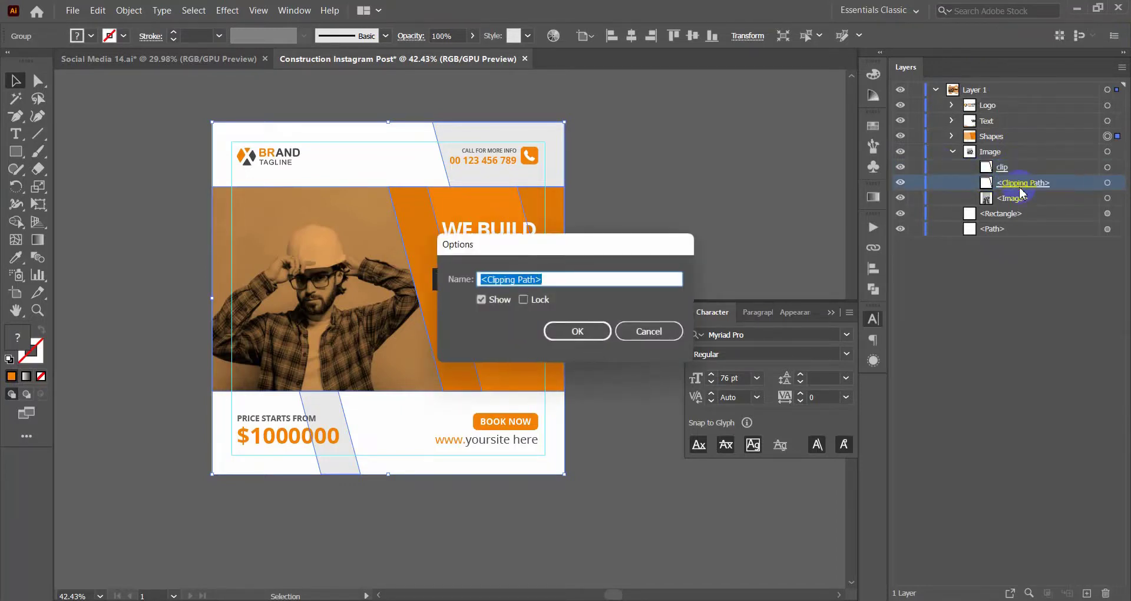
click(552, 332)
click(982, 231)
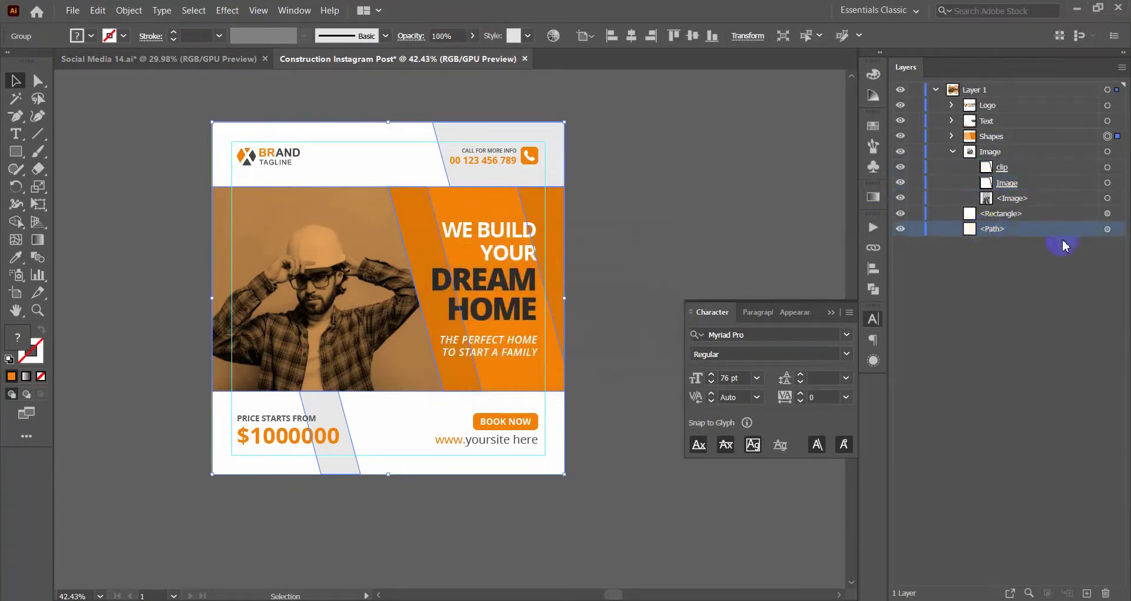
click(1108, 229)
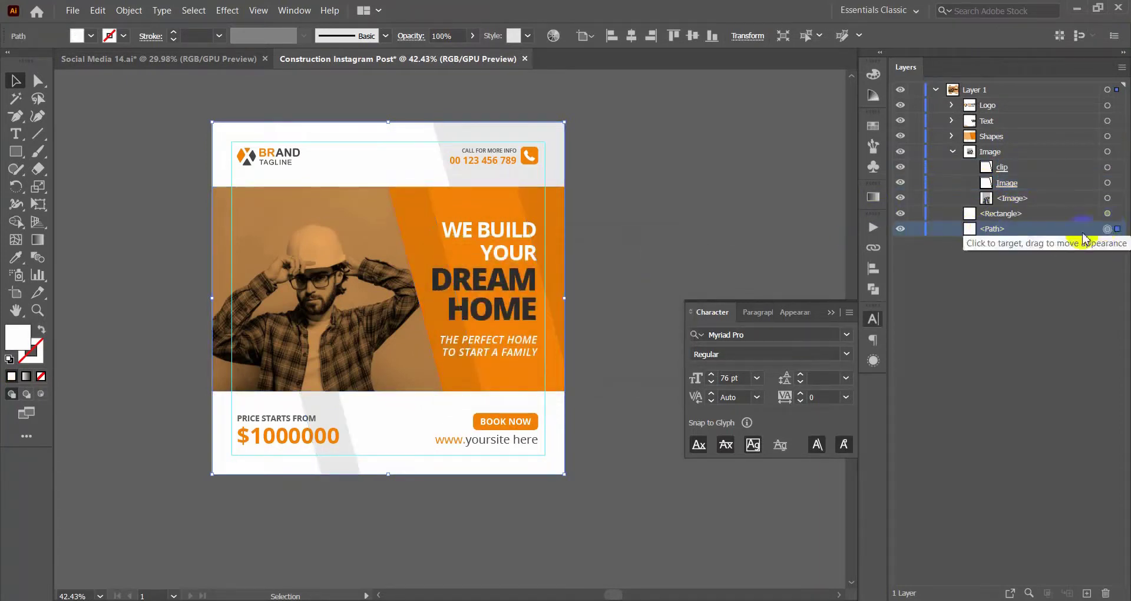
double_click(996, 229)
text(Background)
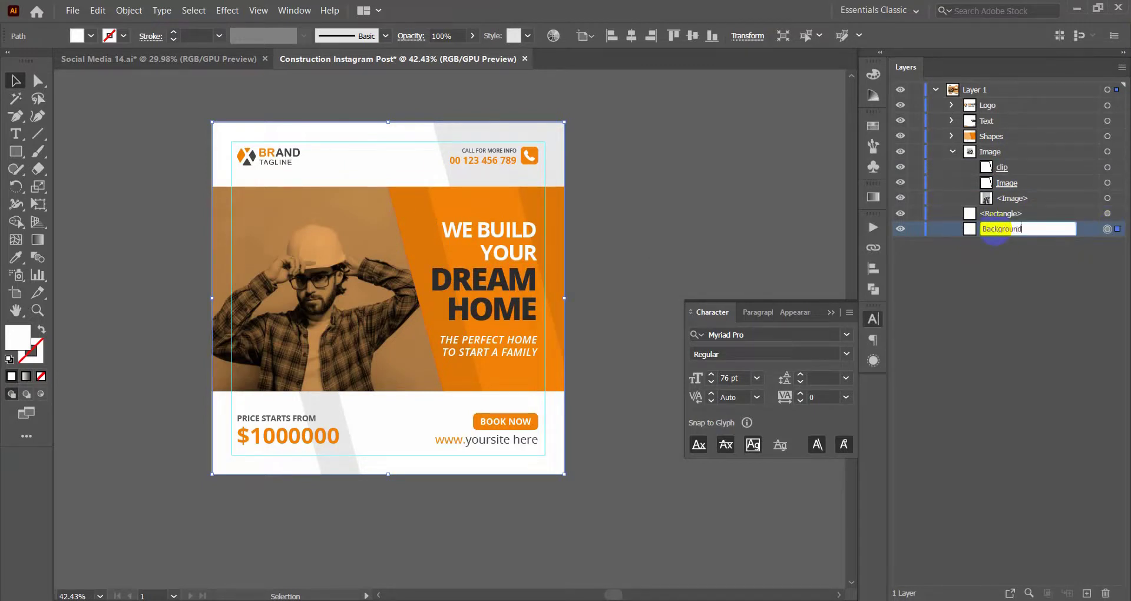
key(Return)
- Group all the artwork on the artboard into one group named Design
click(687, 154)
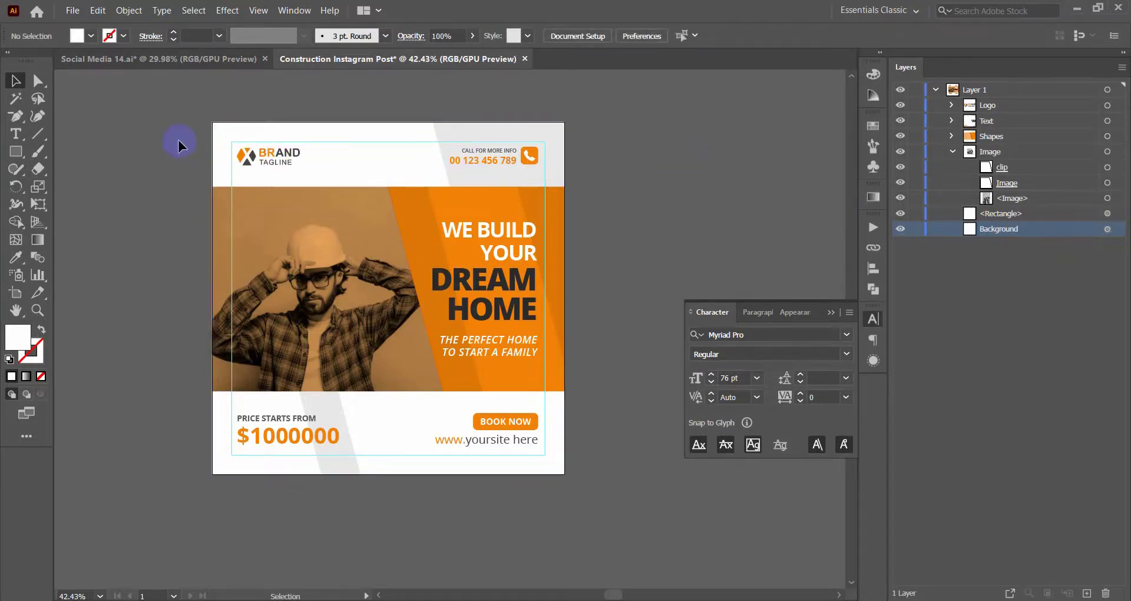
drag(181, 139, 548, 490)
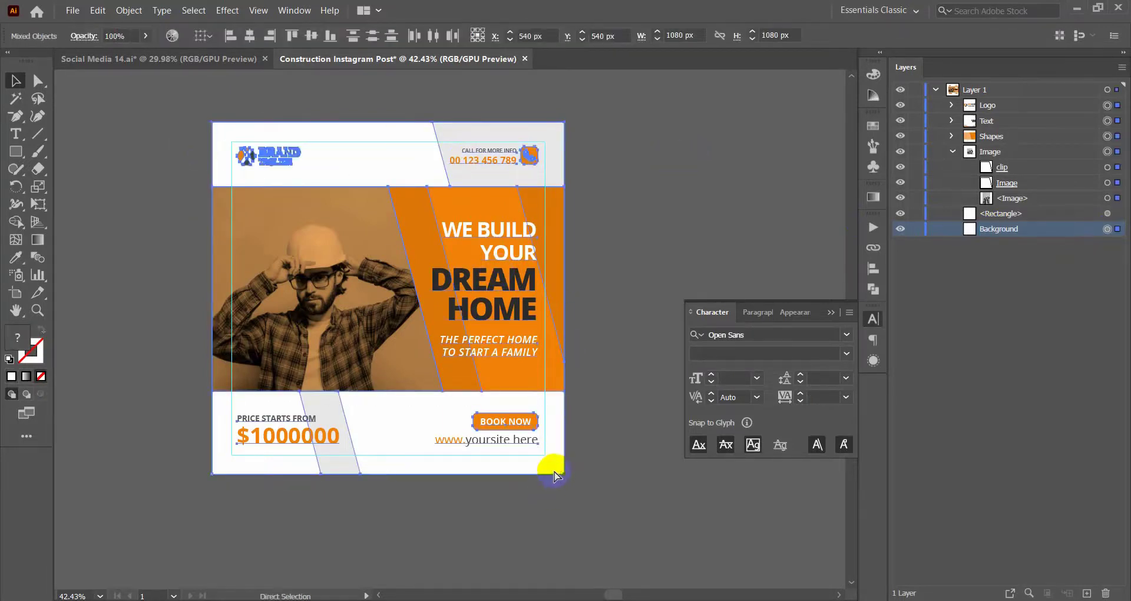
key(ctrl+g)
double_click(995, 105)
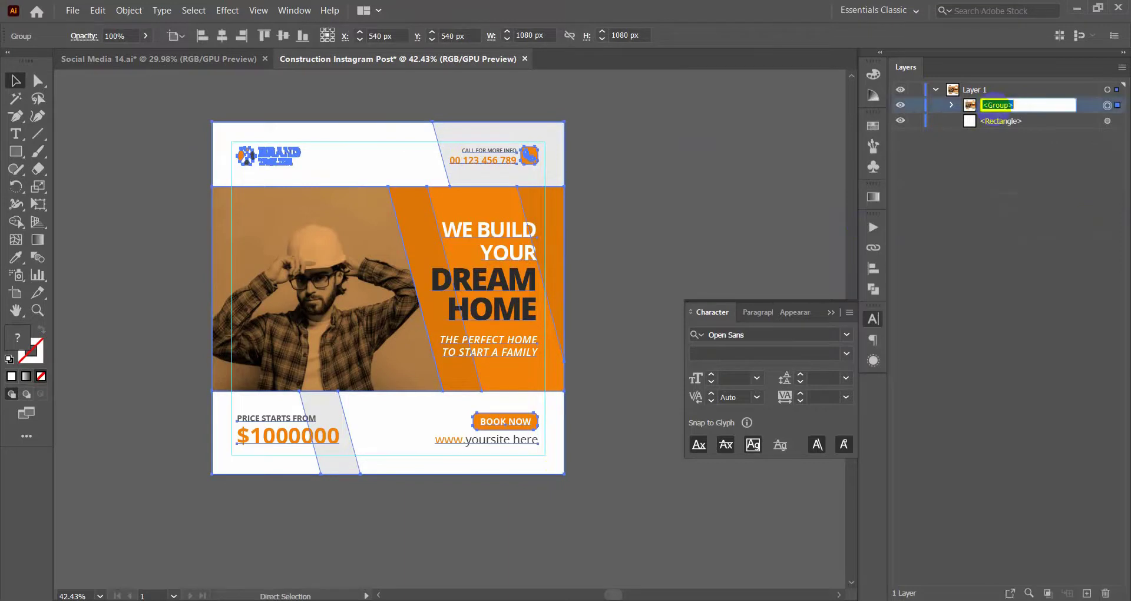
text(Design)
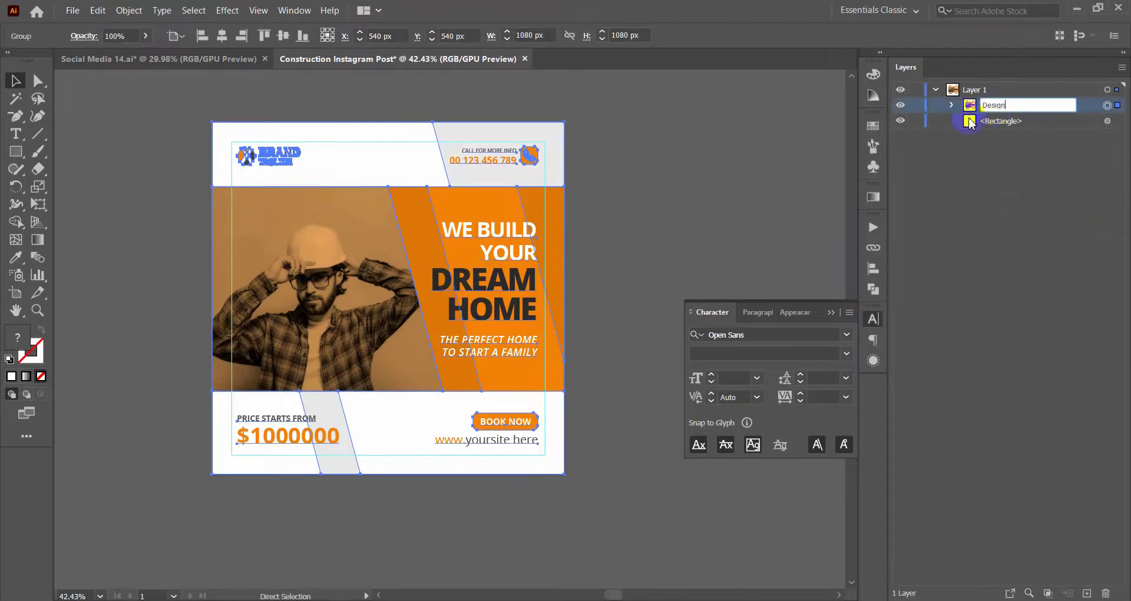
key(Return)
- Close the Social Media 14.ai document without saving changes
click(619, 171)
scroll(479, 253, down, 3)
drag(421, 330, 301, 331)
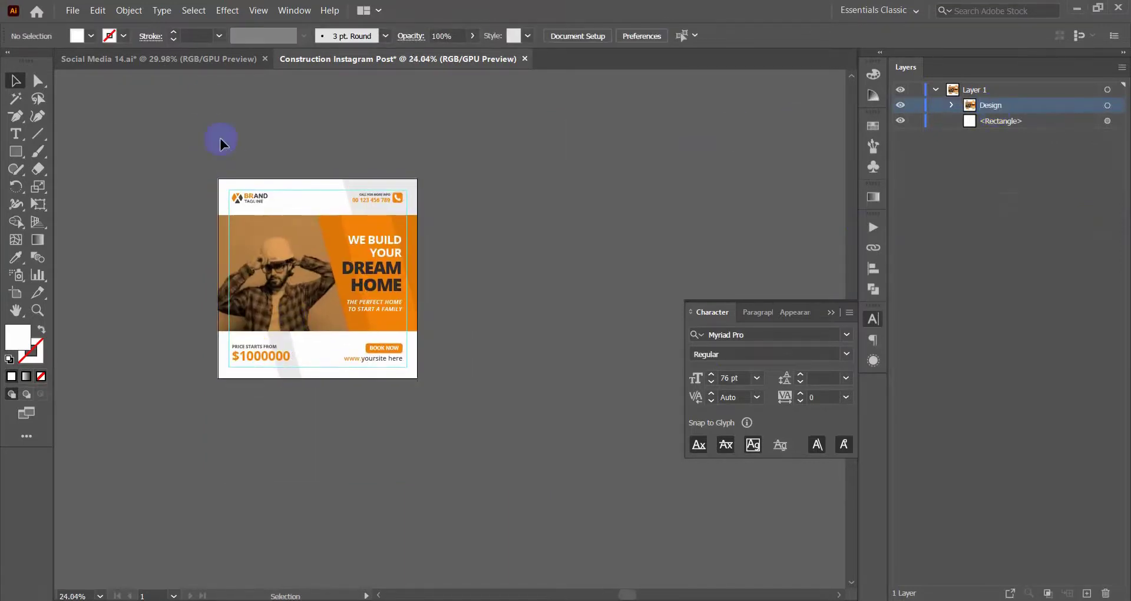
click(189, 59)
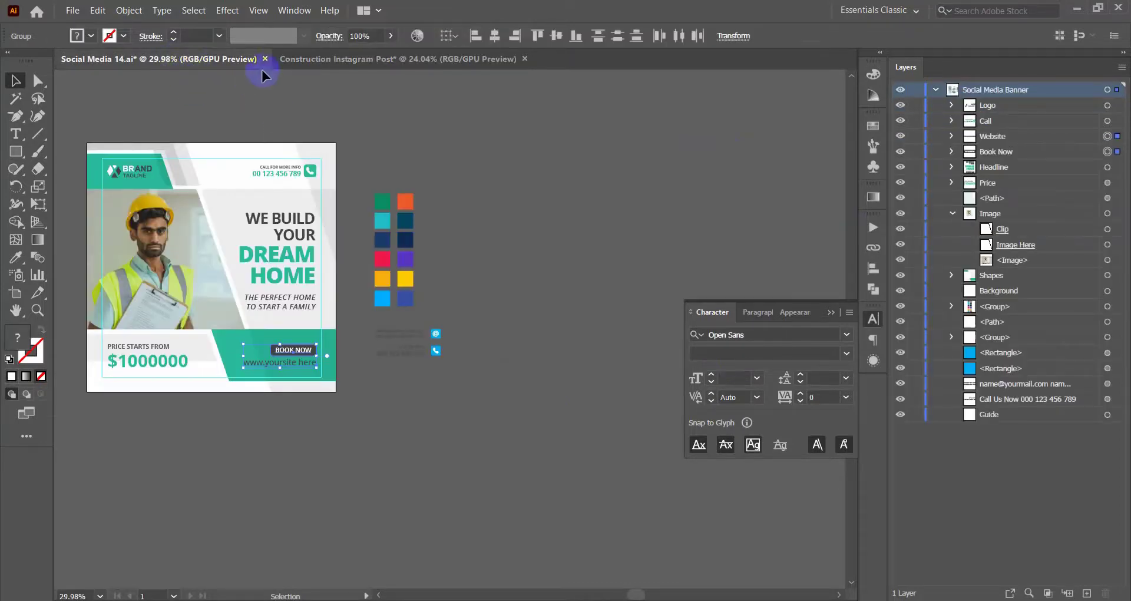
key(ctrl+w)
click(648, 326)
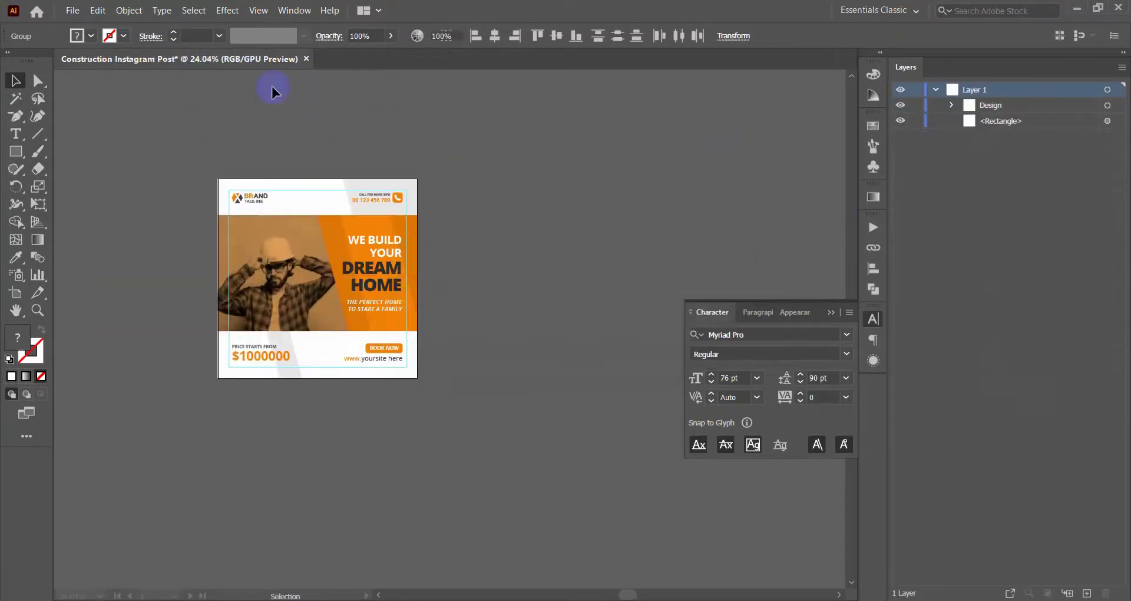
- Open Social Media Post New from the Freepik Mockup folder on the DIPU 128 GB drive
key(alt+Tab)
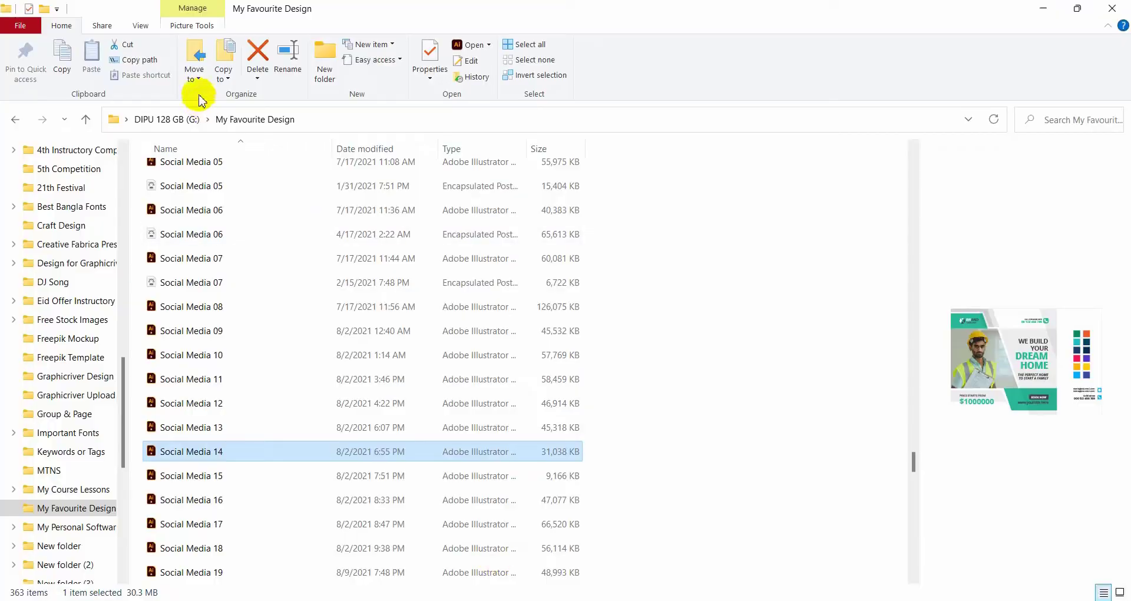
click(167, 119)
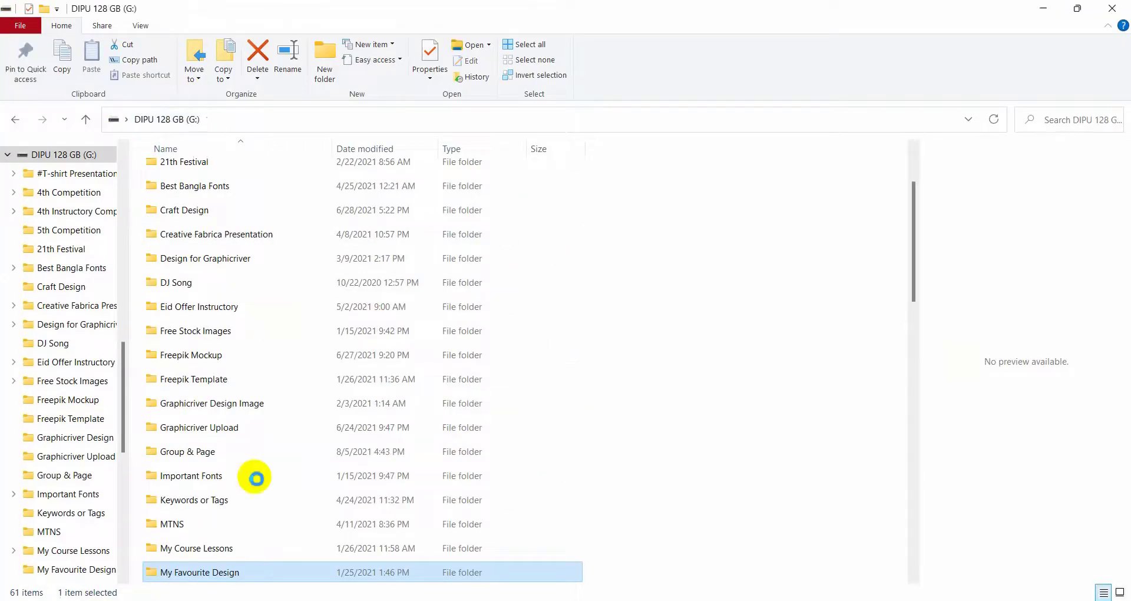
double_click(200, 355)
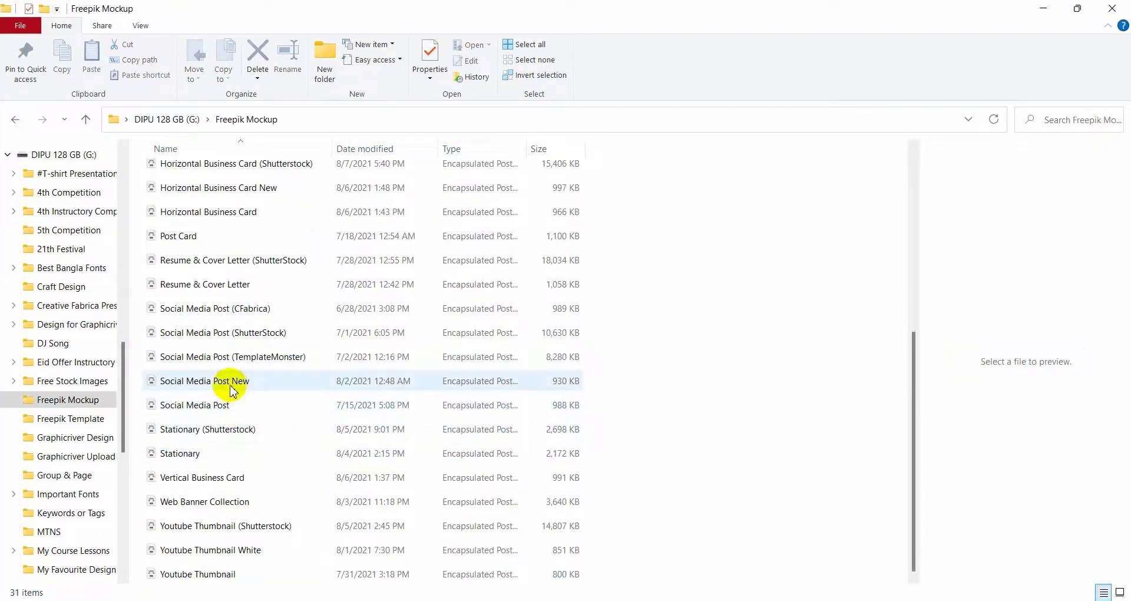
click(229, 388)
double_click(229, 384)
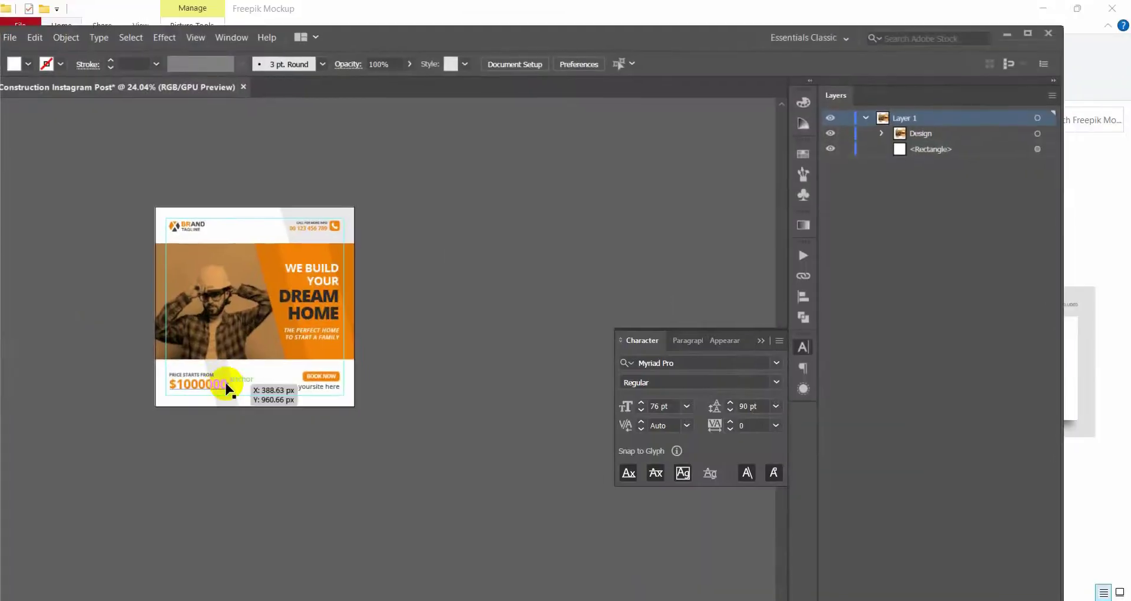
- Drag the construction post design into the mockup, scaling it to about 334 px
click(1028, 33)
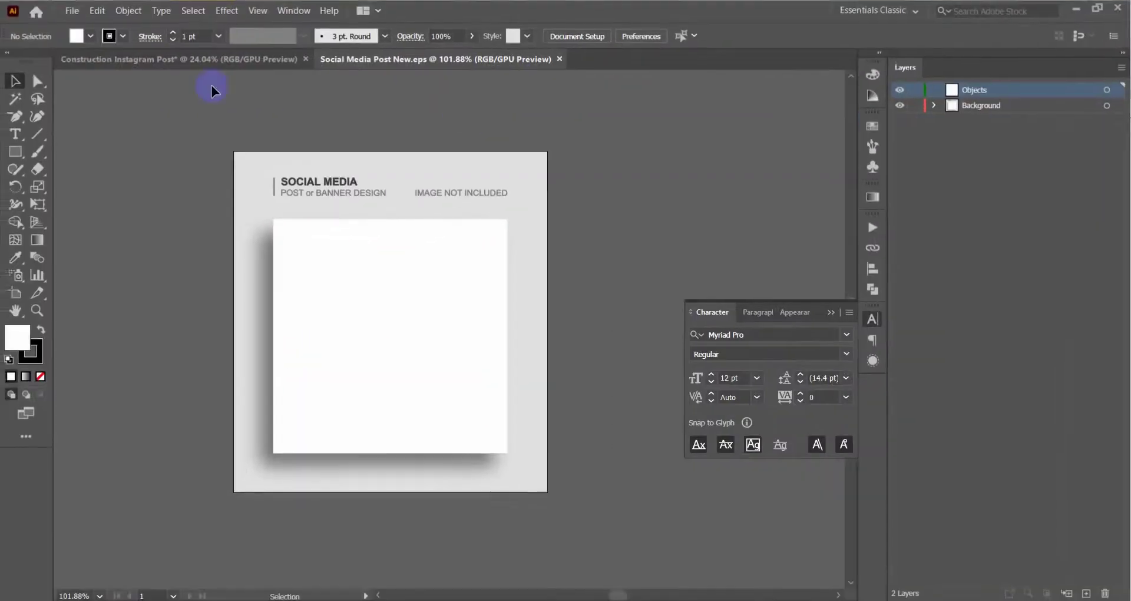
click(147, 56)
mouse_move(324, 194)
mouse_down()
mouse_move(427, 81)
mouse_move(619, 171)
mouse_up()
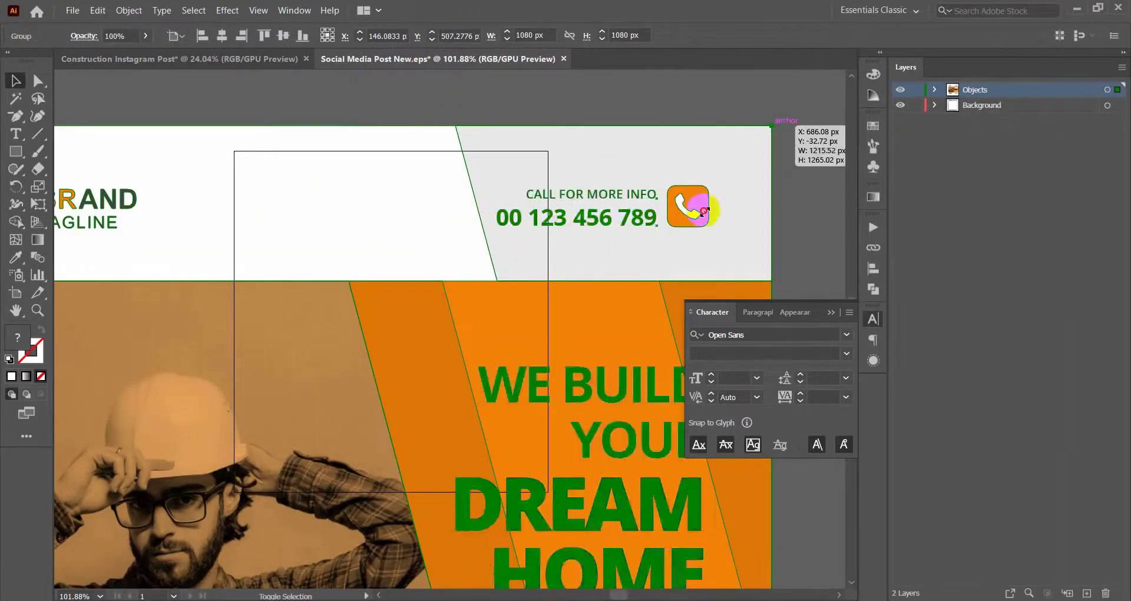
drag(776, 125, 480, 418)
mouse_move(321, 424)
mouse_down()
mouse_move(352, 293)
mouse_move(332, 255)
mouse_up()
- Shrink the design further so it fits the mockup's white square frame
scroll(348, 271, up, 6)
scroll(228, 273, down, 5)
scroll(404, 354, up, 3)
scroll(480, 501, up, 3)
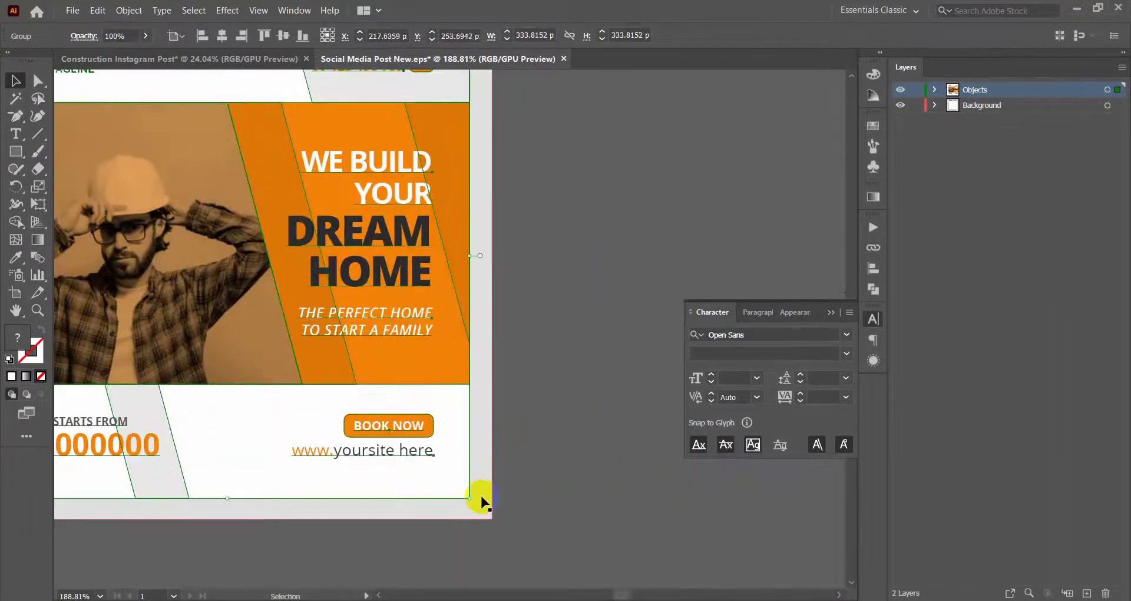
mouse_move(480, 500)
mouse_down()
mouse_move(354, 384)
mouse_move(417, 442)
mouse_up()
scroll(378, 414, down, 5)
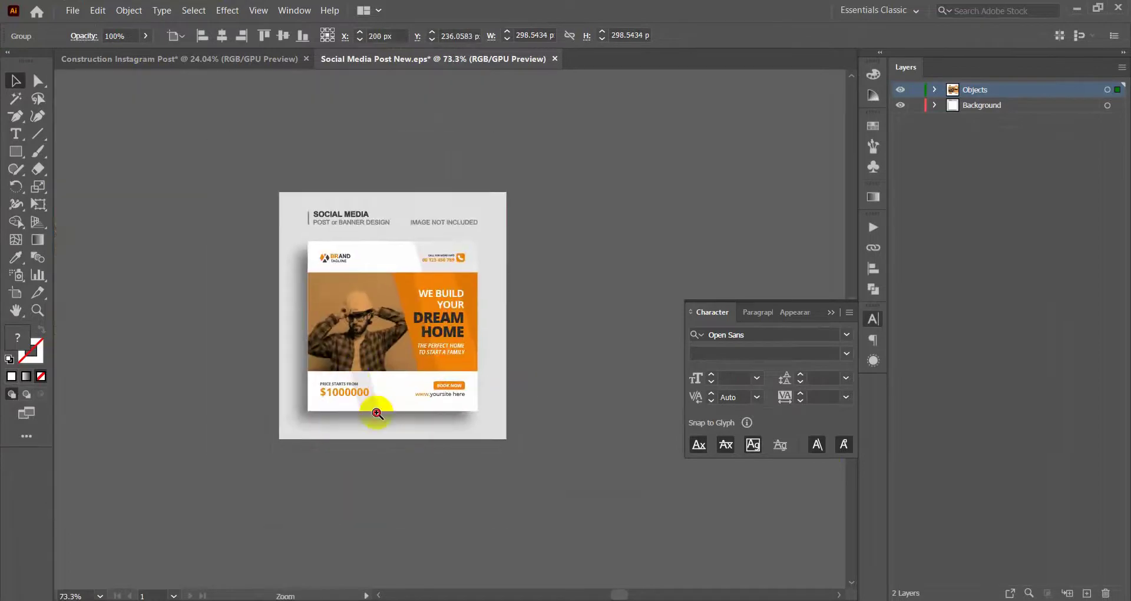
scroll(377, 414, up, 2)
- Give the SOCIAL MEDIA heading the BRAND logo's orange using the Eyedropper, then exit isolation
double_click(273, 158)
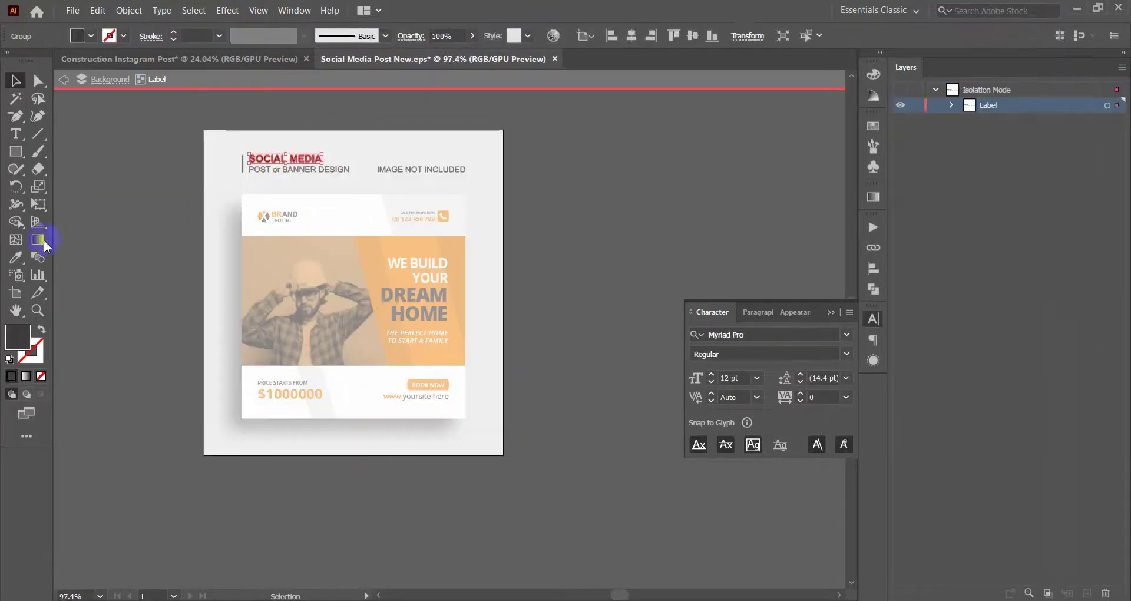
click(16, 257)
click(262, 216)
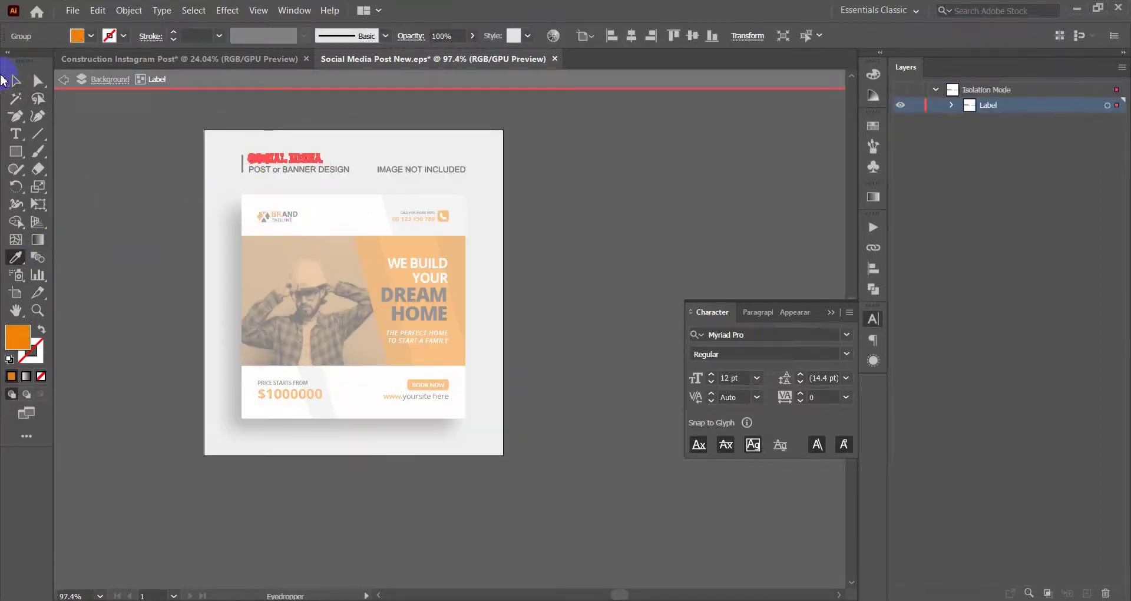
click(15, 81)
double_click(129, 152)
ctrl+click(392, 360)
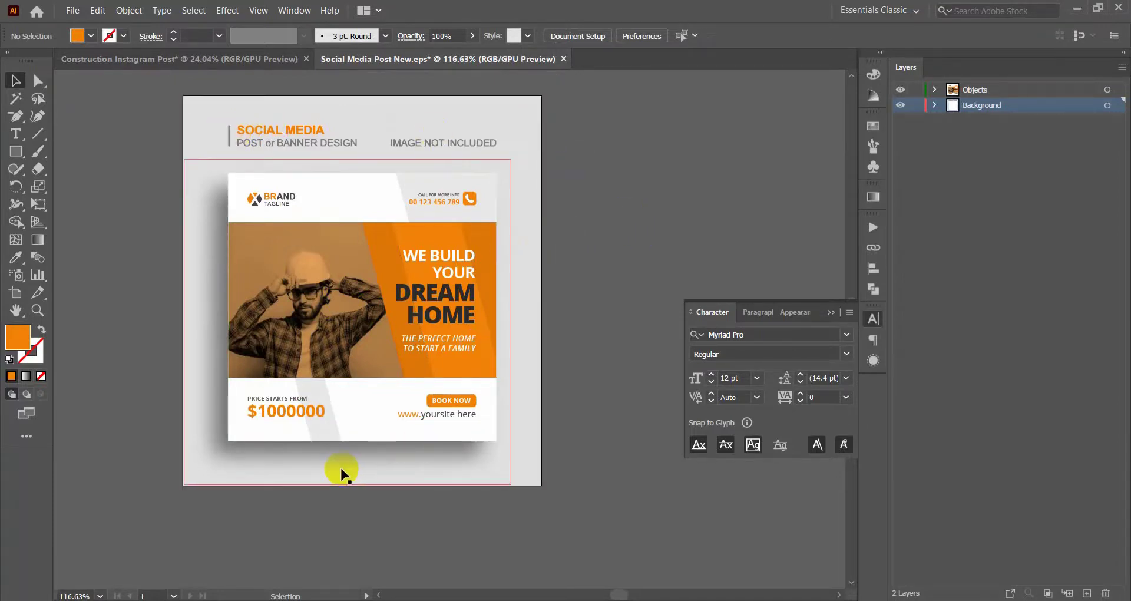
- Export the mockup via Save for Web as a 2000 px wide JPEG named 1 on the Desktop
click(72, 10)
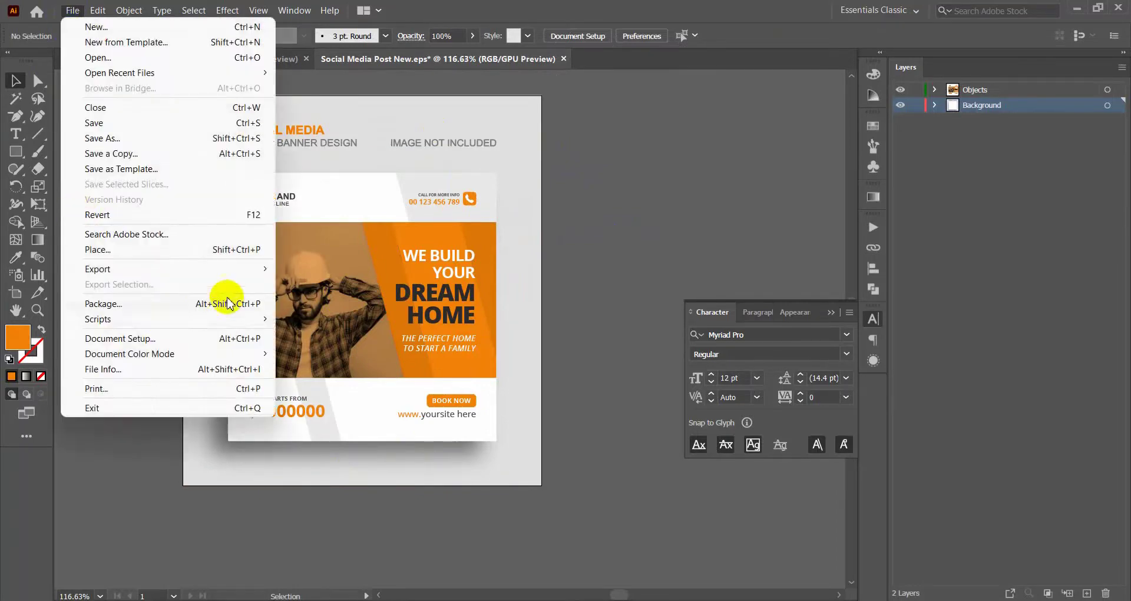
click(330, 309)
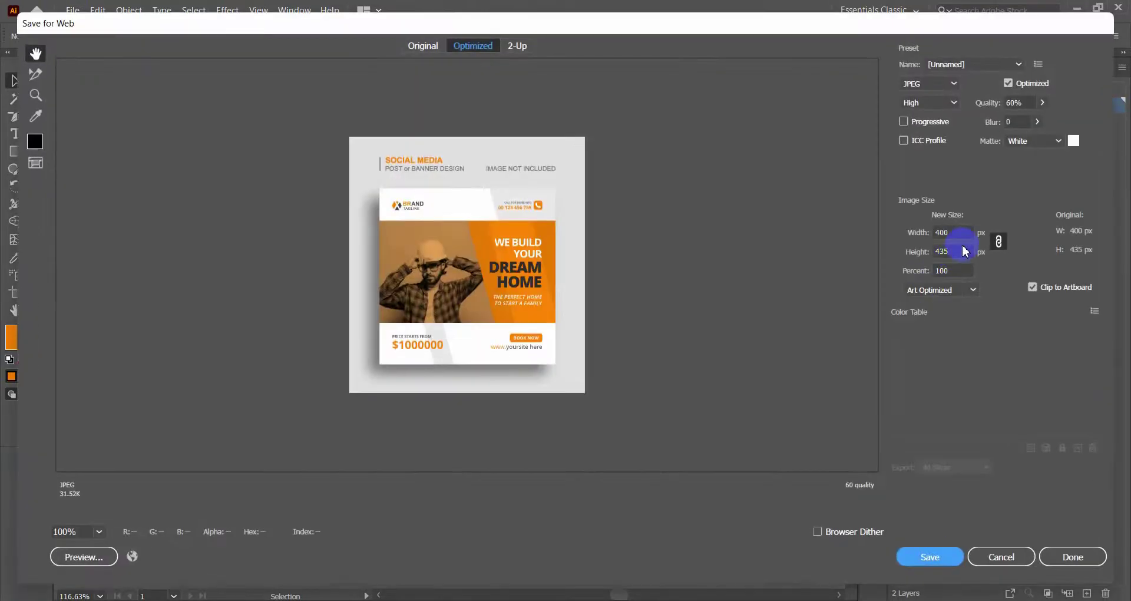
click(957, 231)
text(2000)
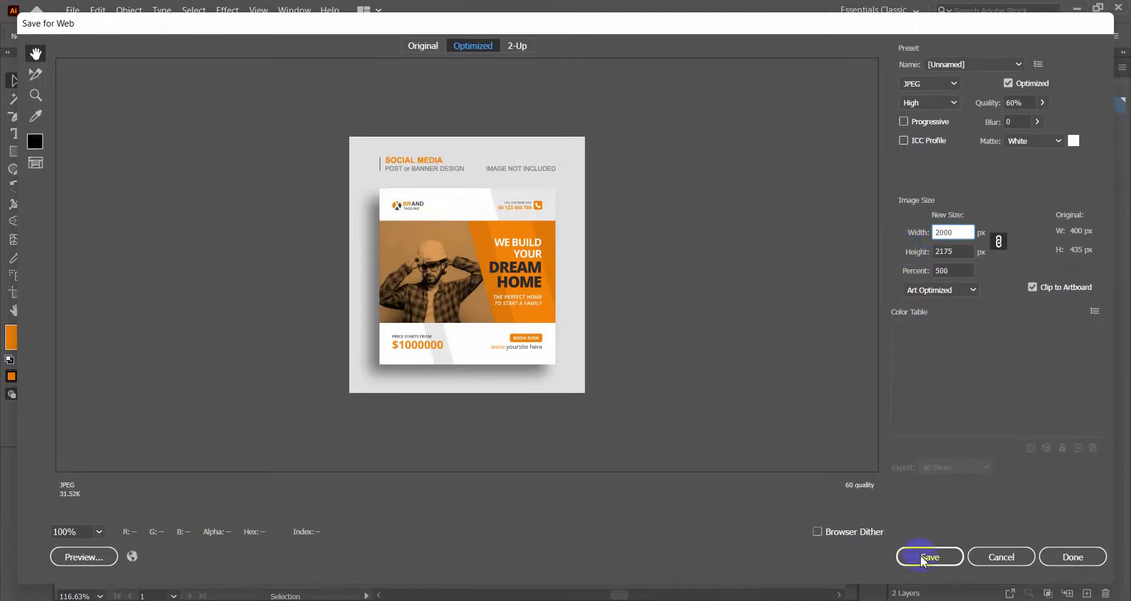
click(923, 558)
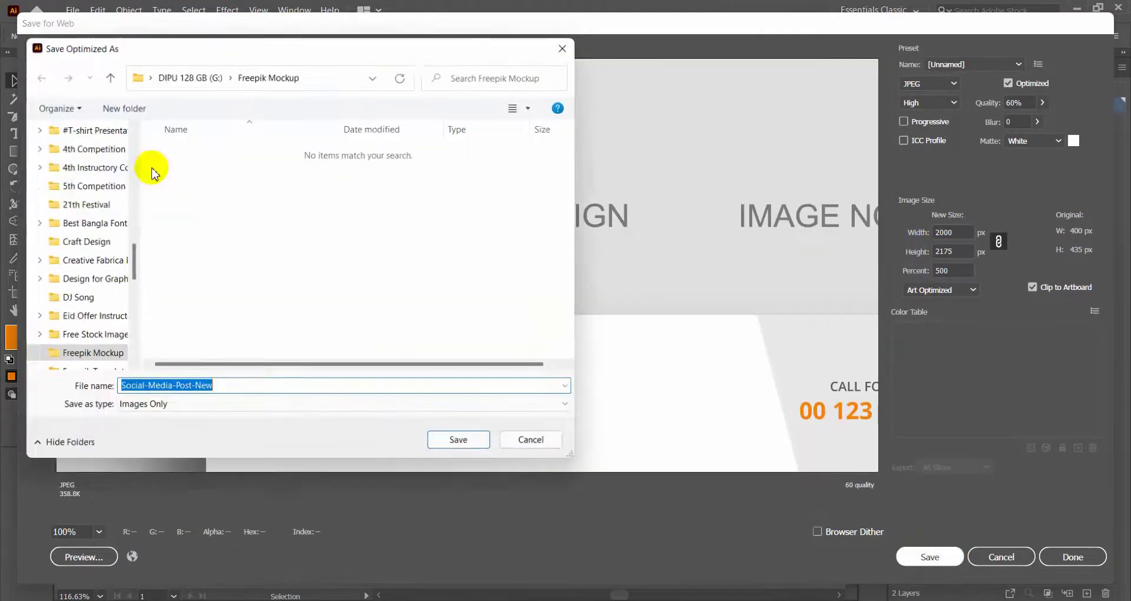
scroll(88, 171, up, 5)
drag(135, 245, 137, 114)
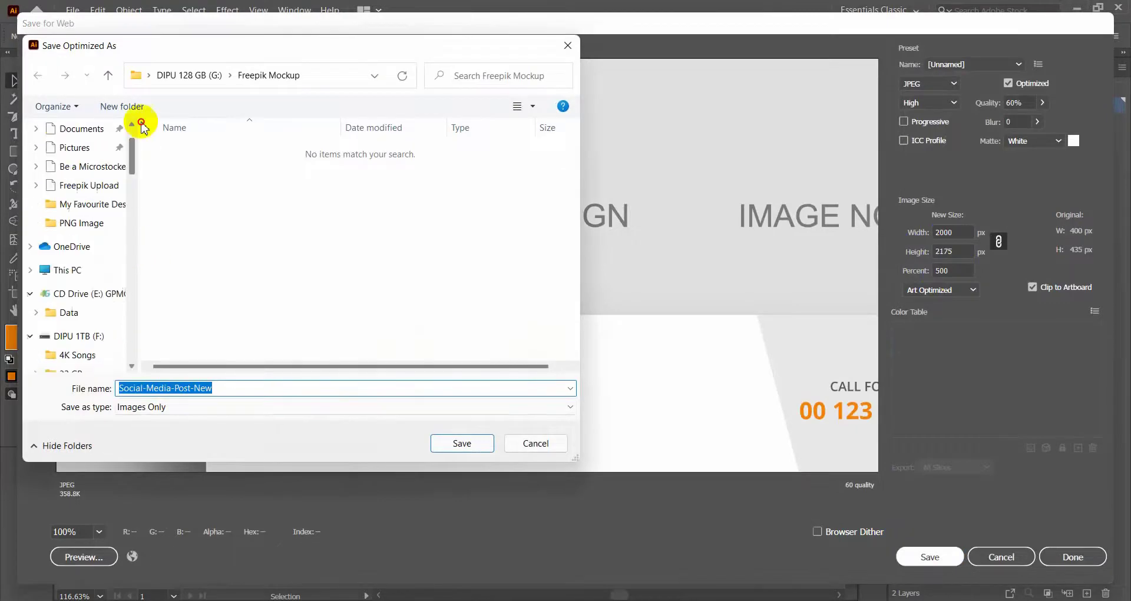
click(83, 161)
click(233, 389)
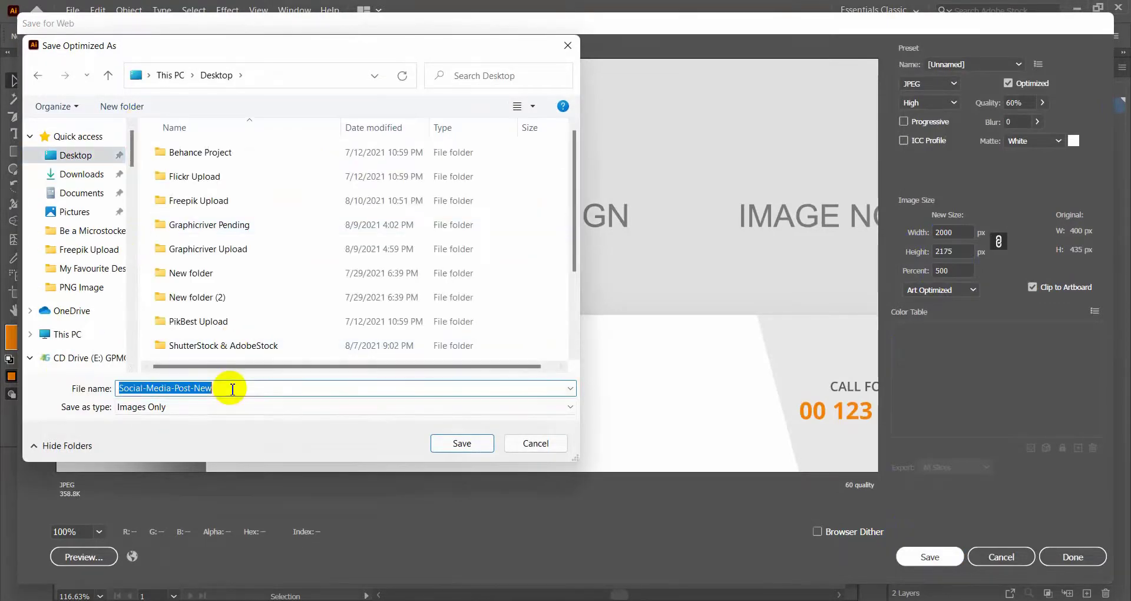
text(1)
click(459, 443)
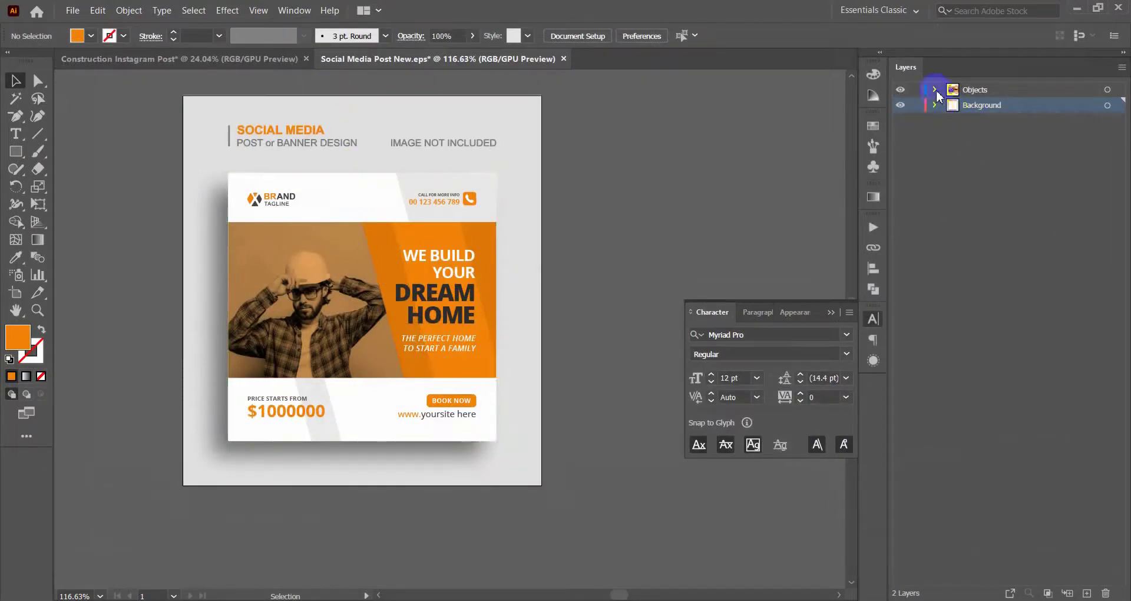
- Delete the worker photo and fill its clipping shape with a checkerboard pattern swatch
click(935, 89)
click(951, 105)
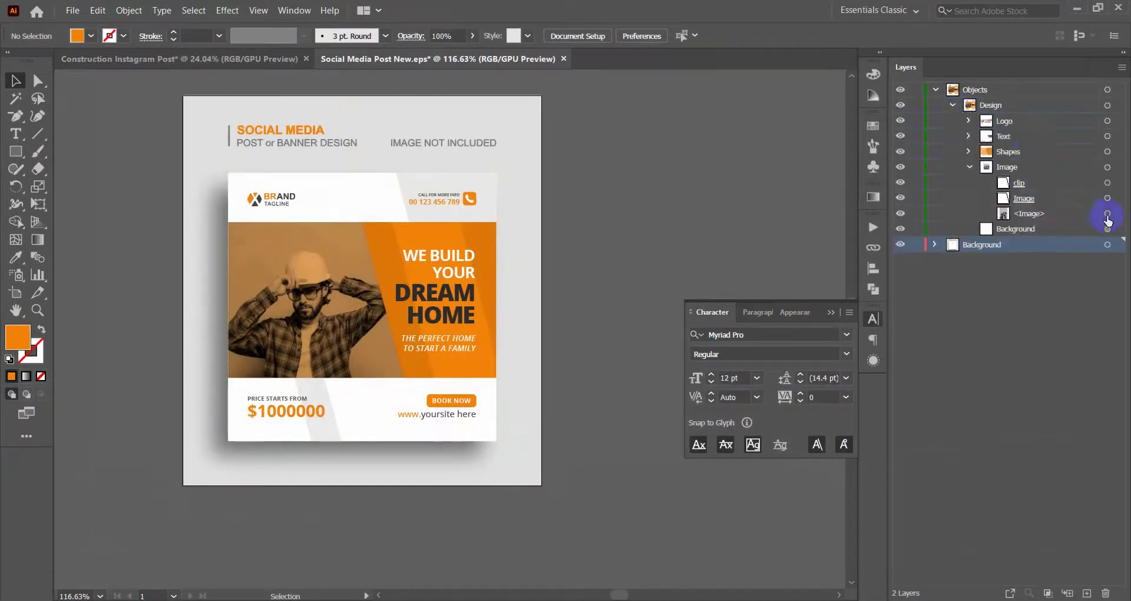
click(1108, 183)
click(1107, 184)
click(873, 126)
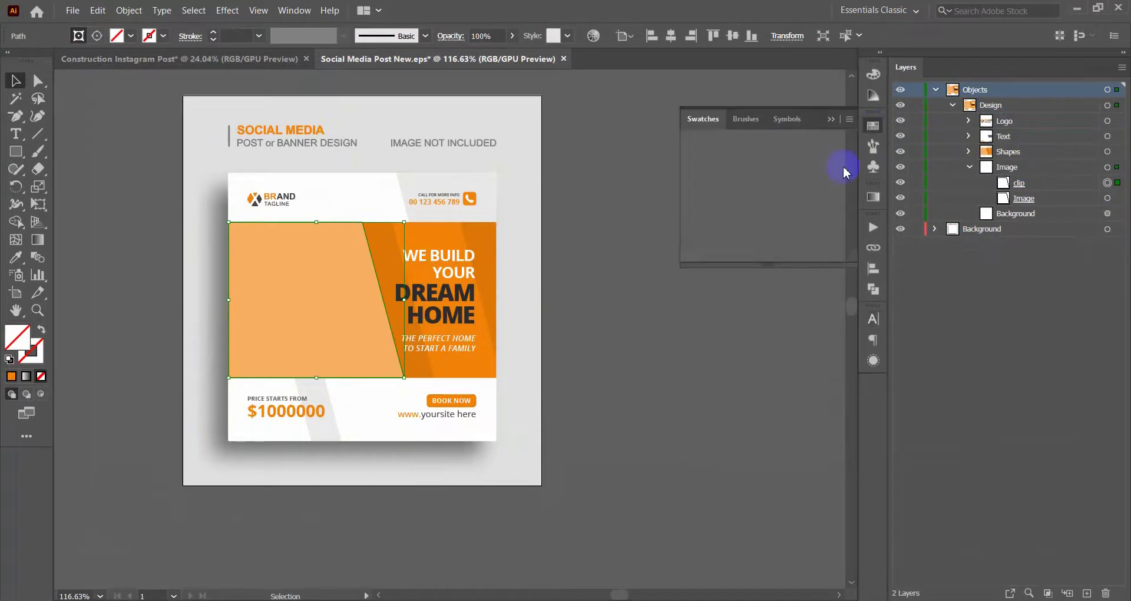
click(758, 199)
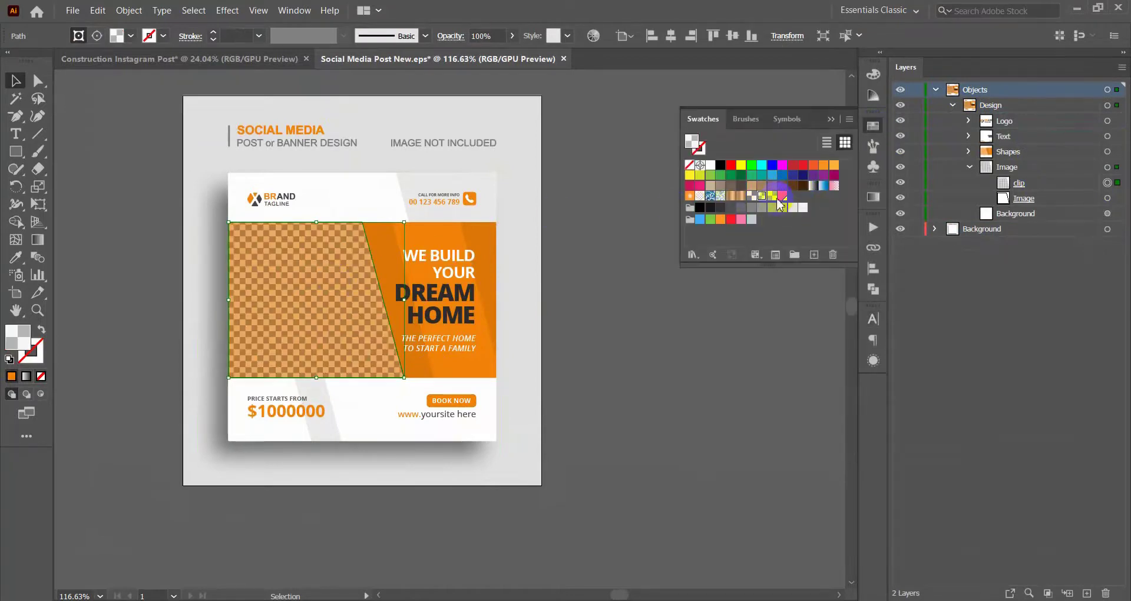
click(831, 119)
click(970, 167)
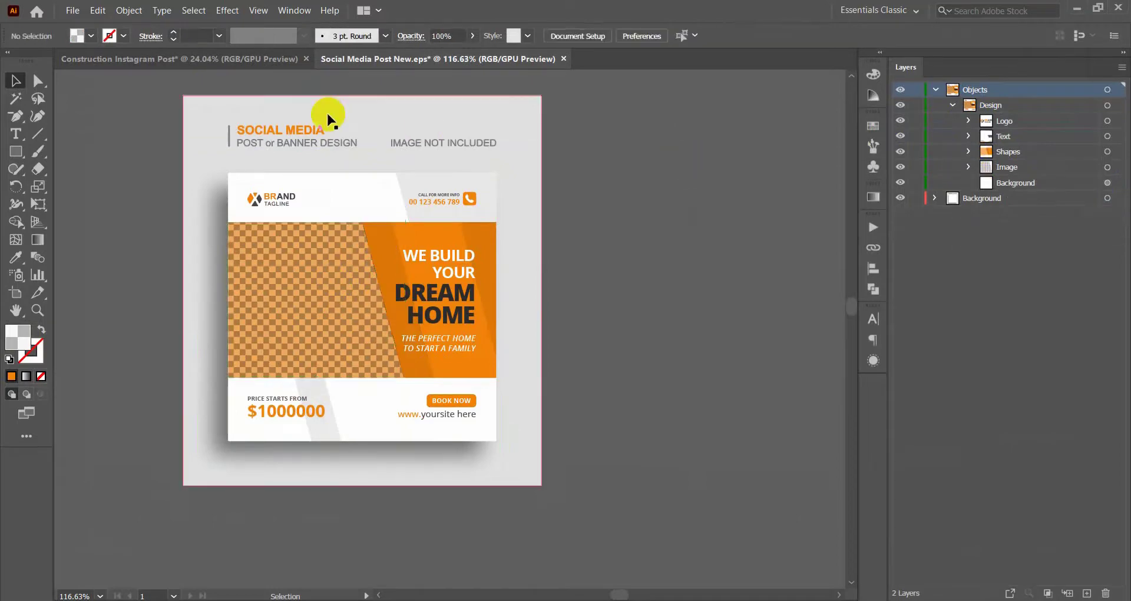
- Select and delete the mockup's heading texts
drag(331, 118, 248, 131)
key(Delete)
click(73, 10)
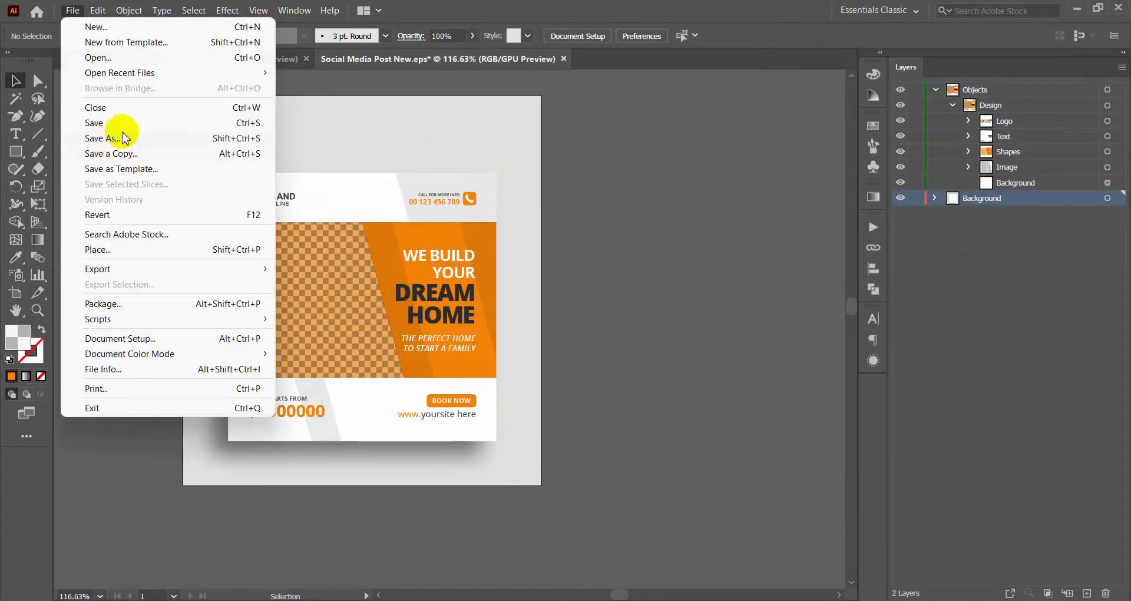
- Save the mockup to the Desktop as an Illustrator CC EPS file
click(118, 135)
drag(113, 214, 114, 101)
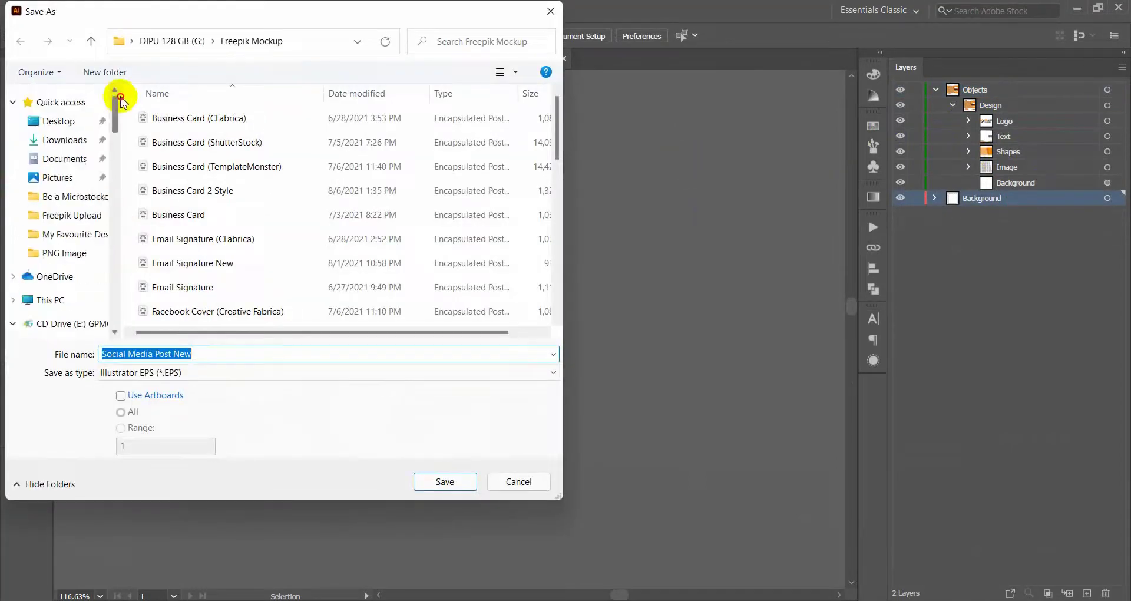
click(67, 120)
click(238, 355)
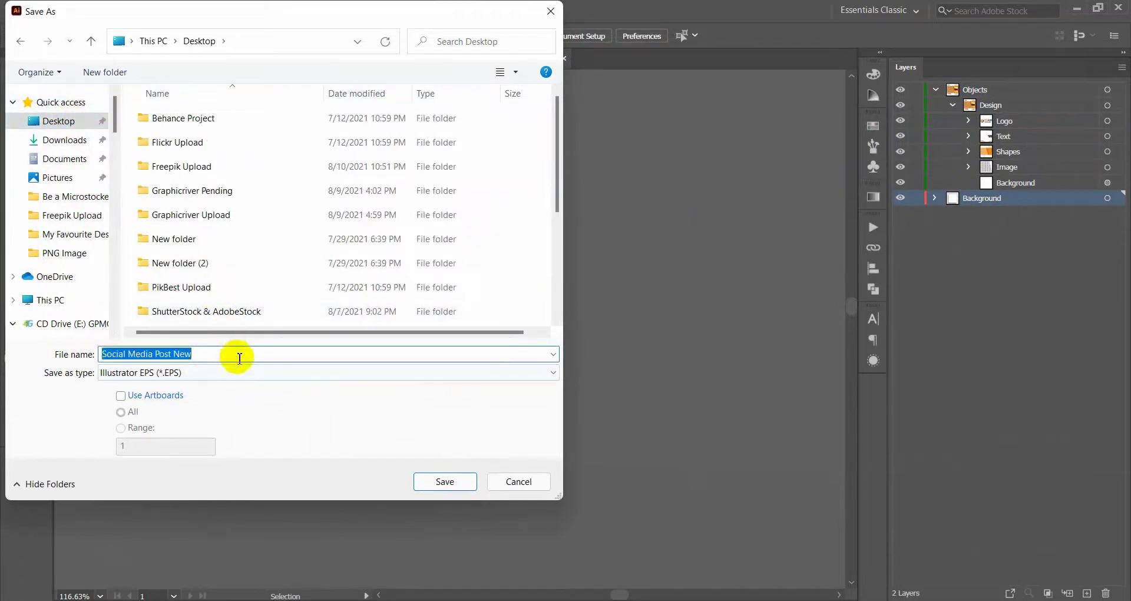
text(2)
click(445, 481)
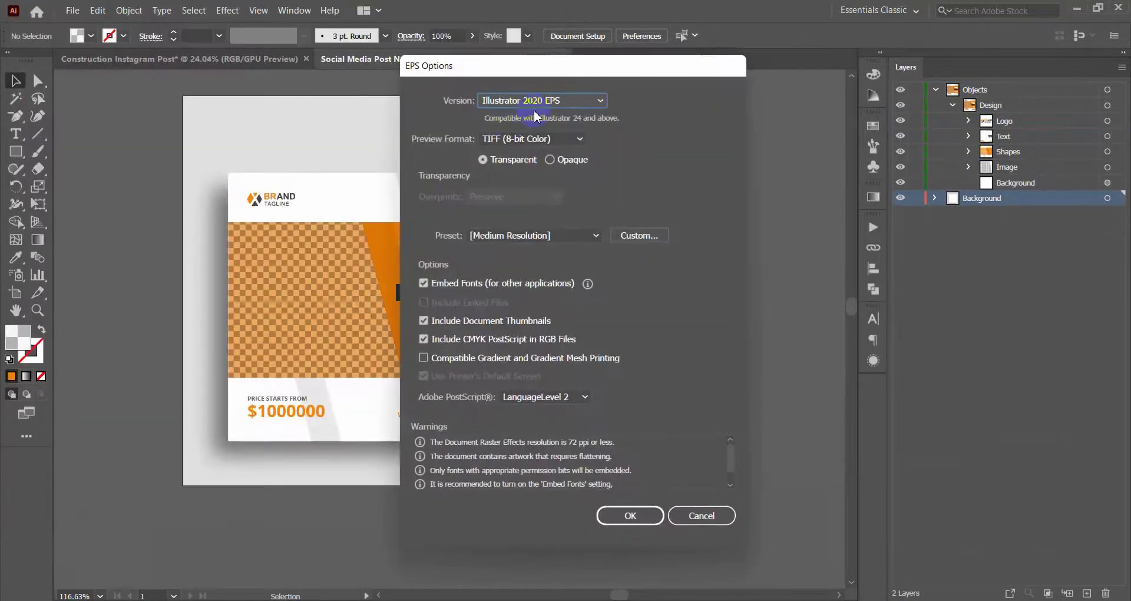
click(535, 106)
click(554, 144)
click(626, 495)
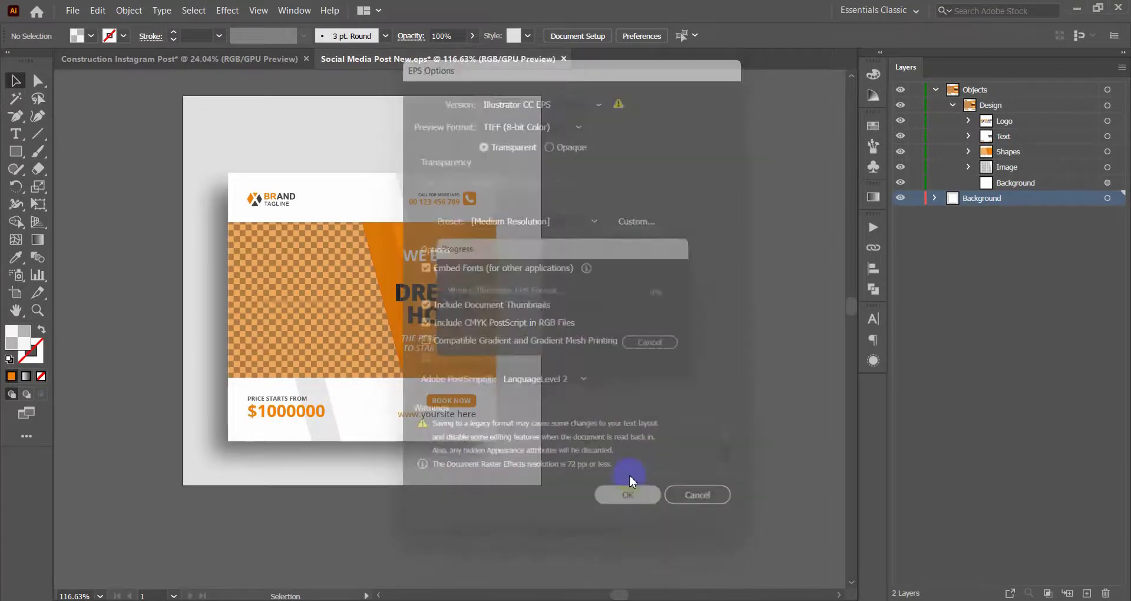
- Close the mockup and the construction post, discarding the construction post's changes
click(475, 69)
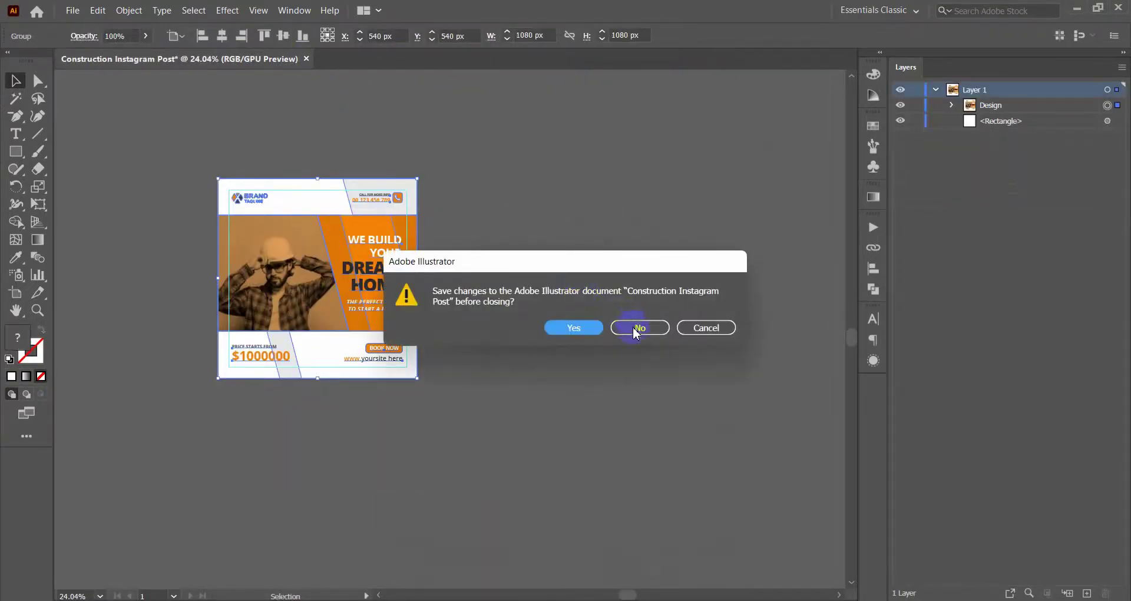
click(636, 331)
click(1079, 9)
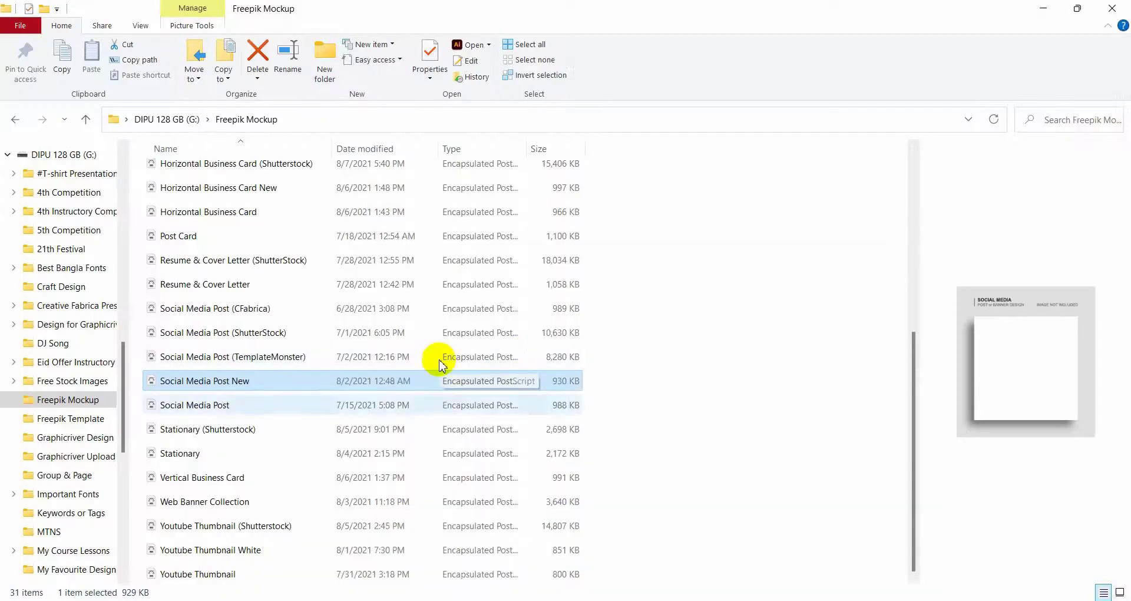
- Minimize File Explorer and the browser, then drag both exported files named 1 to the desktop centre
click(1112, 9)
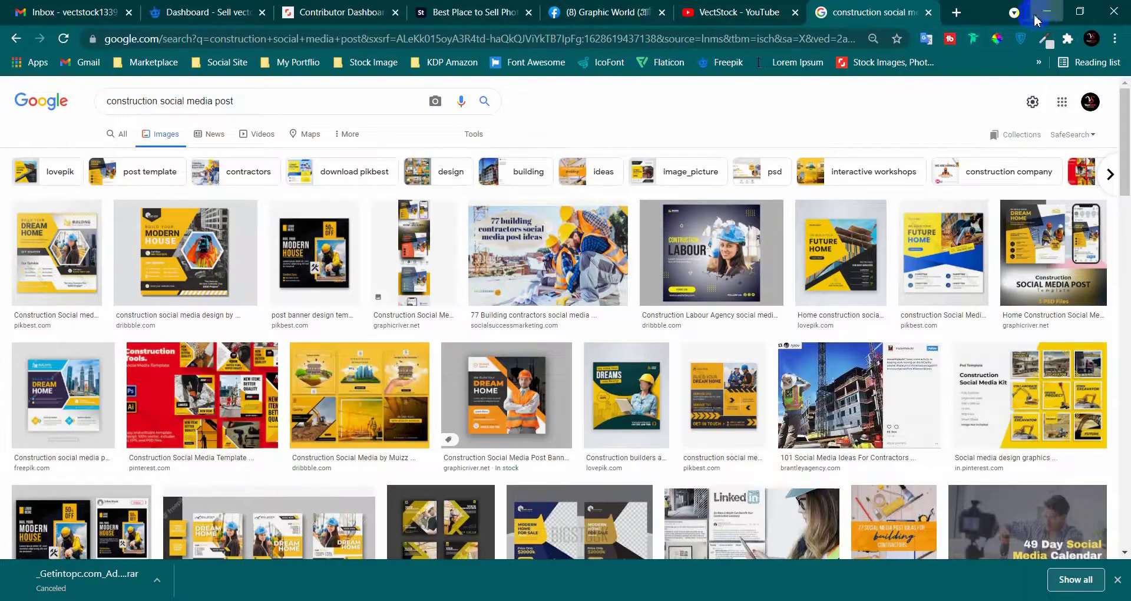
click(1047, 11)
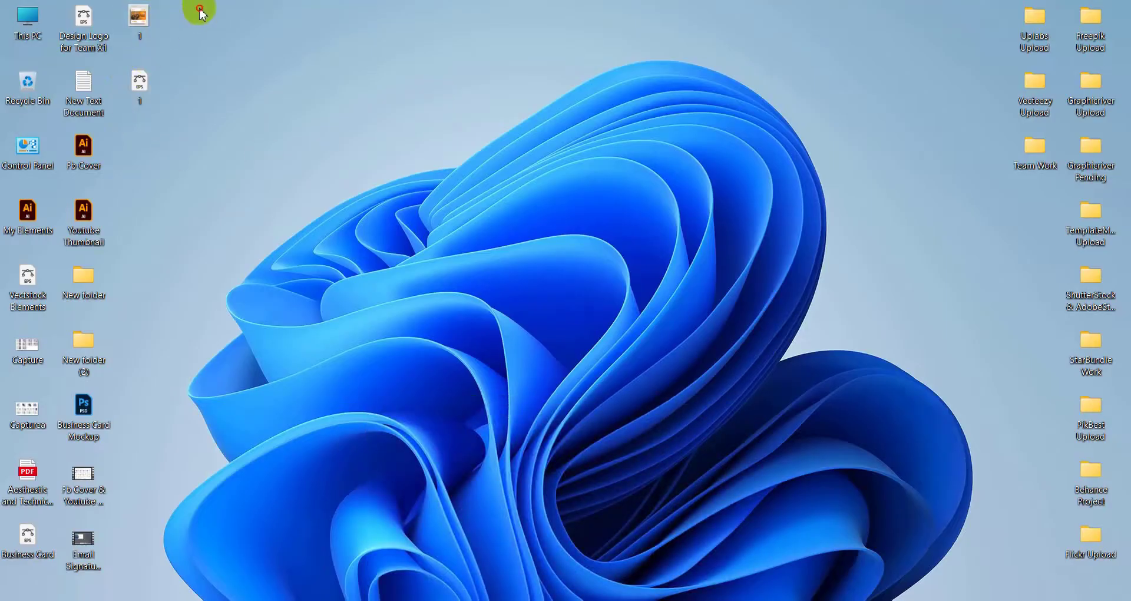
mouse_move(132, 115)
mouse_down()
mouse_move(136, 32)
mouse_move(415, 160)
mouse_up()
drag(340, 44, 487, 287)
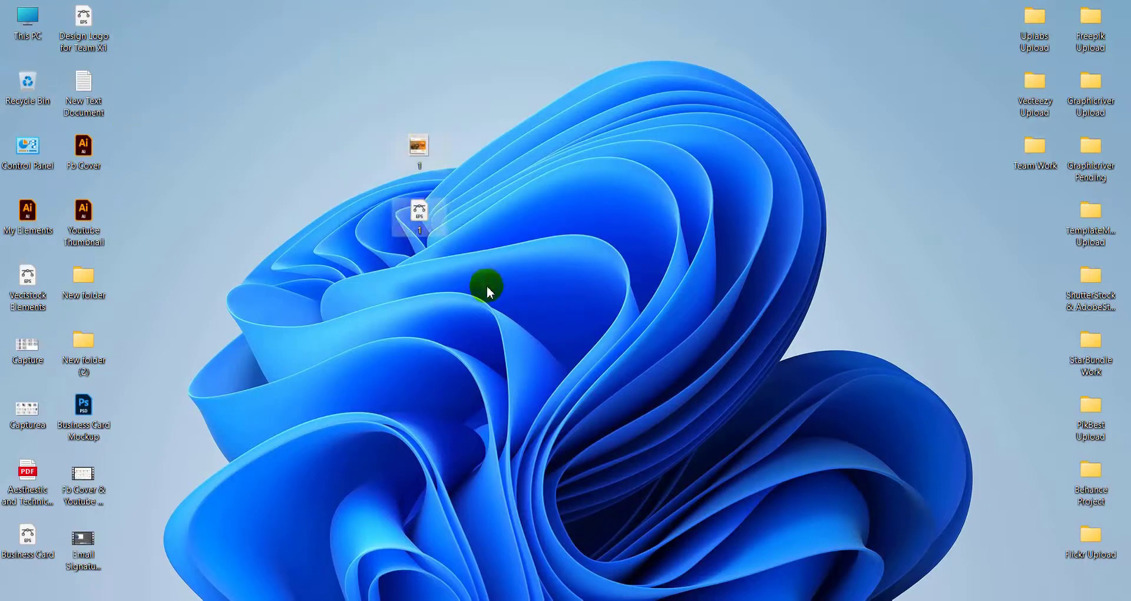